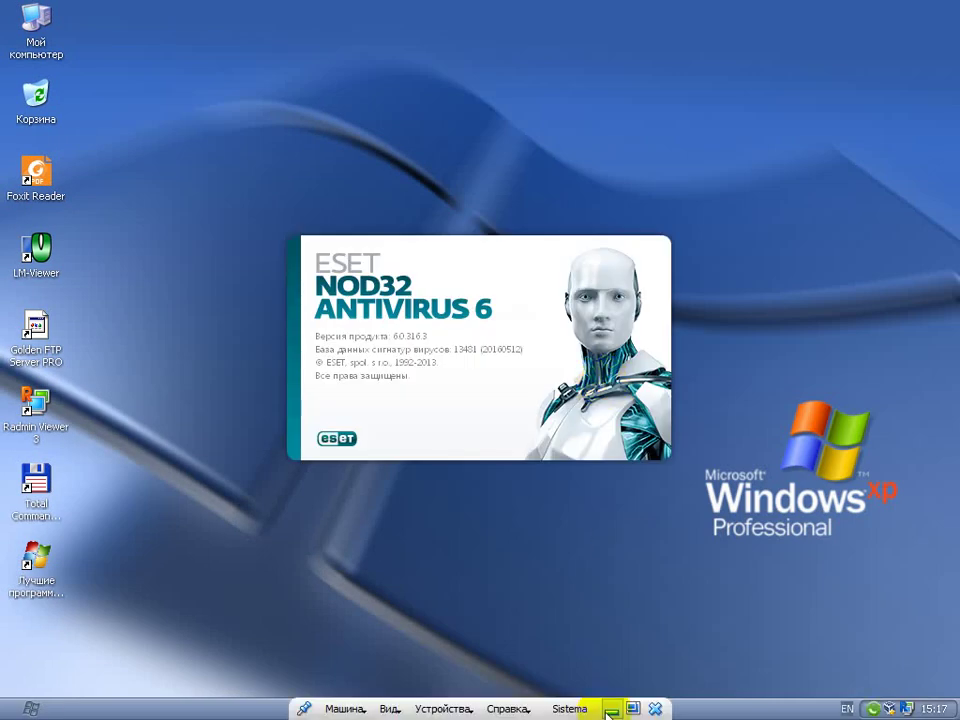
Minimise the XP virtual machine to the host desktop and briefly check the hidden tray icons
{"action": "left_click", "coordinate": [613, 704]}
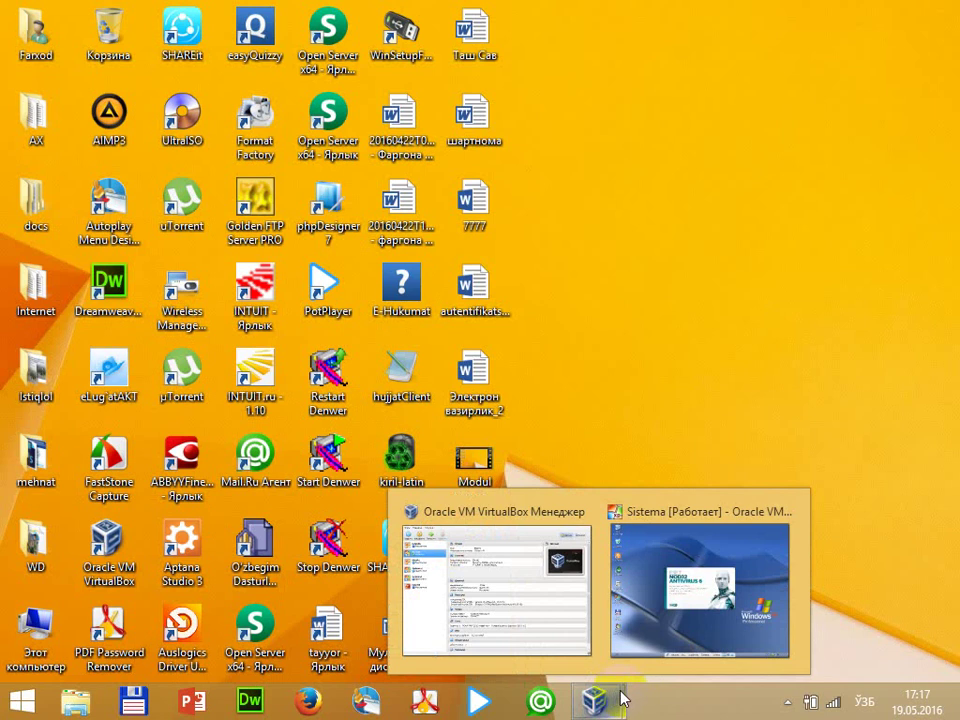
{"action": "left_click", "coordinate": [787, 703]}
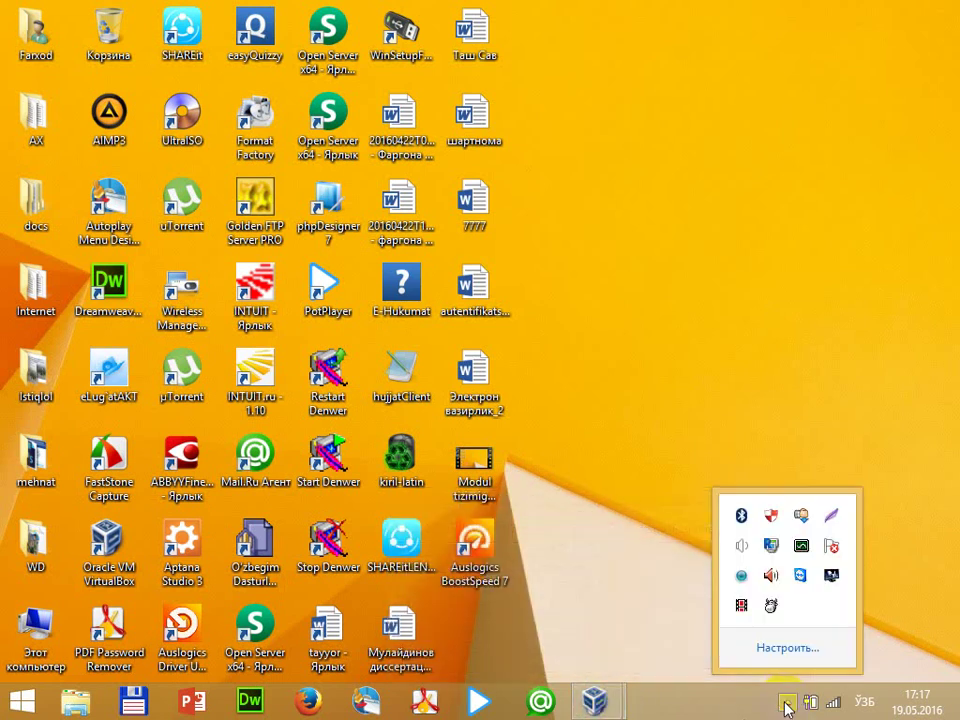
{"action": "left_click", "coordinate": [737, 328]}
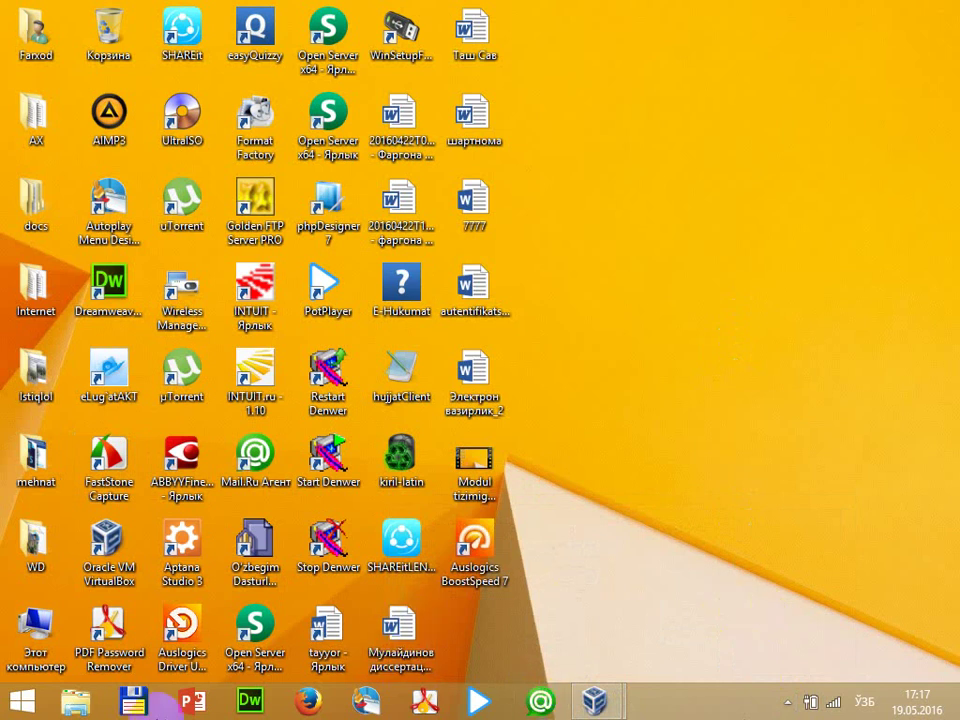
Launch Total Commander and select the Downloads folder on drive D
{"action": "left_click", "coordinate": [140, 703]}
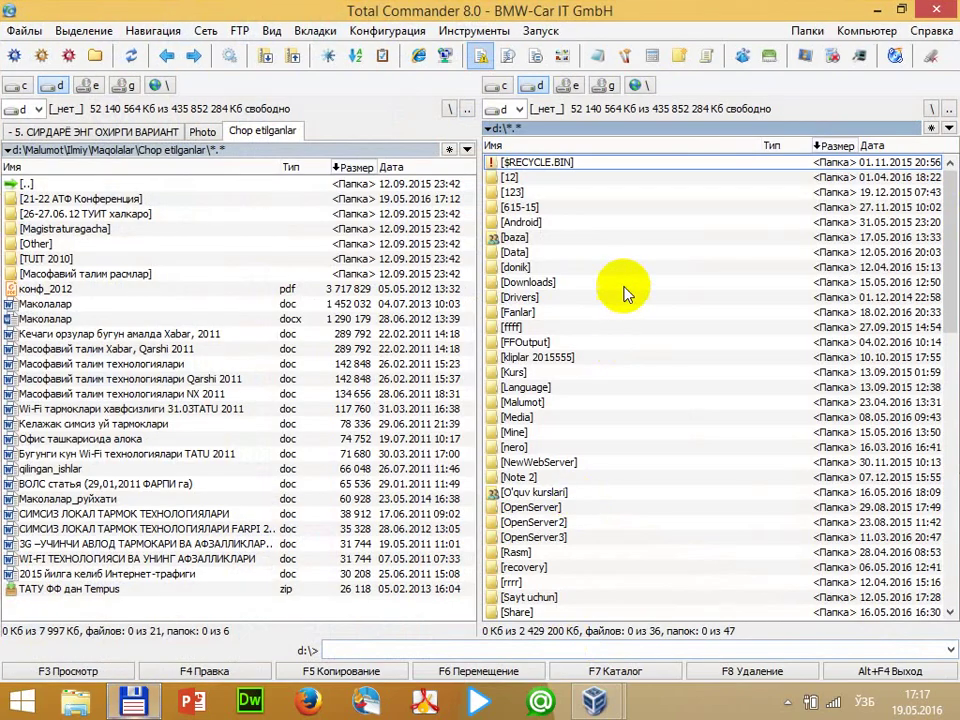
{"action": "left_click", "coordinate": [628, 284]}
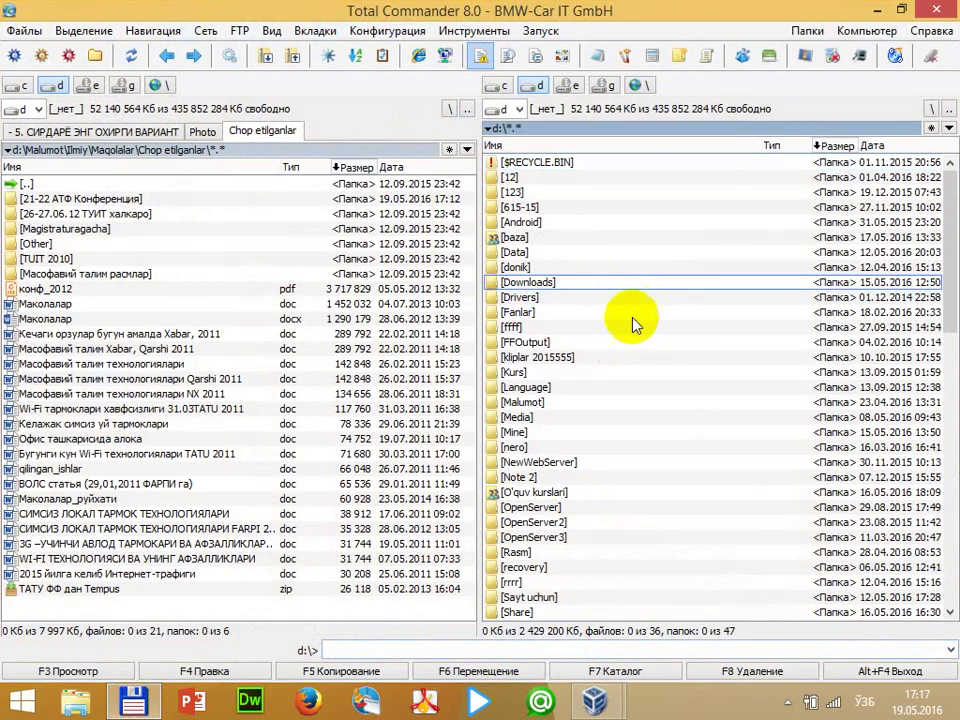
{"action": "left_click", "coordinate": [790, 703]}
{"action": "left_click", "coordinate": [680, 240]}
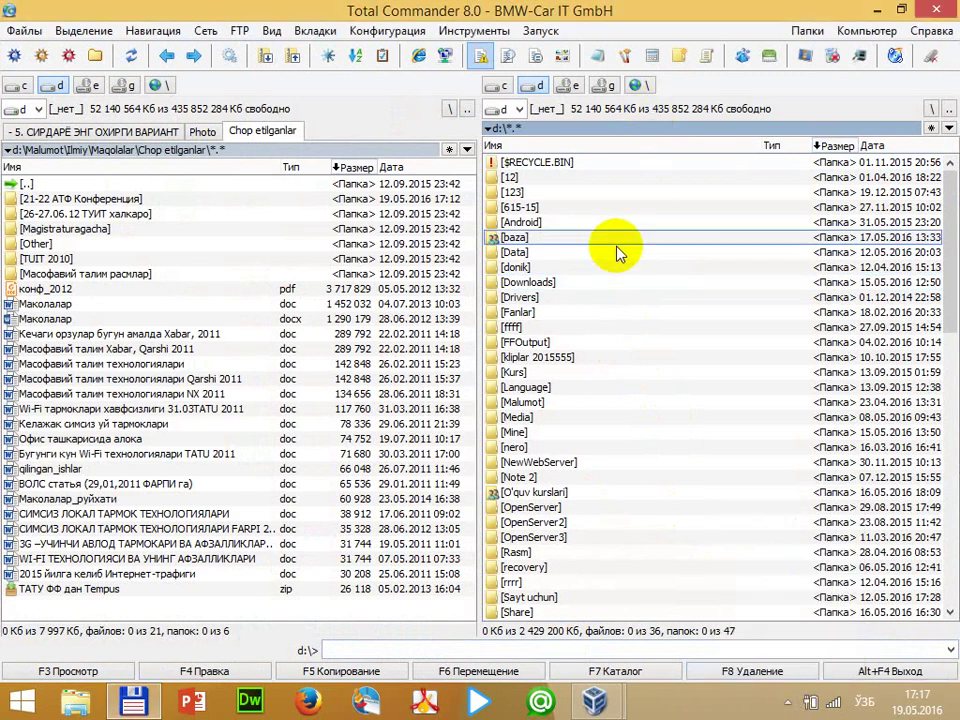
Scroll through the Start menu's All programs list, then minimise Total Commander
{"action": "left_click", "coordinate": [22, 702]}
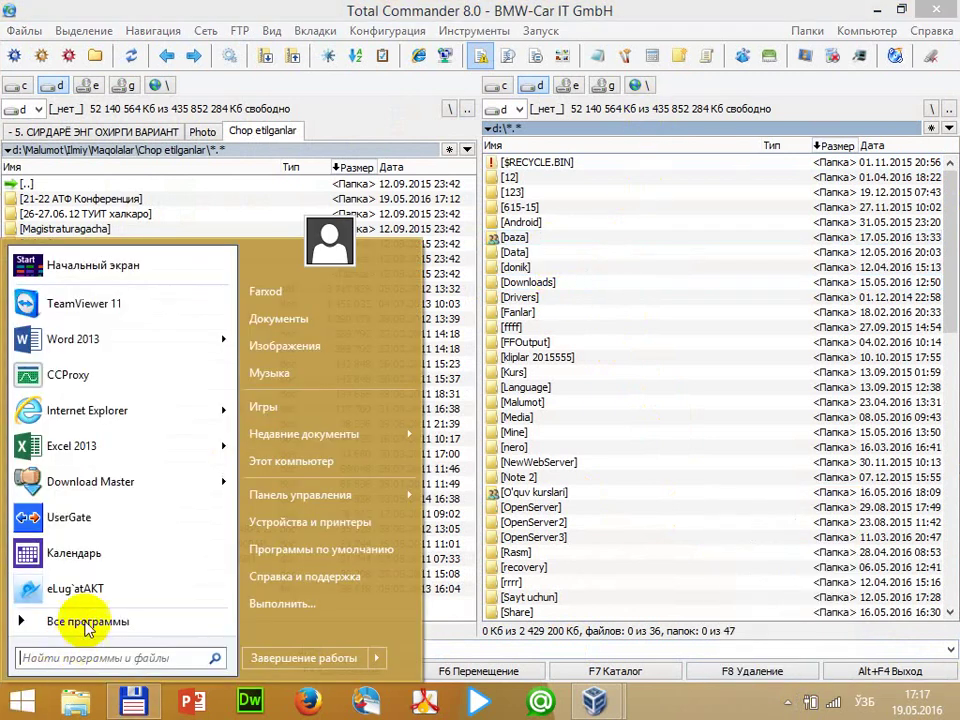
{"action": "left_click", "coordinate": [60, 677]}
{"action": "scroll", "coordinate": [93, 425], "scroll_direction": "down", "scroll_amount": 3}
{"action": "scroll", "coordinate": [129, 519], "scroll_direction": "up", "scroll_amount": 1}
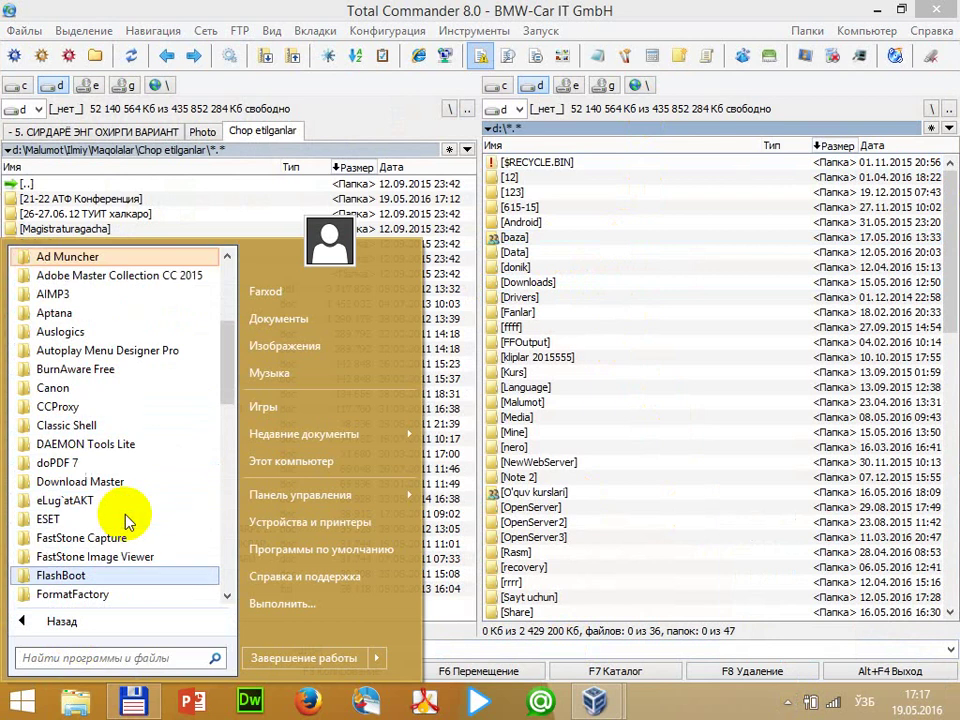
{"action": "scroll", "coordinate": [133, 452], "scroll_direction": "down", "scroll_amount": 7}
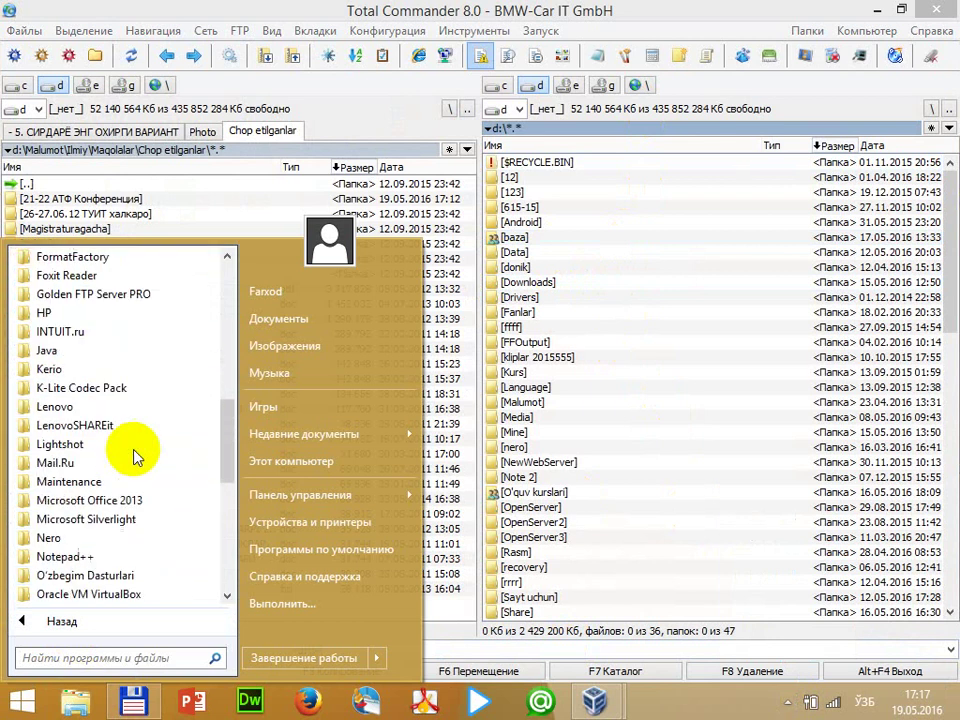
{"action": "scroll", "coordinate": [133, 470], "scroll_direction": "up", "scroll_amount": 7}
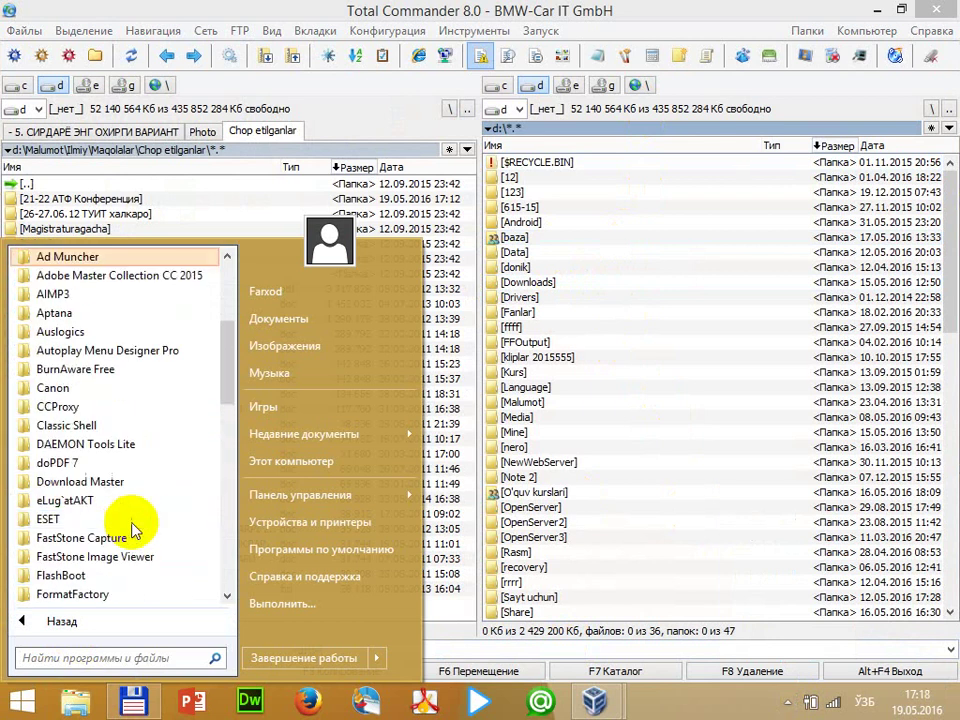
{"action": "scroll", "coordinate": [133, 523], "scroll_direction": "up", "scroll_amount": 3}
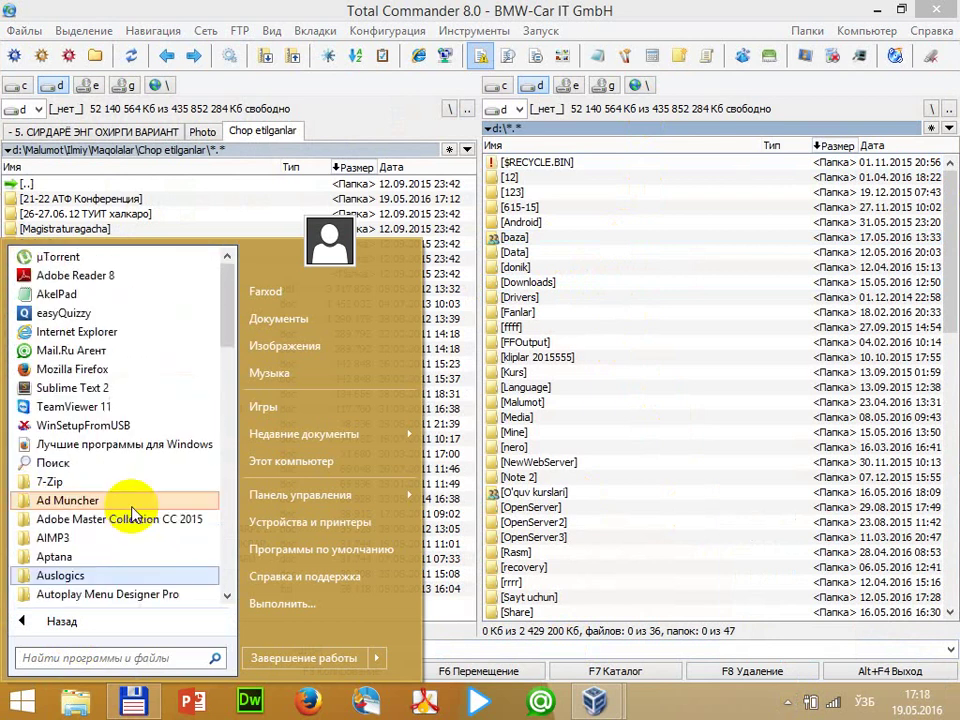
{"action": "left_click", "coordinate": [878, 14]}
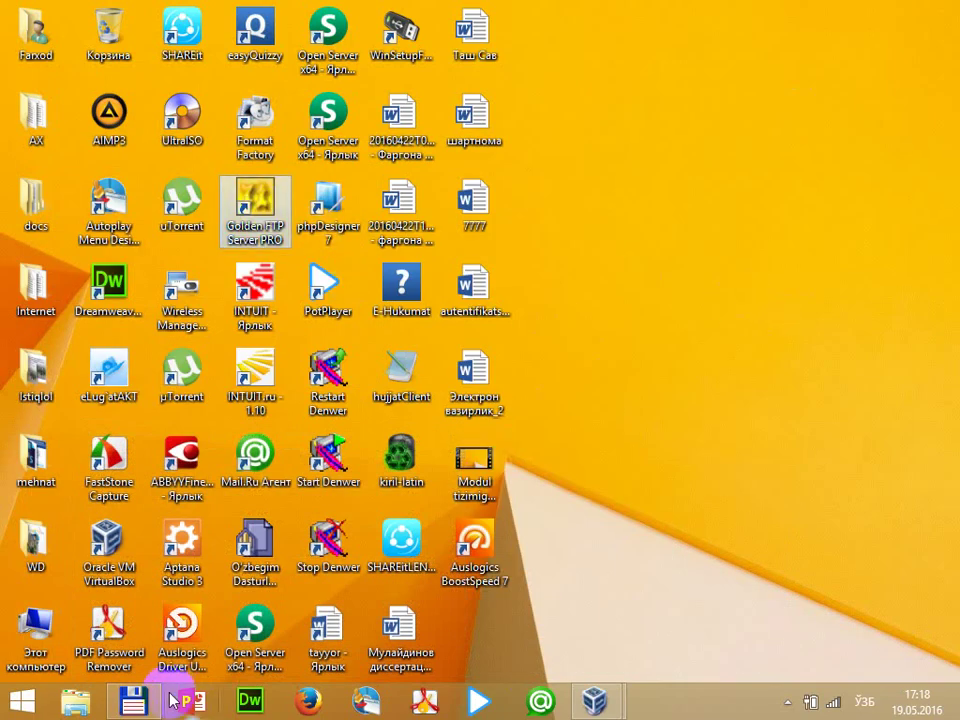
Browse d:\Data\Install\File&FTP server to the Golden FTP Server installers, step back, and minimise
{"action": "left_click", "coordinate": [134, 700]}
{"action": "left_click", "coordinate": [662, 258]}
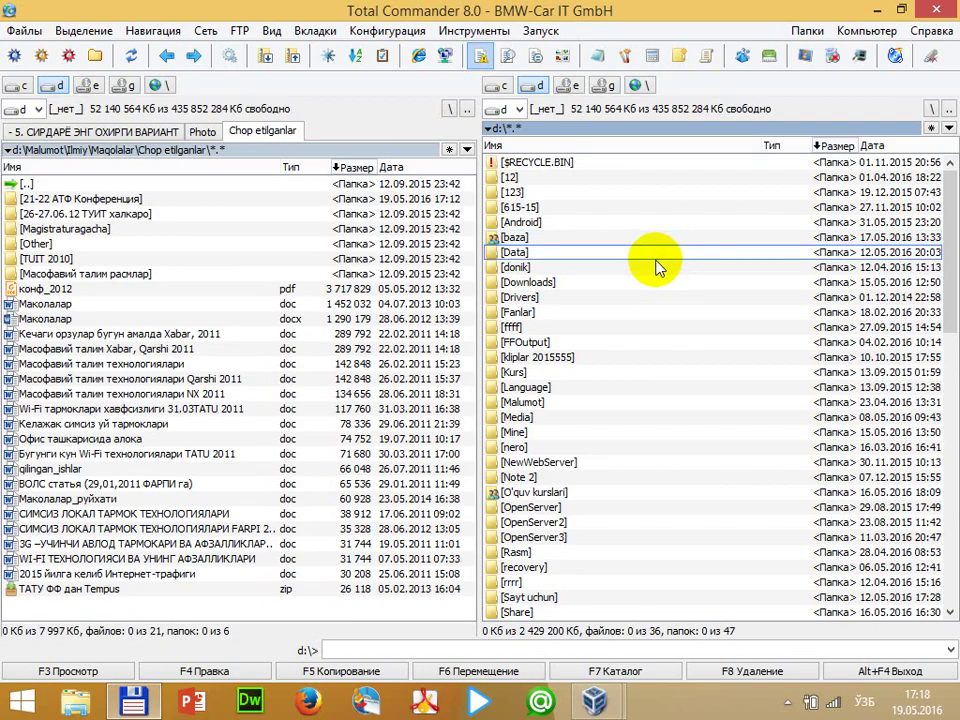
{"action": "double_click", "coordinate": [657, 253]}
{"action": "key", "text": "Down"}
{"action": "key", "text": "Down"}
{"action": "key", "text": "Return"}
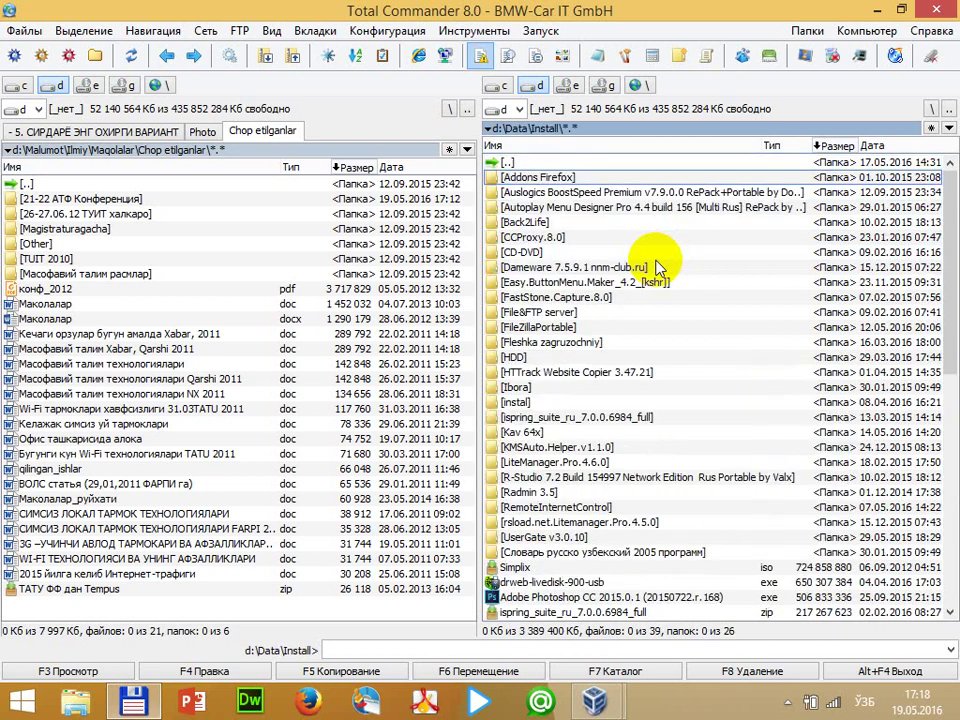
{"action": "key", "text": "Down"}
{"action": "key", "text": "Down"}
{"action": "key", "text": "Down"}
{"action": "key", "text": "Down"}
{"action": "key", "text": "Down"}
{"action": "key", "text": "Down"}
{"action": "key", "text": "Down"}
{"action": "key", "text": "Down"}
{"action": "key", "text": "Down"}
{"action": "key", "text": "Down"}
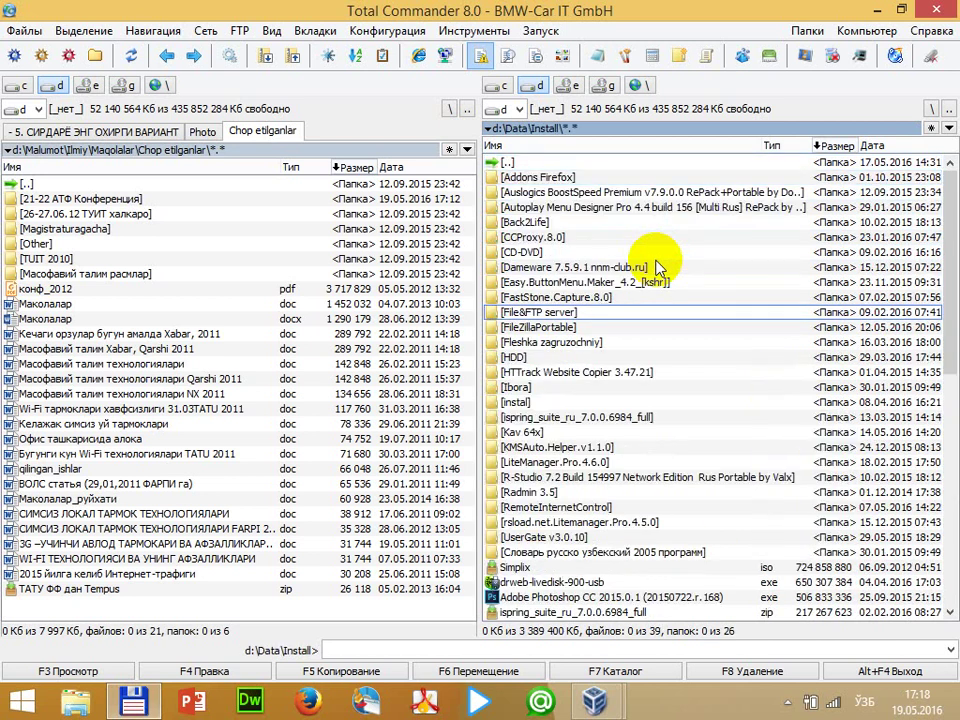
{"action": "key", "text": "Return"}
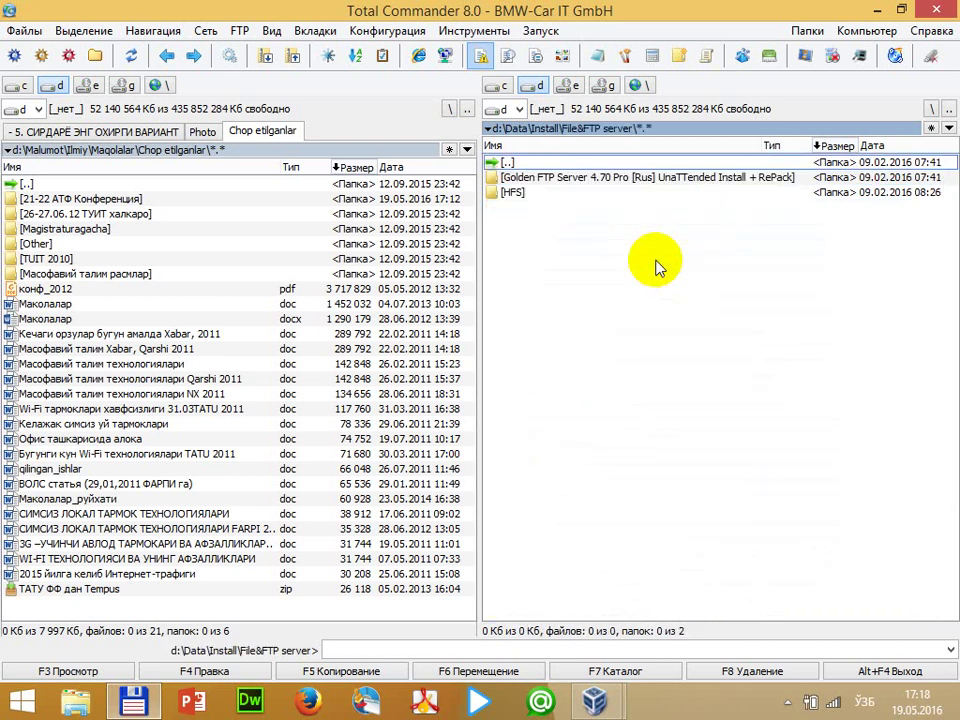
{"action": "key", "text": "Down"}
{"action": "key", "text": "Return"}
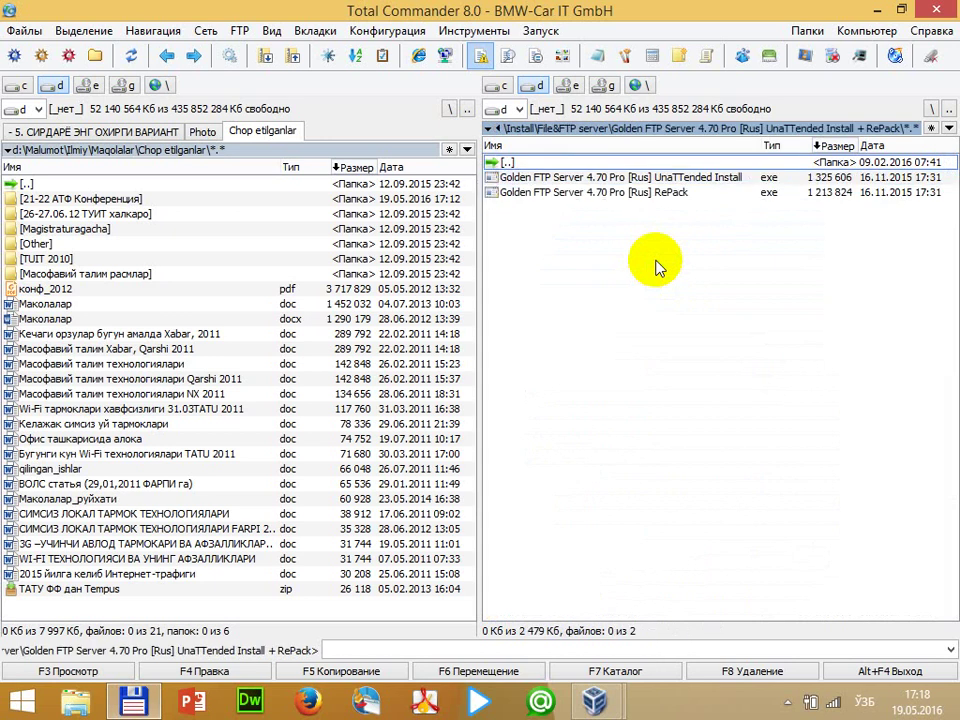
{"action": "key", "text": "Down"}
{"action": "key", "text": "Down"}
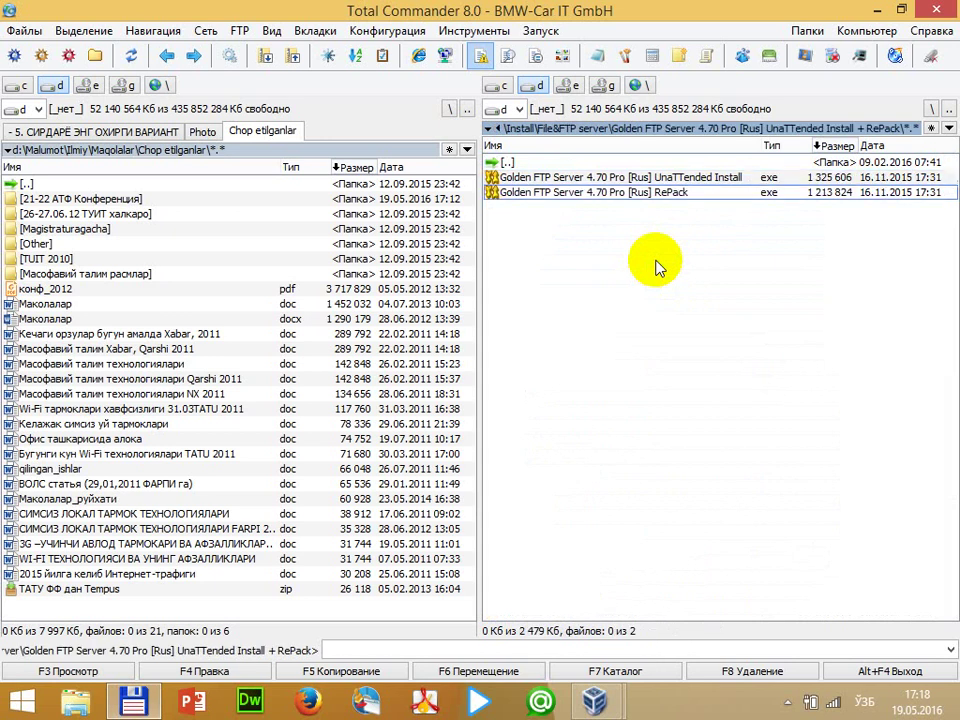
{"action": "key", "text": "BackSpace"}
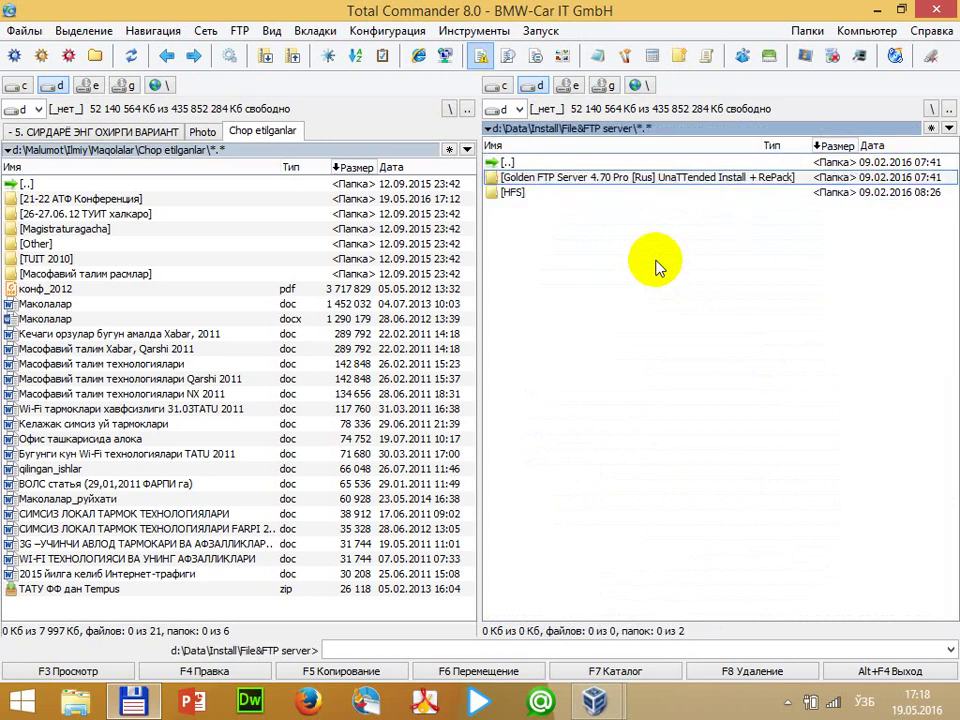
{"action": "left_click", "coordinate": [868, 9]}
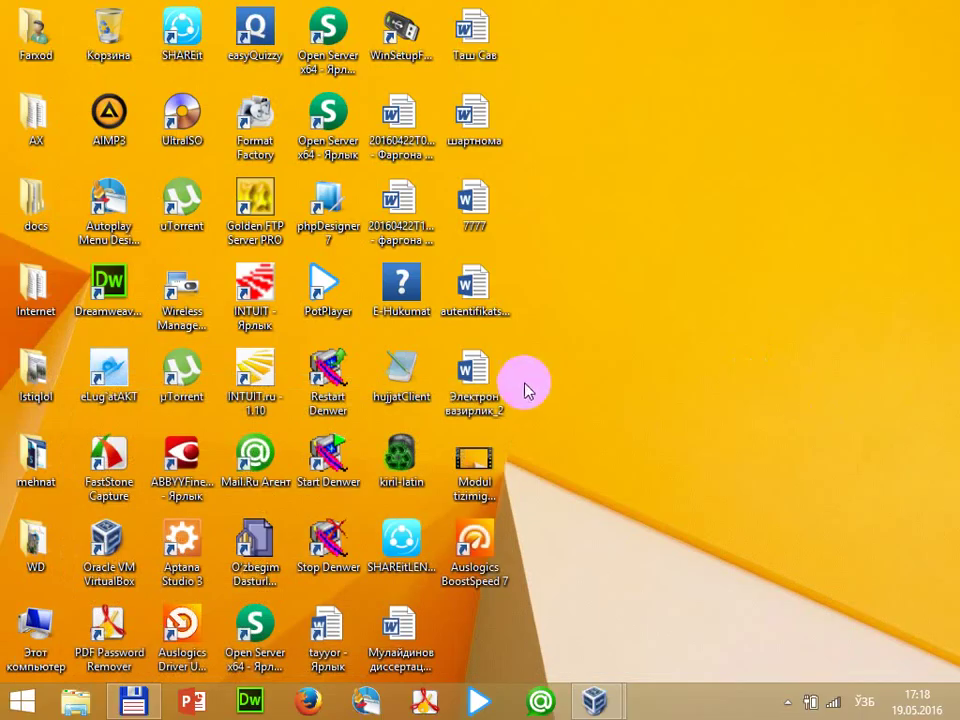
Open Golden FTP Server Pro's Настройки from its tray icon
{"action": "left_click", "coordinate": [255, 205]}
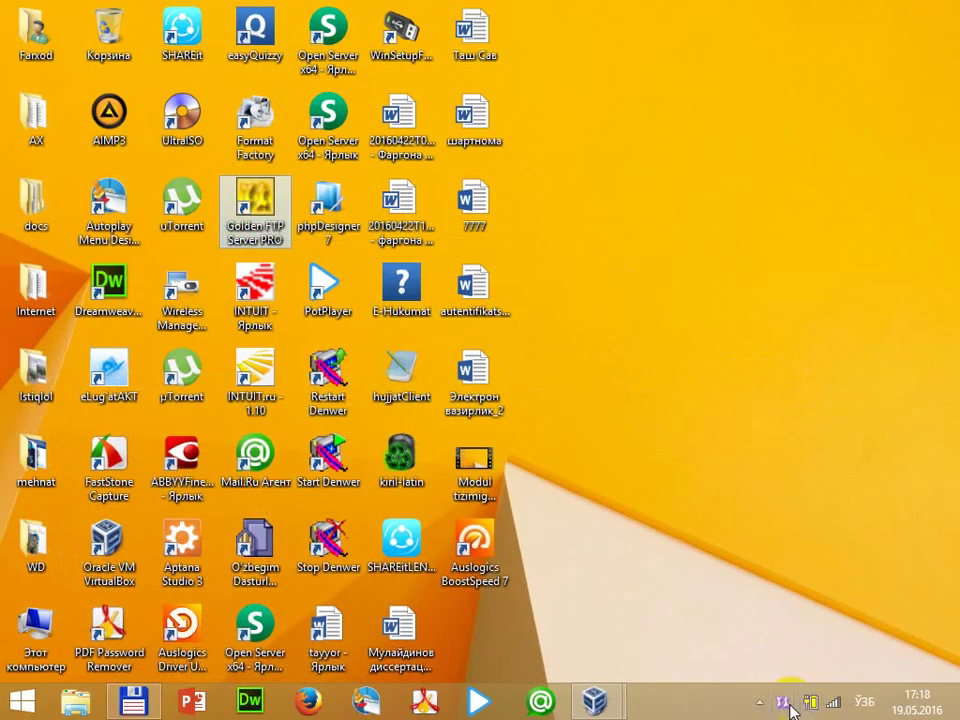
{"action": "right_click", "coordinate": [786, 704]}
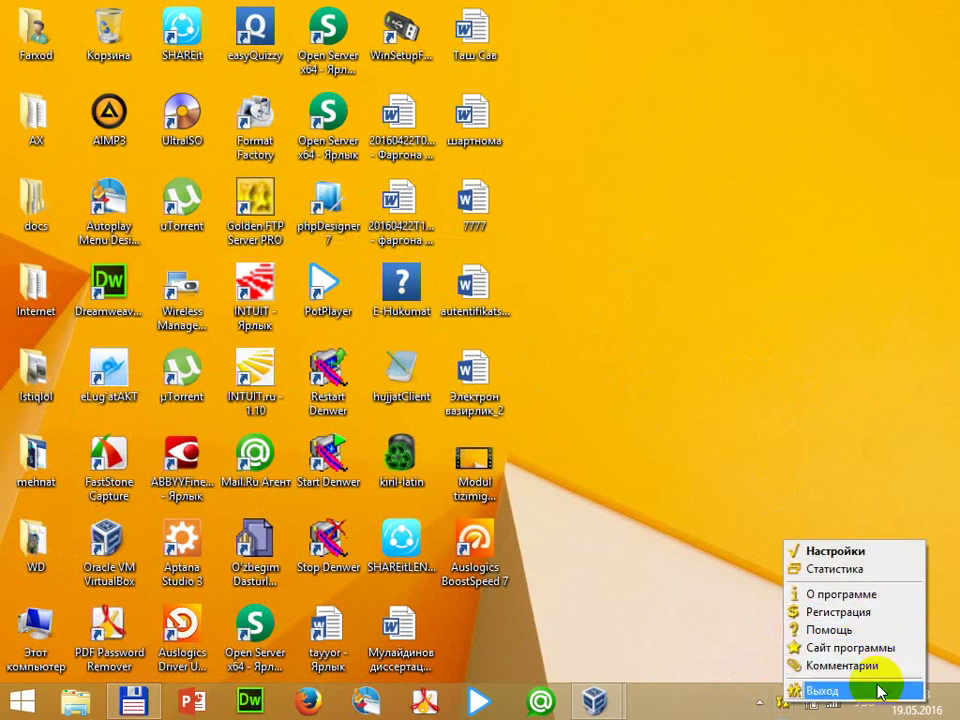
{"action": "left_click", "coordinate": [845, 551]}
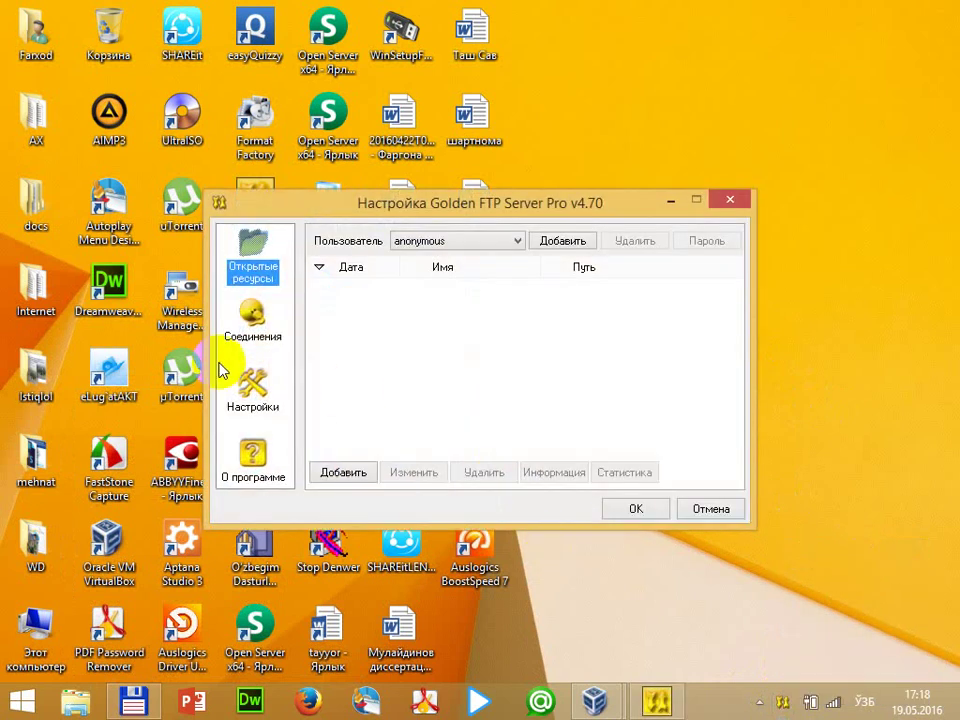
Check the Пользователь list, keeping anonymous, and open the Добавить new-user form
{"action": "left_click", "coordinate": [474, 244]}
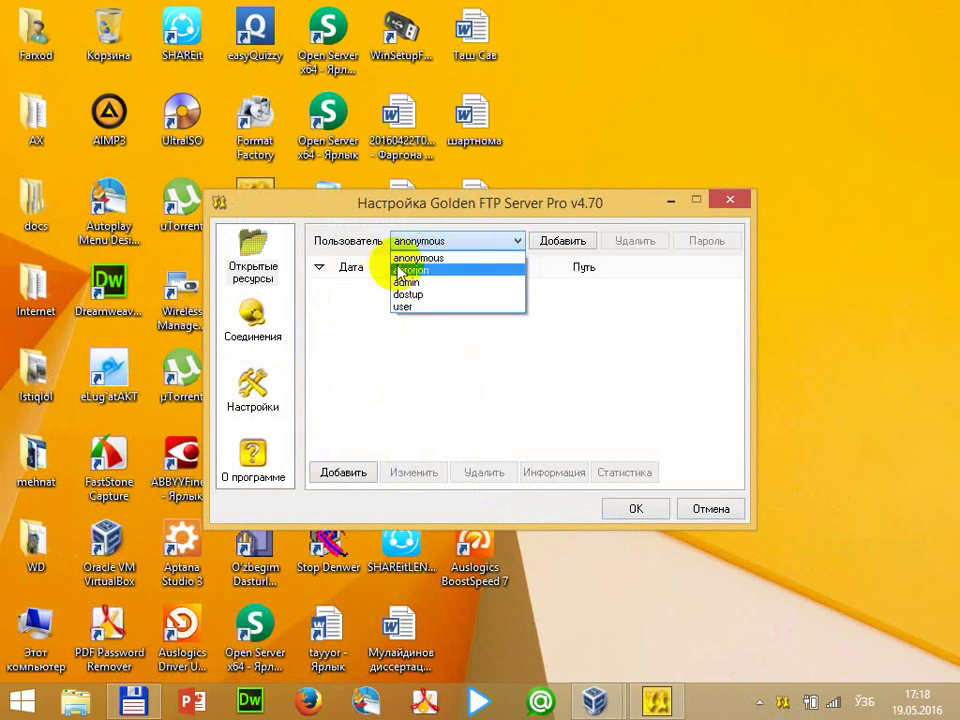
{"action": "left_click", "coordinate": [480, 242]}
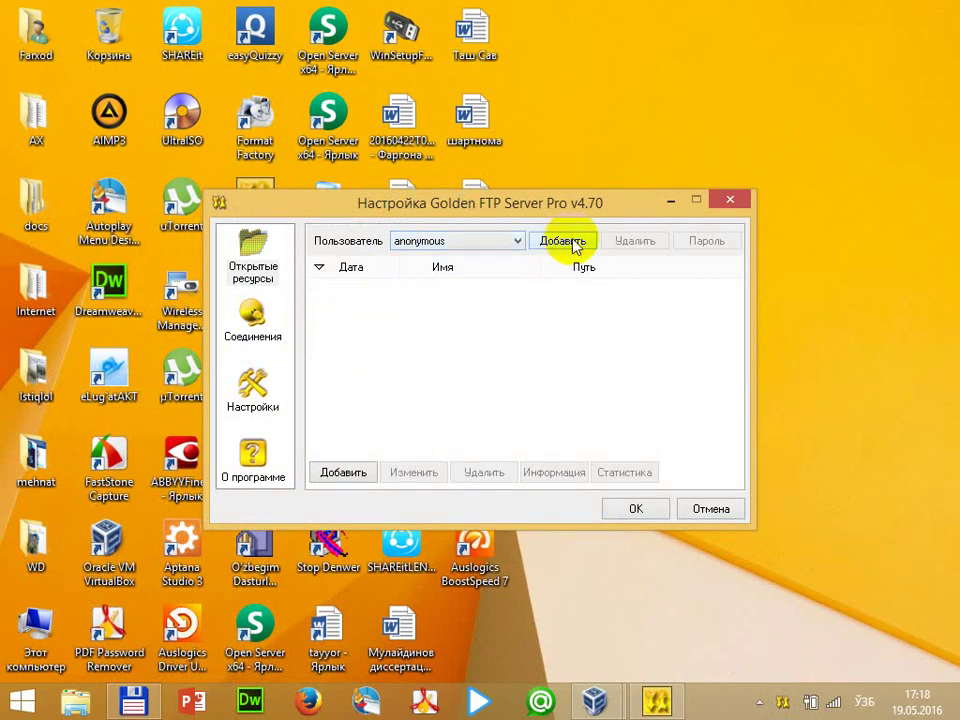
{"action": "left_click", "coordinate": [572, 243]}
{"action": "left_click", "coordinate": [508, 326]}
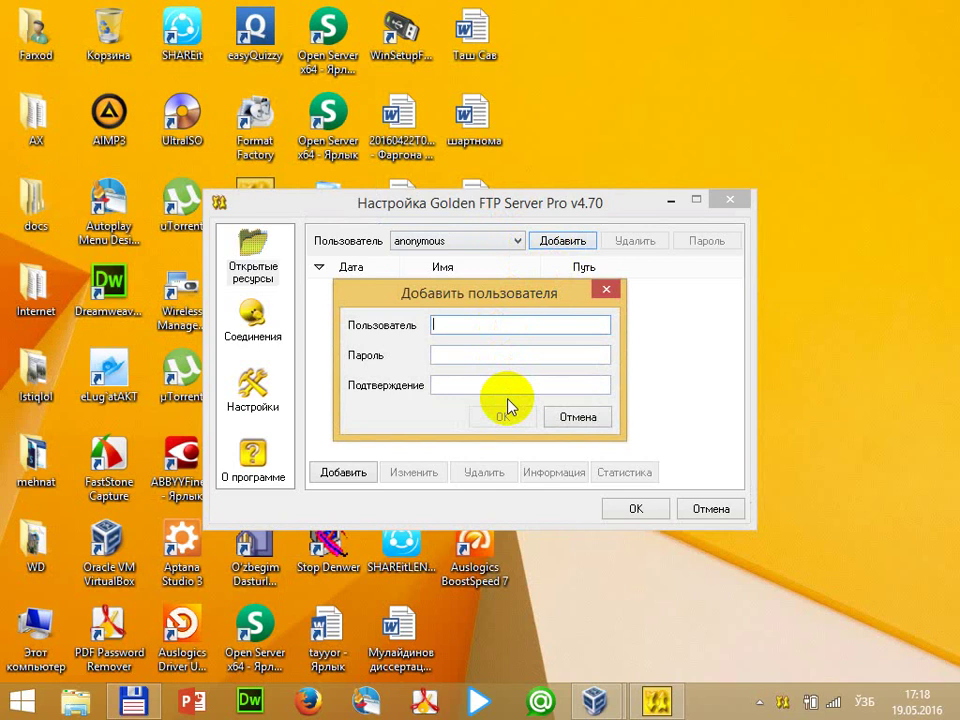
{"action": "key", "text": "super+r"}
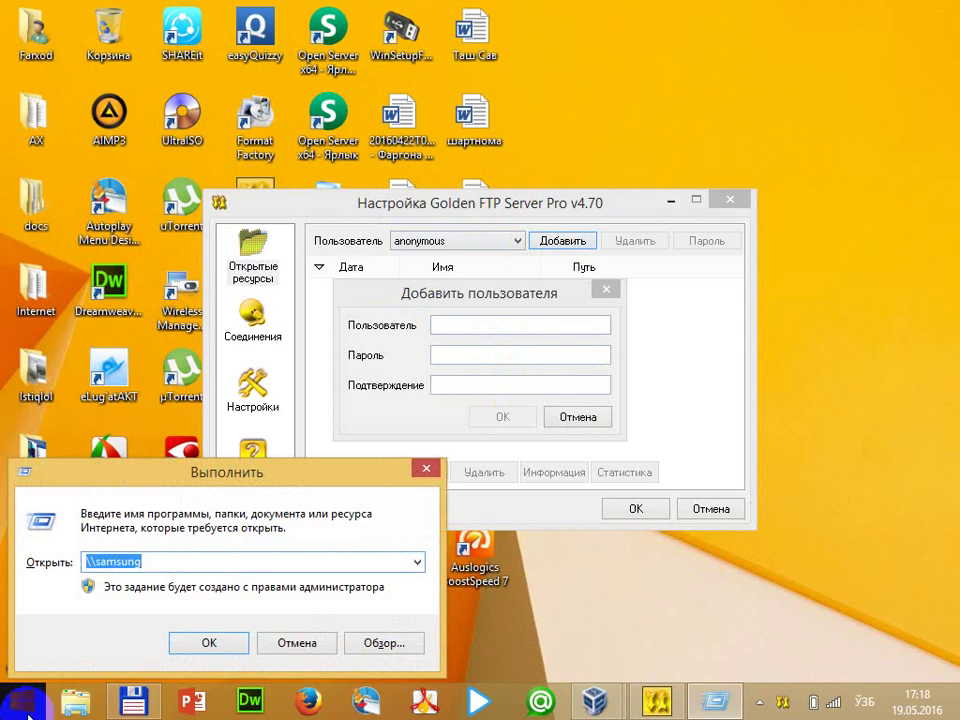
{"action": "type", "text": "\\\\17"}
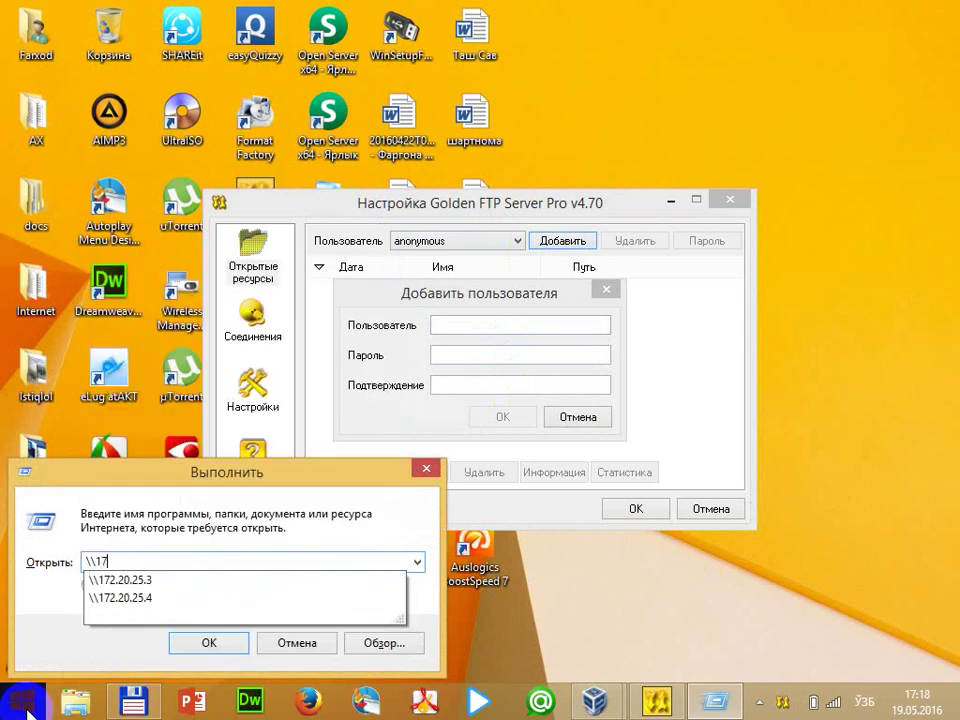
{"action": "key", "text": "BackSpace"}
{"action": "key", "text": "BackSpace"}
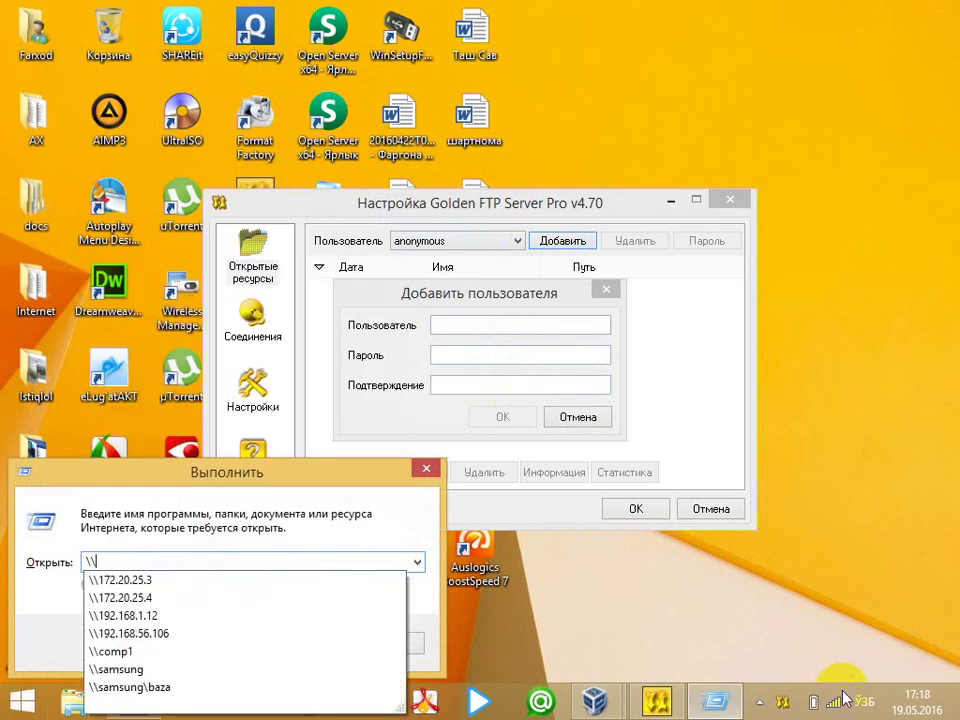
{"action": "right_click", "coordinate": [836, 705]}
{"action": "left_click", "coordinate": [171, 564]}
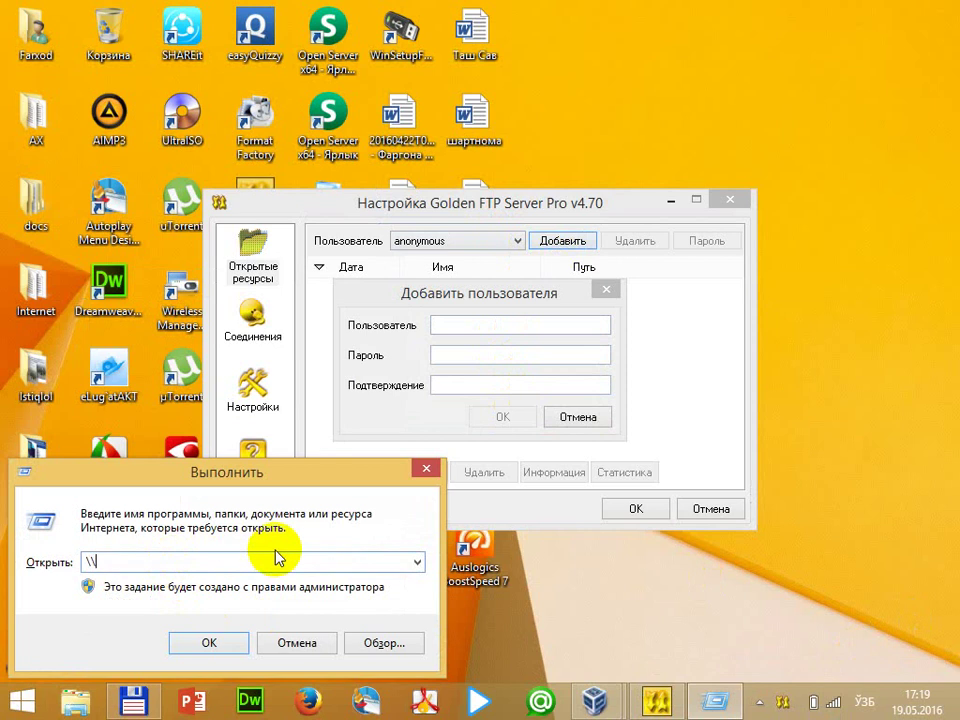
{"action": "type", "text": "127.0.0.1"}
{"action": "key", "text": "Return"}
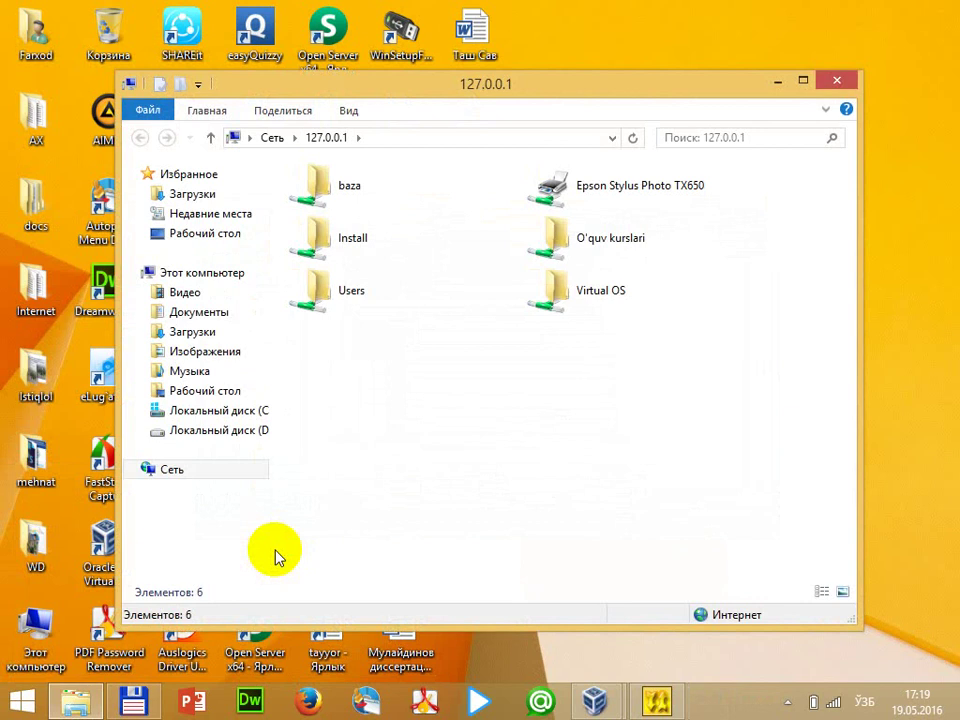
{"action": "left_click", "coordinate": [836, 80]}
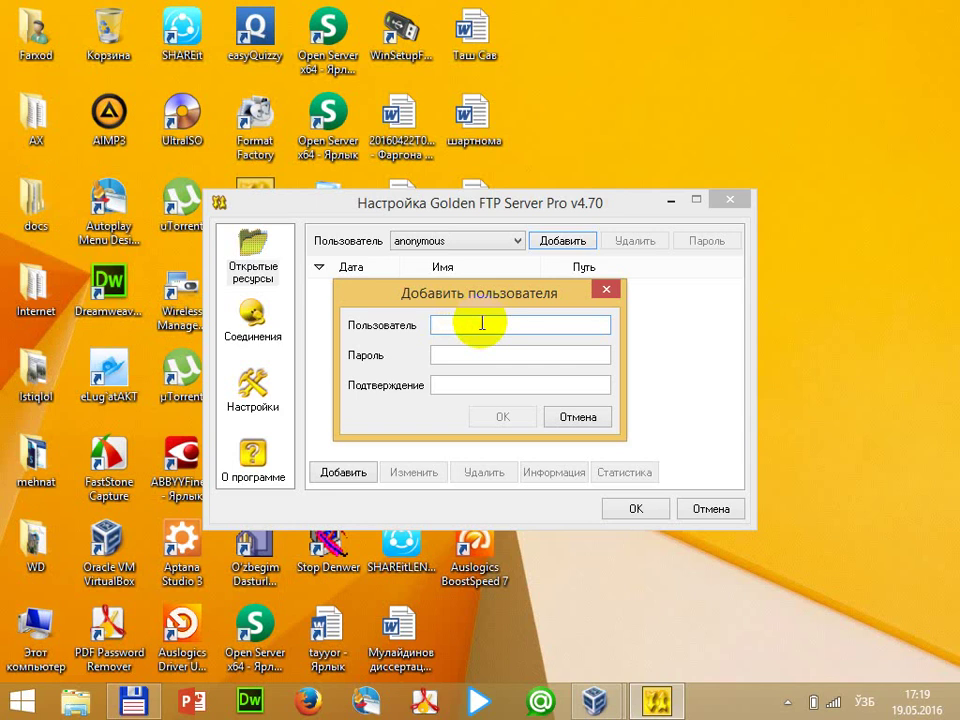
{"action": "left_click", "coordinate": [516, 328]}
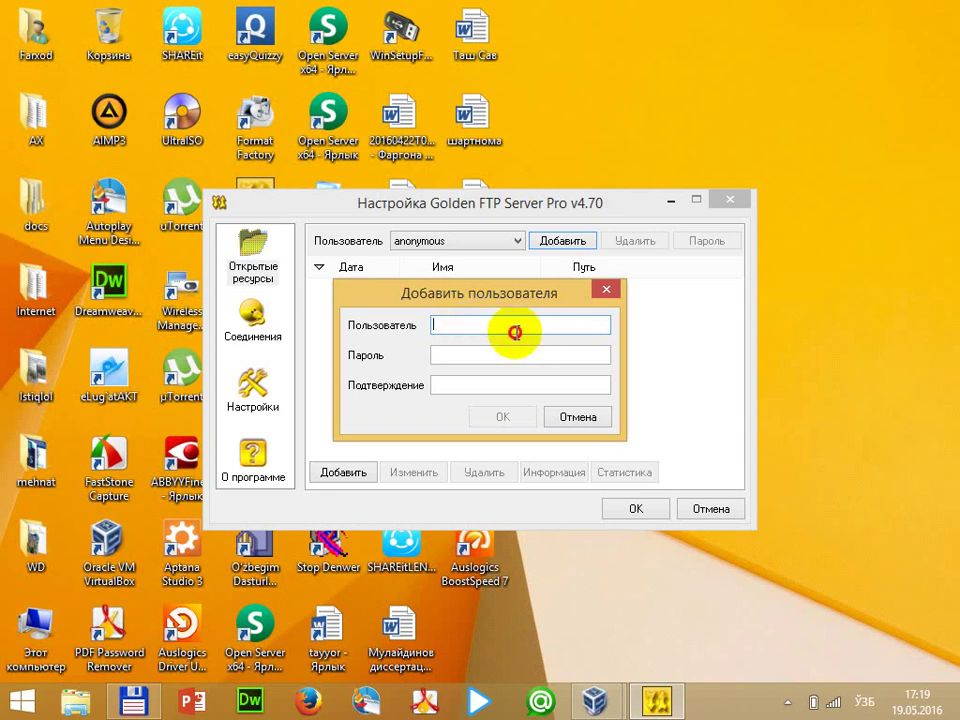
{"action": "left_click", "coordinate": [603, 291]}
{"action": "left_click", "coordinate": [568, 245]}
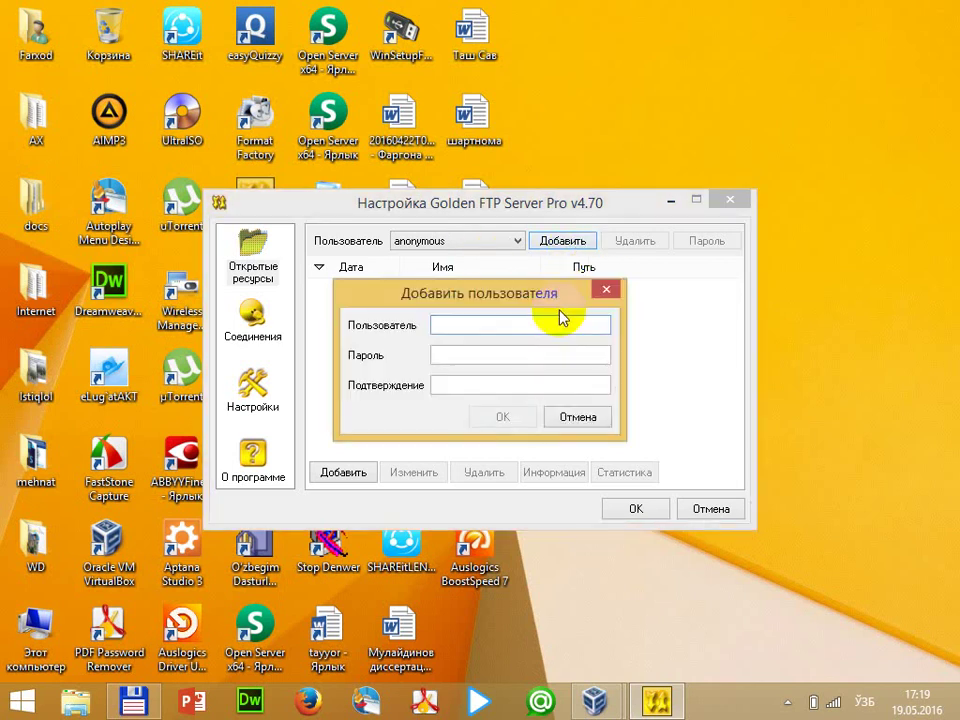
{"action": "left_click", "coordinate": [678, 236]}
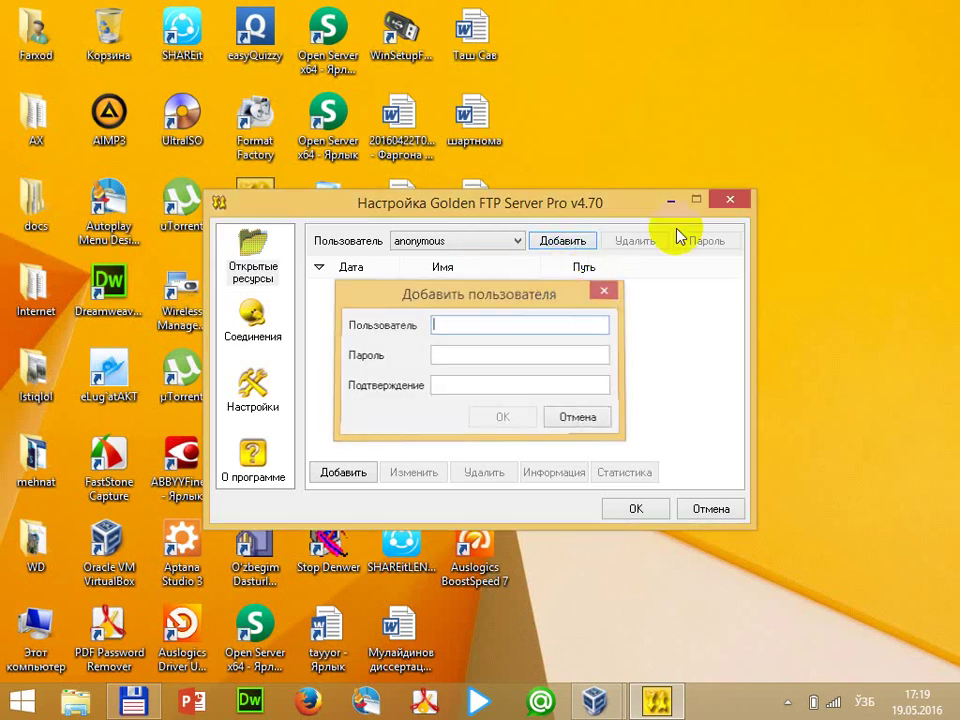
{"action": "left_click", "coordinate": [730, 199]}
{"action": "left_click", "coordinate": [787, 702]}
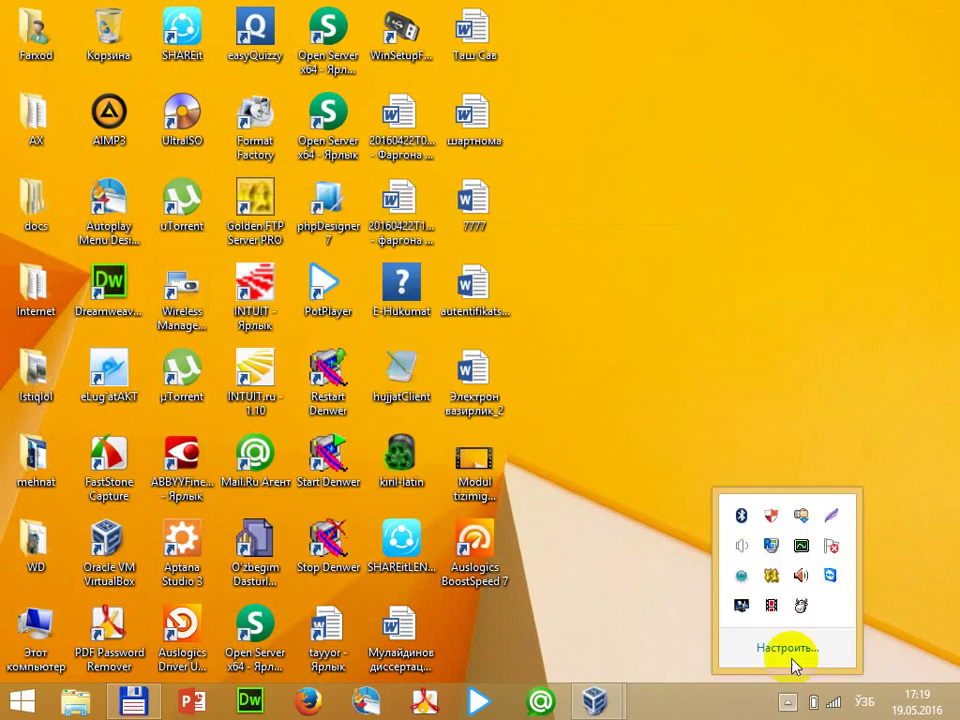
{"action": "right_click", "coordinate": [771, 576]}
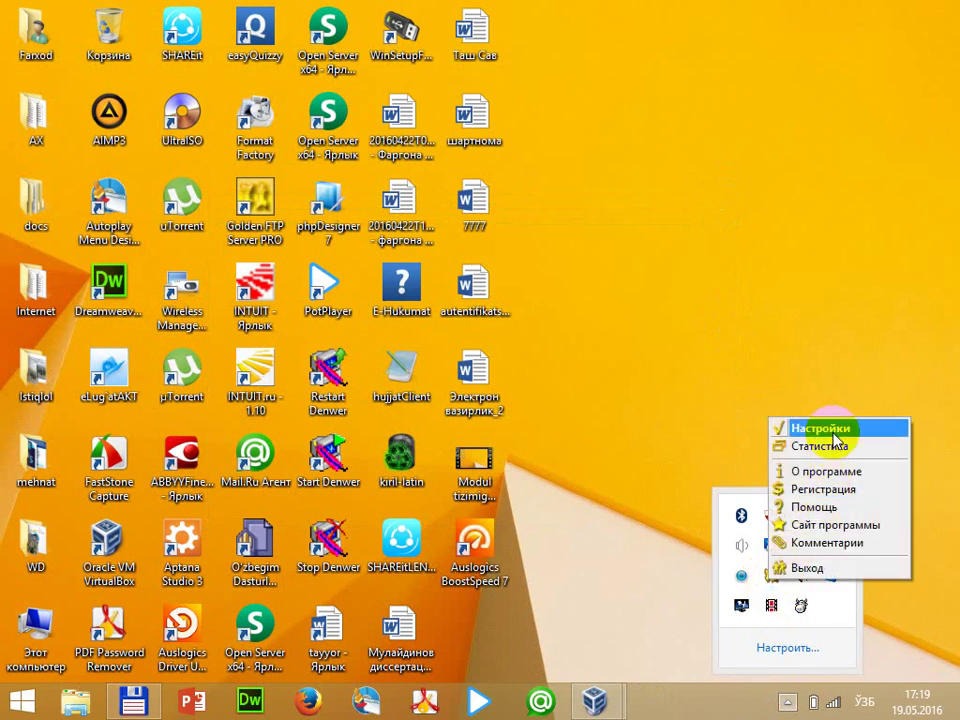
{"action": "left_click", "coordinate": [833, 438]}
{"action": "left_click", "coordinate": [560, 241]}
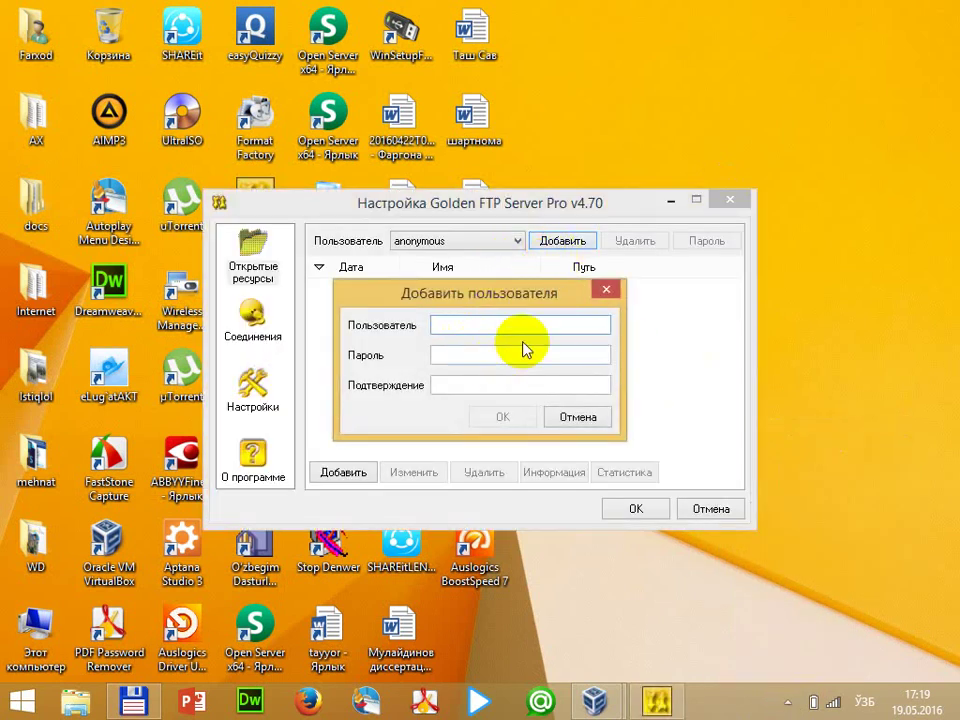
{"action": "type", "text": "12121"}
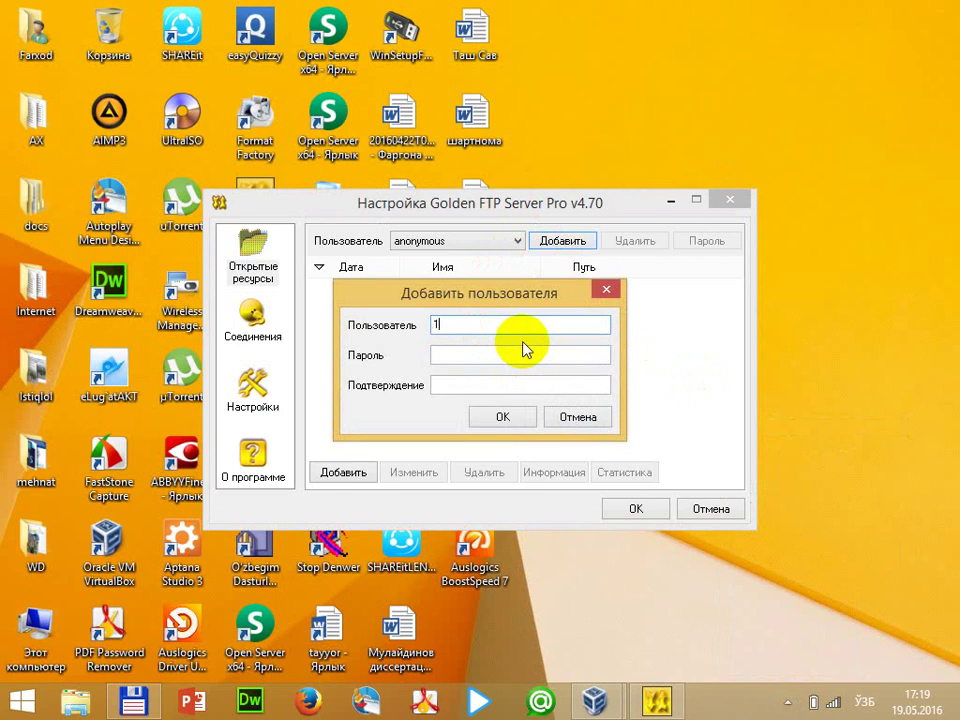
{"action": "key", "text": "BackSpace"}
Launch Экранная клавиатура from Start > All programs > Спец. возможности
{"action": "left_click", "coordinate": [22, 700]}
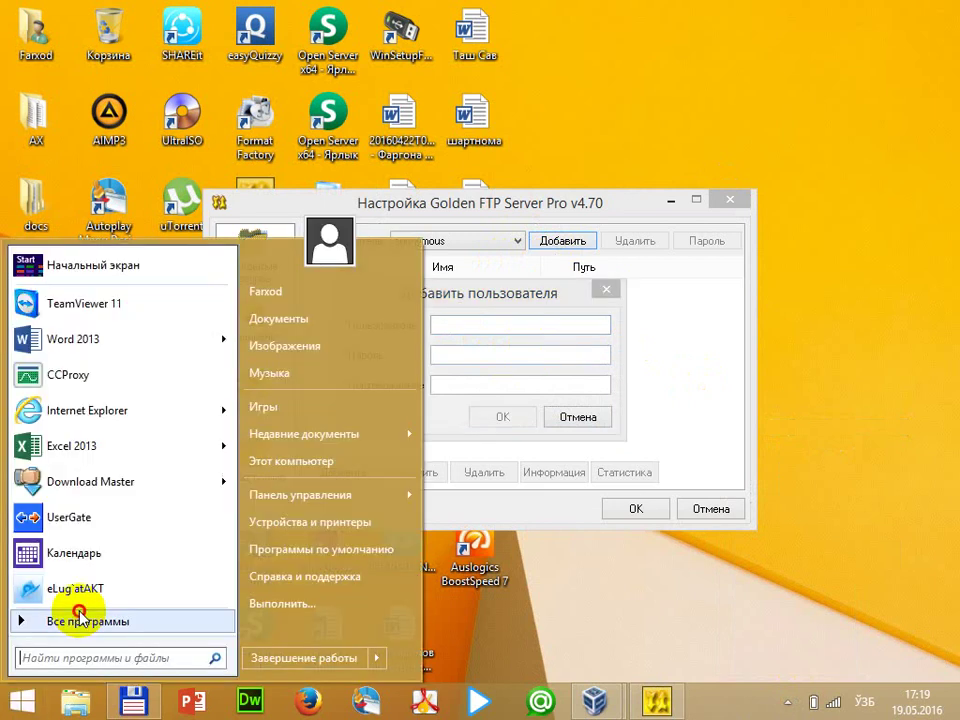
{"action": "left_click", "coordinate": [75, 667]}
{"action": "scroll", "coordinate": [192, 448], "scroll_direction": "down", "scroll_amount": 3}
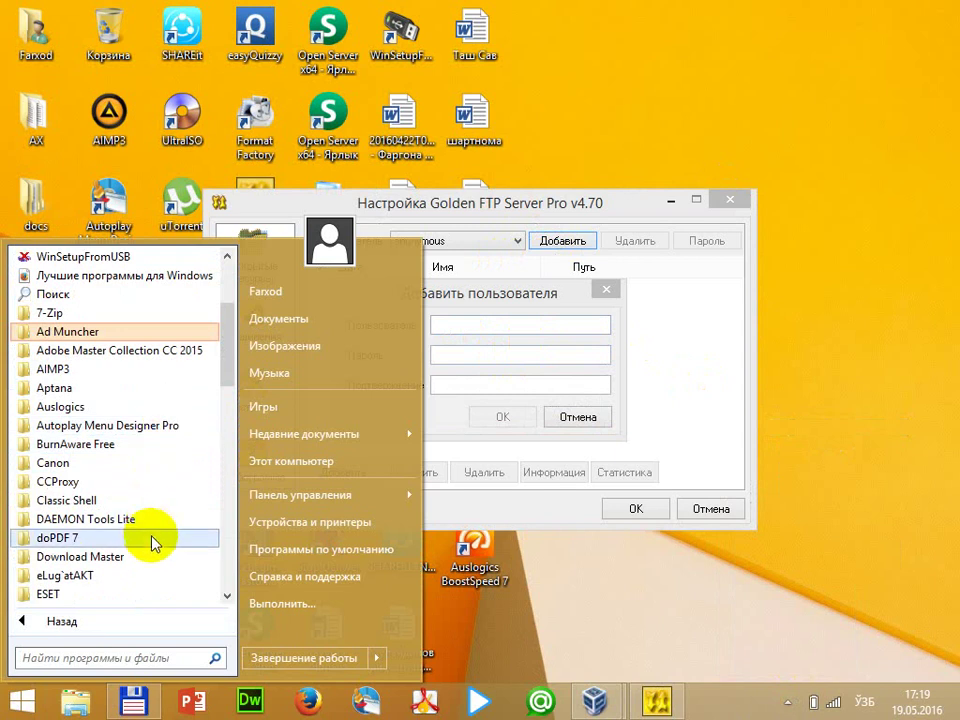
{"action": "scroll", "coordinate": [144, 538], "scroll_direction": "down", "scroll_amount": 12}
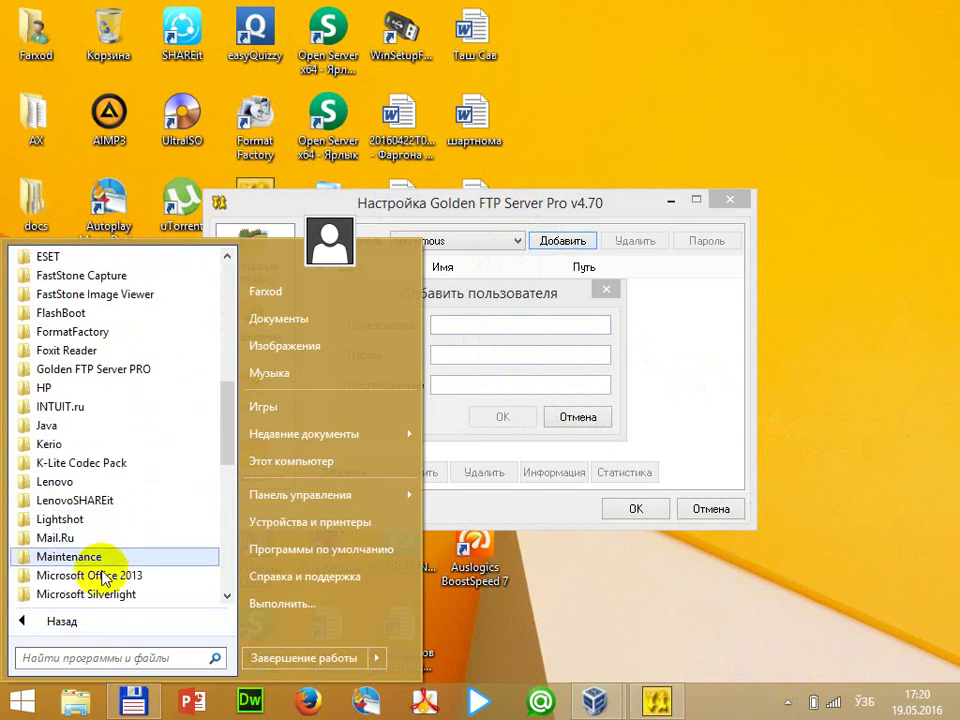
{"action": "scroll", "coordinate": [103, 583], "scroll_direction": "down", "scroll_amount": 3}
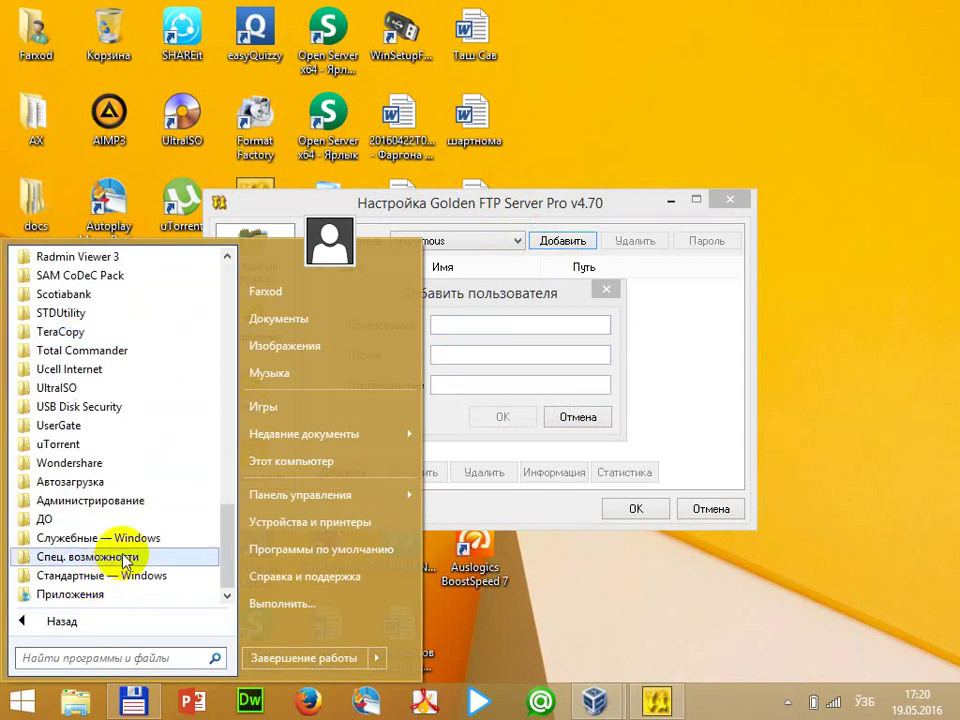
{"action": "left_click", "coordinate": [118, 558]}
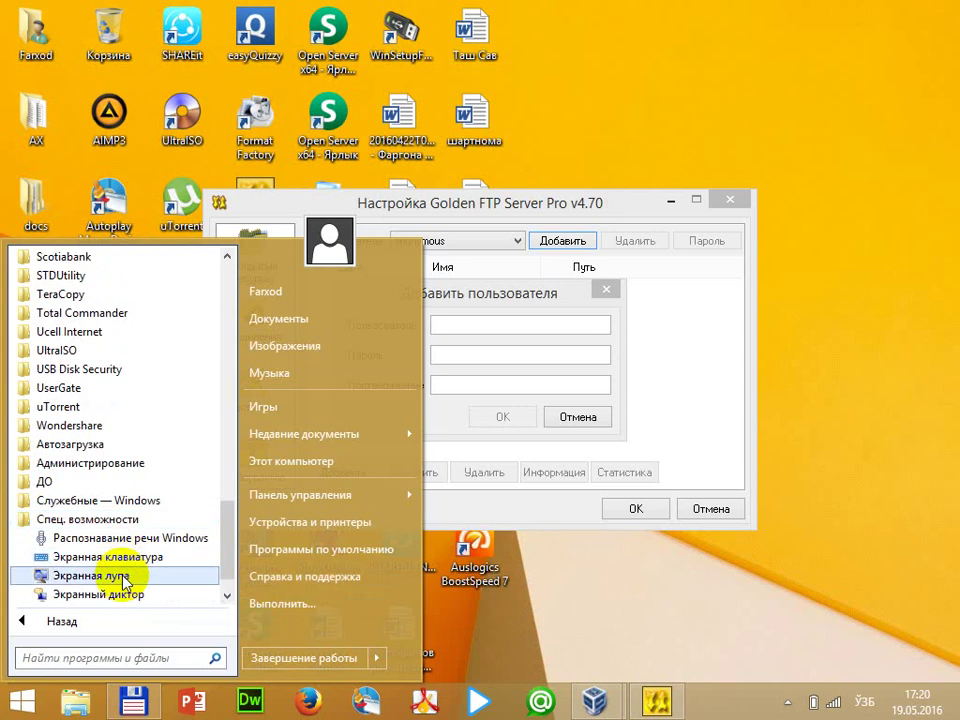
{"action": "left_click", "coordinate": [121, 577]}
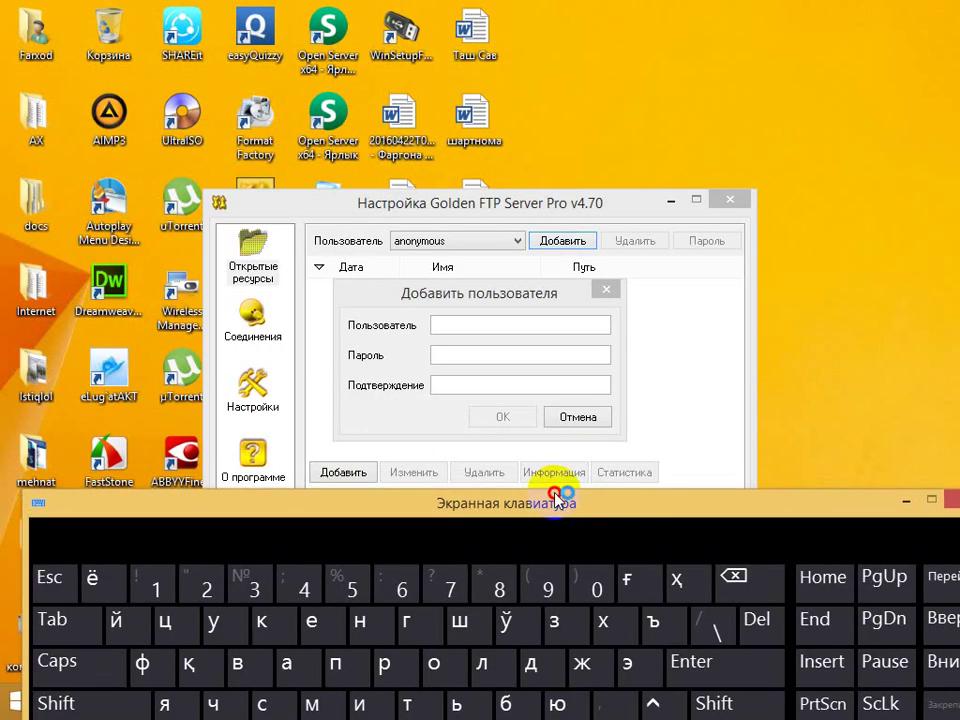
Move the on-screen keyboard aside, close it, and switch the input language to English
{"action": "left_click", "coordinate": [486, 606]}
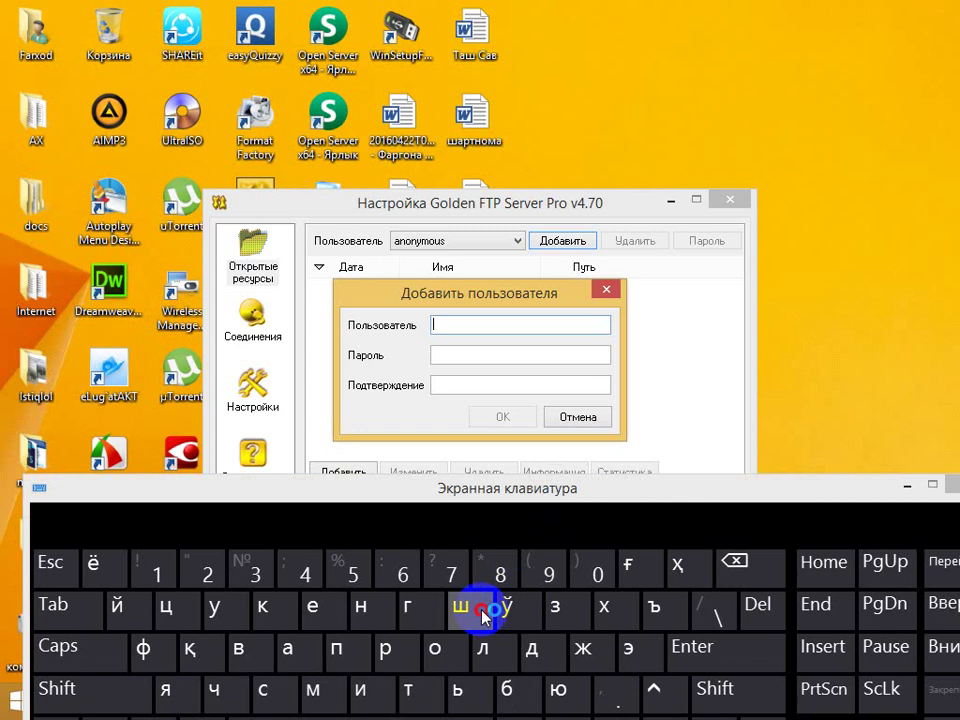
{"action": "left_click_drag", "start_coordinate": [694, 482], "coordinate": [765, 429]}
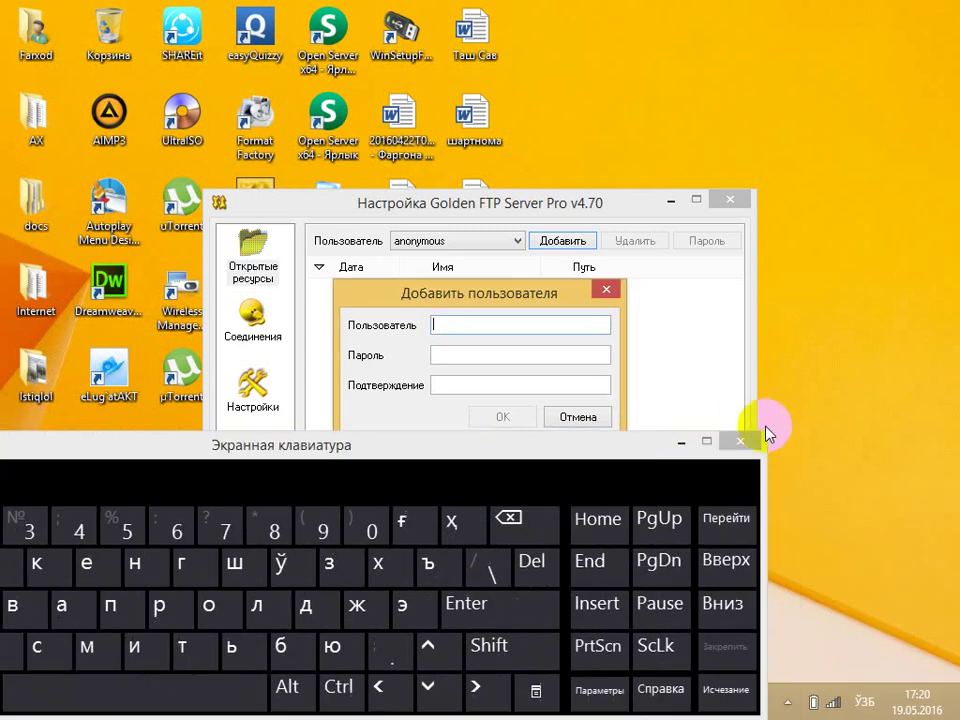
{"action": "left_click", "coordinate": [740, 444]}
{"action": "key", "text": "alt+shift"}
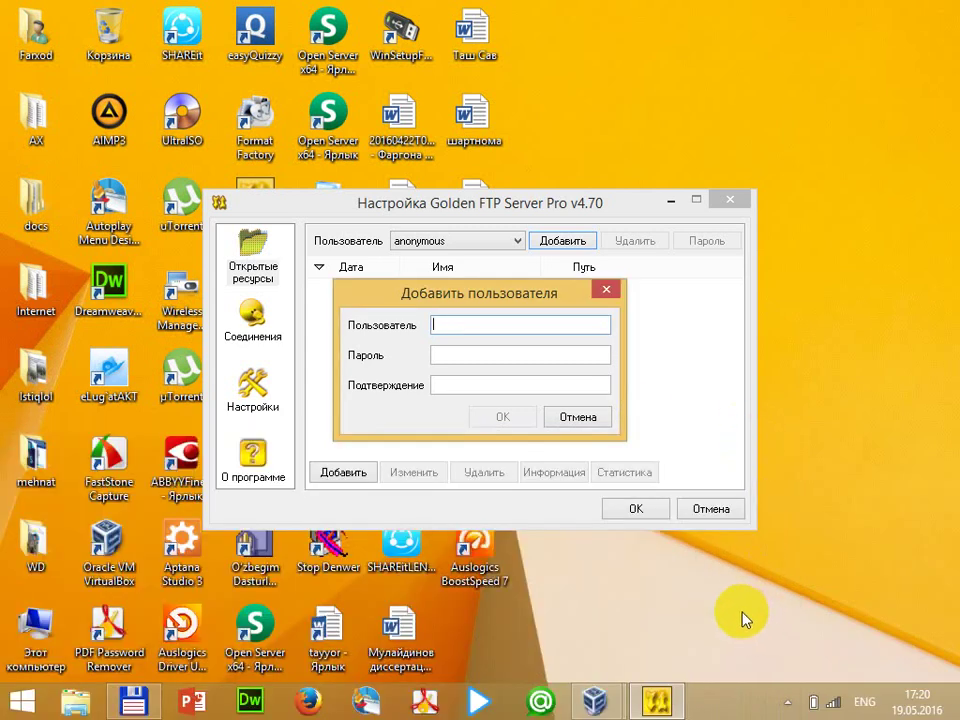
Enter the new user's name, password and confirmation, and create the account
{"action": "type", "text": "dfsddsf"}
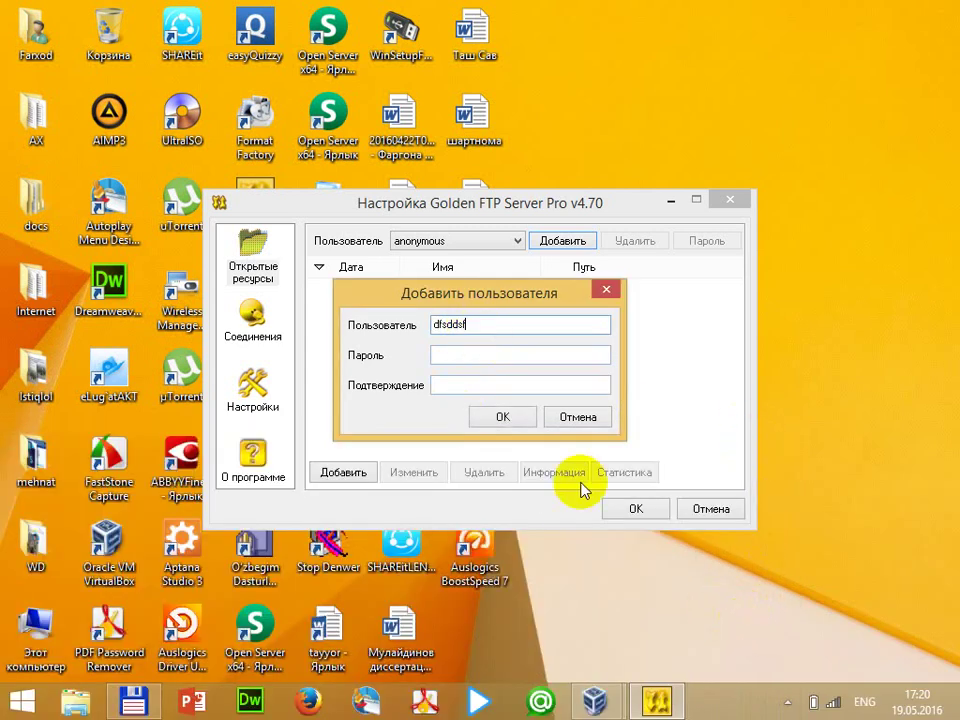
{"action": "key", "text": "BackSpace"}
{"action": "key", "text": "BackSpace"}
{"action": "key", "text": "BackSpace"}
{"action": "key", "text": "BackSpace"}
{"action": "key", "text": "BackSpace"}
{"action": "key", "text": "BackSpace"}
{"action": "key", "text": "BackSpace"}
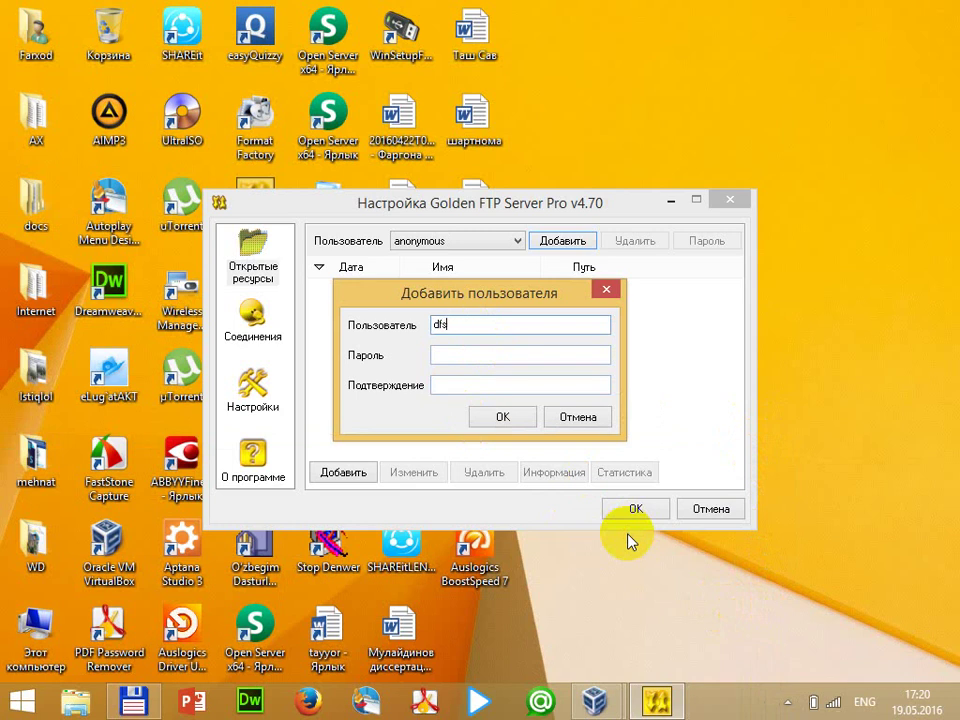
{"action": "type", "text": "rasuljon"}
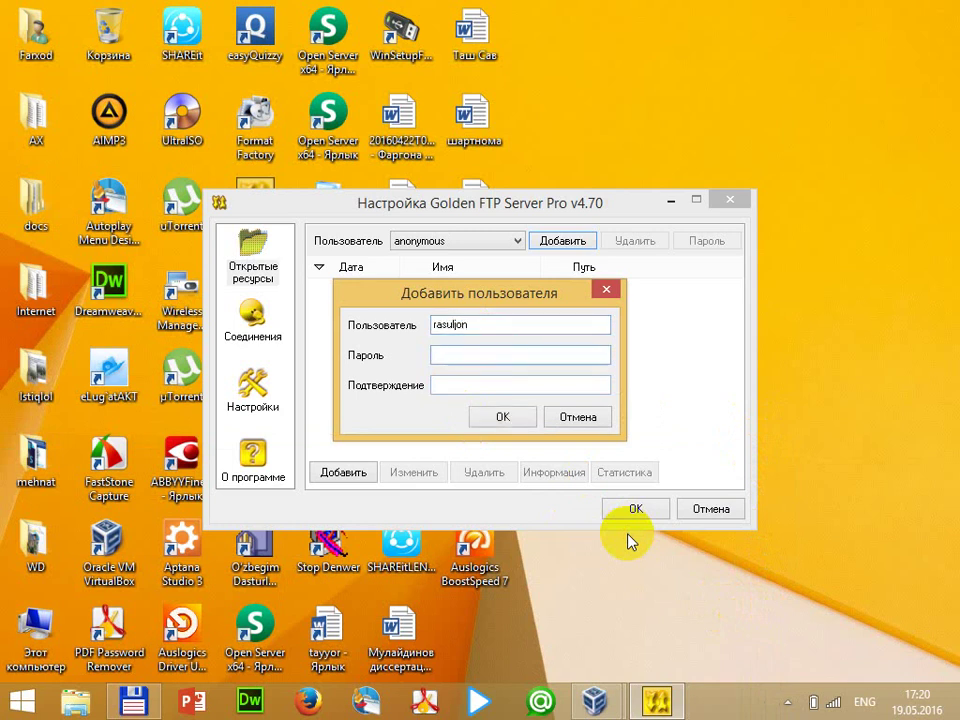
{"action": "type", "text": "123456"}
{"action": "key", "text": "Tab"}
{"action": "type", "text": "123"}
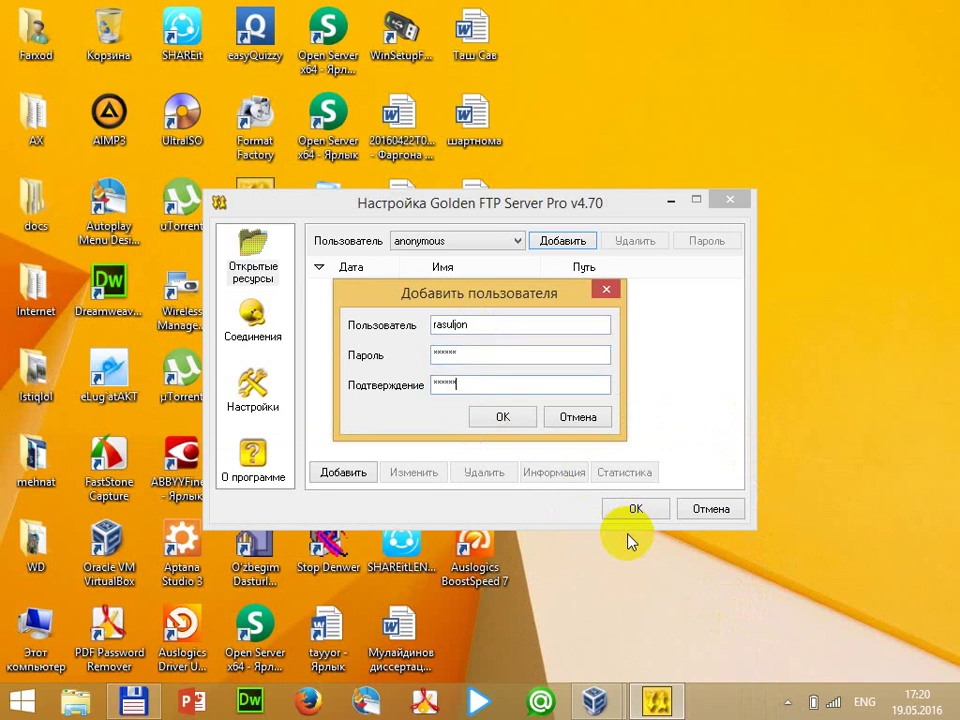
{"action": "key", "text": "Return"}
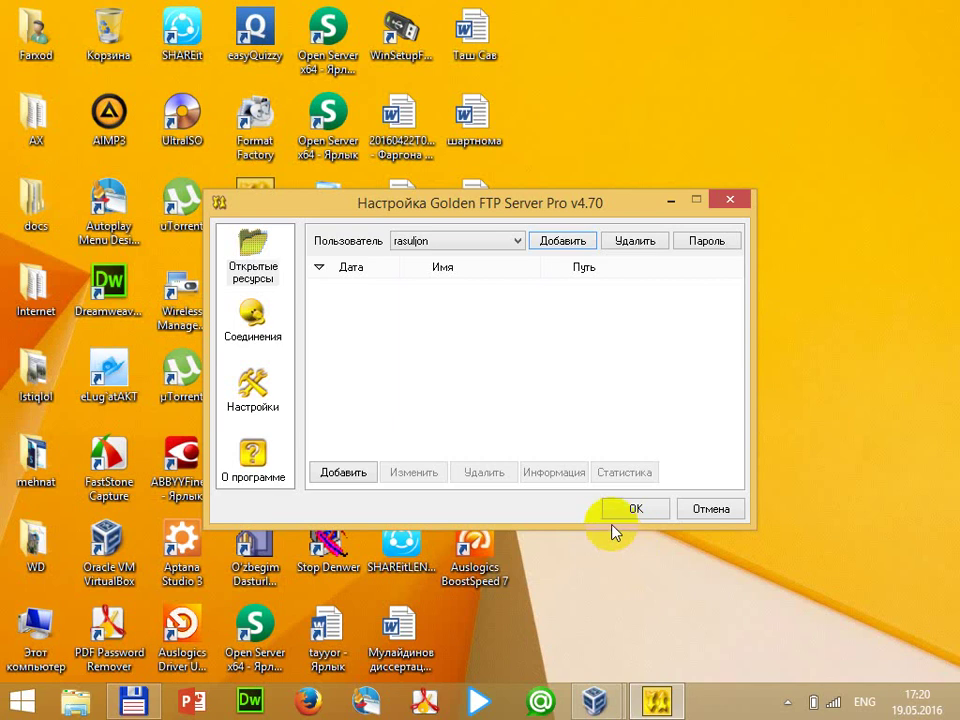
Start a new user entry named admin with a password, then discard it
{"action": "left_click", "coordinate": [564, 241]}
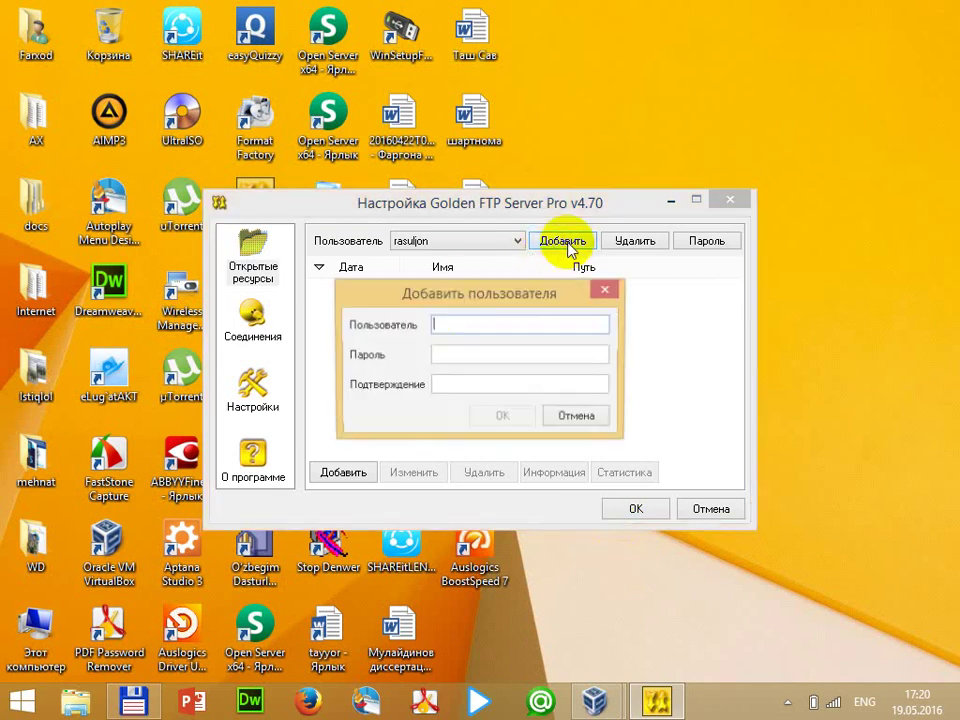
{"action": "left_click", "coordinate": [516, 327]}
{"action": "type", "text": "admin"}
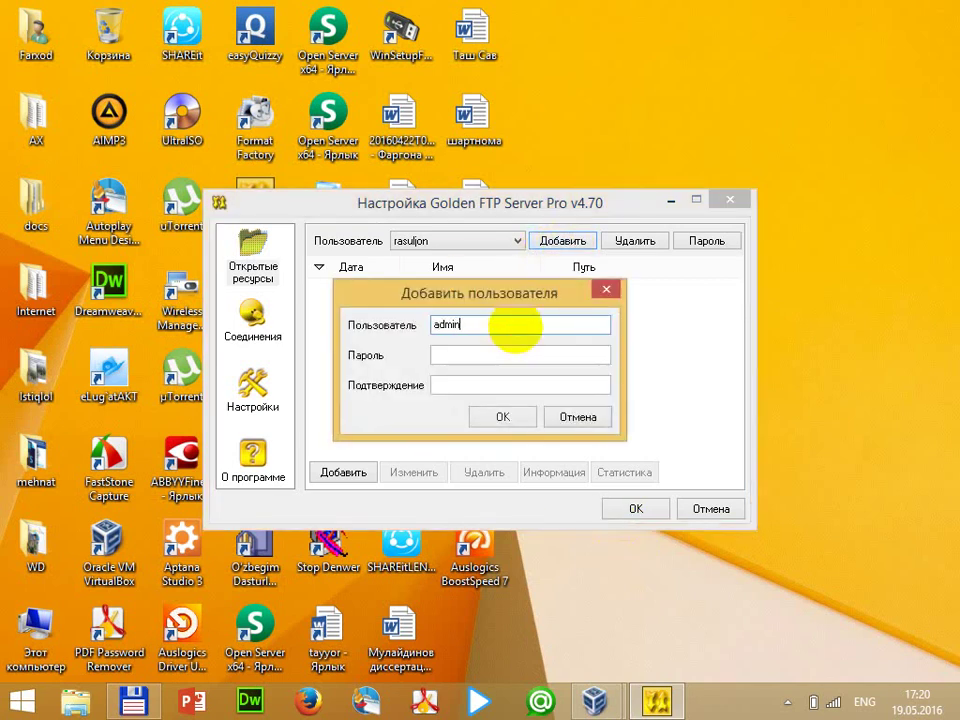
{"action": "key", "text": "Tab"}
{"action": "type", "text": "123"}
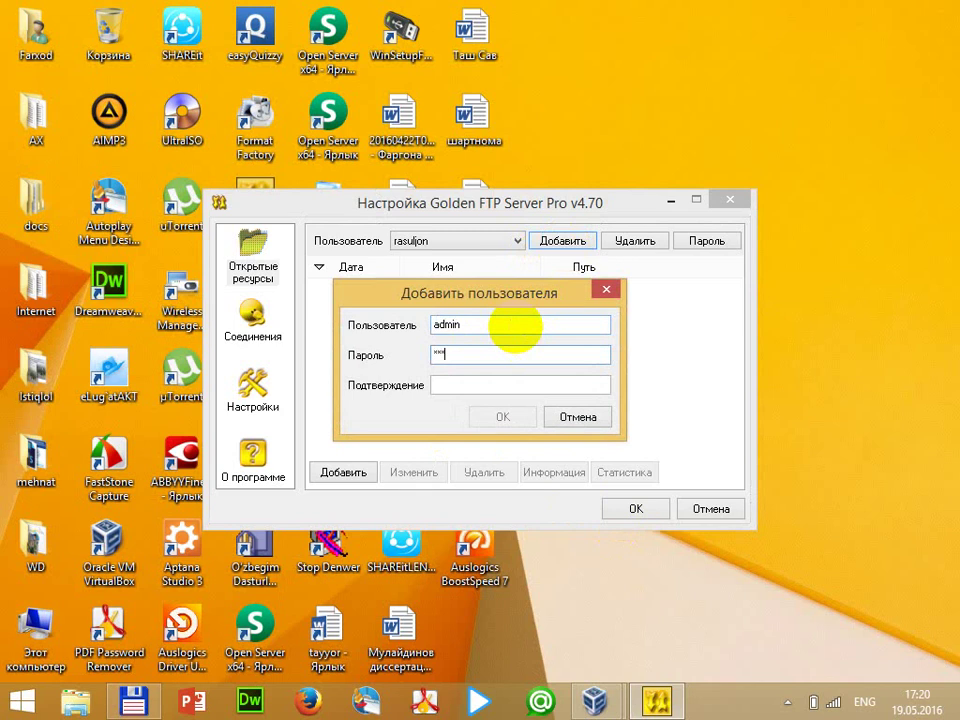
{"action": "type", "text": "12345"}
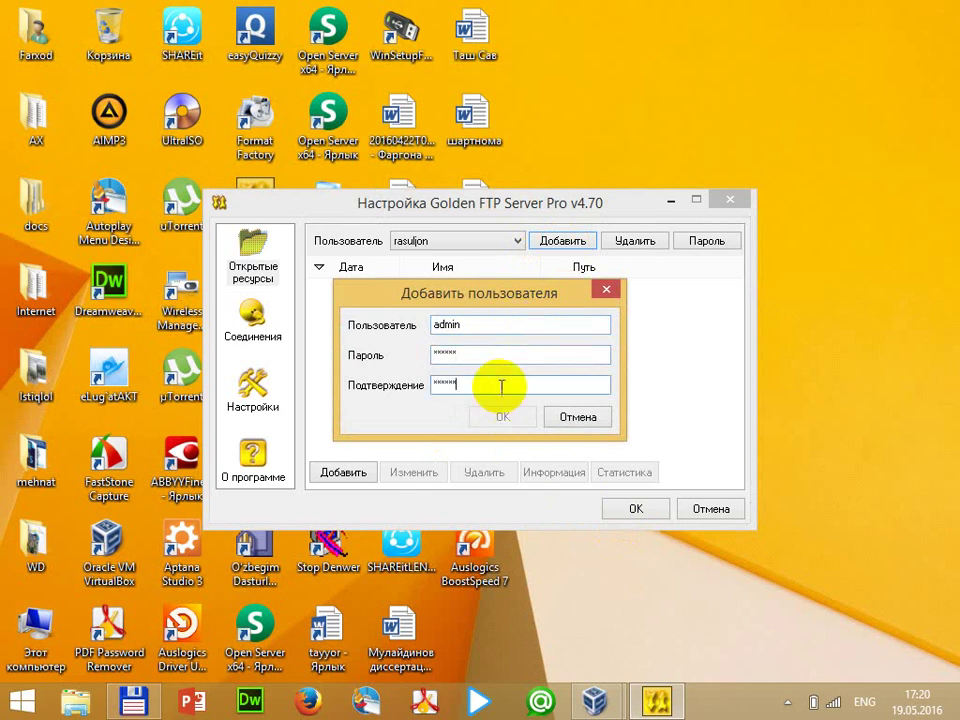
{"action": "left_click", "coordinate": [606, 290]}
Add the FTP user 'adminlar' with its password and confirmation
{"action": "left_click", "coordinate": [561, 240]}
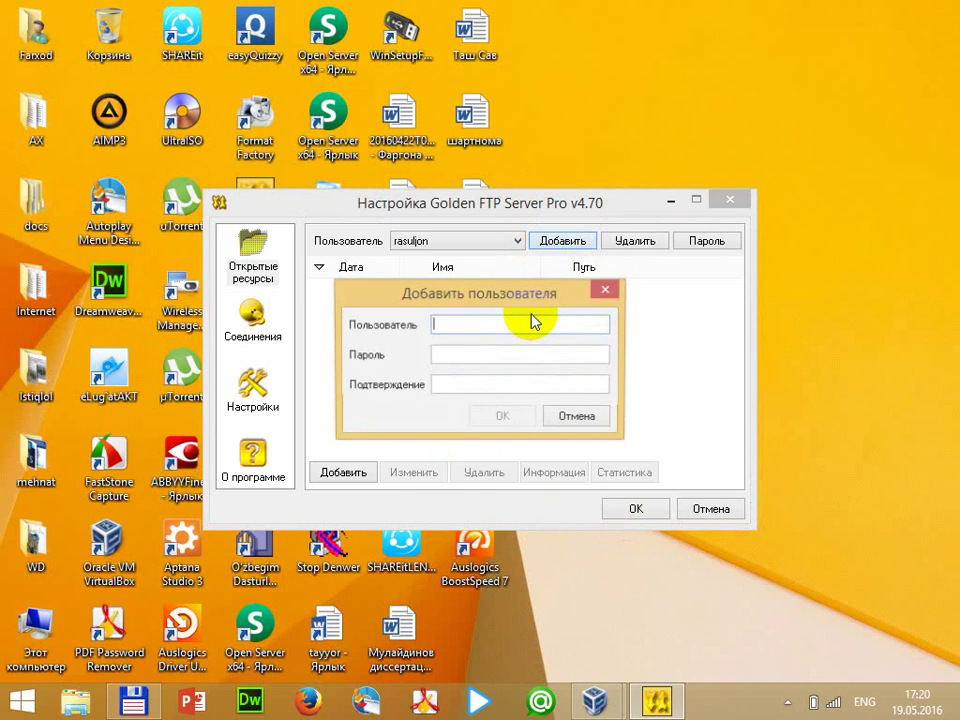
{"action": "type", "text": "adminlar"}
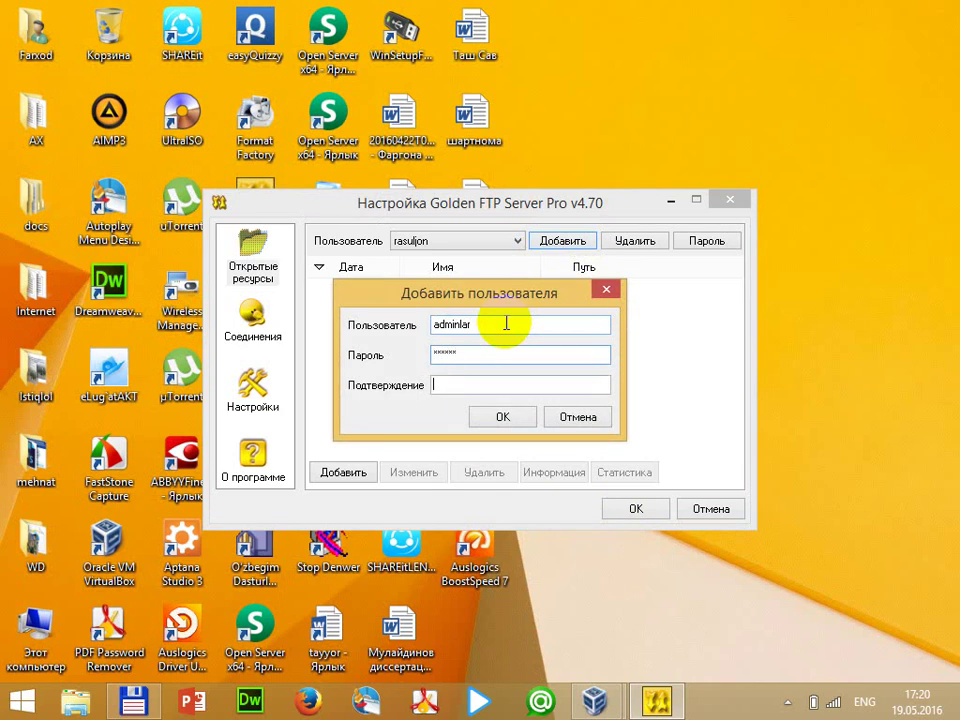
{"action": "type", "text": "***"}
{"action": "key", "text": "Return"}
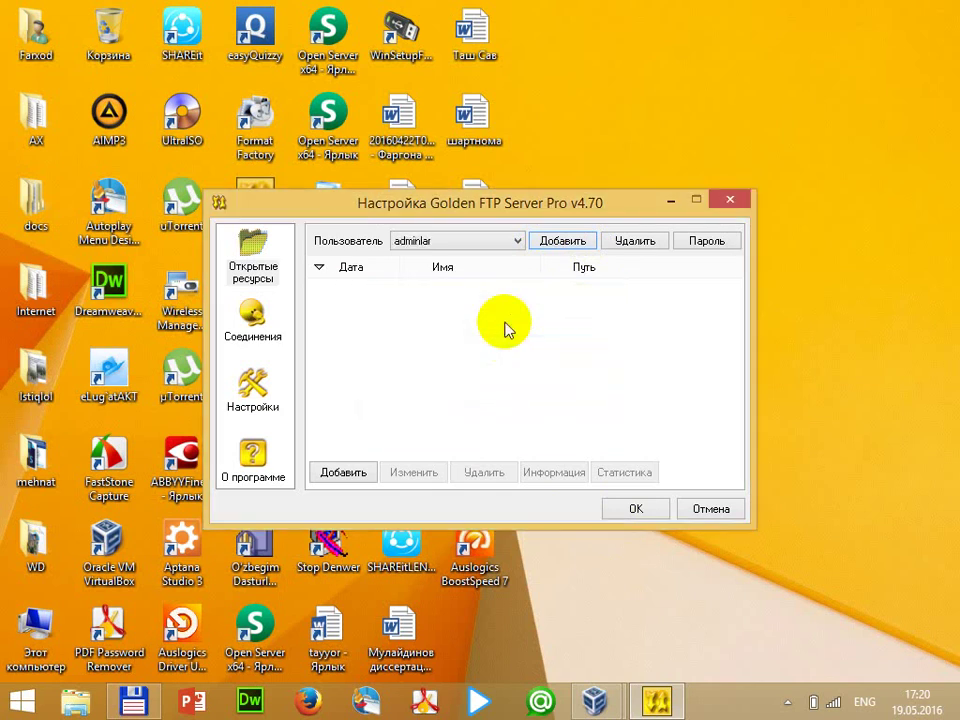
For the other existing user, add a shared folder pointing to D:\Android
{"action": "left_click", "coordinate": [481, 245]}
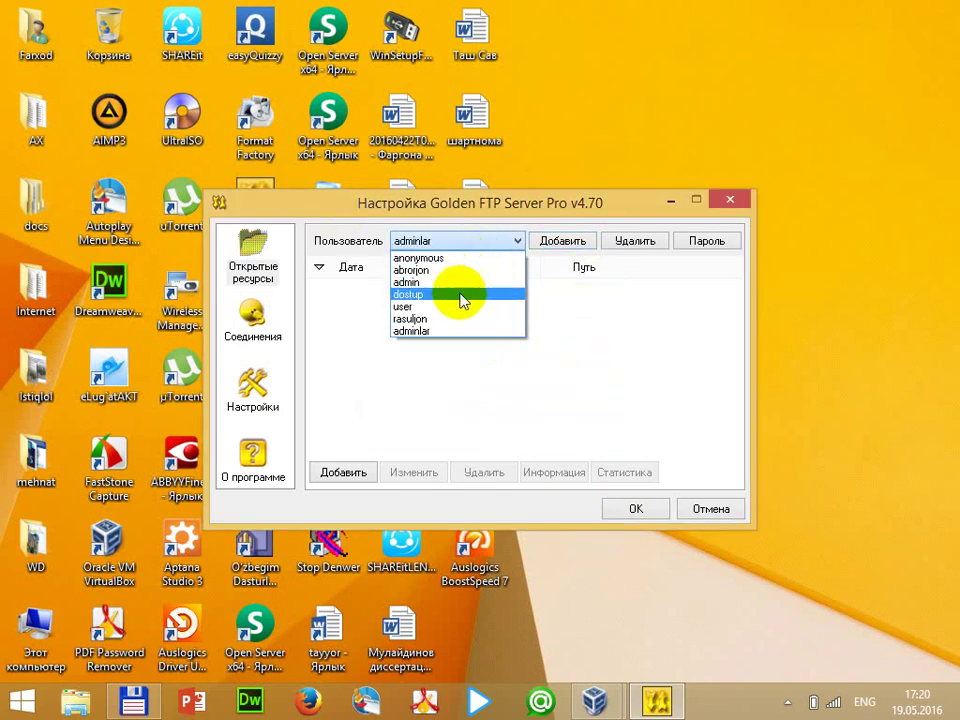
{"action": "left_click", "coordinate": [455, 316]}
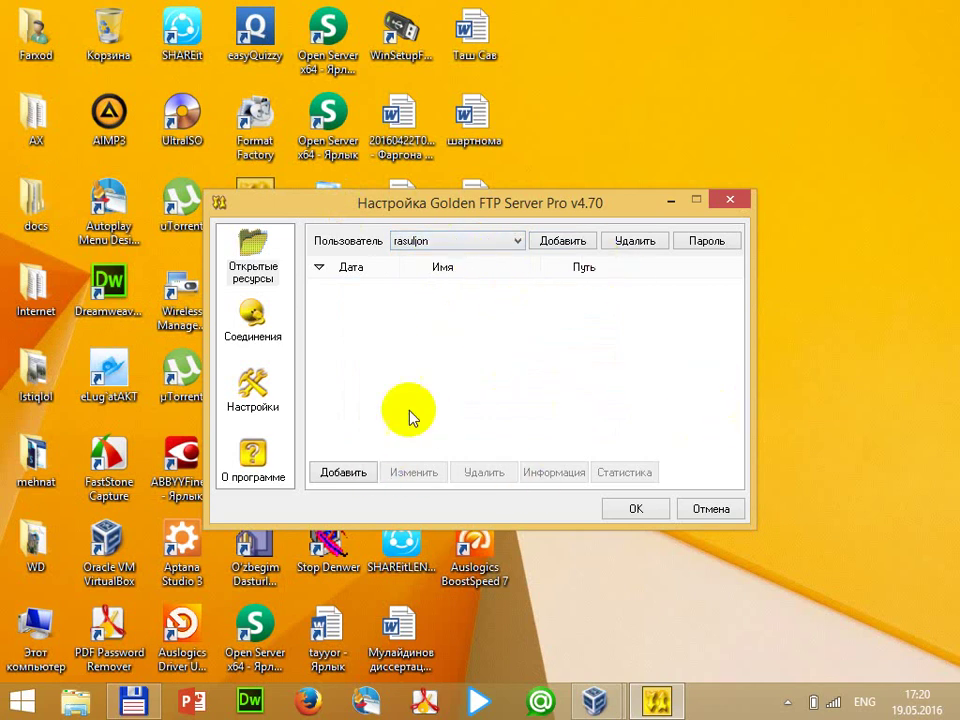
{"action": "left_click", "coordinate": [358, 478]}
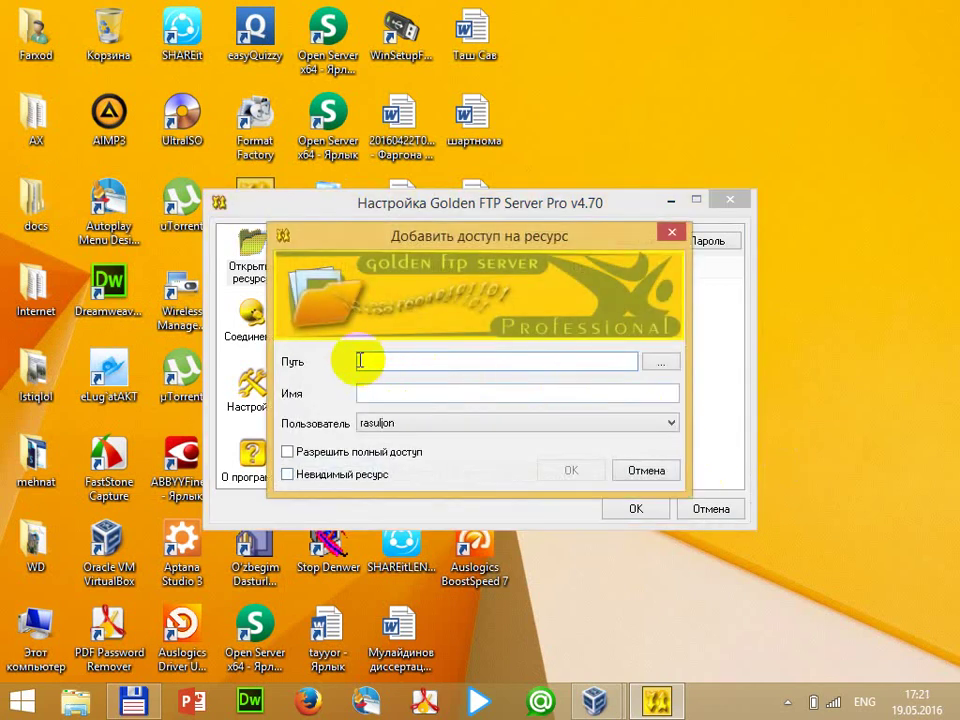
{"action": "left_click", "coordinate": [388, 364]}
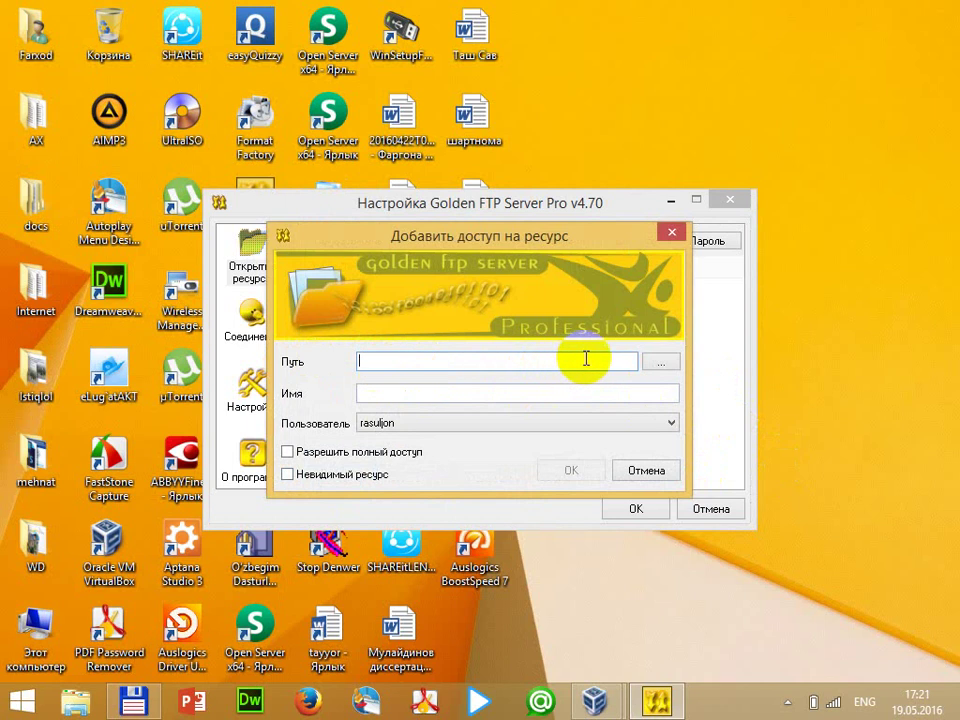
{"action": "left_click", "coordinate": [657, 362]}
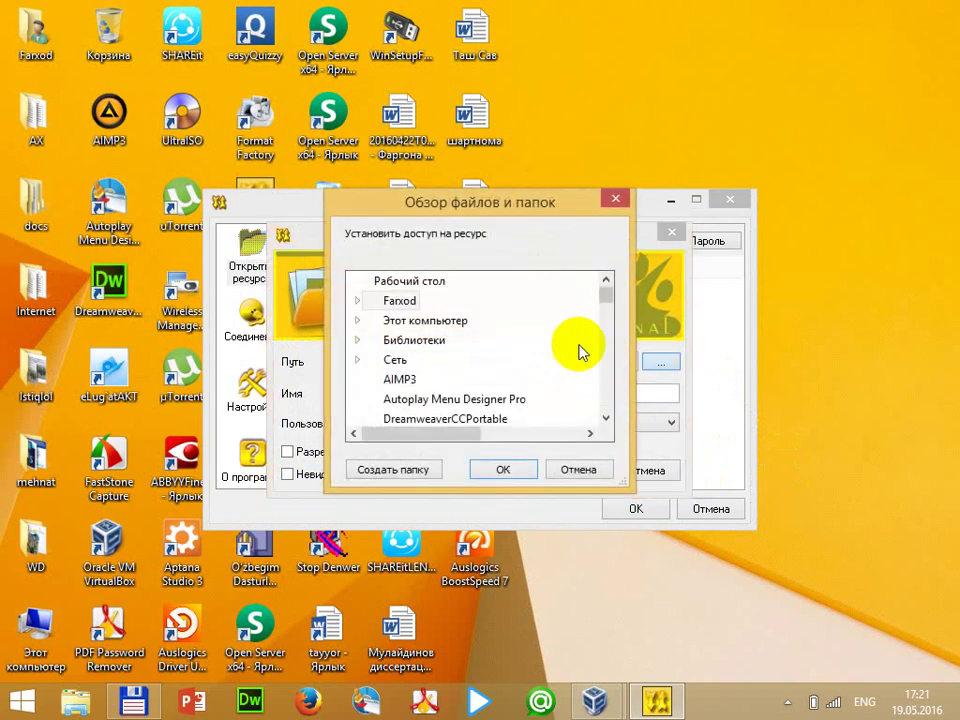
{"action": "left_click", "coordinate": [395, 321]}
{"action": "left_click", "coordinate": [358, 321]}
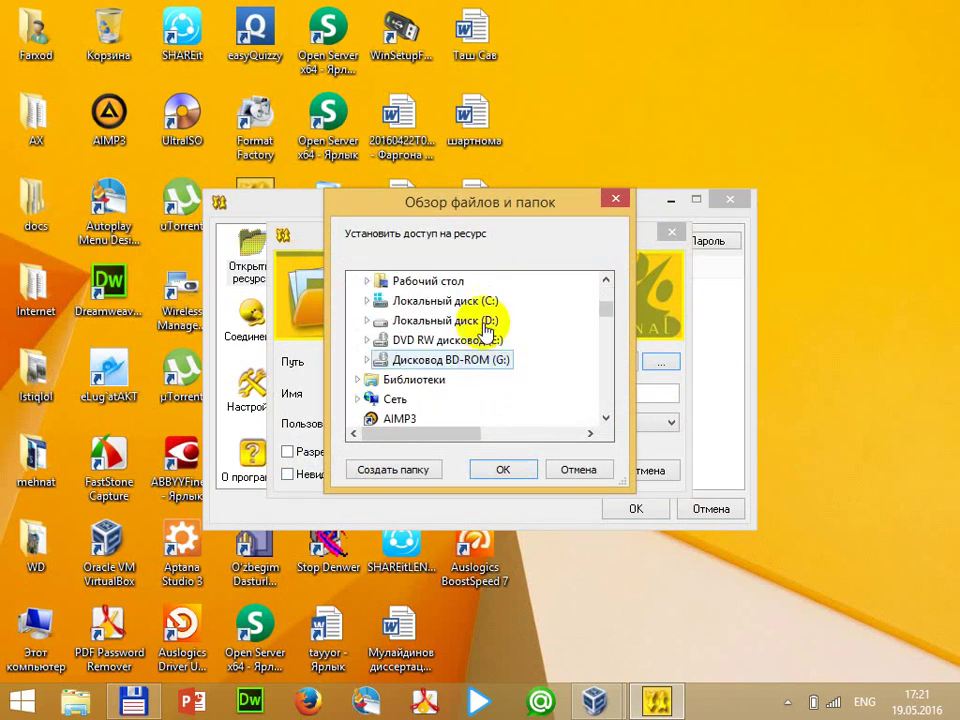
{"action": "double_click", "coordinate": [400, 320]}
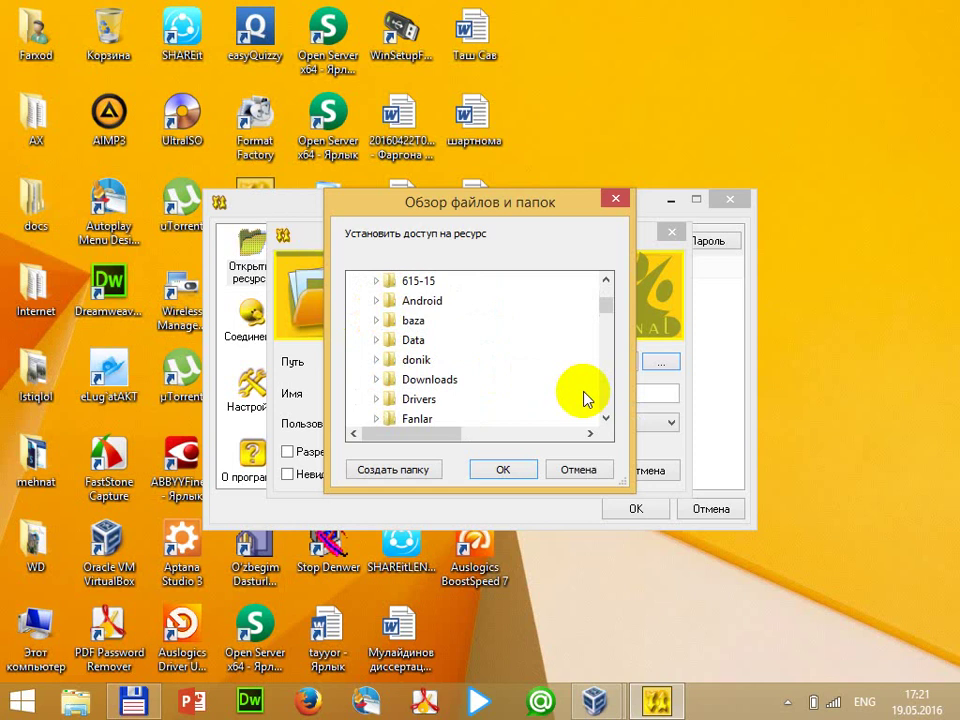
{"action": "double_click", "coordinate": [415, 300]}
{"action": "left_click", "coordinate": [503, 469]}
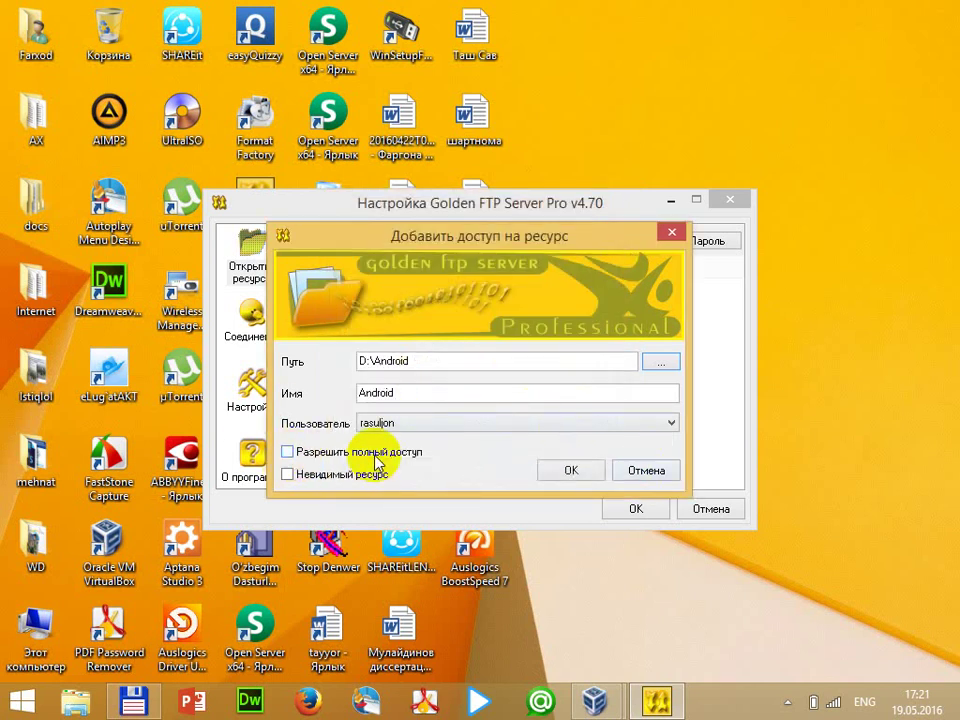
Grant full access to the Android share and save the server settings
{"action": "left_click", "coordinate": [287, 452]}
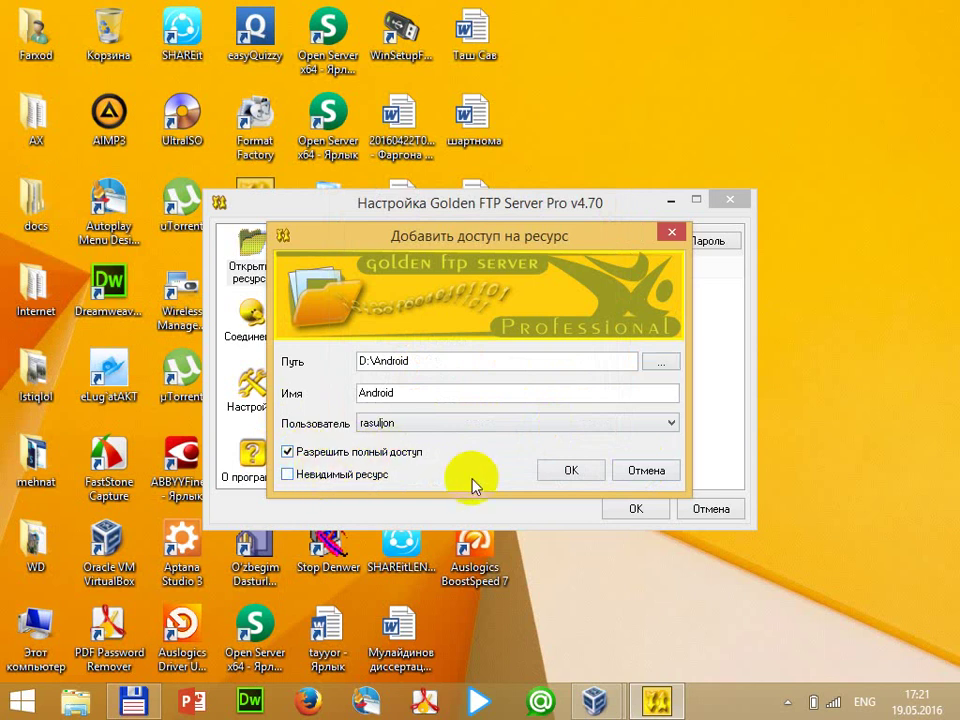
{"action": "left_click", "coordinate": [568, 472]}
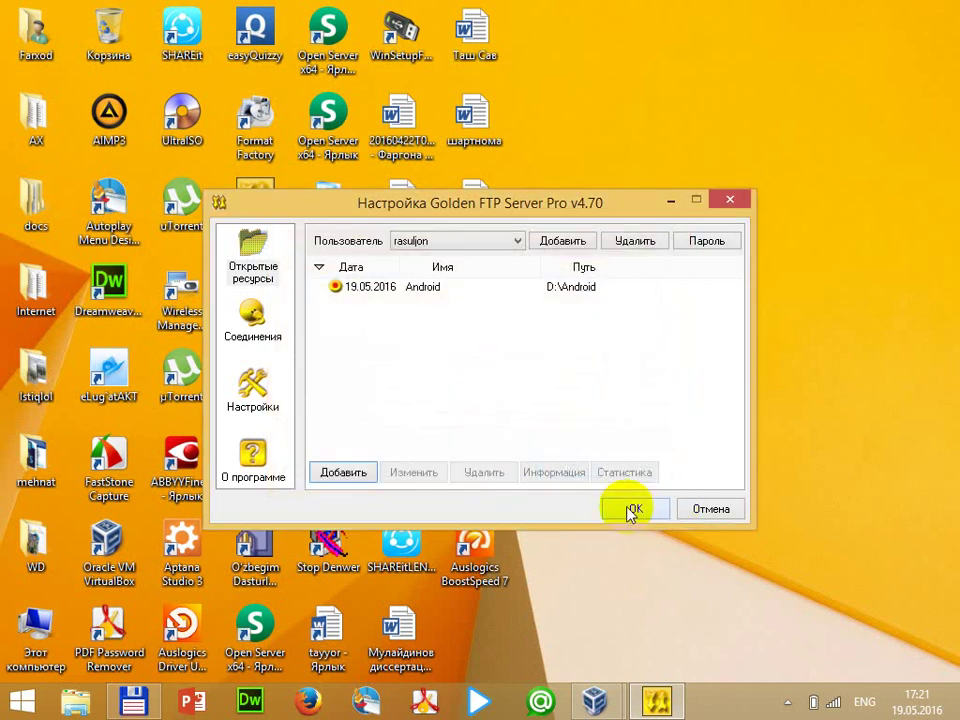
{"action": "left_click", "coordinate": [630, 509]}
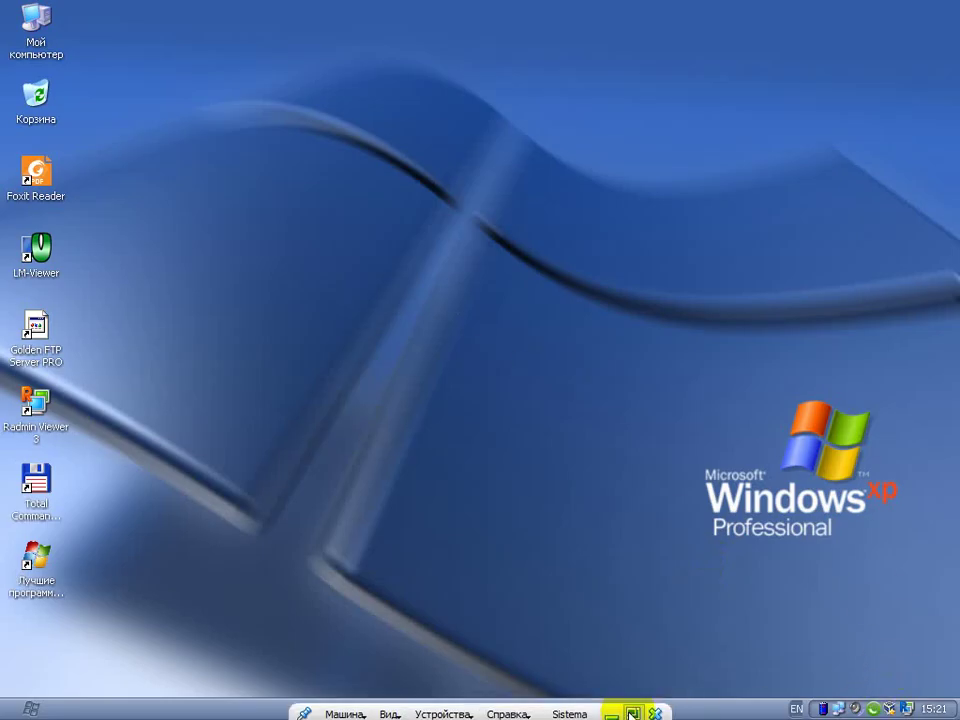
Minimise and restore the XP VM, view Sistema's details in VirtualBox Manager, then return to the VM
{"action": "left_click", "coordinate": [613, 708]}
{"action": "left_click", "coordinate": [707, 555]}
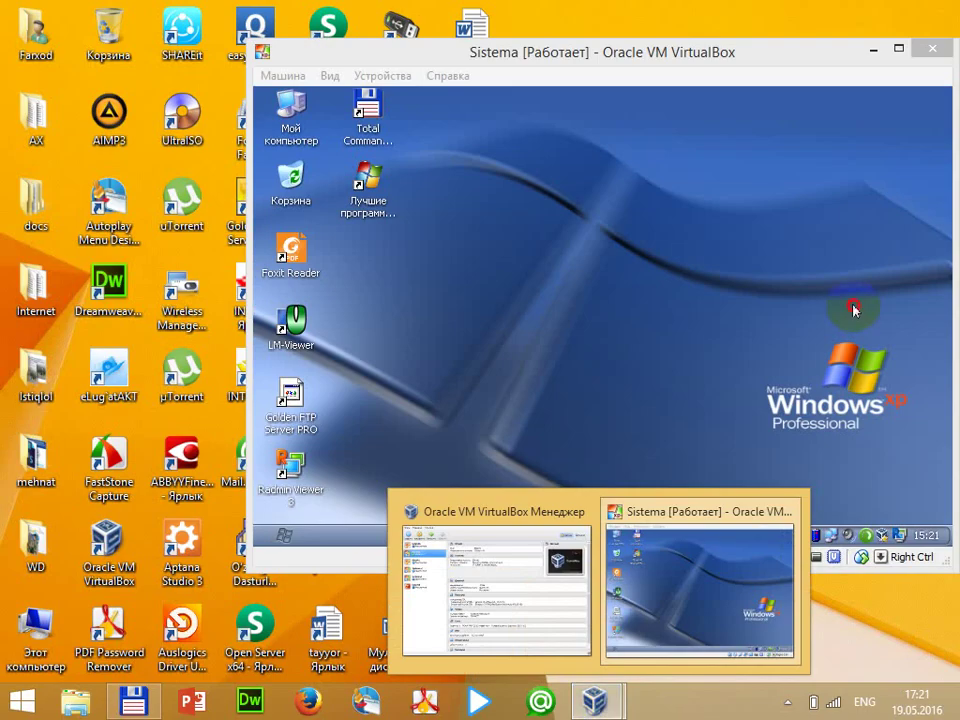
{"action": "left_click", "coordinate": [866, 46]}
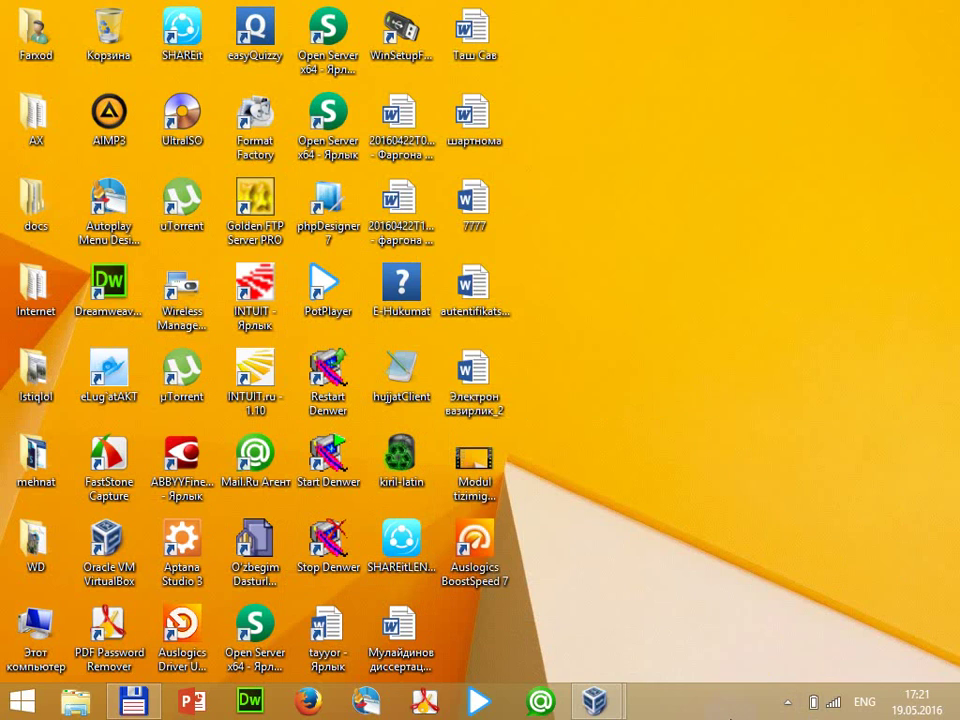
{"action": "left_click", "coordinate": [788, 701]}
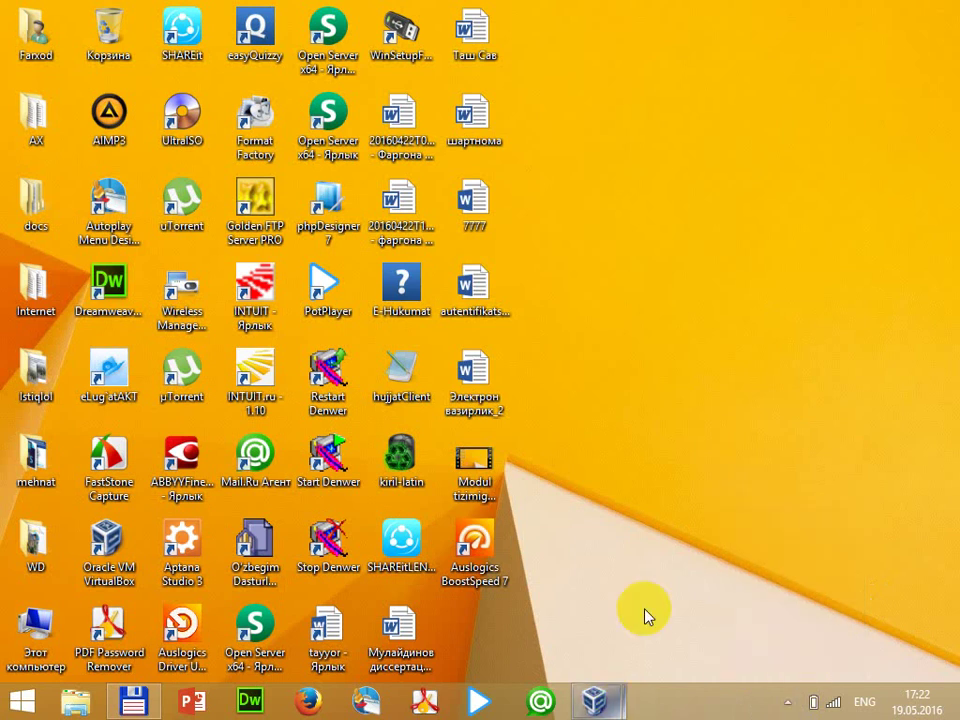
{"action": "left_click", "coordinate": [594, 700]}
{"action": "key", "text": "alt+Tab"}
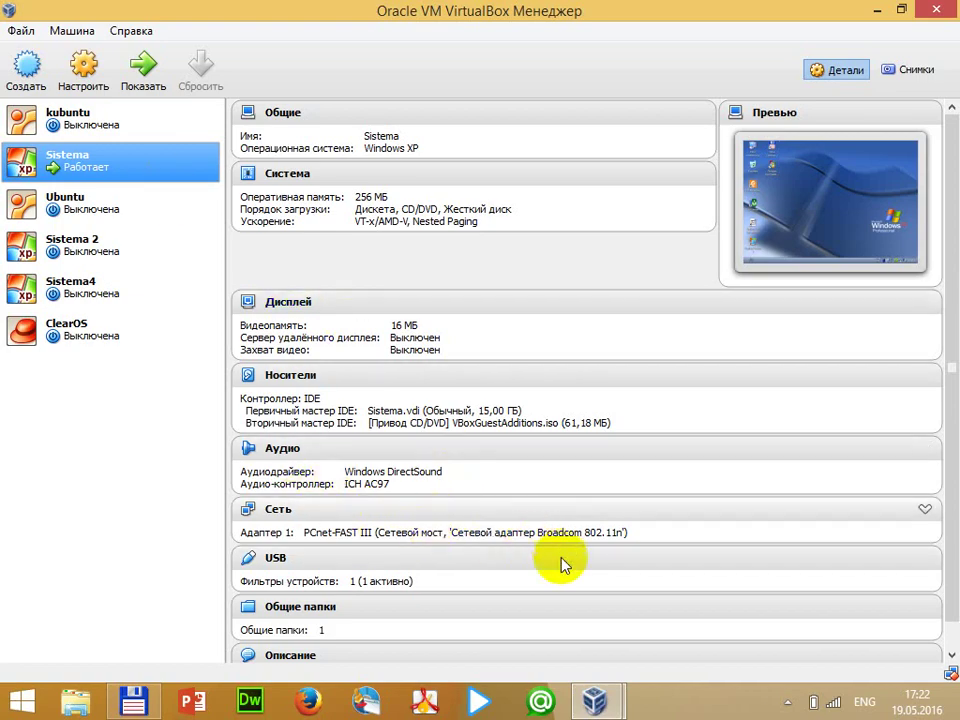
{"action": "mouse_move", "coordinate": [607, 705]}
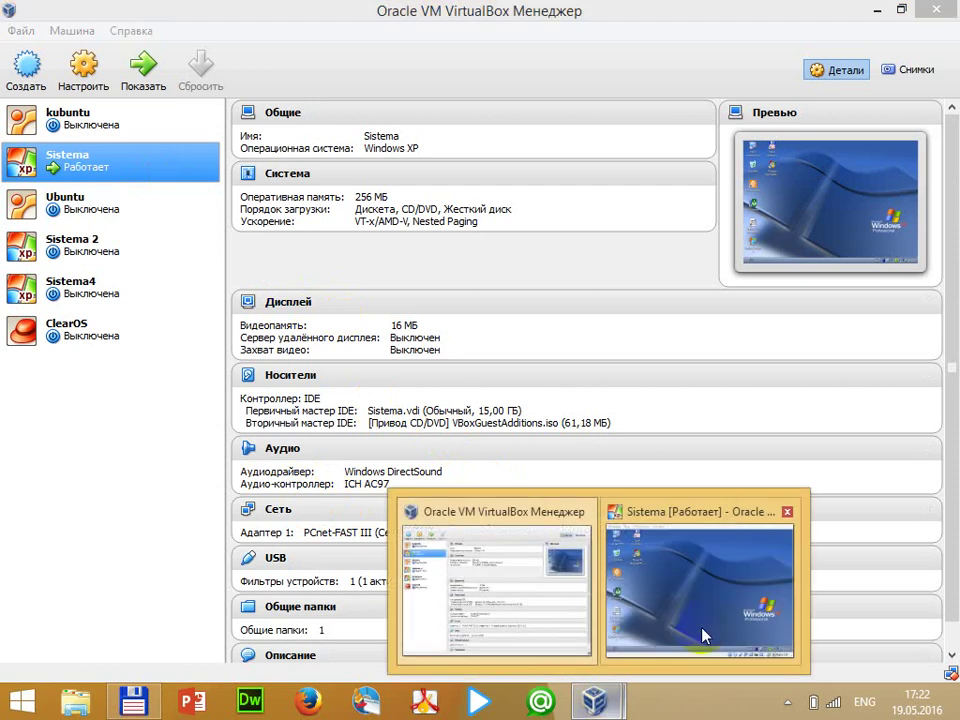
{"action": "left_click", "coordinate": [705, 635]}
{"action": "right_click", "coordinate": [835, 707]}
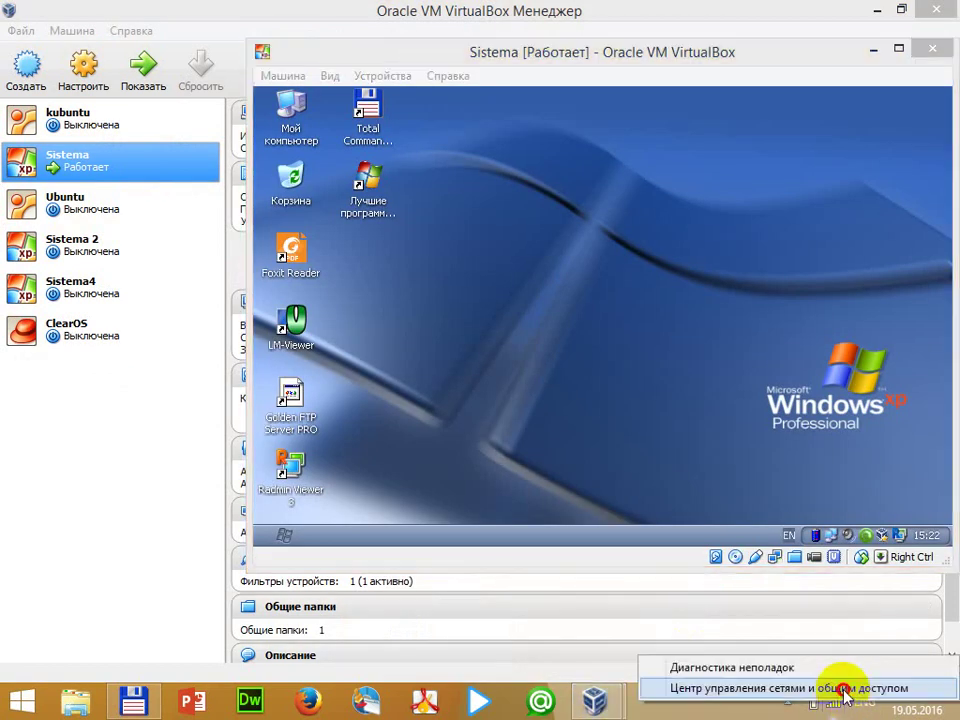
{"action": "left_click", "coordinate": [842, 688]}
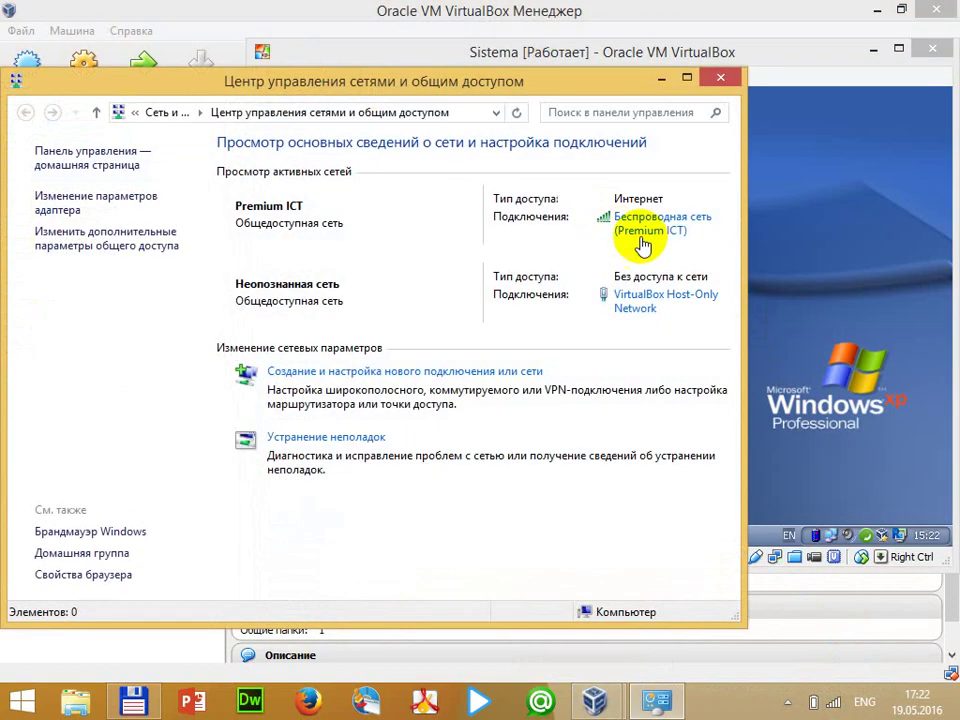
{"action": "left_click", "coordinate": [642, 238]}
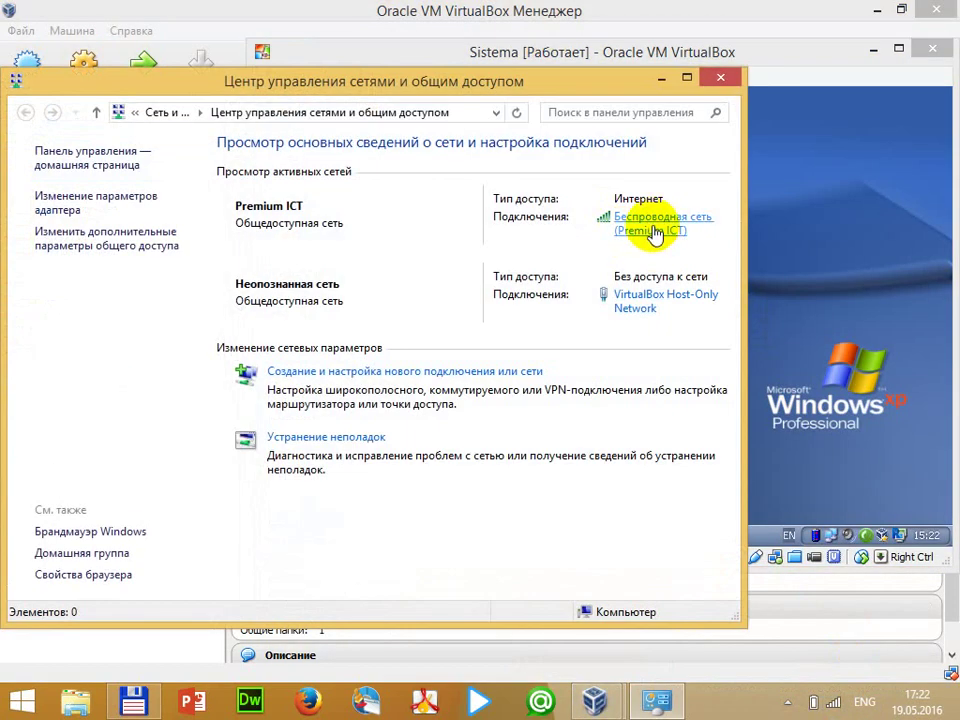
{"action": "left_click", "coordinate": [398, 371]}
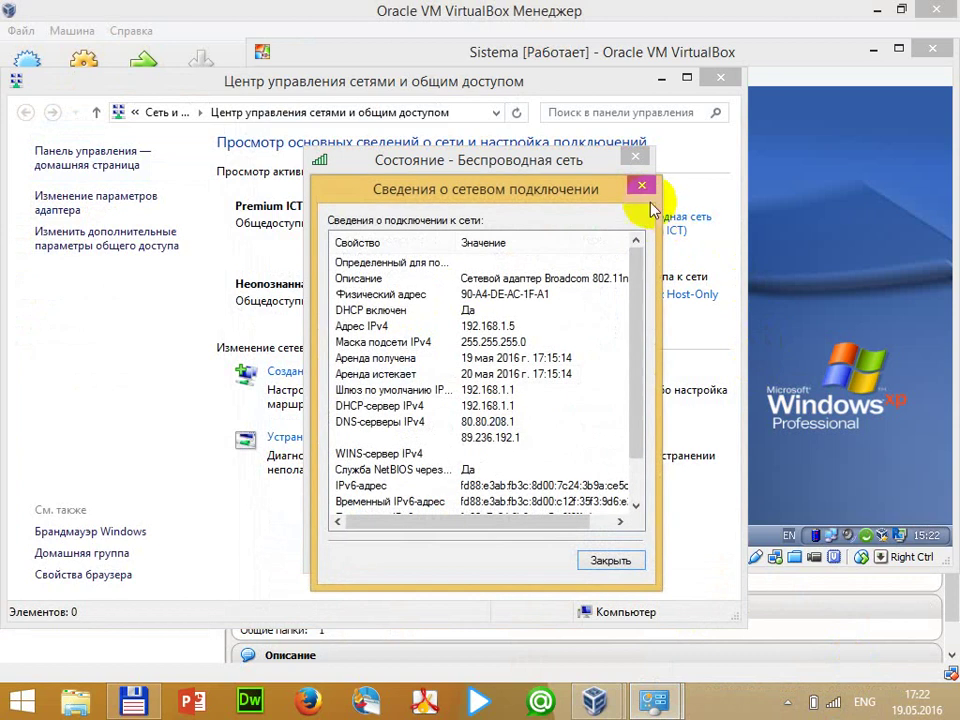
{"action": "left_click", "coordinate": [640, 186]}
{"action": "left_click", "coordinate": [635, 156]}
{"action": "left_click", "coordinate": [718, 84]}
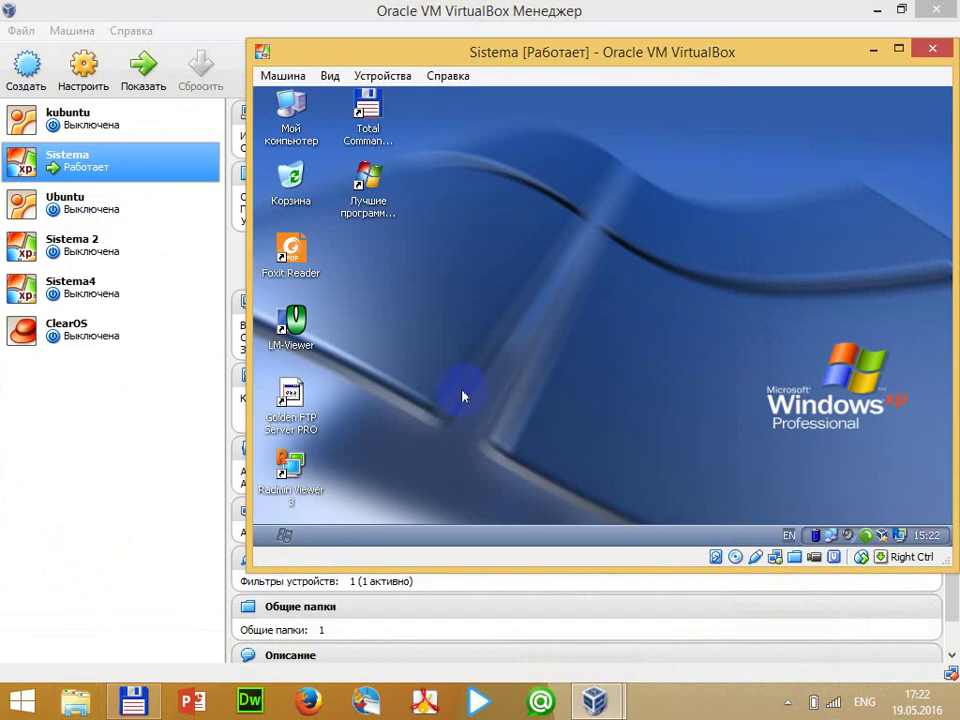
{"action": "left_click", "coordinate": [285, 527]}
Launch Total Commander in the XP guest and maximise both it and the VM window
{"action": "left_click", "coordinate": [686, 190]}
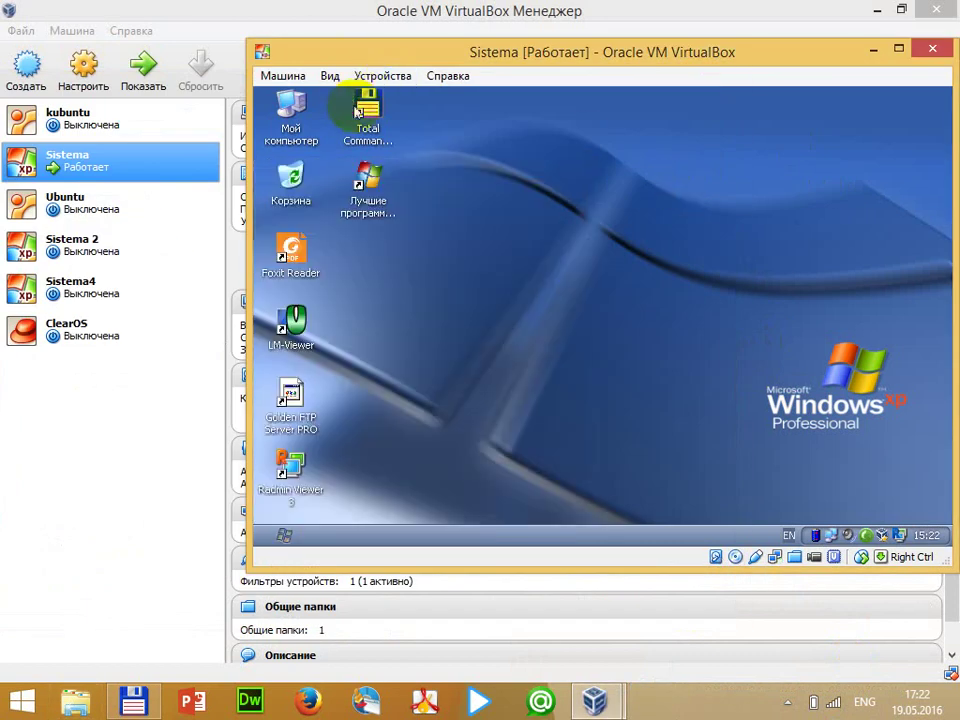
{"action": "double_click", "coordinate": [358, 112]}
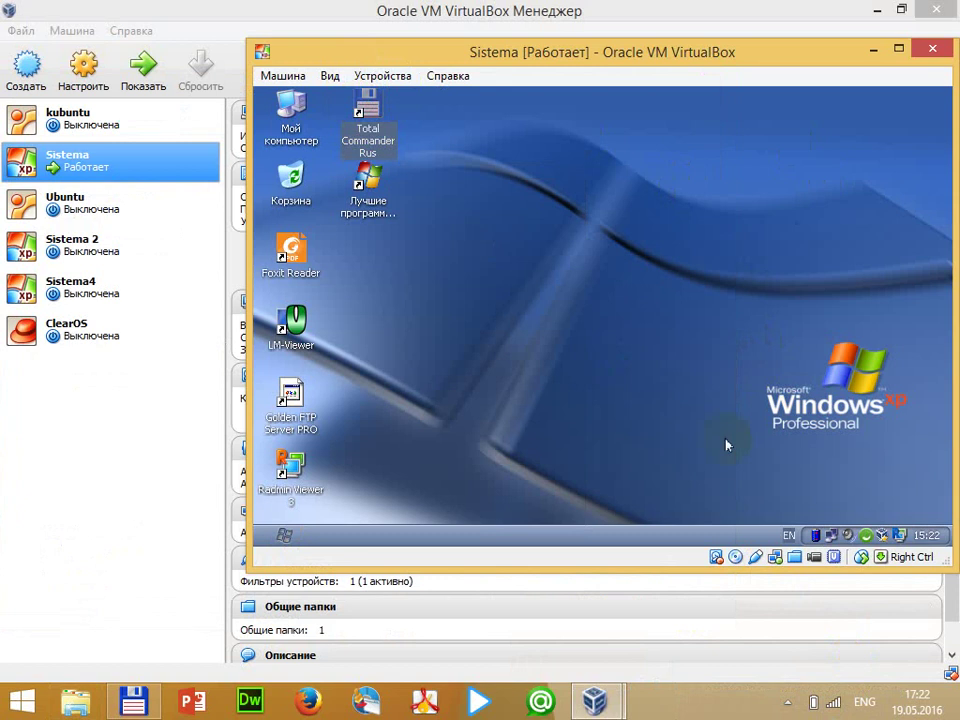
{"action": "left_click", "coordinate": [897, 47]}
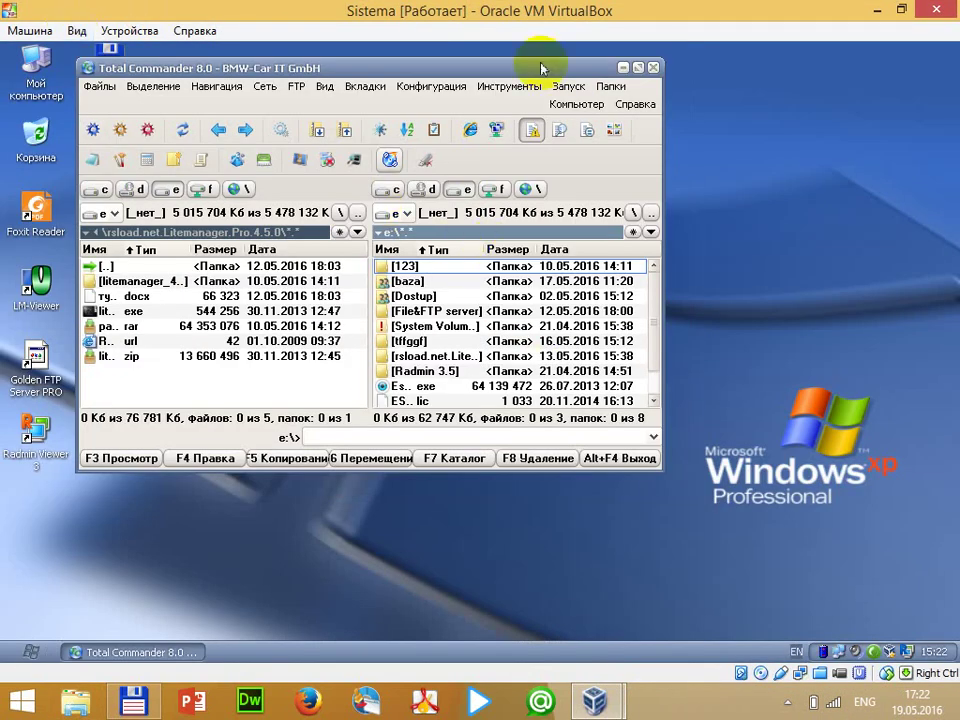
{"action": "left_click", "coordinate": [638, 67]}
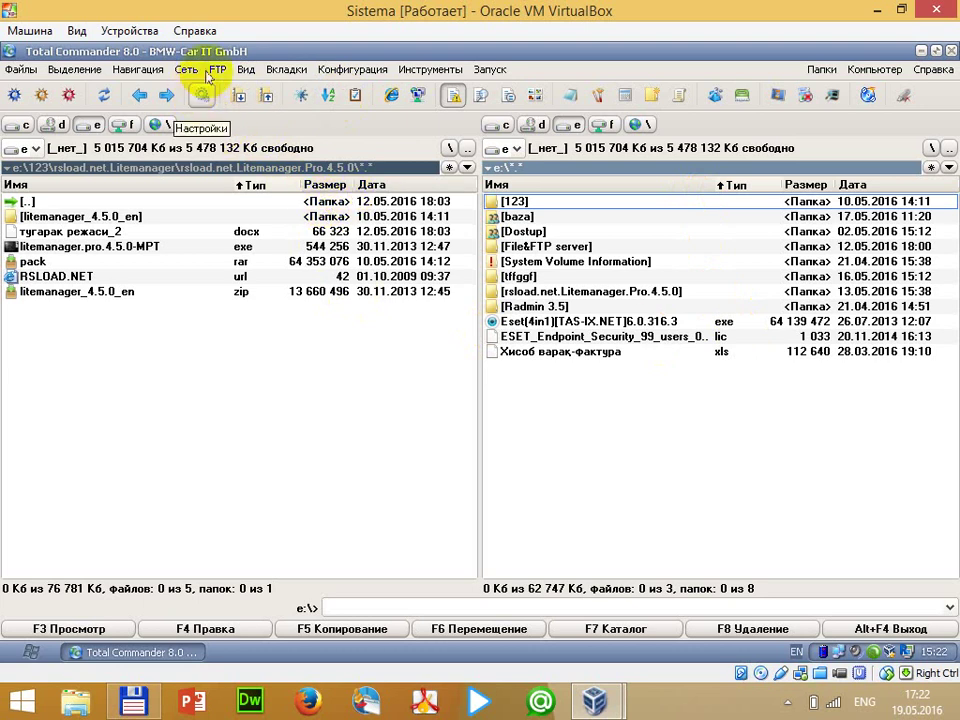
{"action": "left_click", "coordinate": [217, 70]}
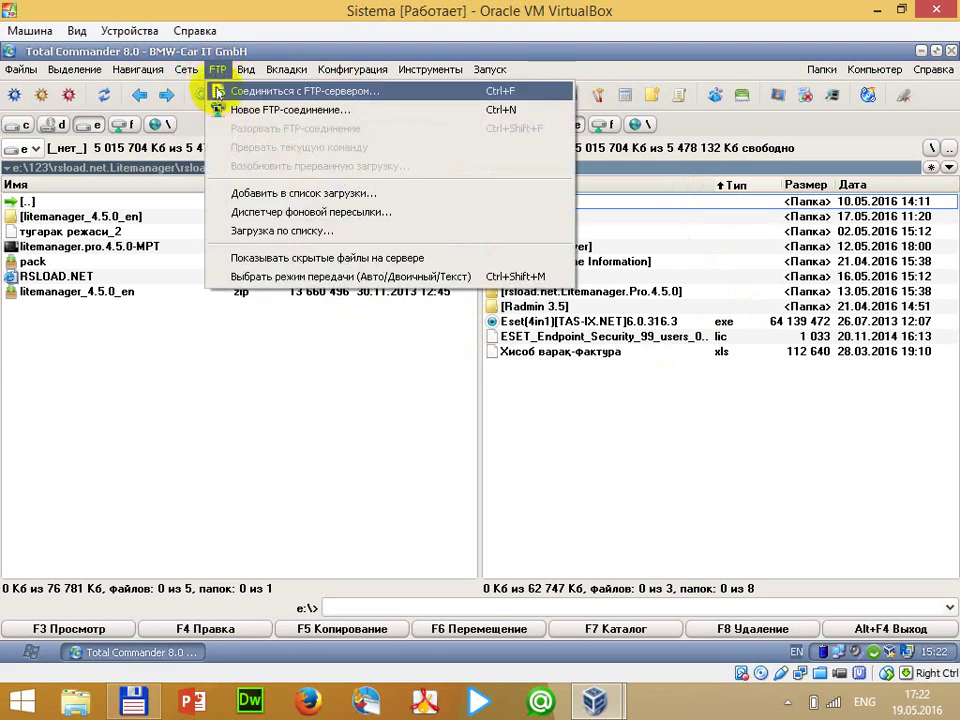
Delete the saved server2 and server FTP connections, then begin adding a new connection
{"action": "left_click", "coordinate": [366, 96]}
{"action": "left_click", "coordinate": [551, 321]}
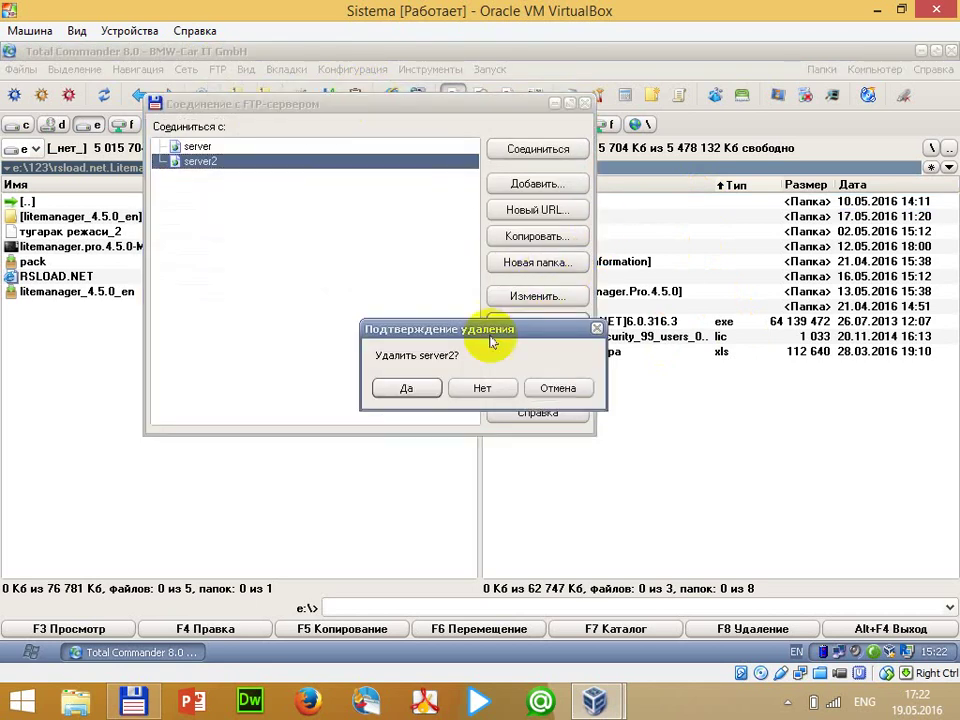
{"action": "left_click", "coordinate": [420, 386]}
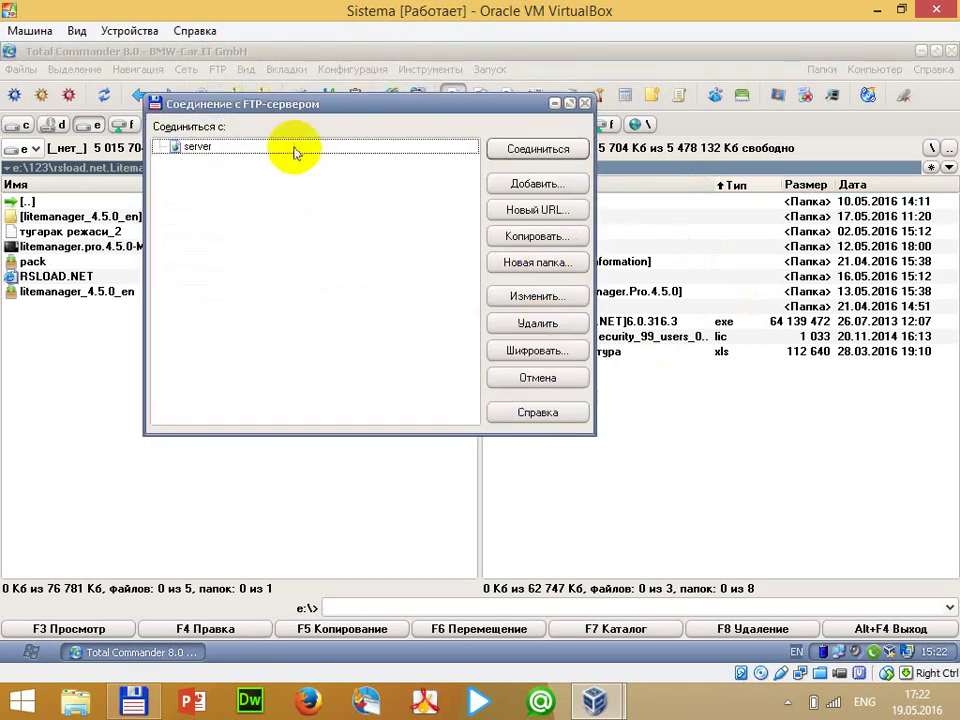
{"action": "left_click", "coordinate": [537, 326]}
{"action": "left_click", "coordinate": [410, 388]}
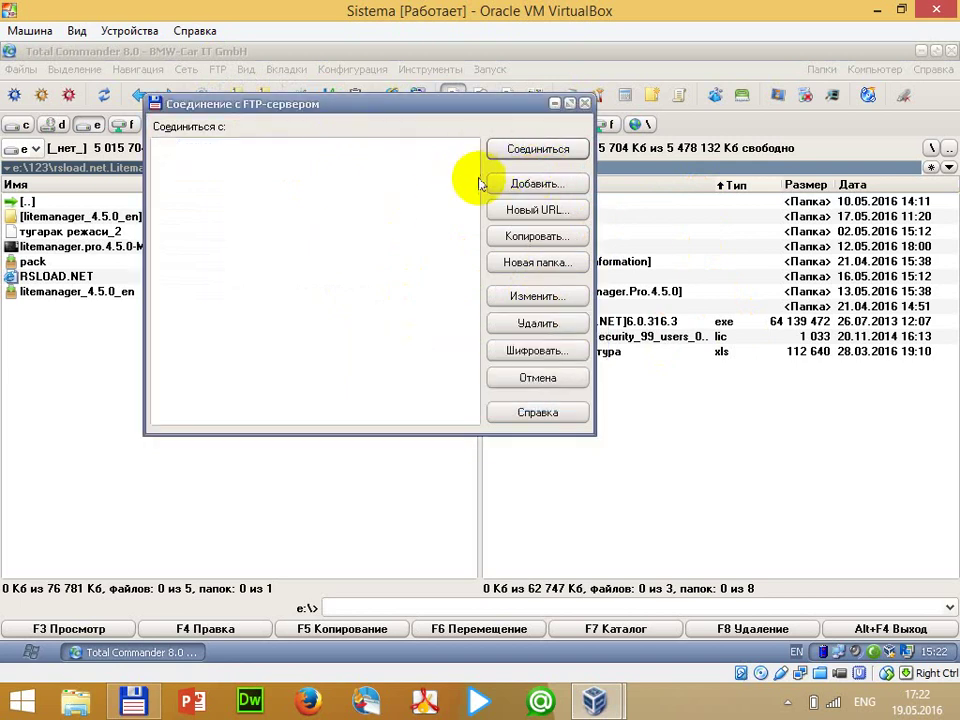
{"action": "left_click", "coordinate": [513, 184]}
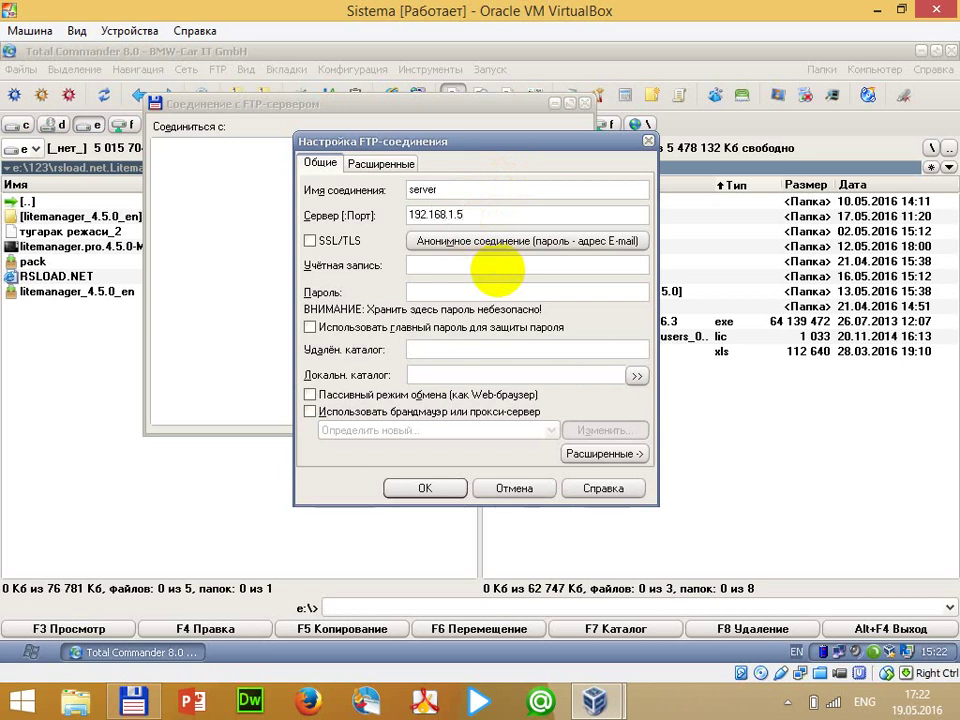
Enter the account login and password, save the connection, and connect to 192.168.1.5
{"action": "left_click", "coordinate": [481, 266]}
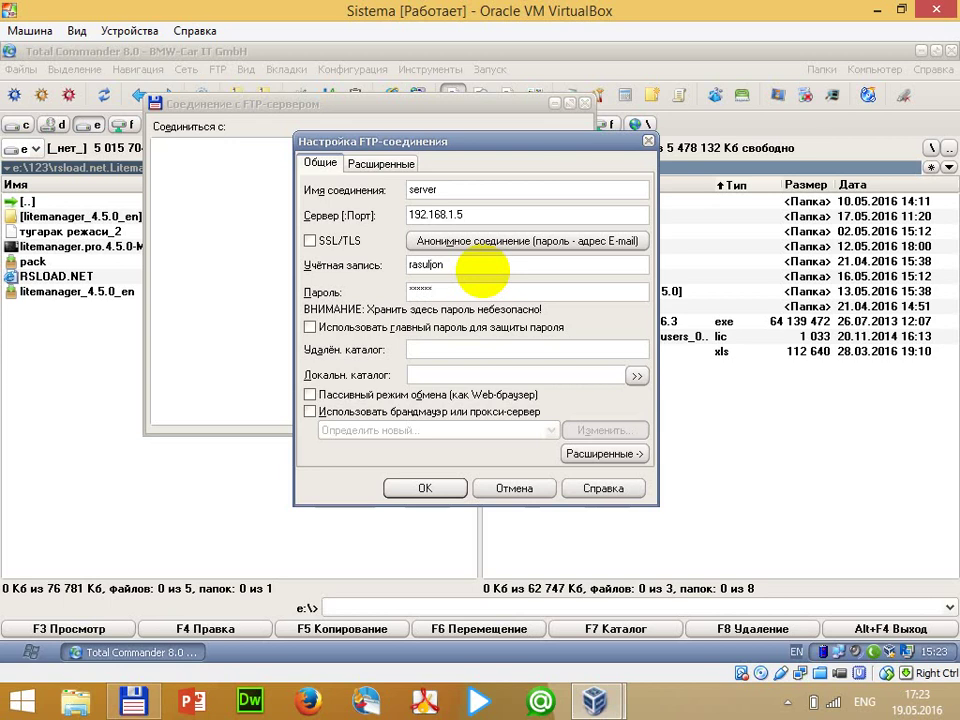
{"action": "key", "text": "Return"}
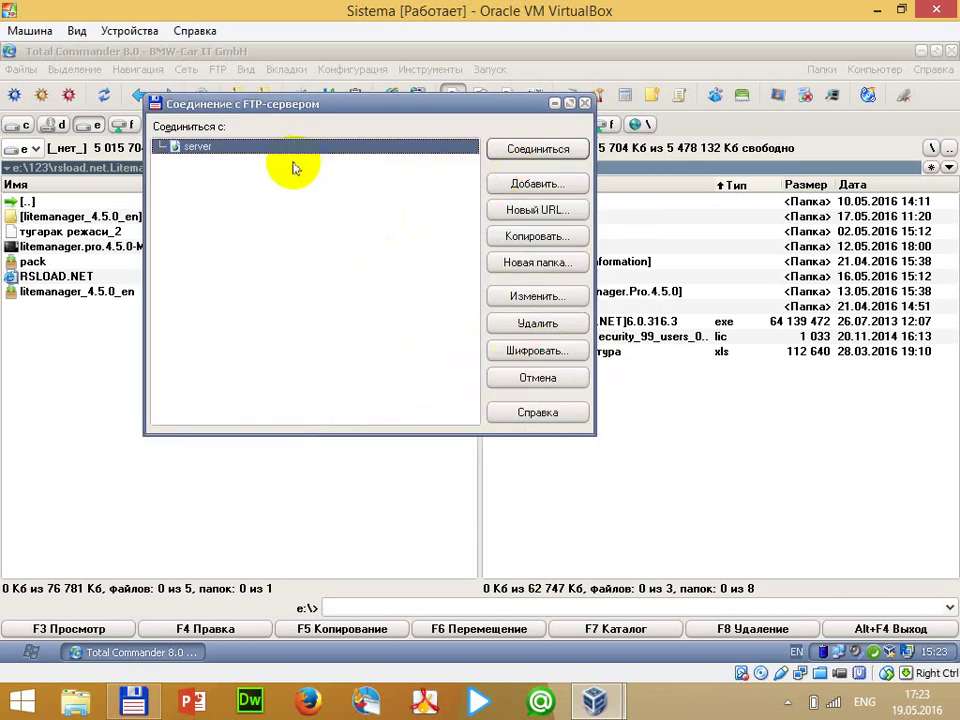
{"action": "left_click", "coordinate": [522, 150]}
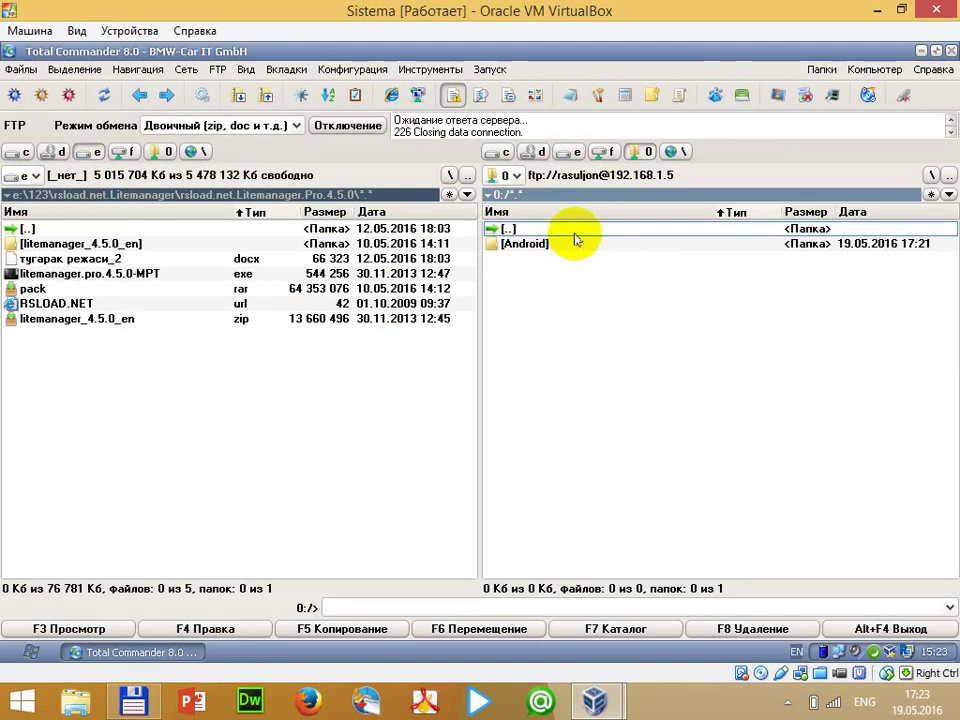
Minimize the virtual machine window and restore it again
{"action": "mouse_move", "coordinate": [600, 695]}
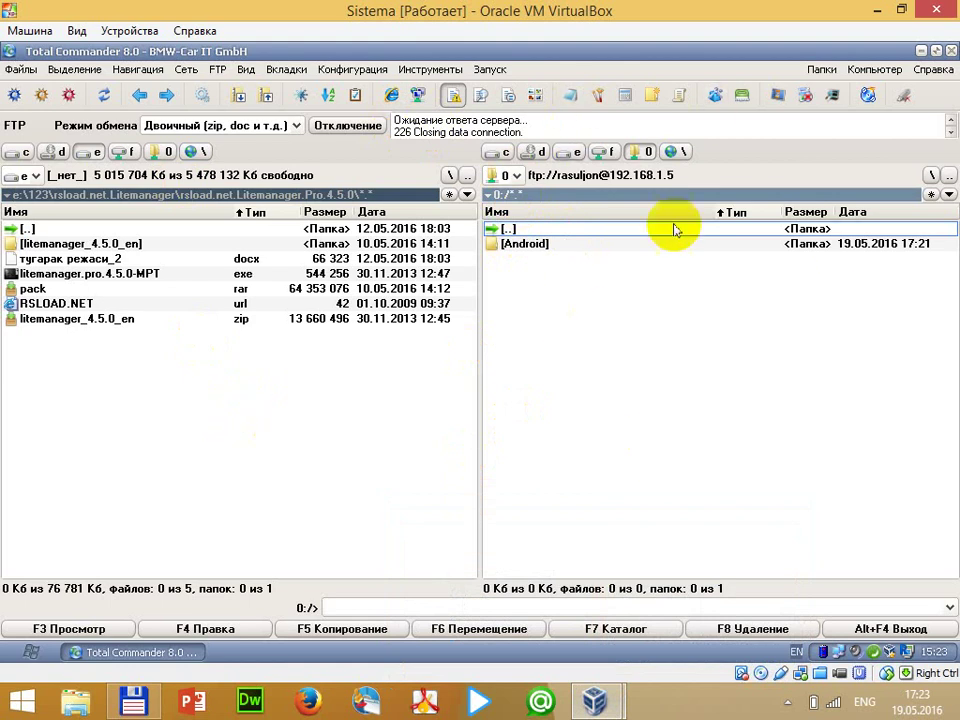
{"action": "left_click", "coordinate": [877, 11]}
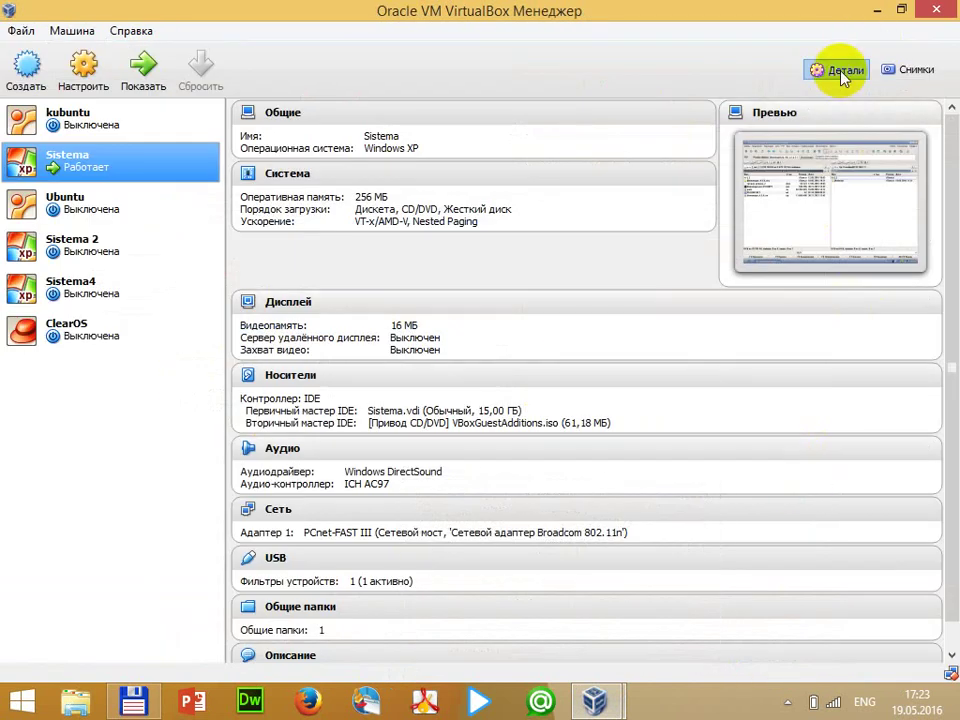
{"action": "mouse_move", "coordinate": [594, 702]}
{"action": "left_click", "coordinate": [660, 620]}
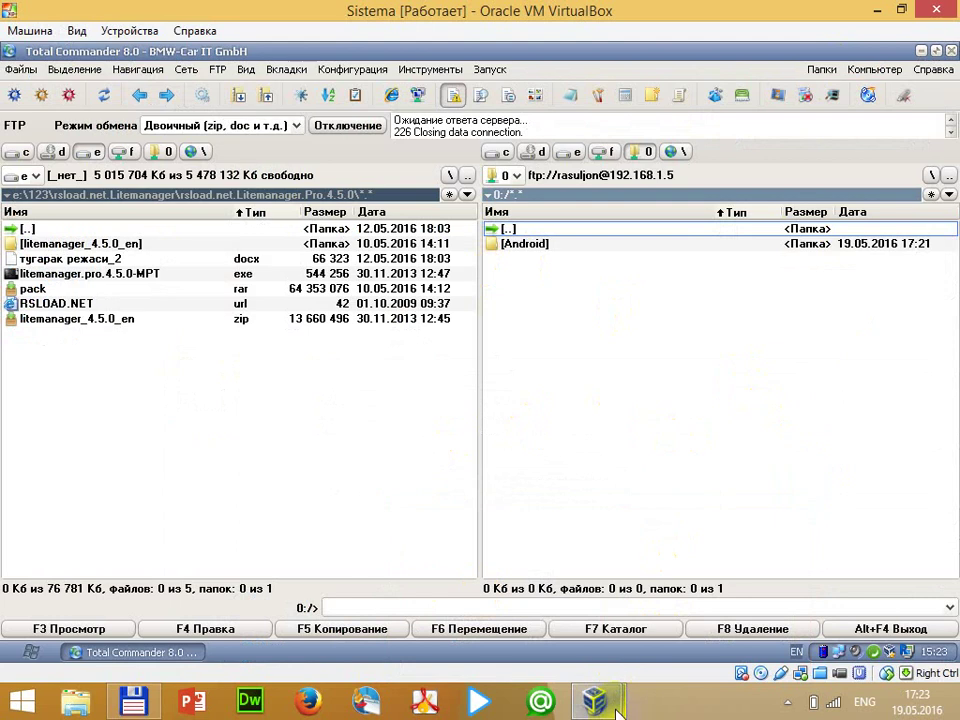
{"action": "mouse_move", "coordinate": [615, 708]}
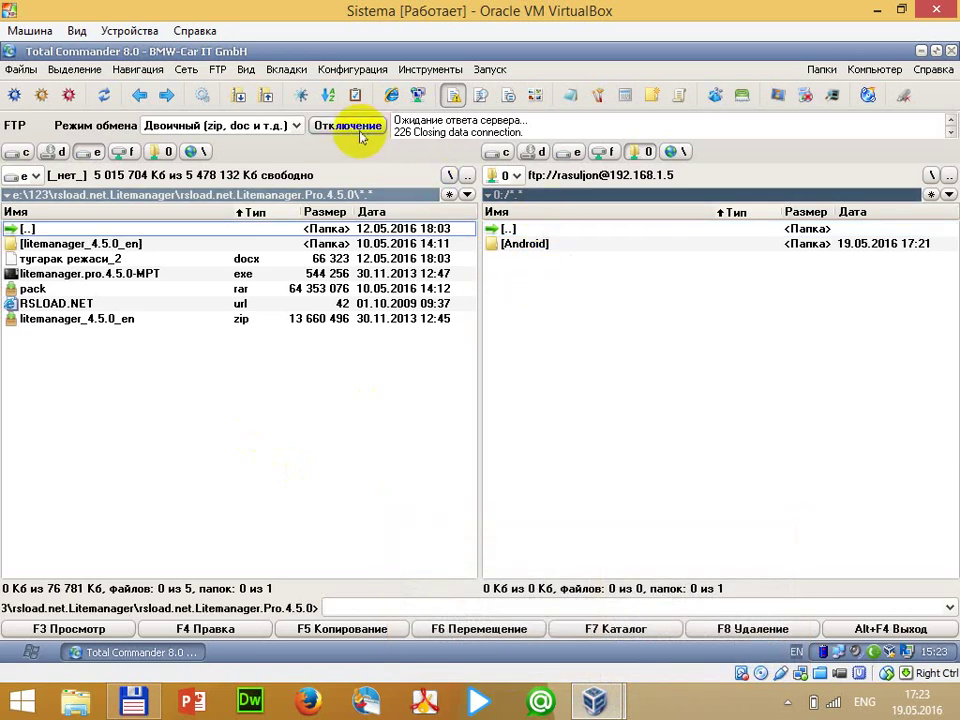
Reconnect Total Commander to the saved FTP server and select its Android folder
{"action": "left_click", "coordinate": [360, 130]}
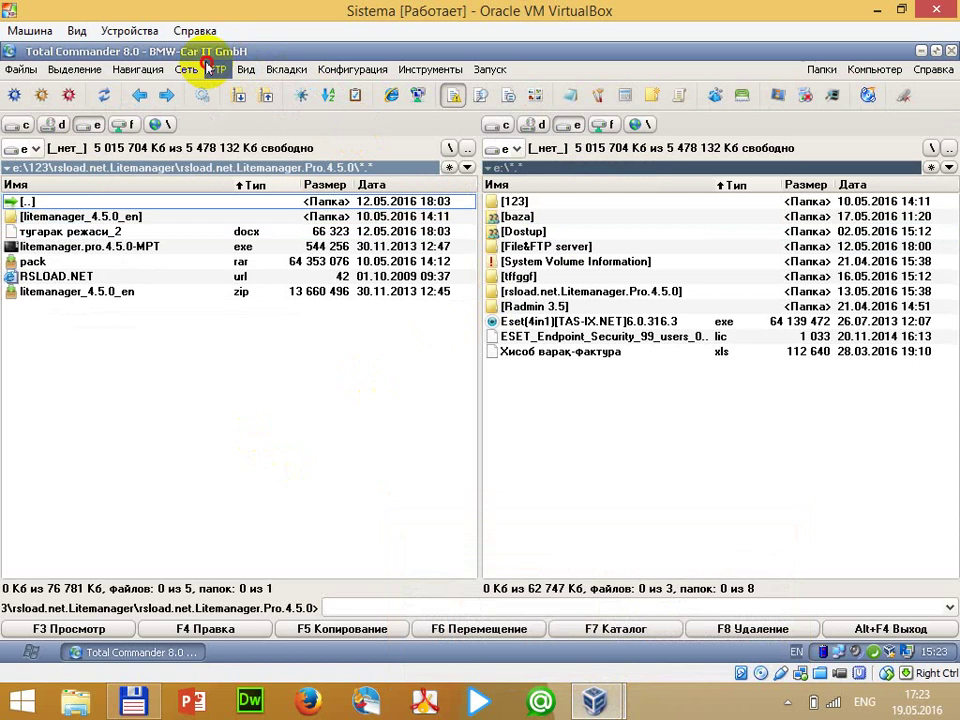
{"action": "left_click", "coordinate": [216, 70]}
{"action": "left_click", "coordinate": [218, 90]}
{"action": "left_click", "coordinate": [540, 146]}
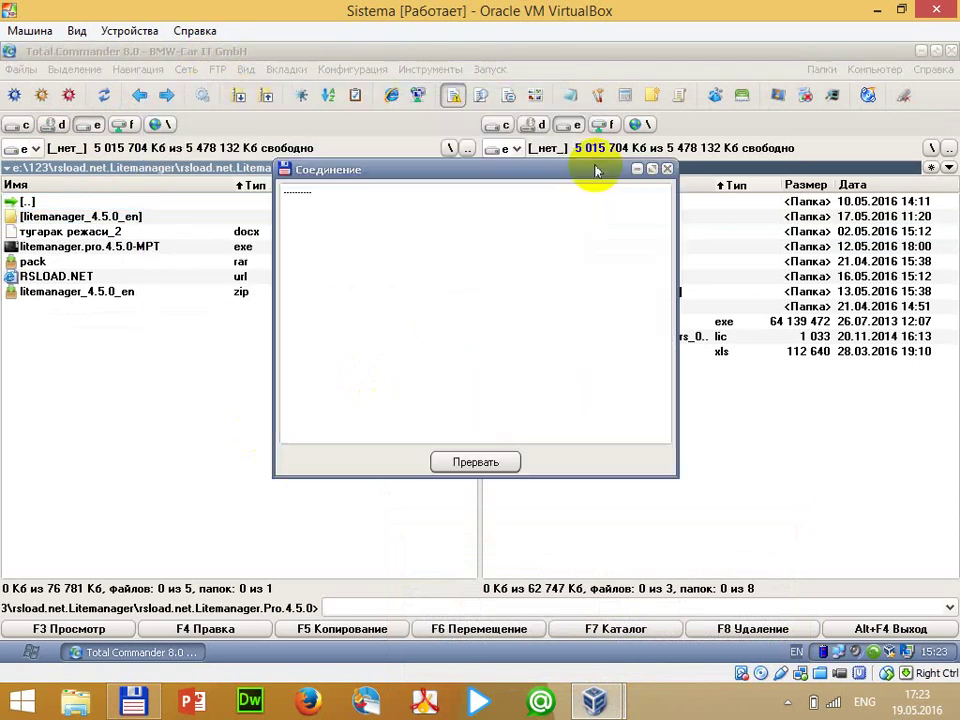
{"action": "left_click", "coordinate": [207, 247]}
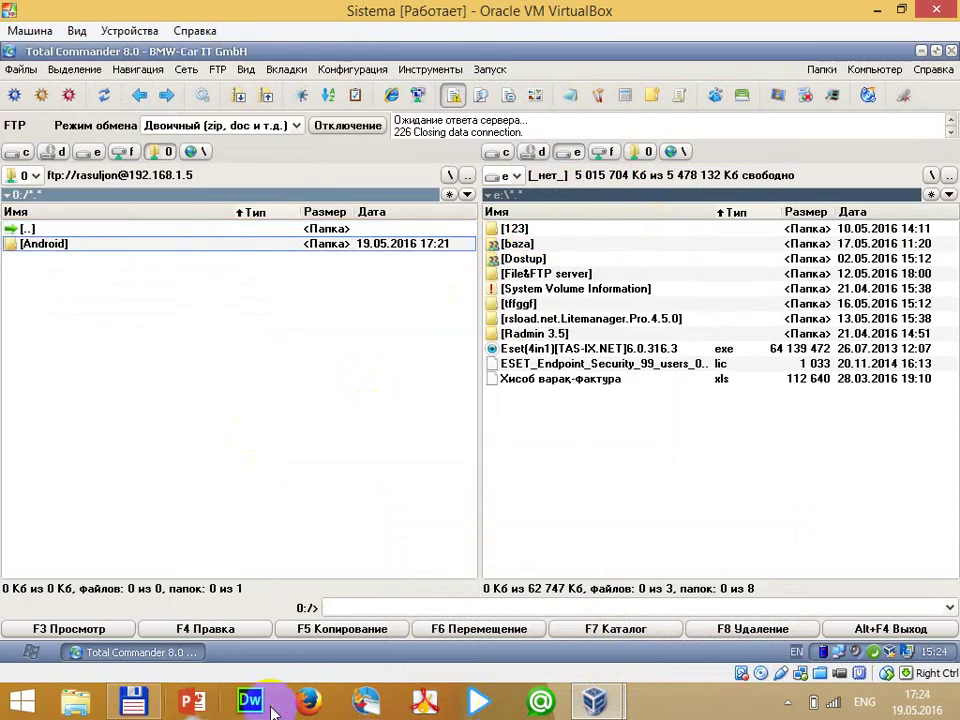
{"action": "left_click", "coordinate": [789, 704]}
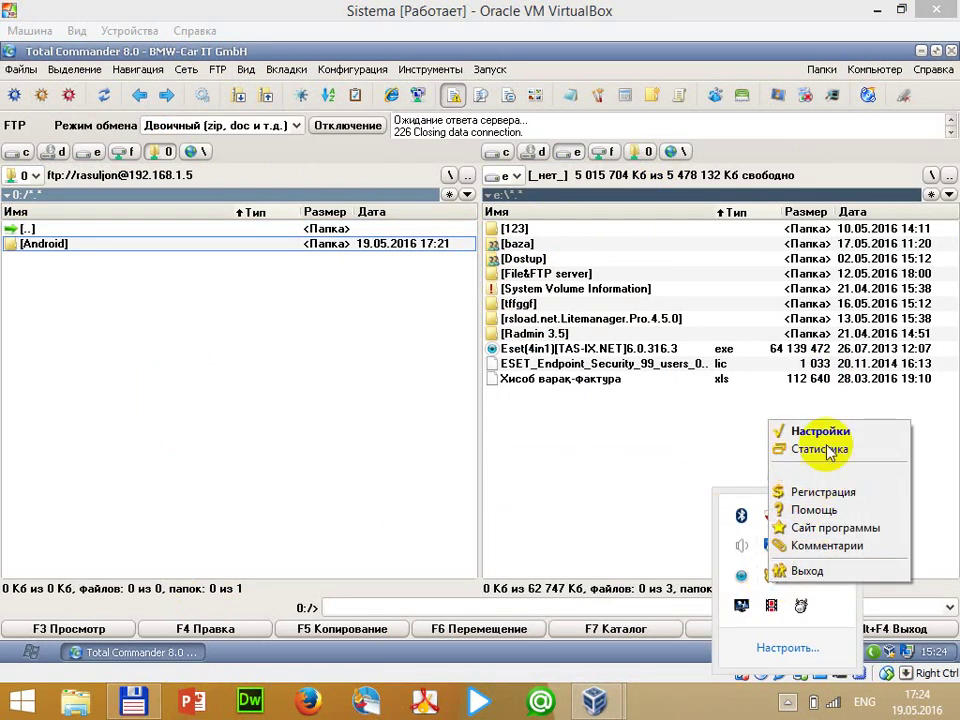
Uncheck full access on the user's Android share in Golden FTP settings
{"action": "left_click", "coordinate": [818, 431]}
{"action": "left_click", "coordinate": [450, 241]}
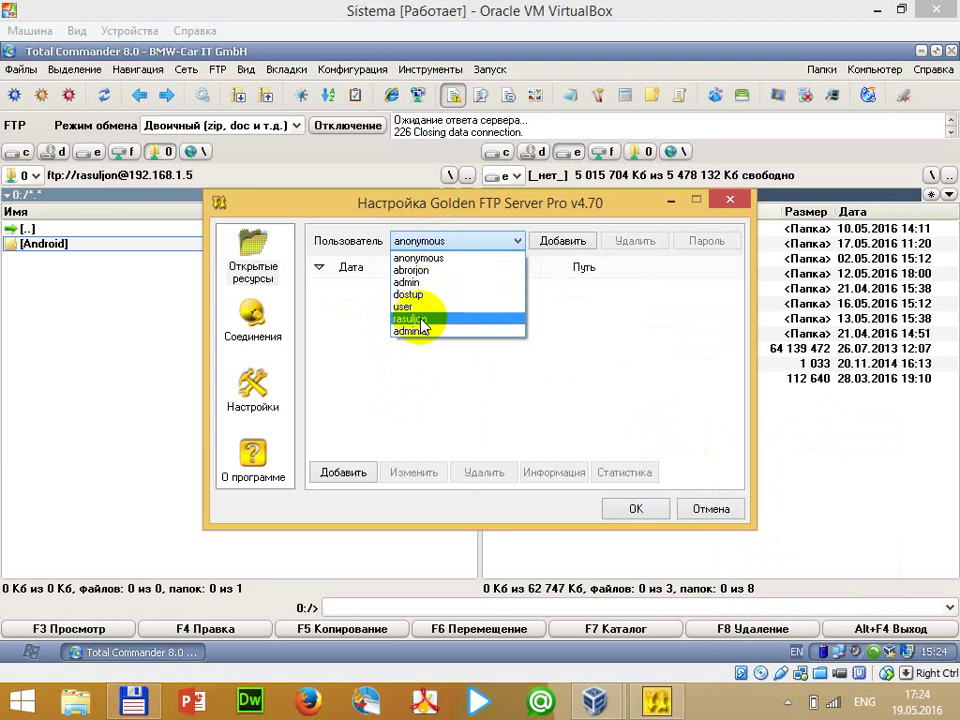
{"action": "left_click", "coordinate": [421, 326]}
{"action": "left_click", "coordinate": [385, 290]}
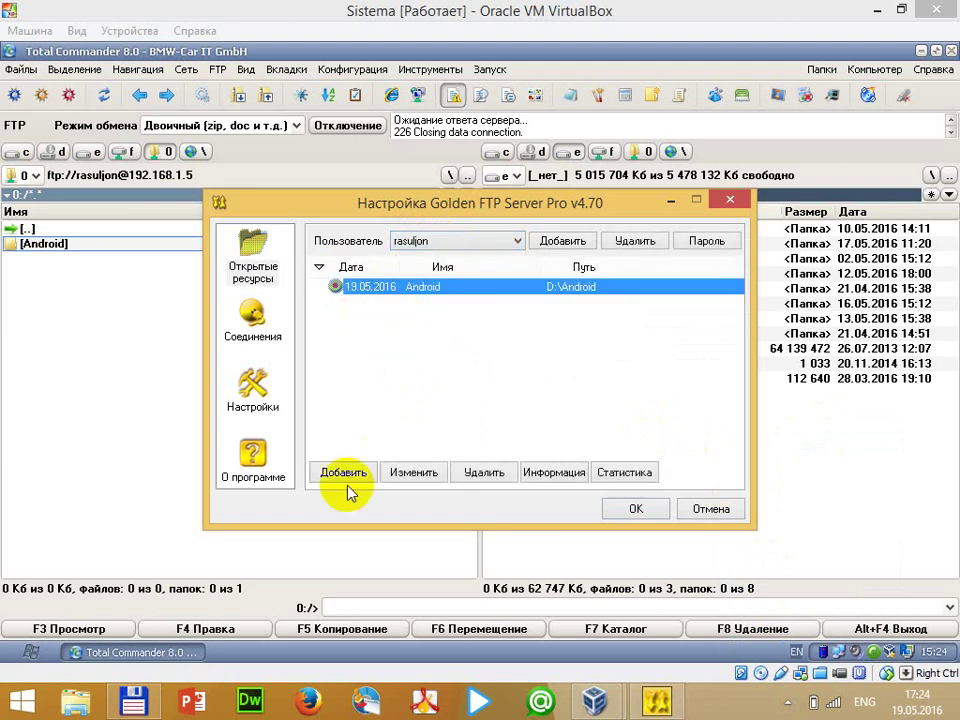
{"action": "left_click", "coordinate": [408, 481]}
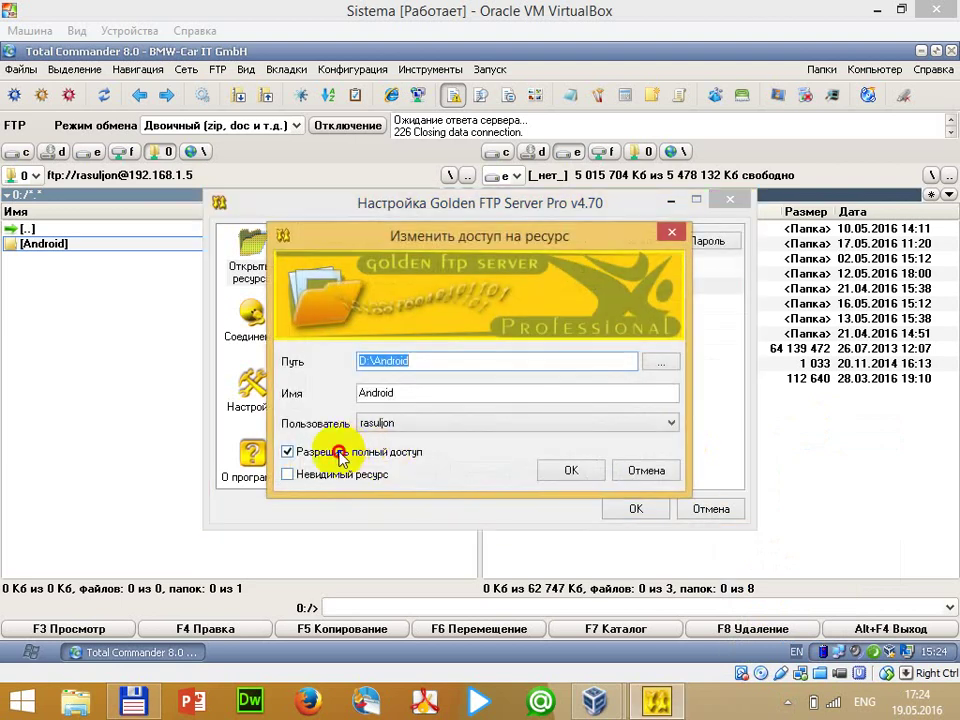
{"action": "left_click", "coordinate": [380, 453]}
{"action": "left_click", "coordinate": [571, 471]}
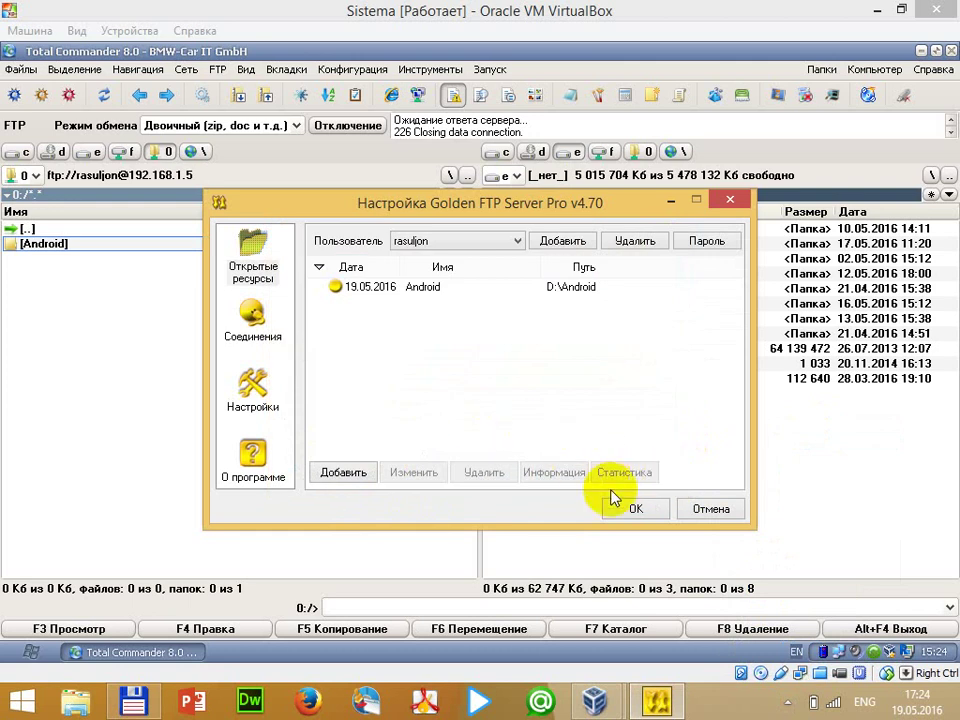
Add D:\Data\Install as a new share named Install and close settings
{"action": "left_click", "coordinate": [368, 470]}
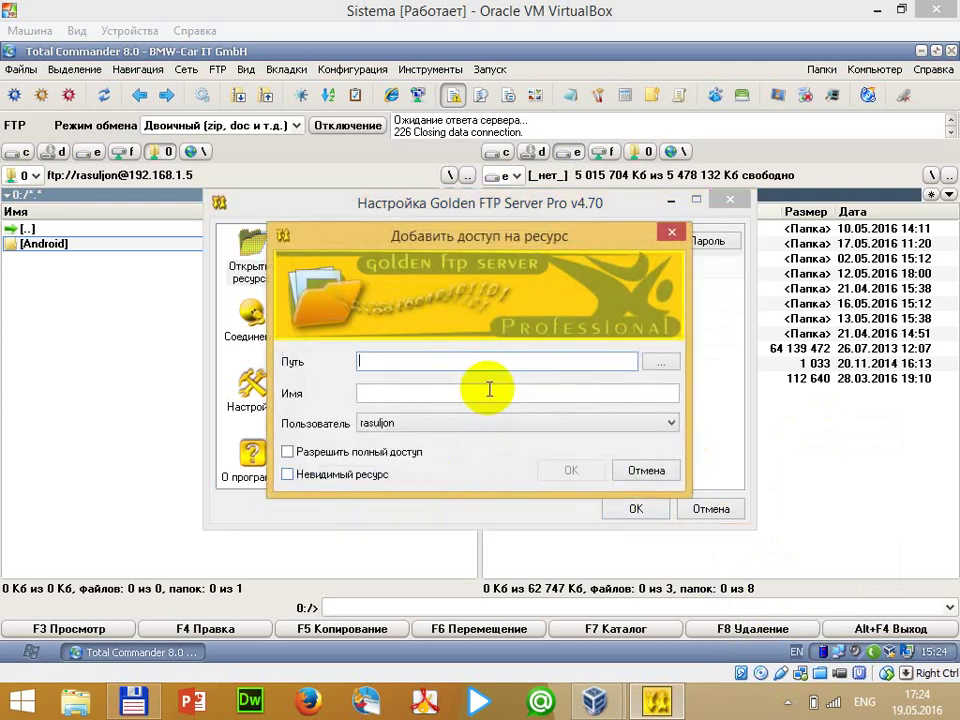
{"action": "left_click", "coordinate": [663, 362]}
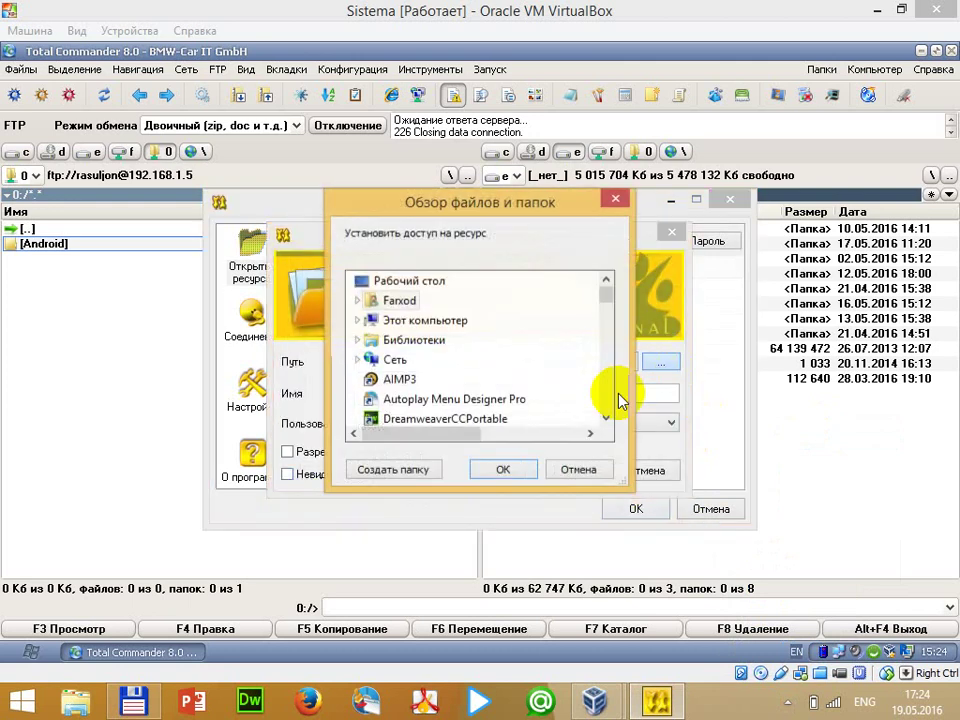
{"action": "left_click", "coordinate": [355, 317]}
{"action": "scroll", "coordinate": [440, 375], "scroll_direction": "down", "scroll_amount": 2}
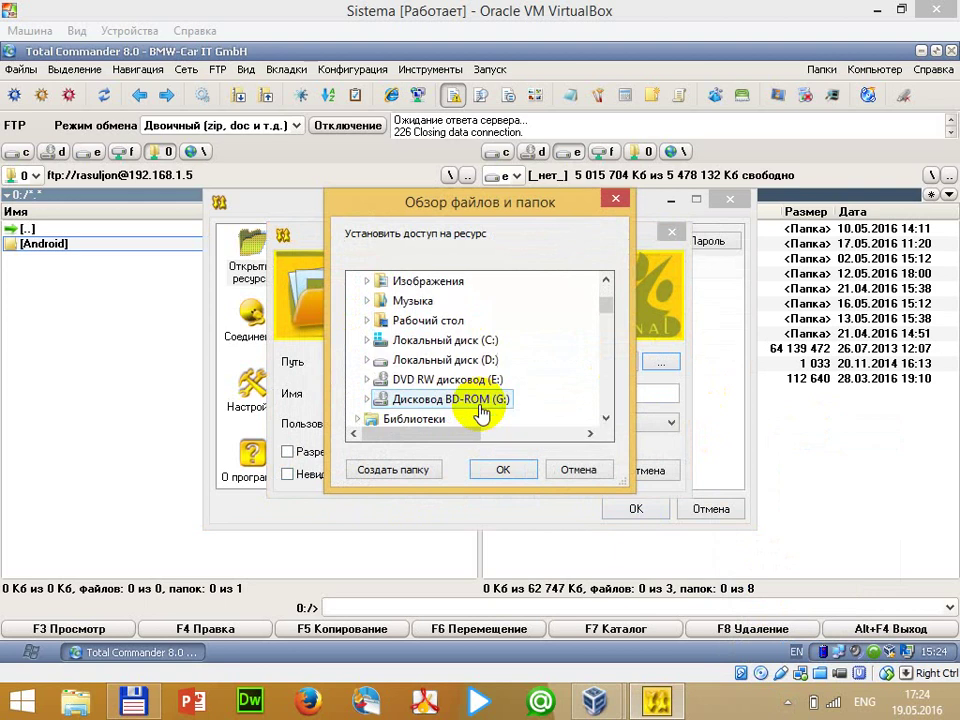
{"action": "double_click", "coordinate": [460, 360]}
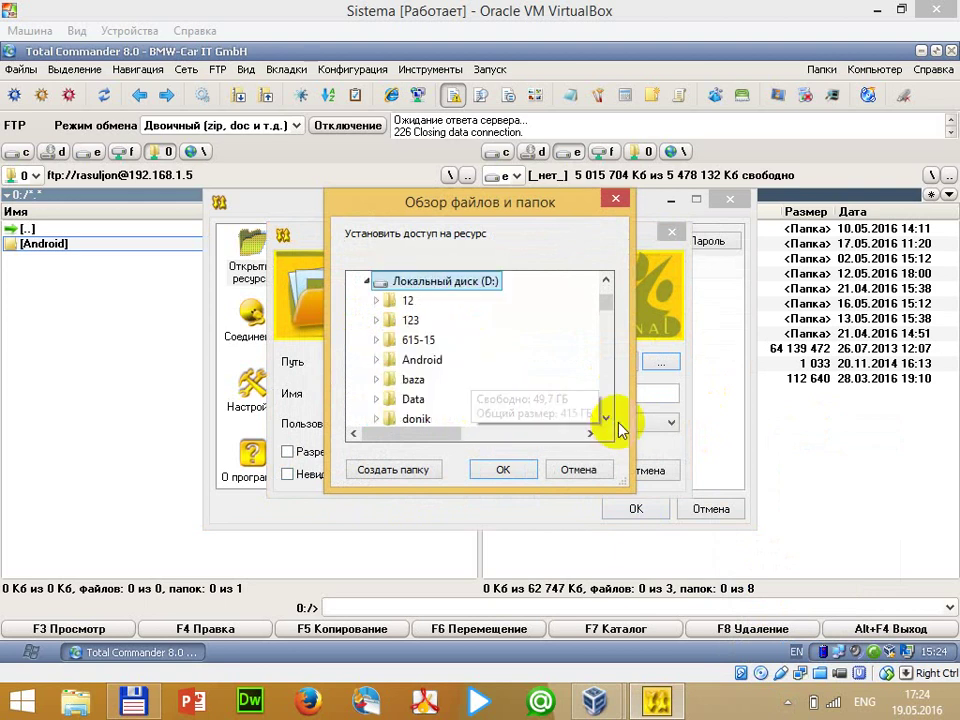
{"action": "double_click", "coordinate": [413, 398]}
{"action": "double_click", "coordinate": [415, 338]}
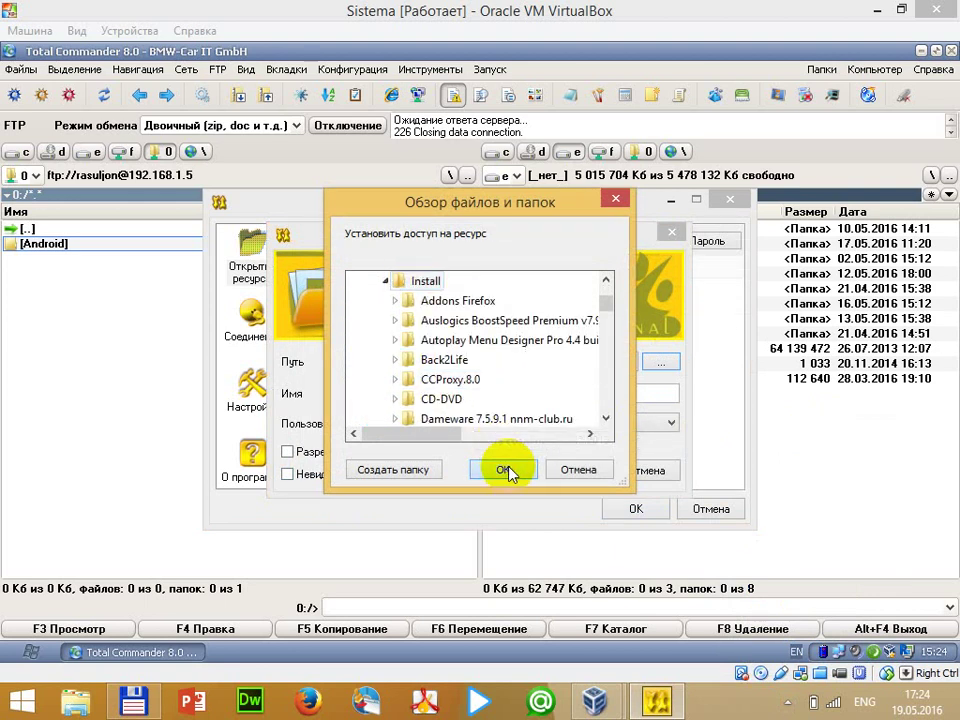
{"action": "left_click", "coordinate": [502, 469]}
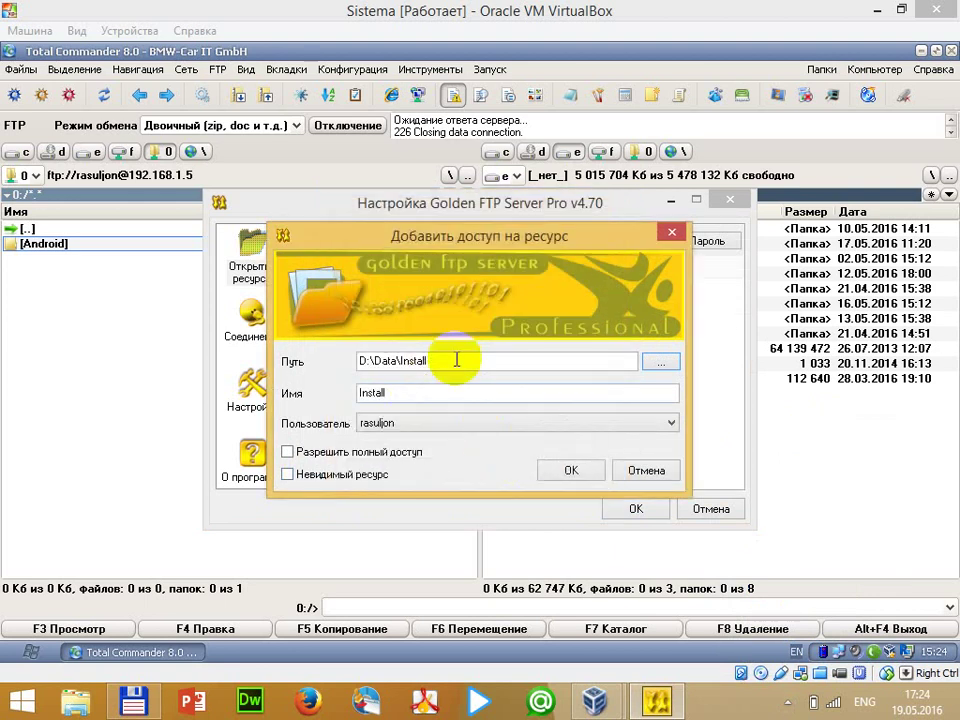
{"action": "left_click", "coordinate": [566, 470]}
{"action": "left_click", "coordinate": [625, 508]}
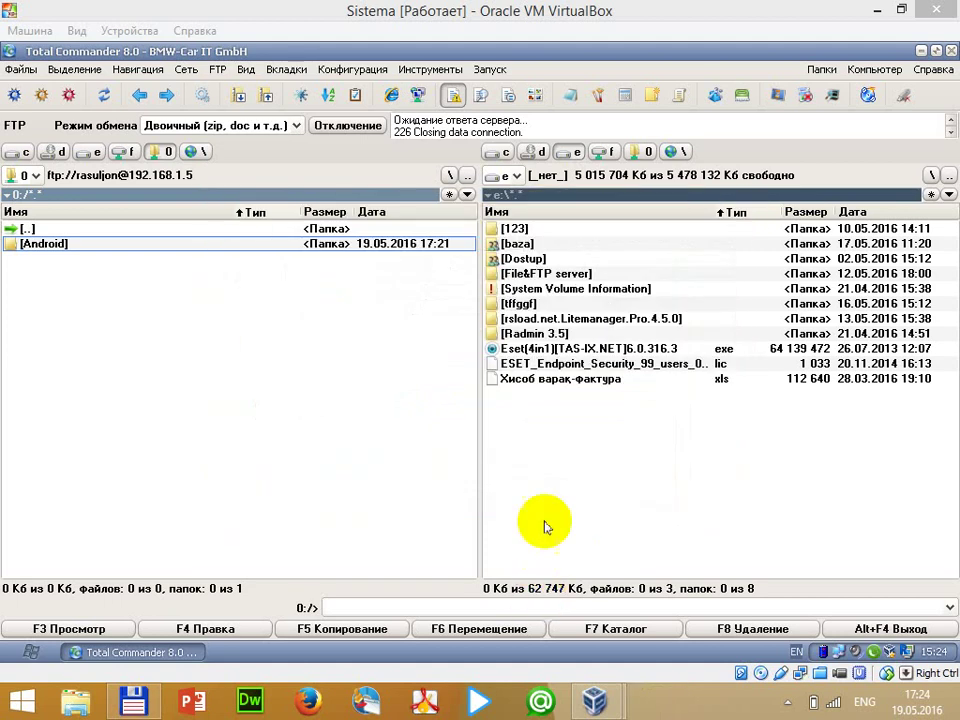
Reconnect to the FTP server at 192.168.1.5 and open its Android folder
{"action": "left_click", "coordinate": [346, 126]}
{"action": "left_click", "coordinate": [217, 69]}
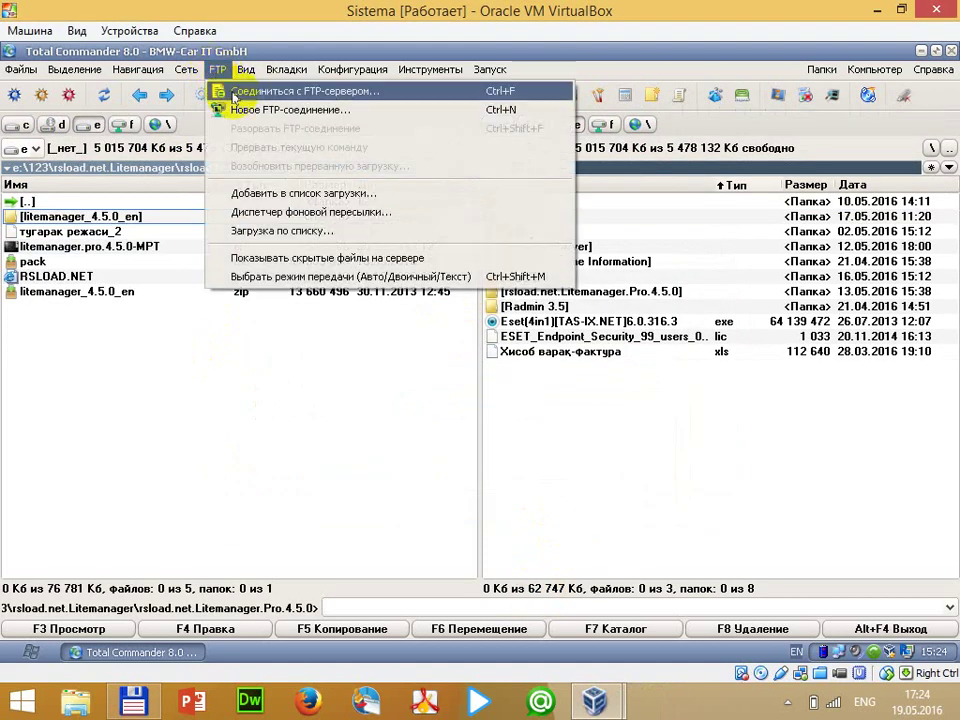
{"action": "left_click", "coordinate": [214, 90]}
{"action": "left_click", "coordinate": [523, 150]}
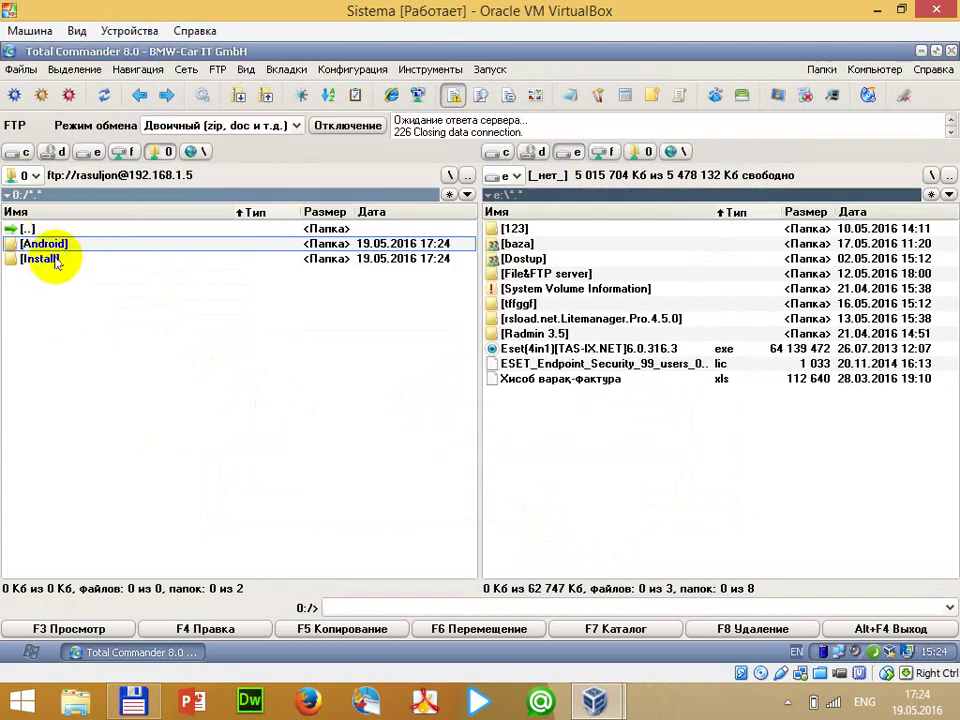
{"action": "double_click", "coordinate": [50, 245]}
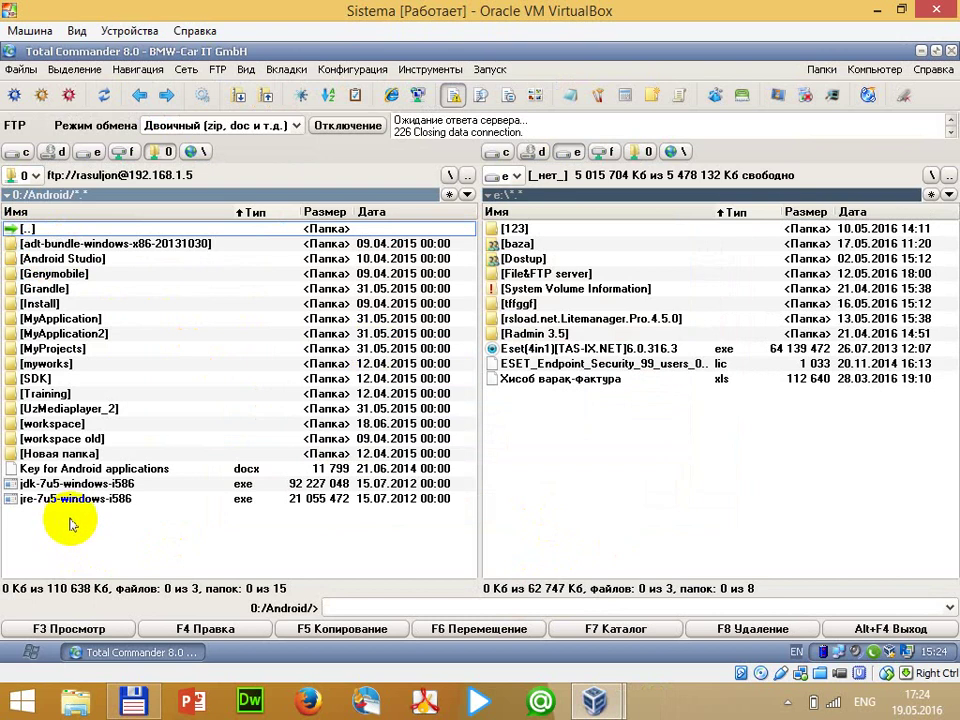
Try creating folder 'ghfgf' on the server, dismiss the refusal, and return to root
{"action": "key", "text": "F7"}
{"action": "type", "text": "ghfgf"}
{"action": "key", "text": "Return"}
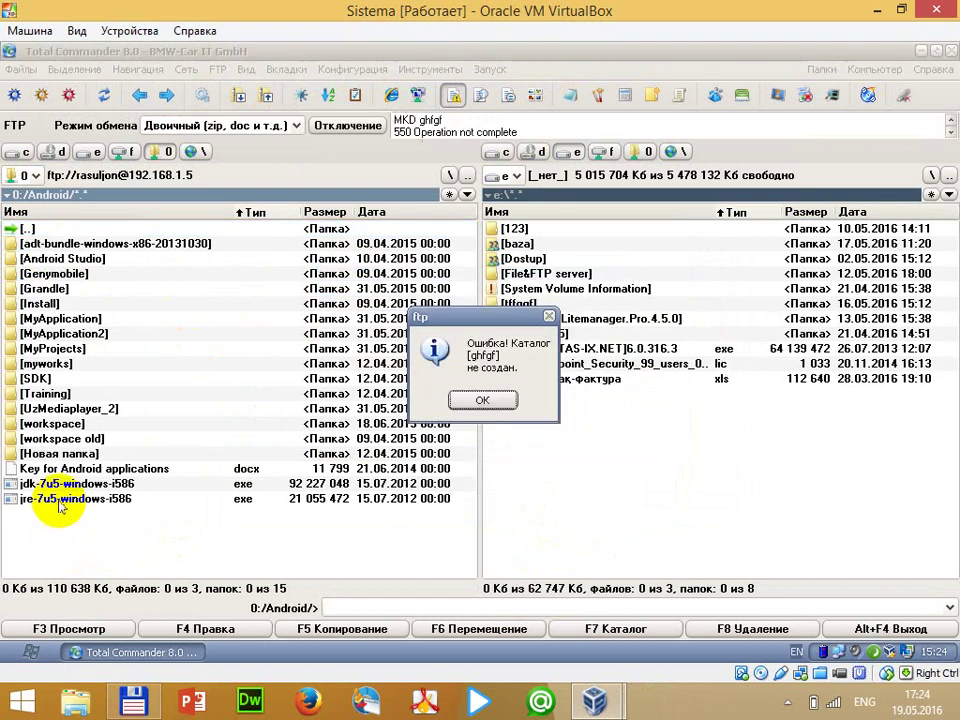
{"action": "left_click", "coordinate": [482, 404]}
{"action": "double_click", "coordinate": [105, 228]}
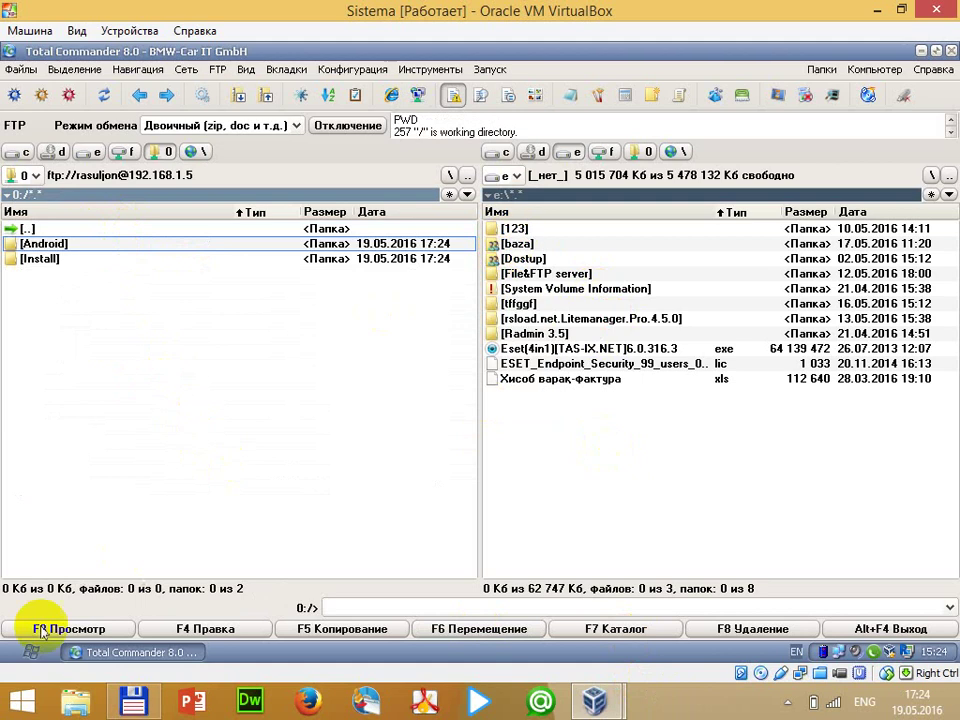
{"action": "left_click", "coordinate": [30, 652]}
Open the shared drive F: and its Software folder in My Computer
{"action": "left_click", "coordinate": [227, 353]}
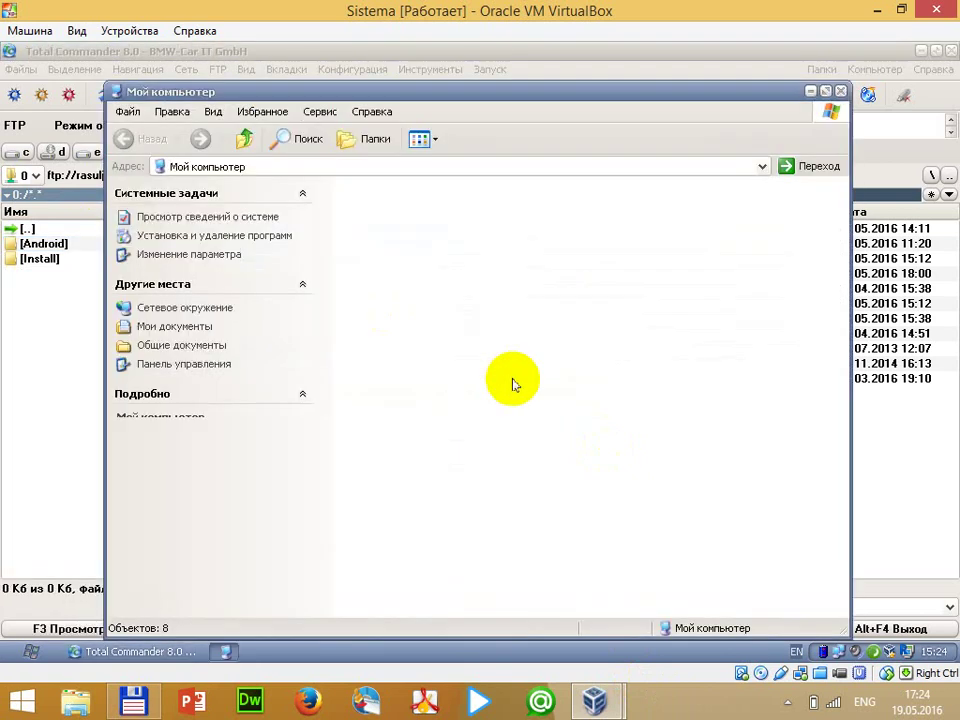
{"action": "double_click", "coordinate": [436, 572]}
{"action": "scroll", "coordinate": [439, 340], "scroll_direction": "down", "scroll_amount": 6}
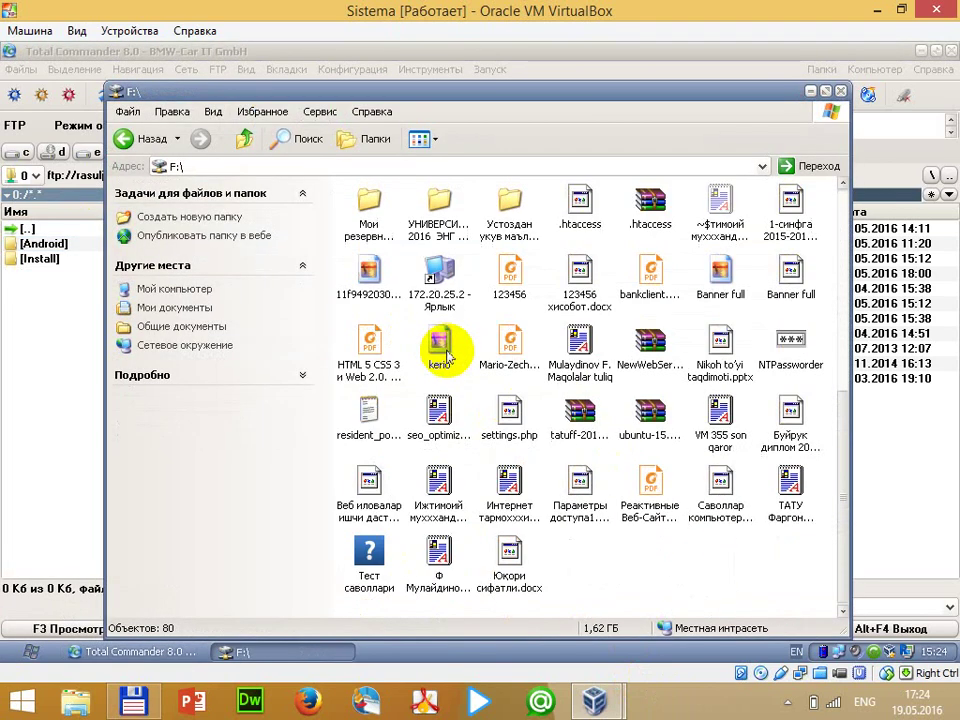
{"action": "scroll", "coordinate": [439, 340], "scroll_direction": "up", "scroll_amount": 3}
{"action": "double_click", "coordinate": [505, 276]}
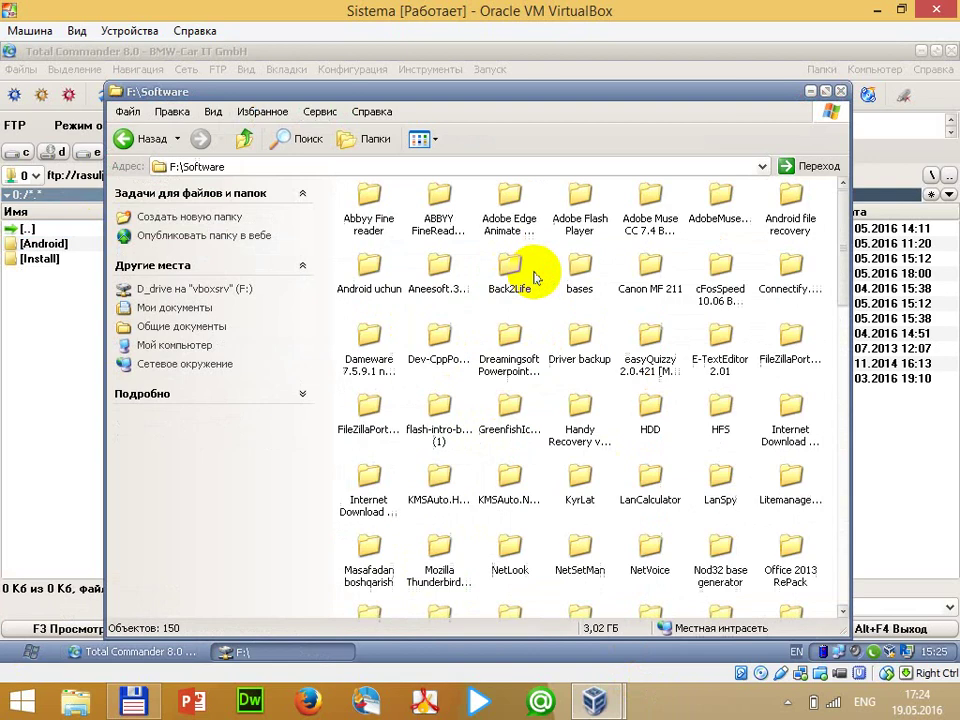
{"action": "scroll", "coordinate": [668, 406], "scroll_direction": "down", "scroll_amount": 3}
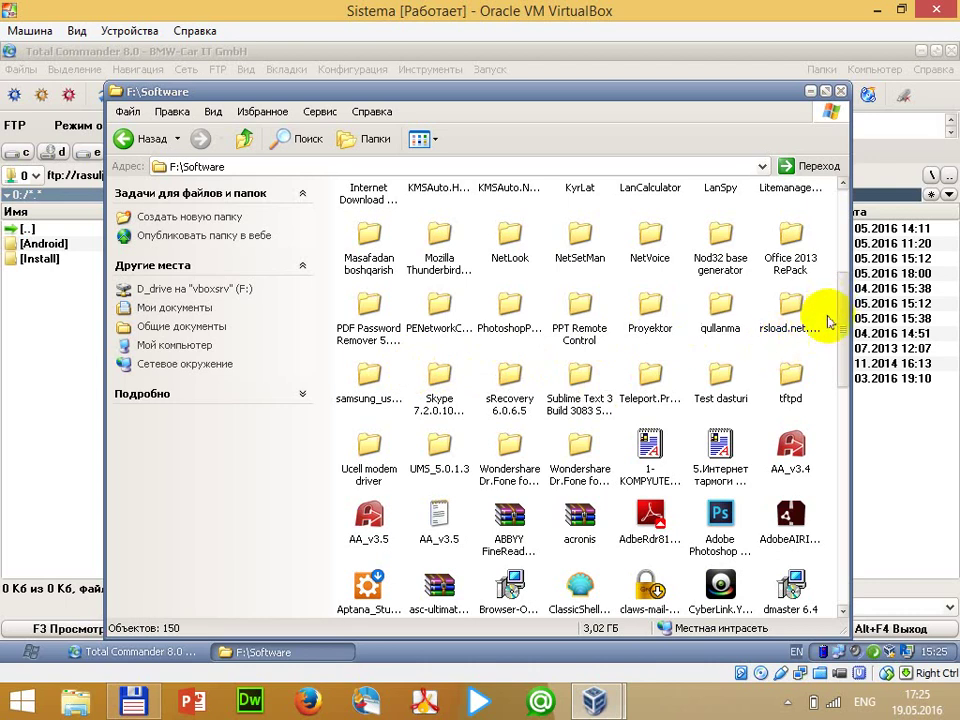
{"action": "scroll", "coordinate": [690, 310], "scroll_direction": "up", "scroll_amount": 2}
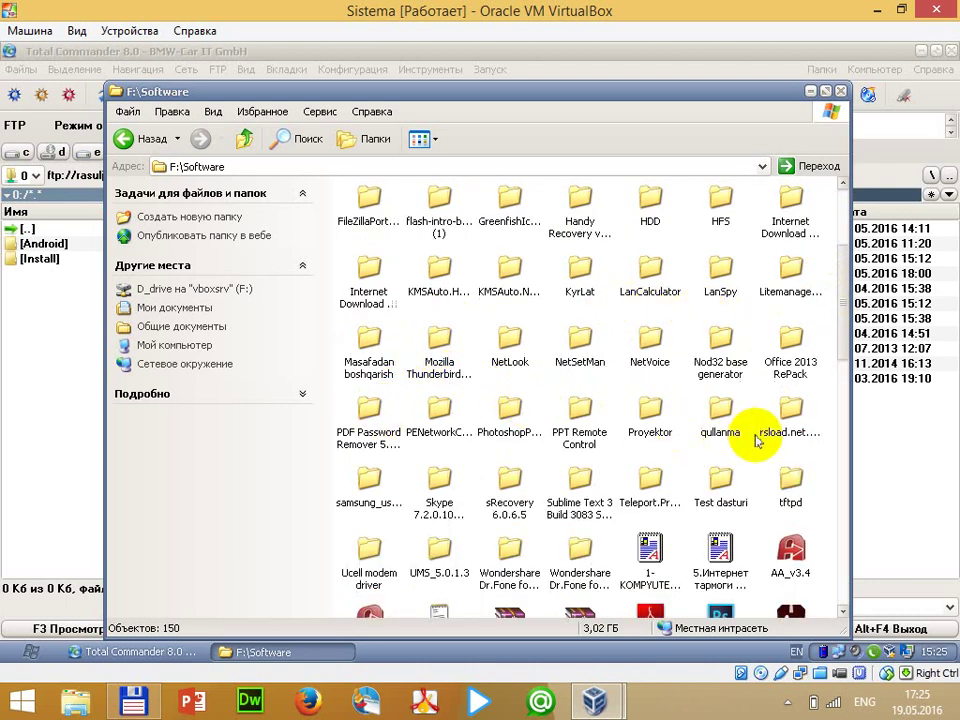
Select FileZillaPortable1, copy it to drive E:, and open the copy in Total Commander
{"action": "left_click", "coordinate": [502, 412]}
{"action": "left_click", "coordinate": [366, 505]}
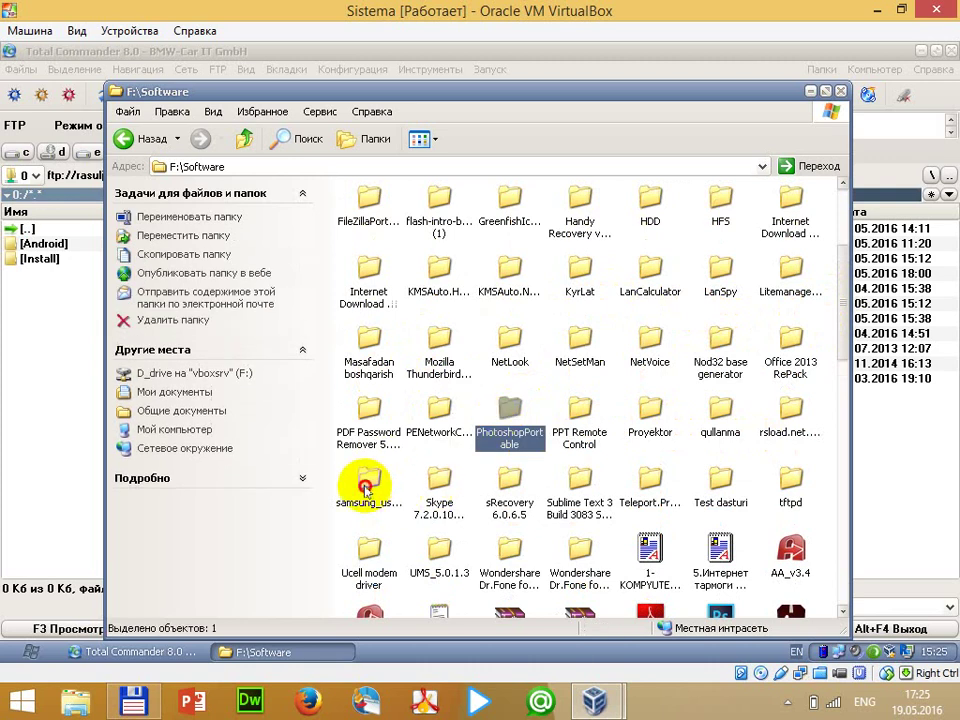
{"action": "scroll", "coordinate": [430, 484], "scroll_direction": "up", "scroll_amount": 3}
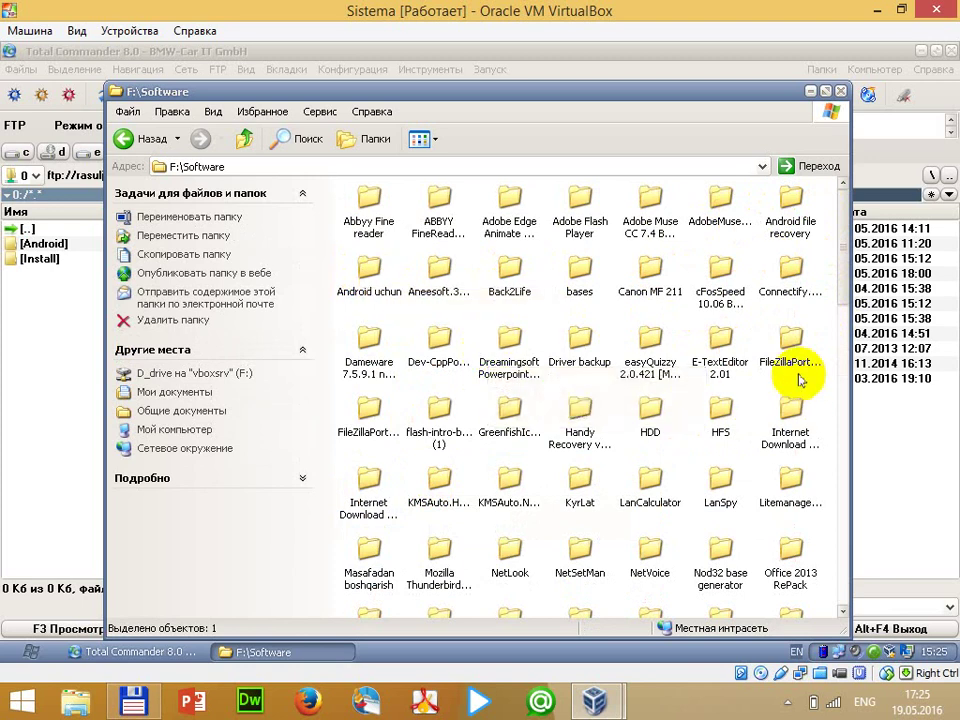
{"action": "left_click", "coordinate": [735, 338]}
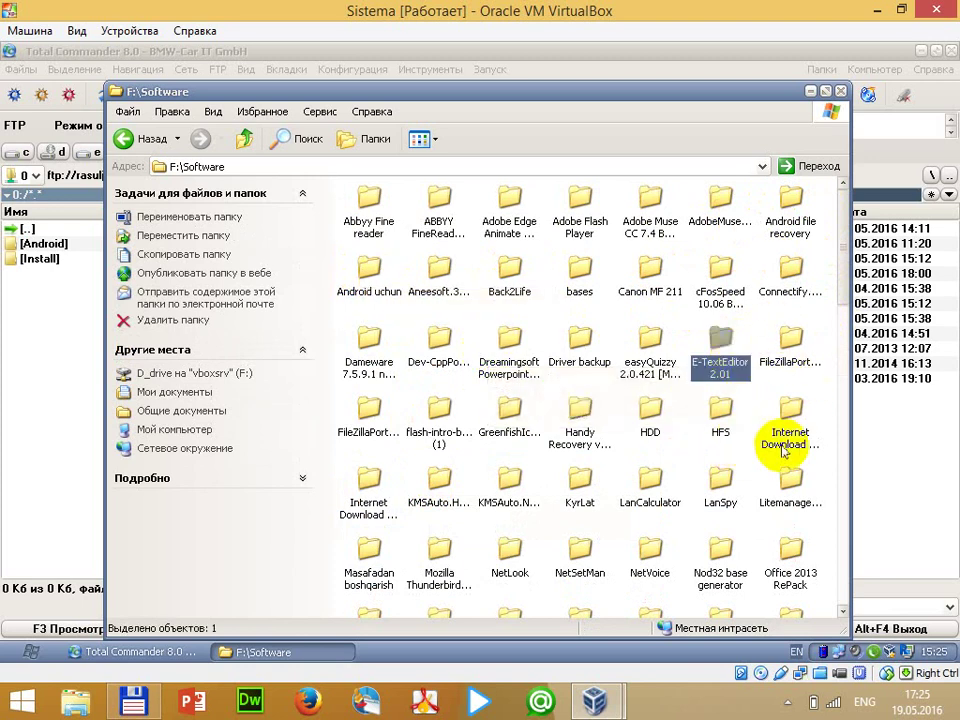
{"action": "left_click", "coordinate": [724, 488]}
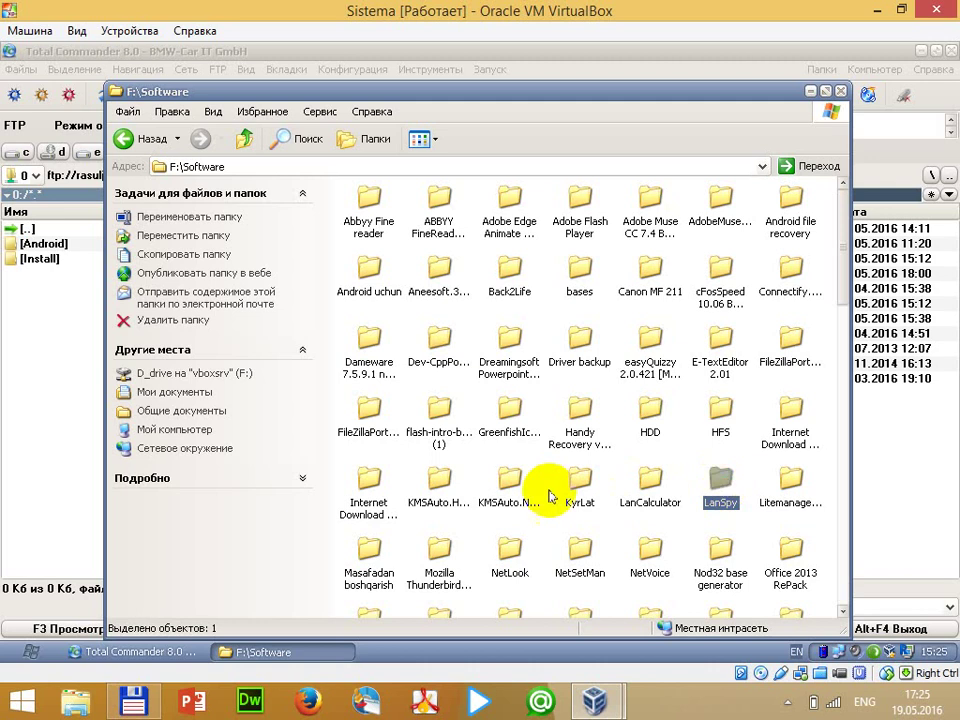
{"action": "left_click", "coordinate": [382, 405]}
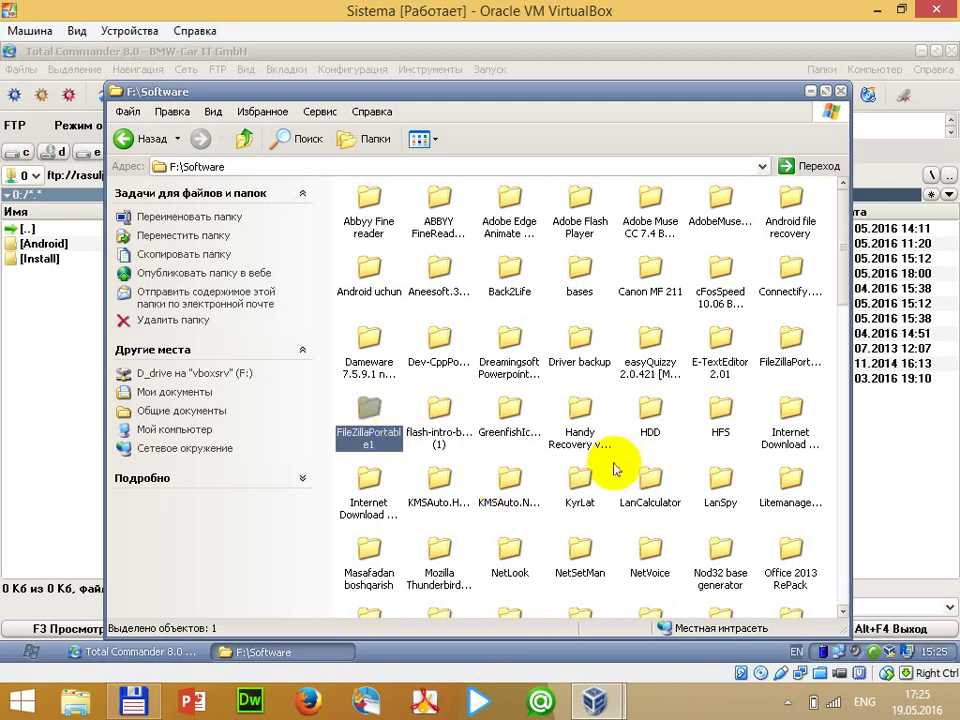
{"action": "left_click", "coordinate": [917, 540]}
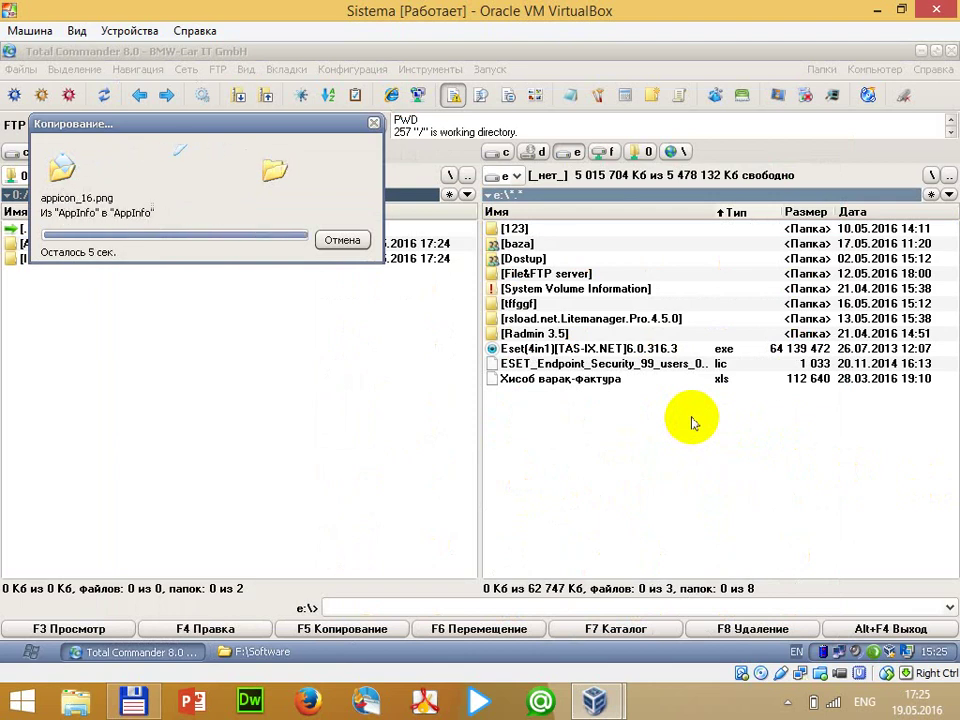
{"action": "double_click", "coordinate": [545, 288]}
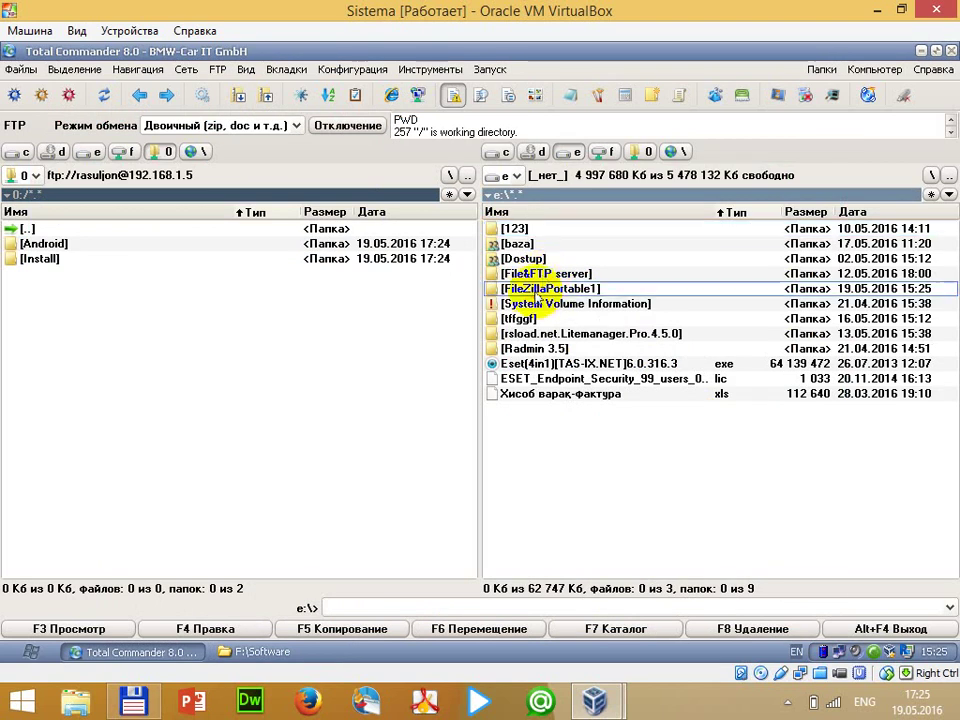
Launch FileZillaPortable.exe, dismiss the new-version notice, and look for the Site Manager
{"action": "double_click", "coordinate": [540, 288]}
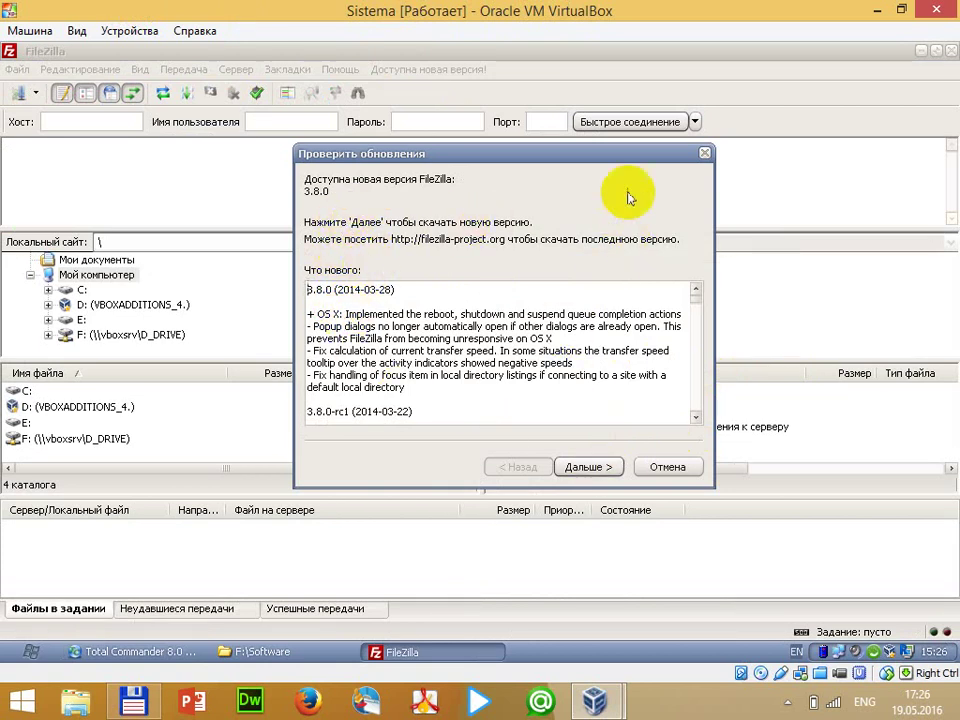
{"action": "left_click", "coordinate": [704, 153]}
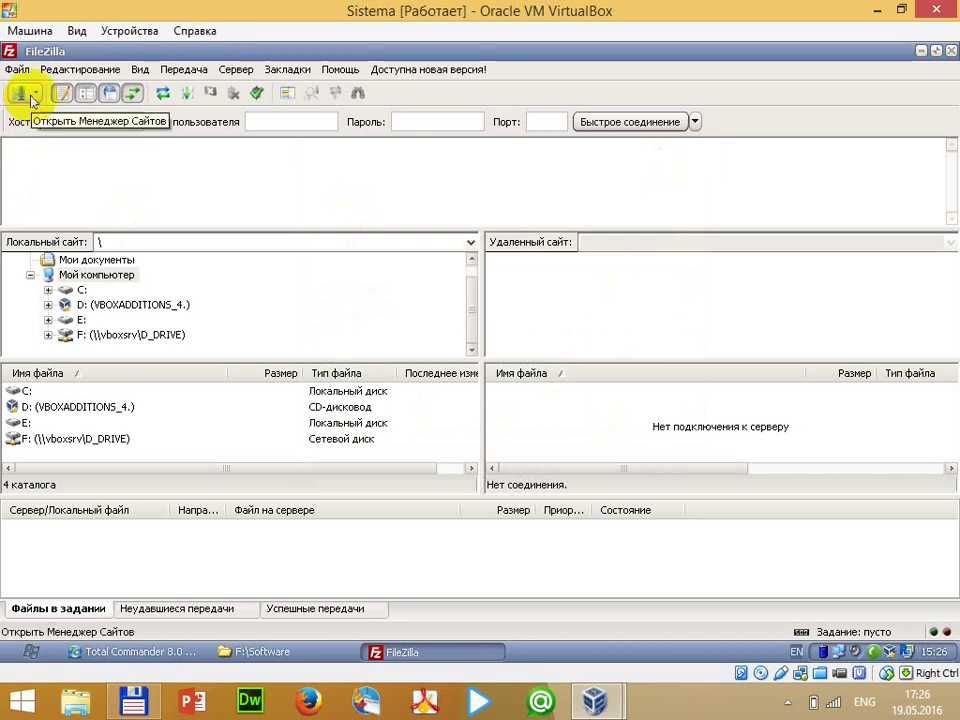
{"action": "left_click", "coordinate": [38, 93]}
{"action": "left_click", "coordinate": [20, 69]}
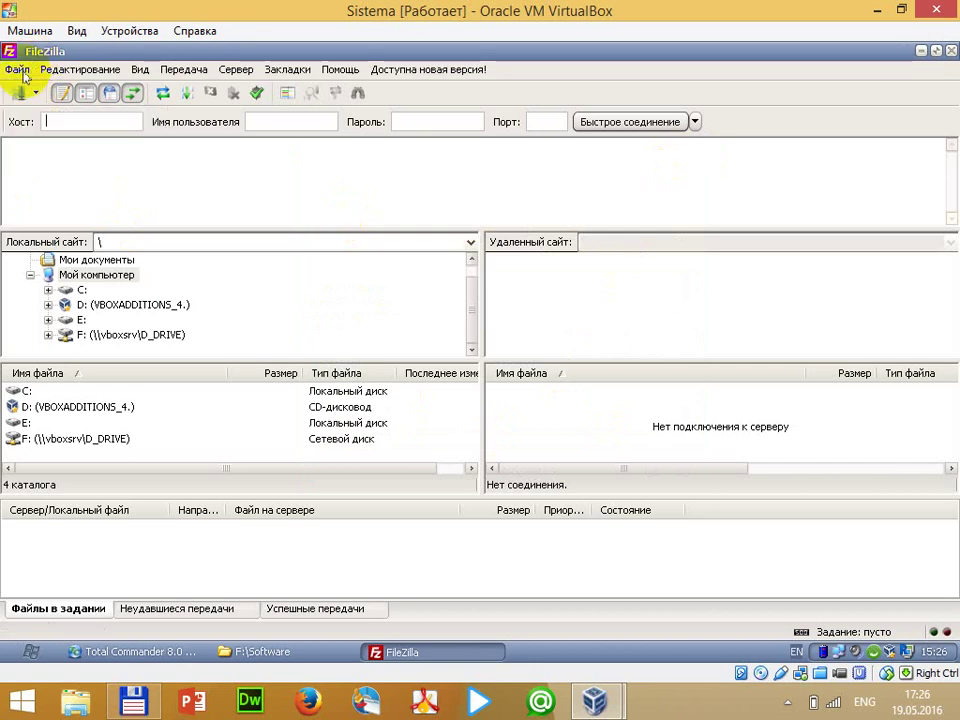
{"action": "left_click", "coordinate": [20, 69]}
Create a Tashkilotlar site for host 192.168.1.5 with Normal logon and the user's credentials
{"action": "left_click", "coordinate": [22, 88]}
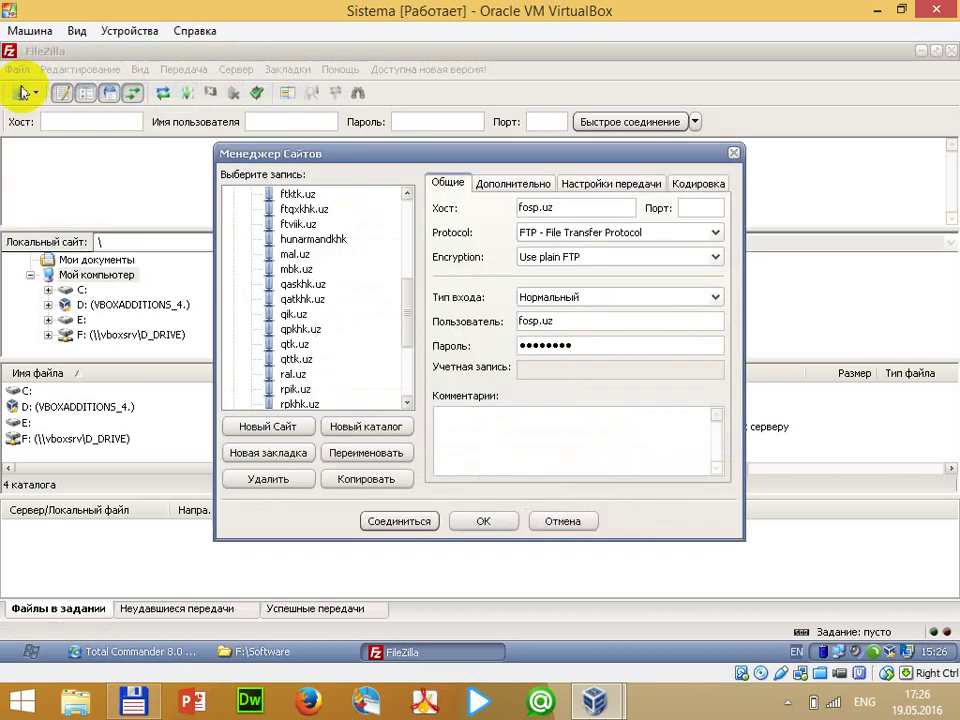
{"action": "left_click_drag", "start_coordinate": [400, 300], "coordinate": [401, 204]}
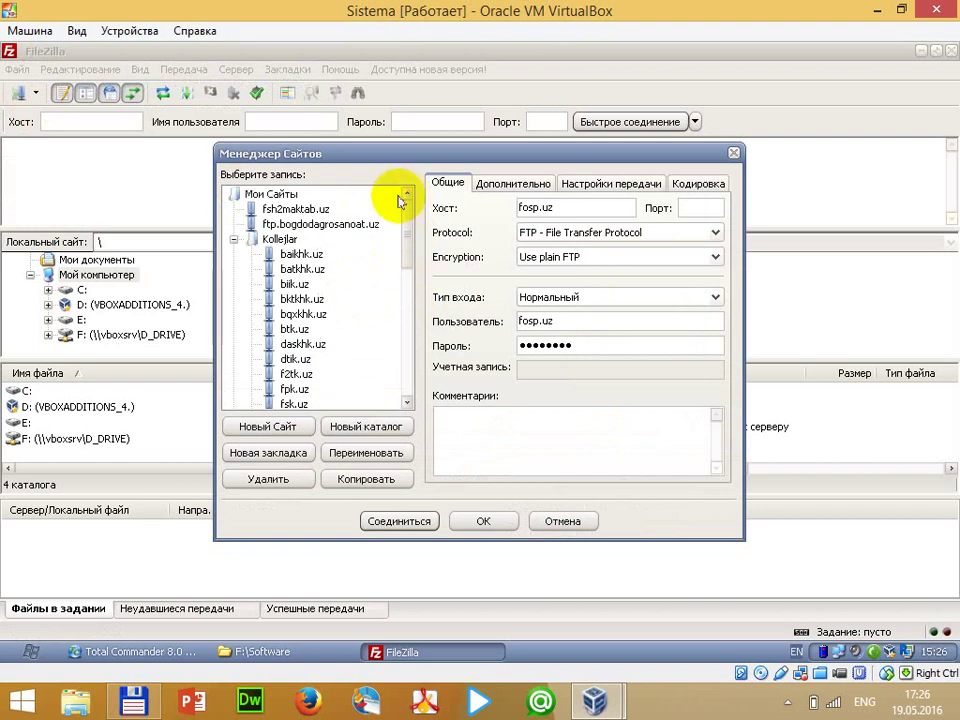
{"action": "left_click", "coordinate": [234, 240]}
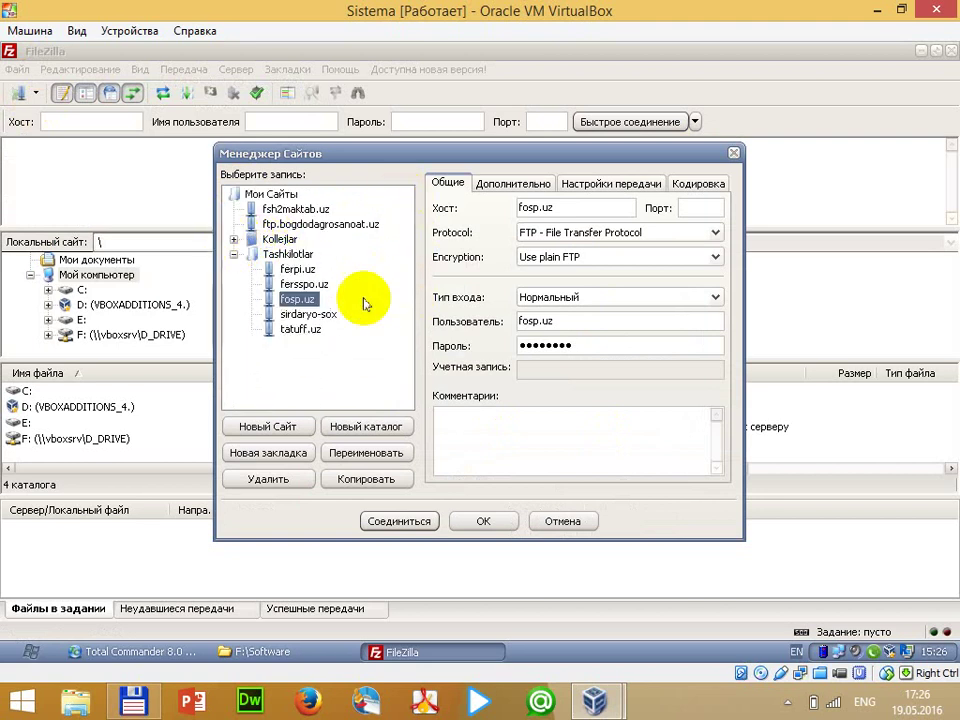
{"action": "left_click", "coordinate": [233, 254]}
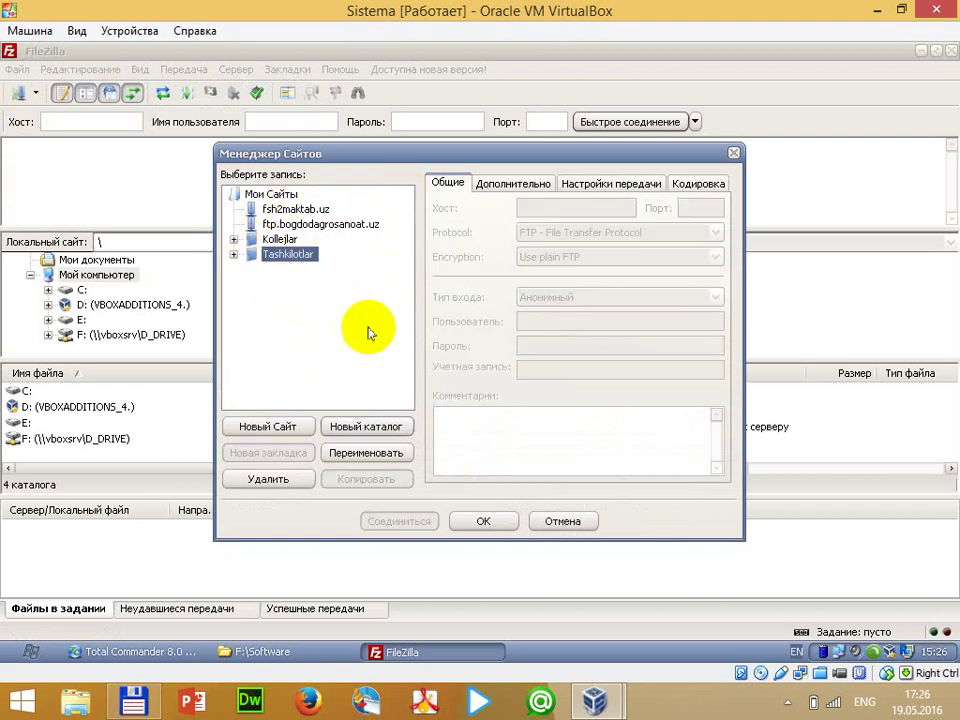
{"action": "left_click", "coordinate": [268, 428]}
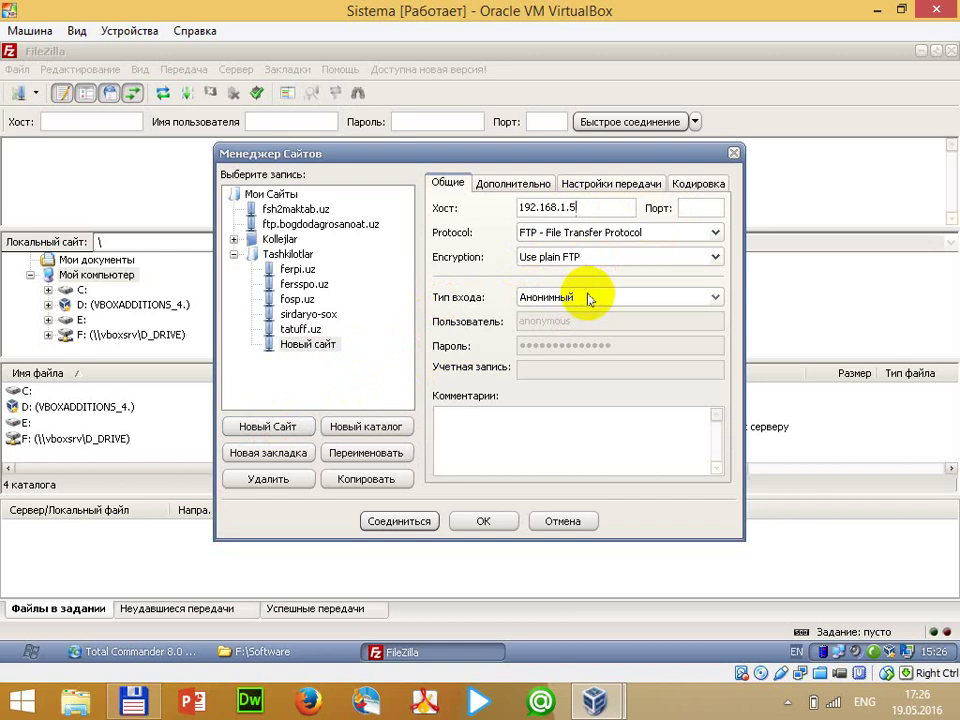
{"action": "left_click", "coordinate": [590, 297]}
{"action": "left_click", "coordinate": [574, 326]}
{"action": "key", "text": "Tab"}
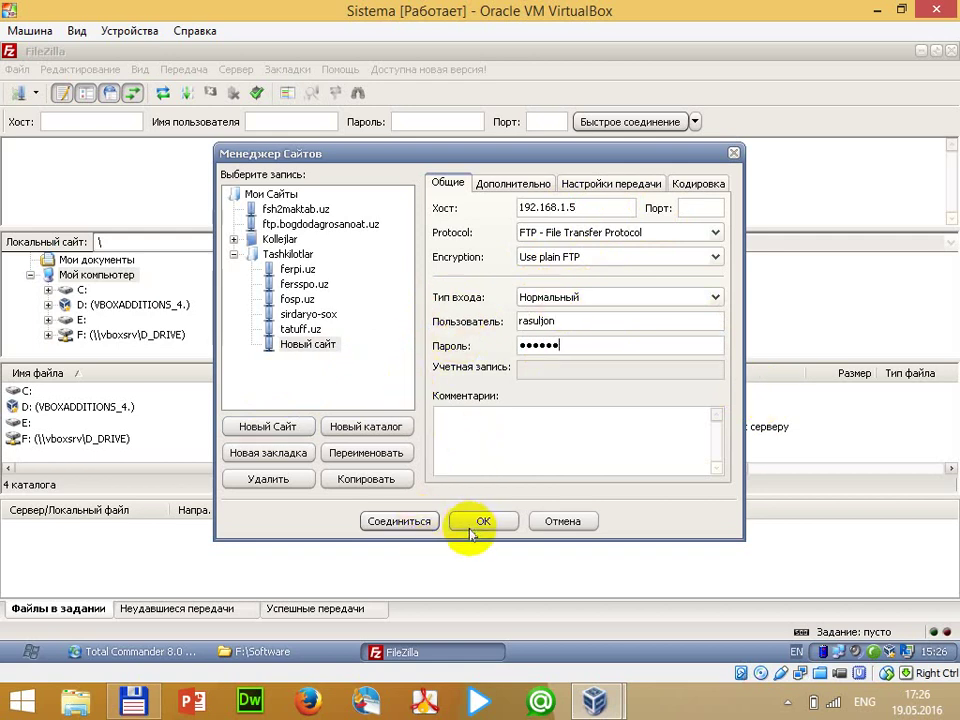
{"action": "left_click", "coordinate": [473, 529]}
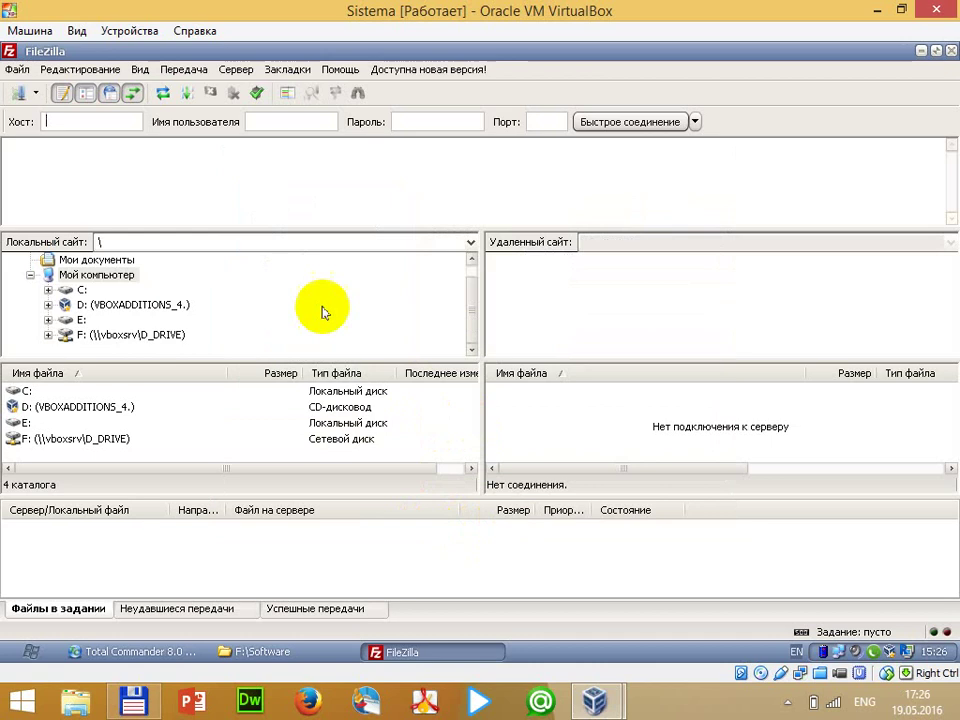
Connect to the newly saved site from the Site Manager dropdown
{"action": "left_click", "coordinate": [35, 93]}
{"action": "mouse_move", "coordinate": [68, 170]}
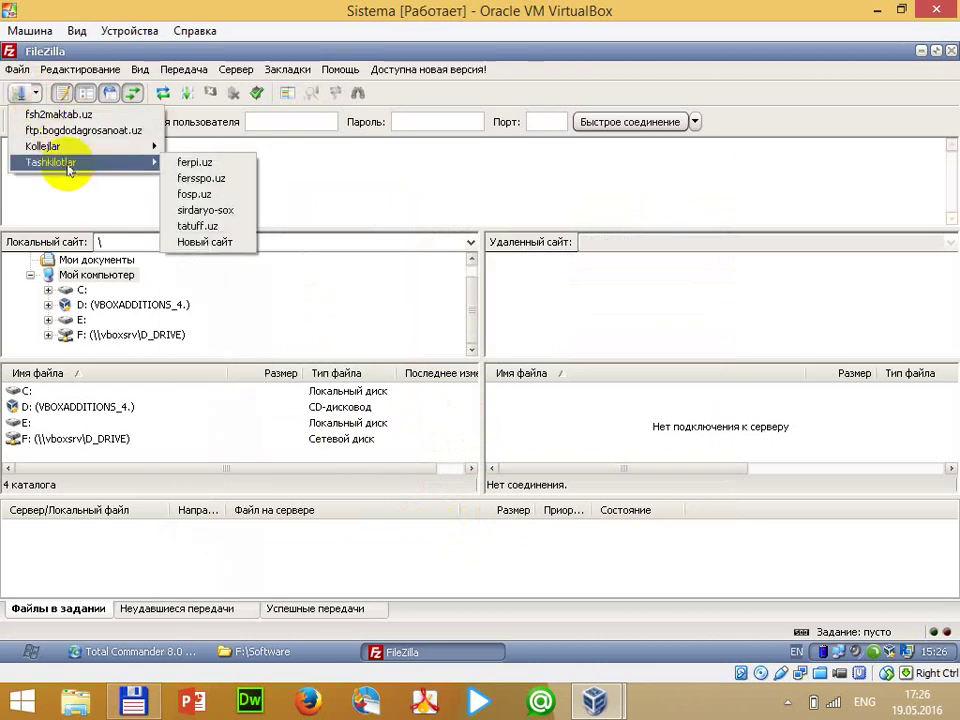
{"action": "left_click", "coordinate": [204, 244]}
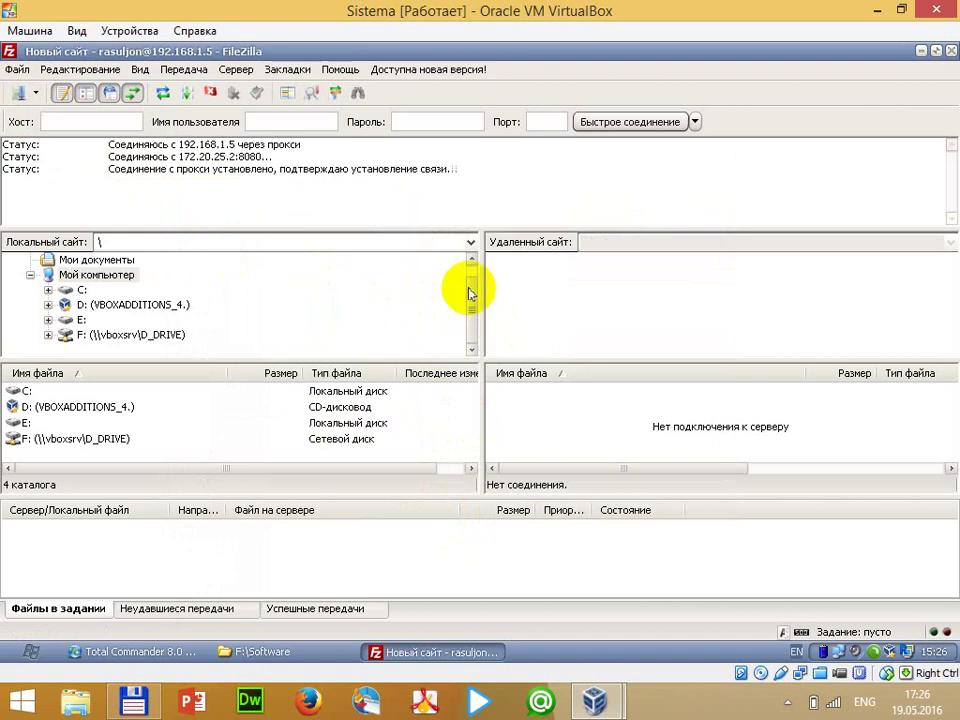
Set the Generic proxy to None in FileZilla's Connection settings
{"action": "left_click", "coordinate": [240, 71]}
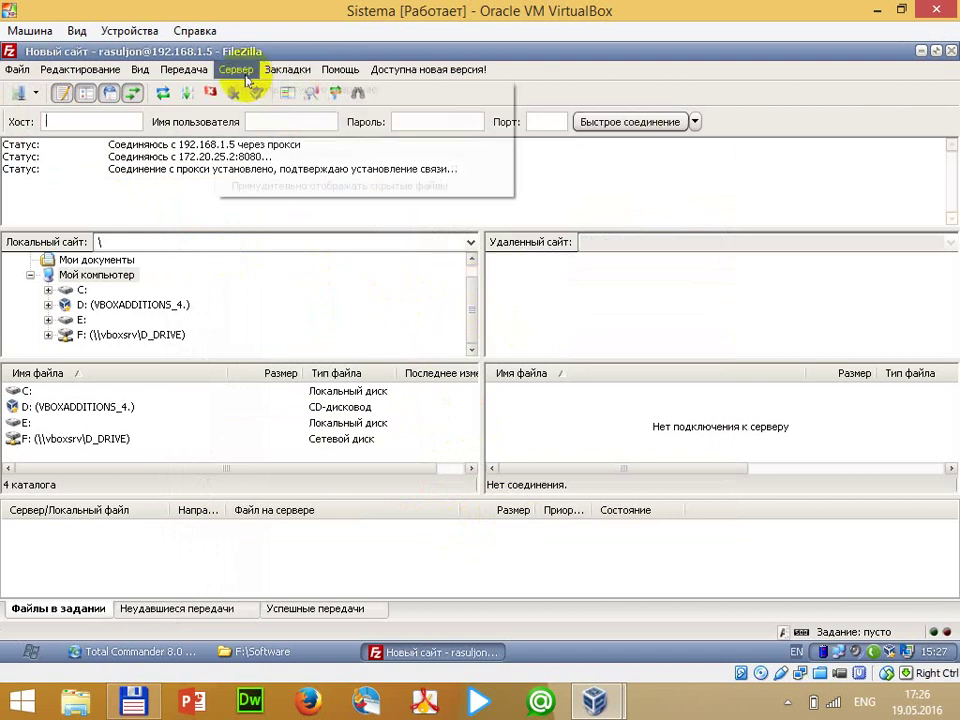
{"action": "mouse_move", "coordinate": [64, 72]}
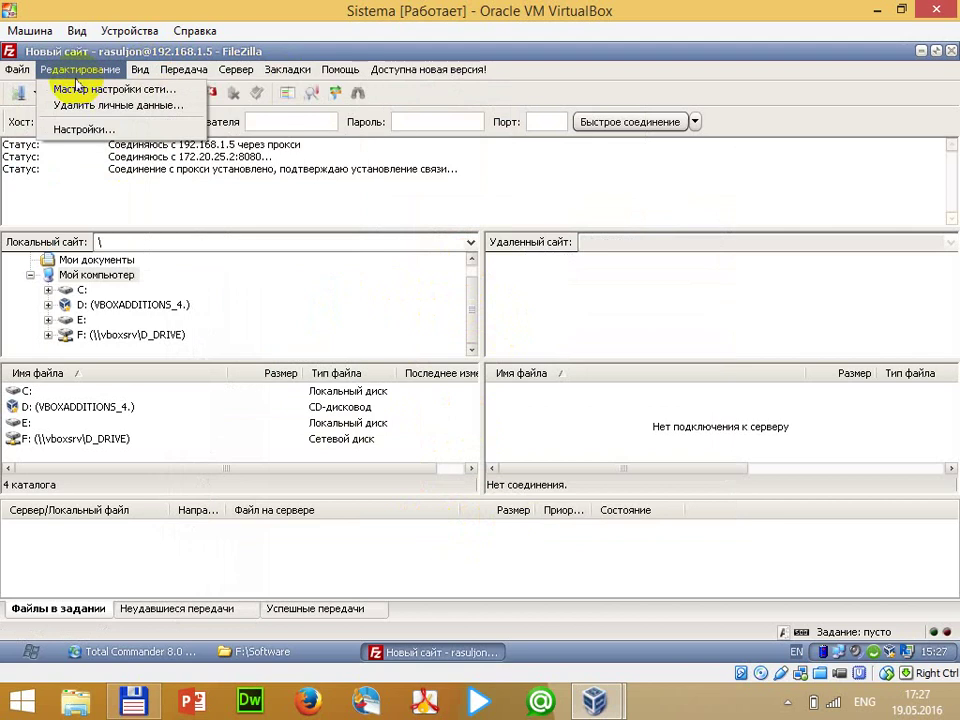
{"action": "left_click", "coordinate": [72, 129]}
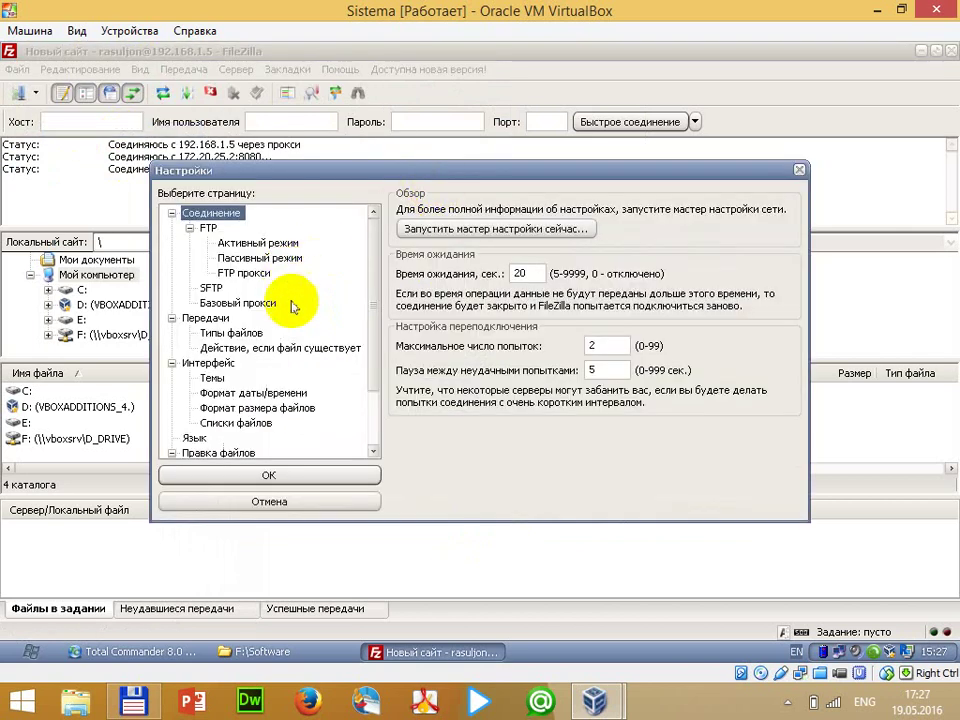
{"action": "left_click", "coordinate": [244, 273]}
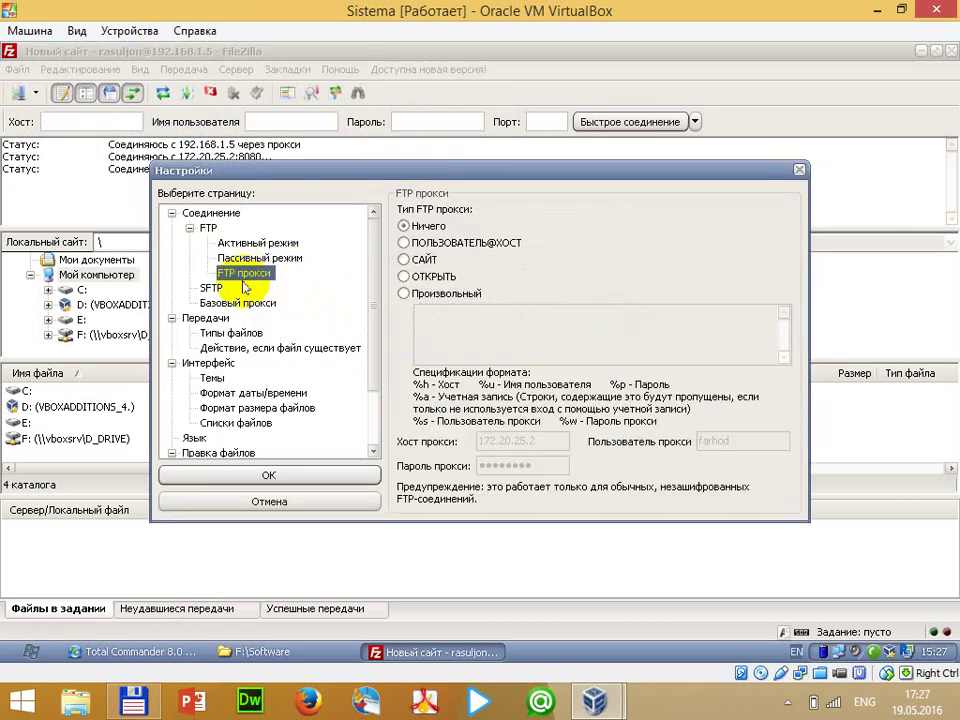
{"action": "left_click", "coordinate": [210, 286]}
{"action": "left_click", "coordinate": [215, 300]}
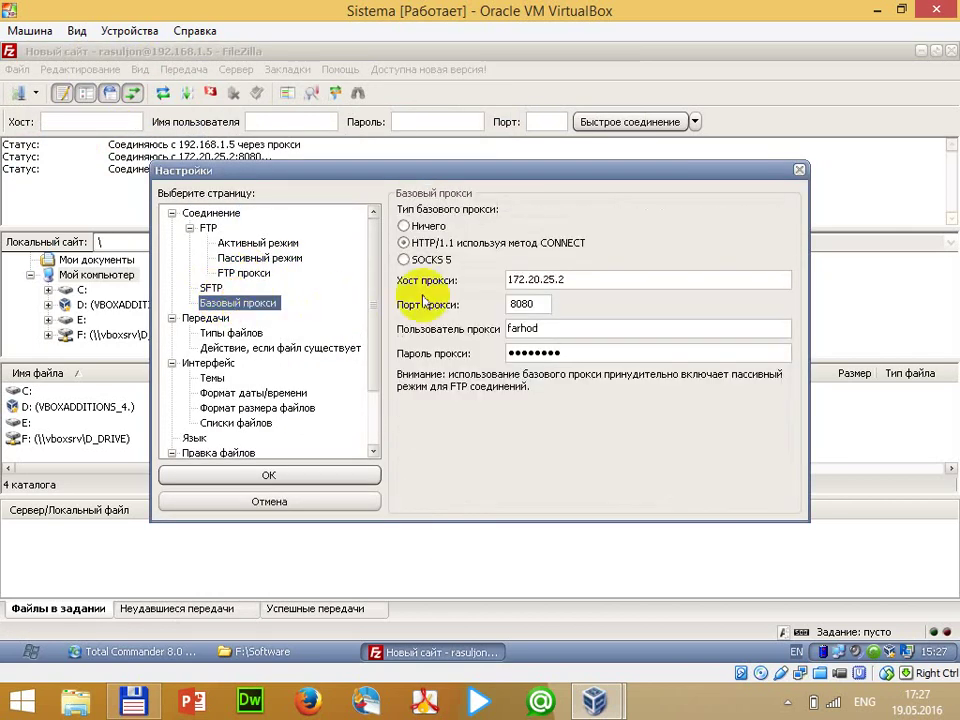
{"action": "left_click", "coordinate": [441, 226]}
{"action": "left_click", "coordinate": [336, 476]}
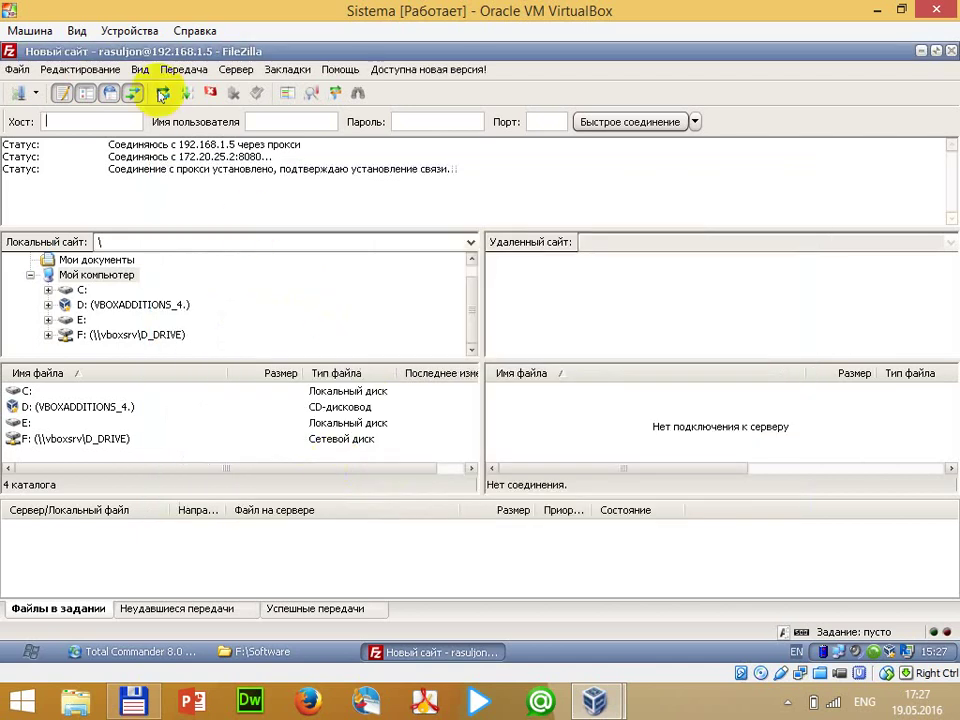
{"action": "left_click", "coordinate": [36, 93]}
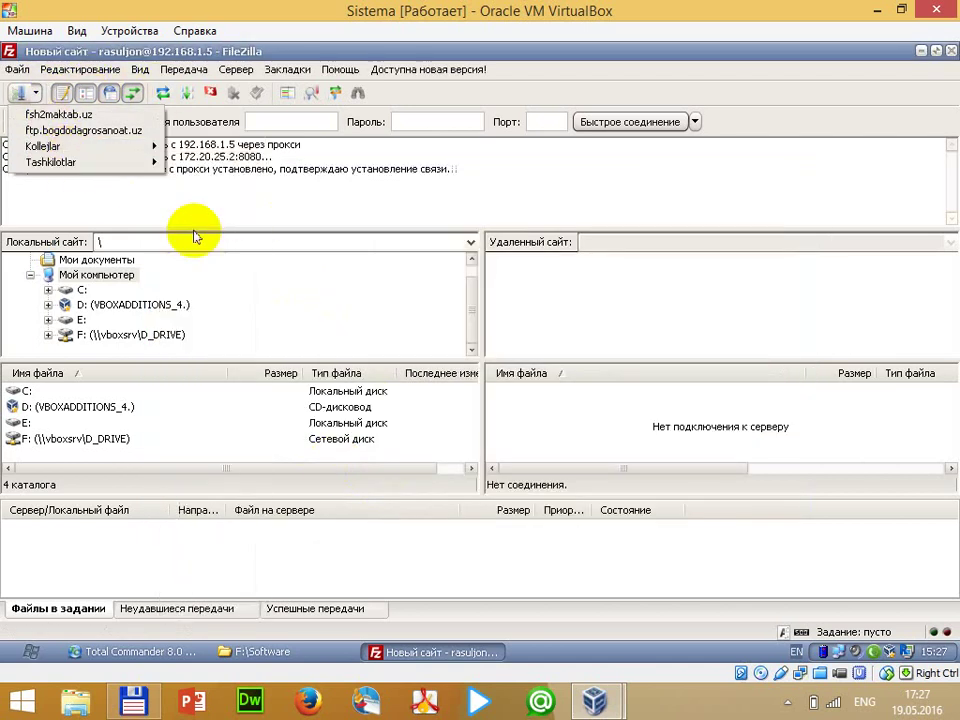
Connect to the Tashkilotlar site in the current tab and open the remote Install folder
{"action": "mouse_move", "coordinate": [130, 162]}
{"action": "left_click", "coordinate": [208, 240]}
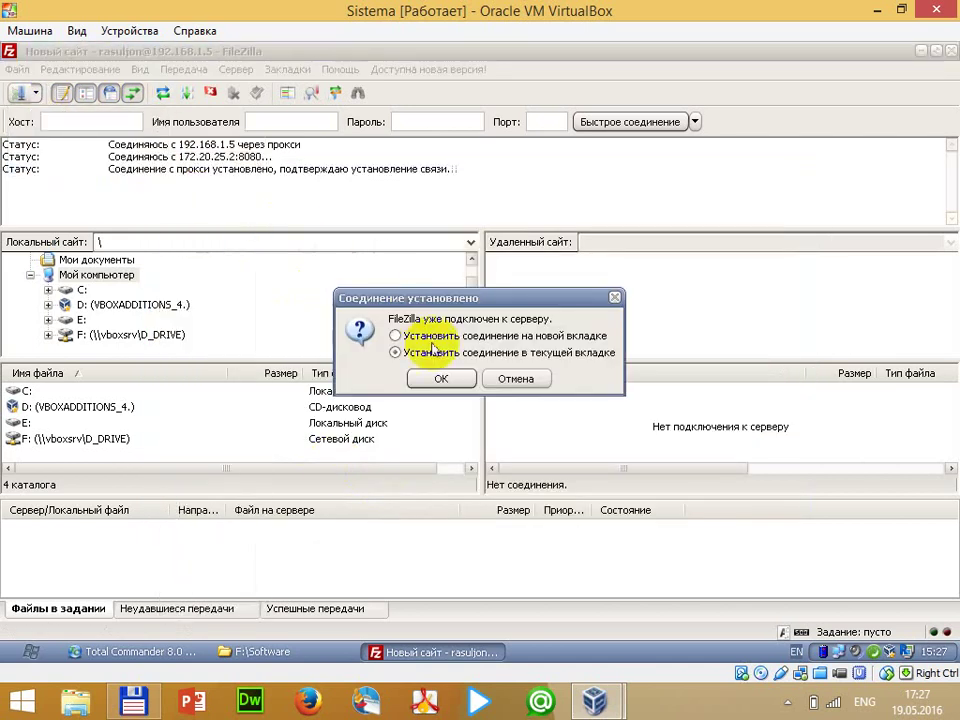
{"action": "left_click", "coordinate": [440, 379]}
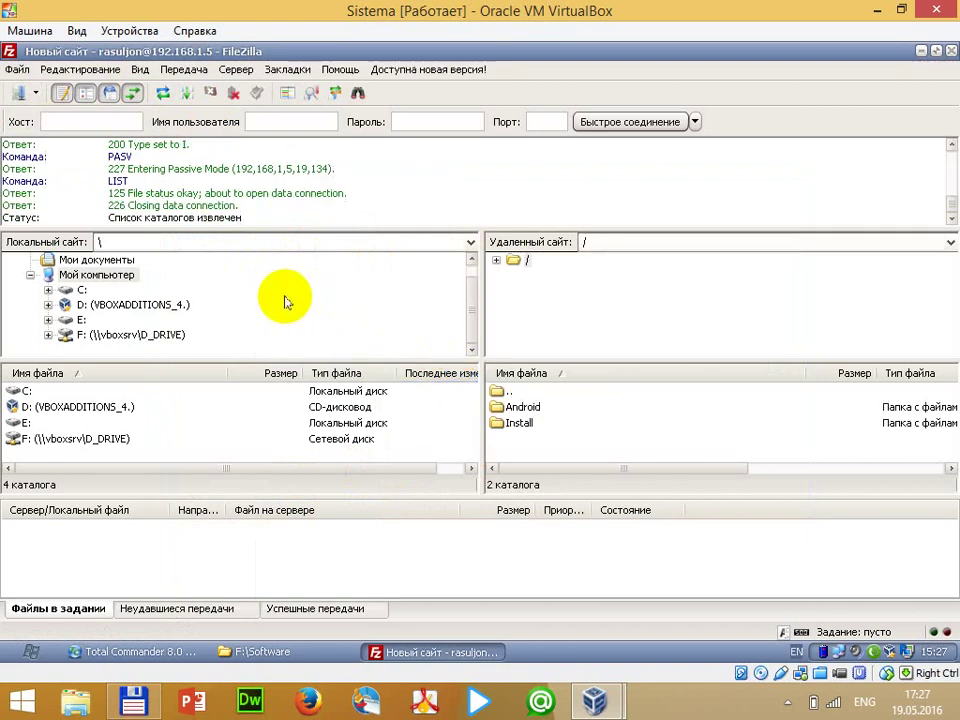
{"action": "left_click", "coordinate": [521, 407]}
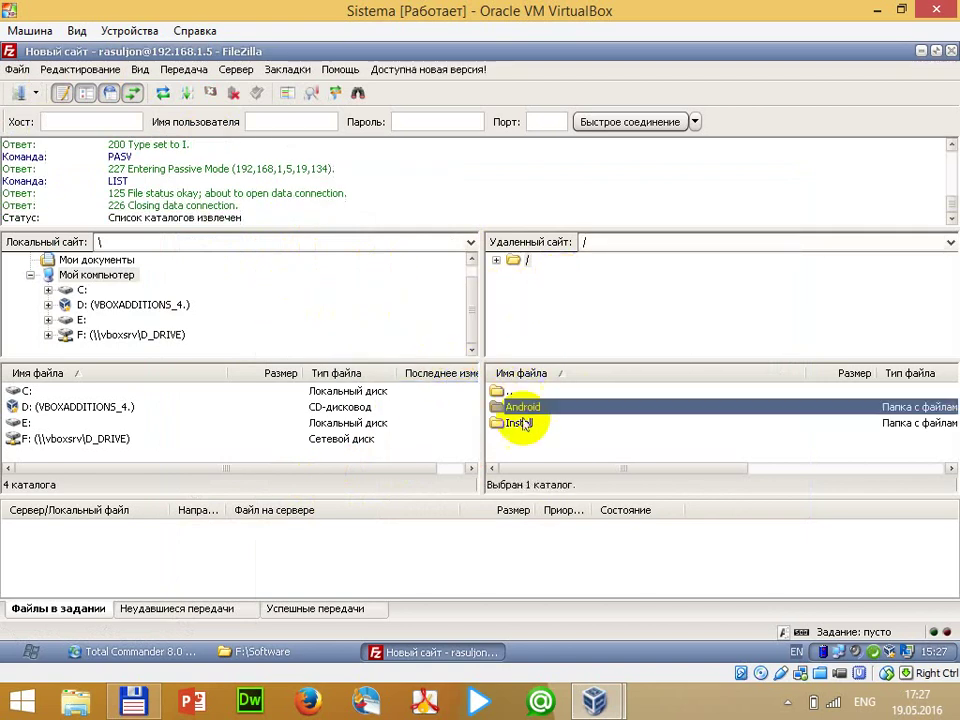
{"action": "left_click", "coordinate": [524, 425]}
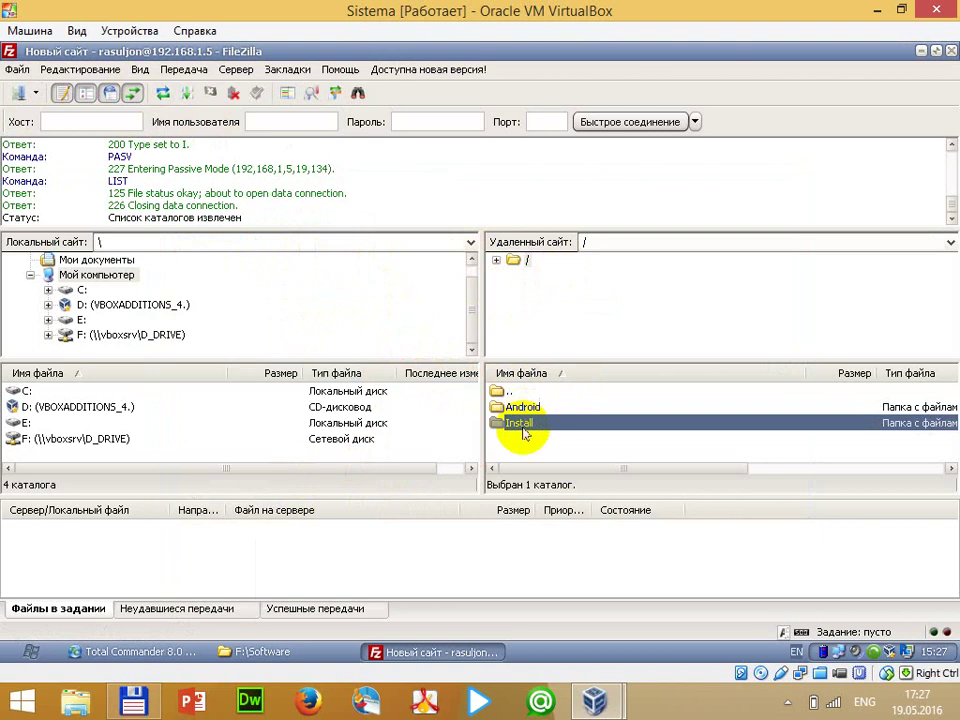
{"action": "double_click", "coordinate": [519, 425]}
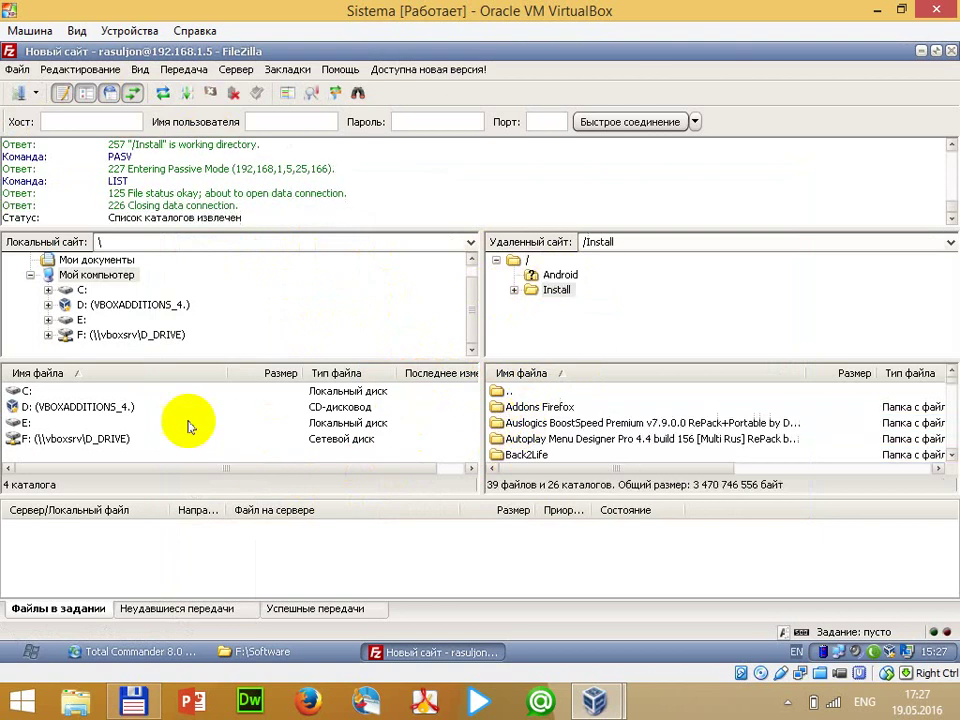
Download ABBYY FineReader 8.0 Professional Edition.zip from /Install to E:\, then minimize FileZilla
{"action": "left_click", "coordinate": [52, 426]}
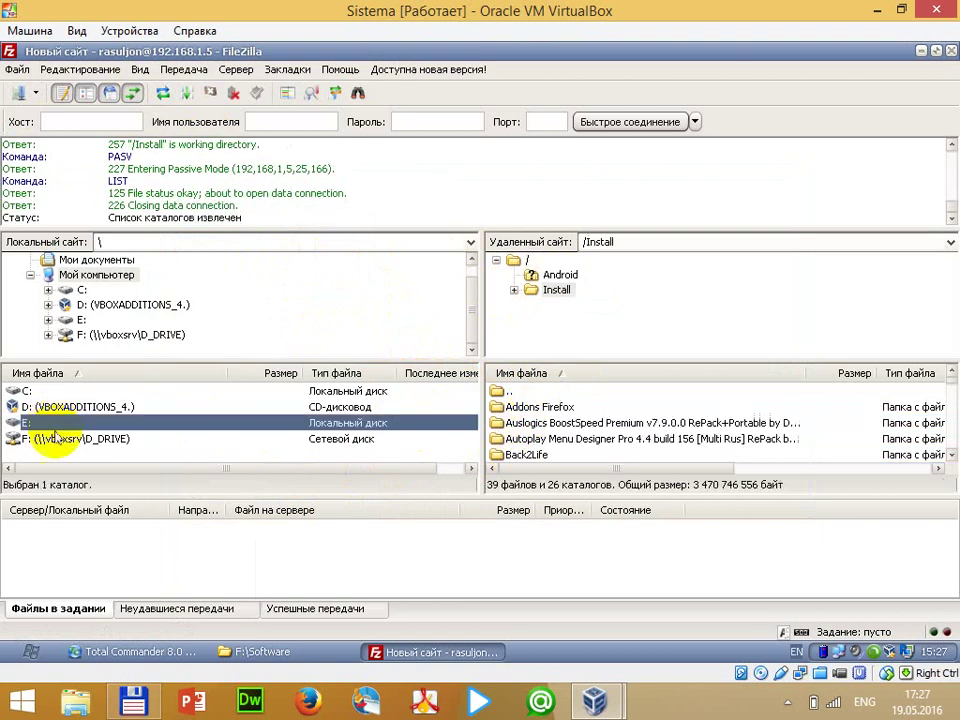
{"action": "left_click", "coordinate": [600, 425]}
{"action": "scroll", "coordinate": [626, 430], "scroll_direction": "down", "scroll_amount": 5}
{"action": "scroll", "coordinate": [632, 438], "scroll_direction": "down", "scroll_amount": 8}
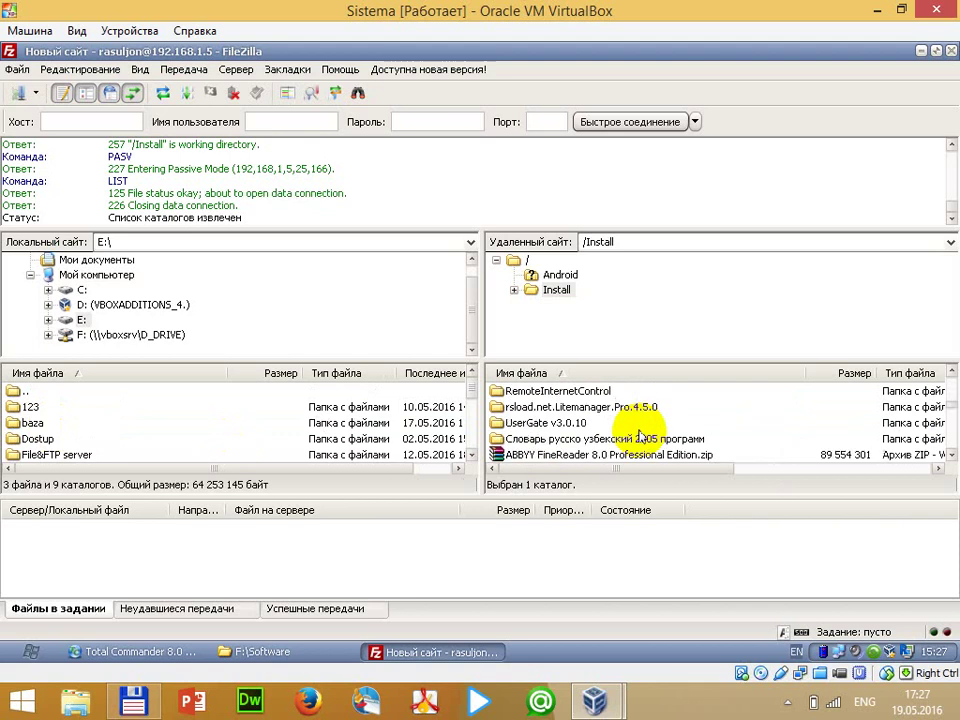
{"action": "scroll", "coordinate": [634, 436], "scroll_direction": "up", "scroll_amount": 1}
{"action": "scroll", "coordinate": [636, 430], "scroll_direction": "up", "scroll_amount": 1}
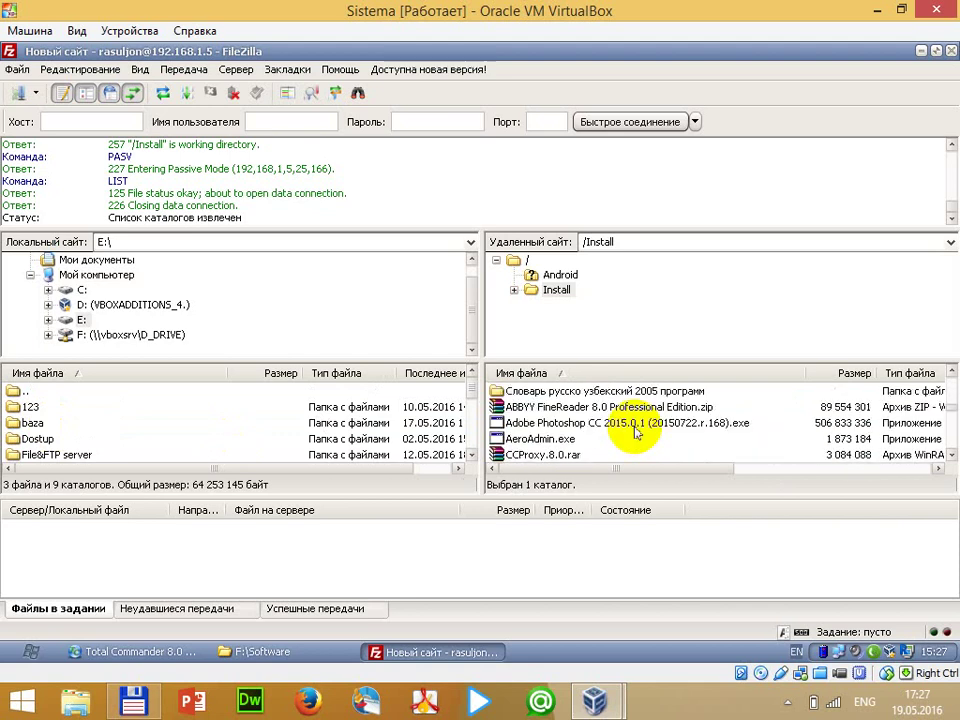
{"action": "left_click", "coordinate": [600, 407]}
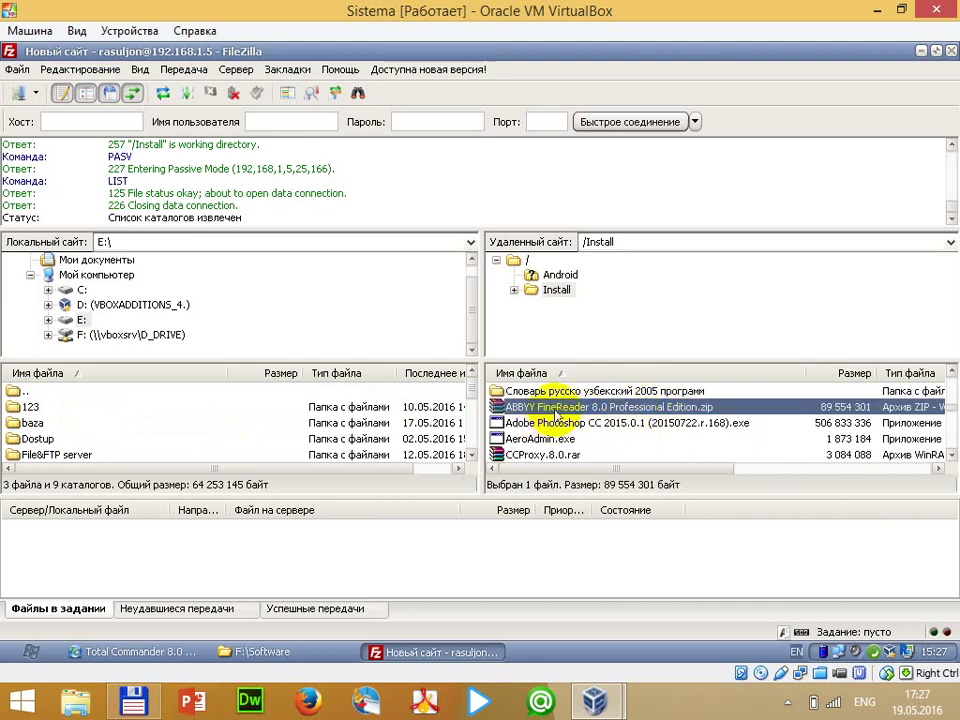
{"action": "mouse_move", "coordinate": [512, 408]}
{"action": "left_mouse_down"}
{"action": "mouse_move", "coordinate": [428, 407]}
{"action": "mouse_move", "coordinate": [418, 423]}
{"action": "mouse_move", "coordinate": [420, 405]}
{"action": "mouse_move", "coordinate": [405, 408]}
{"action": "mouse_move", "coordinate": [530, 413]}
{"action": "left_mouse_up"}
{"action": "double_click", "coordinate": [531, 412]}
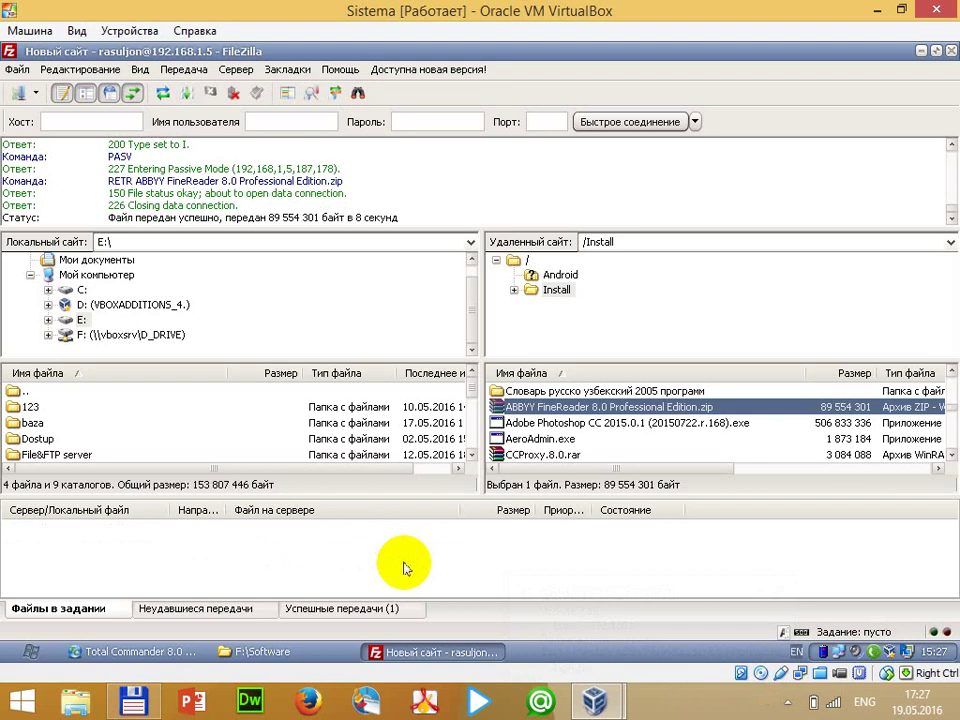
{"action": "left_click", "coordinate": [921, 50]}
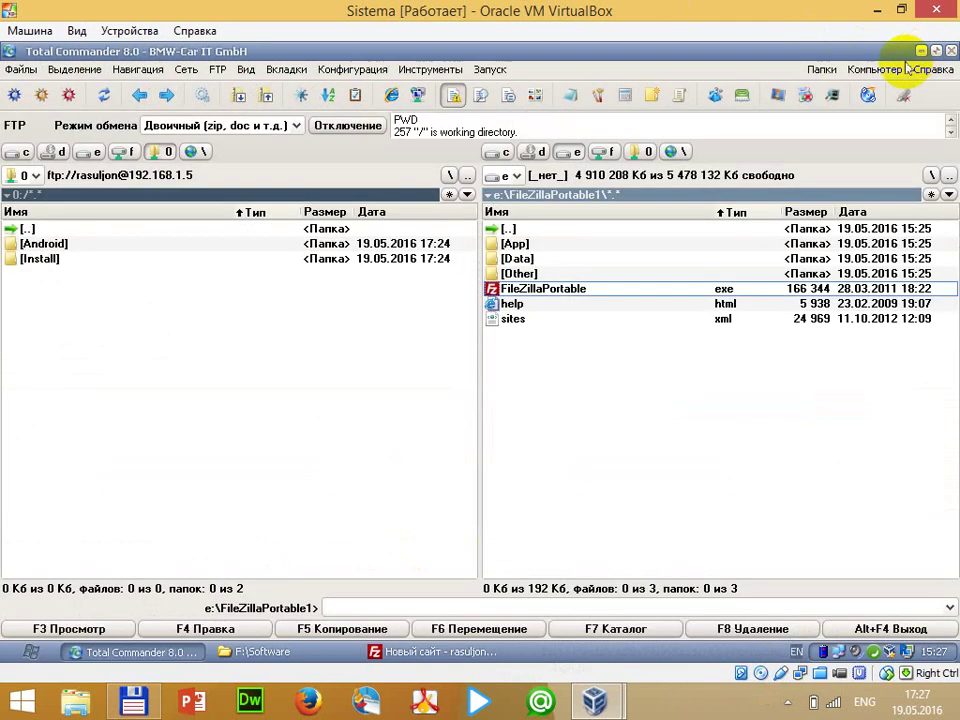
Open the FTP server's Install folder and sort its listing by size
{"action": "left_click", "coordinate": [536, 229]}
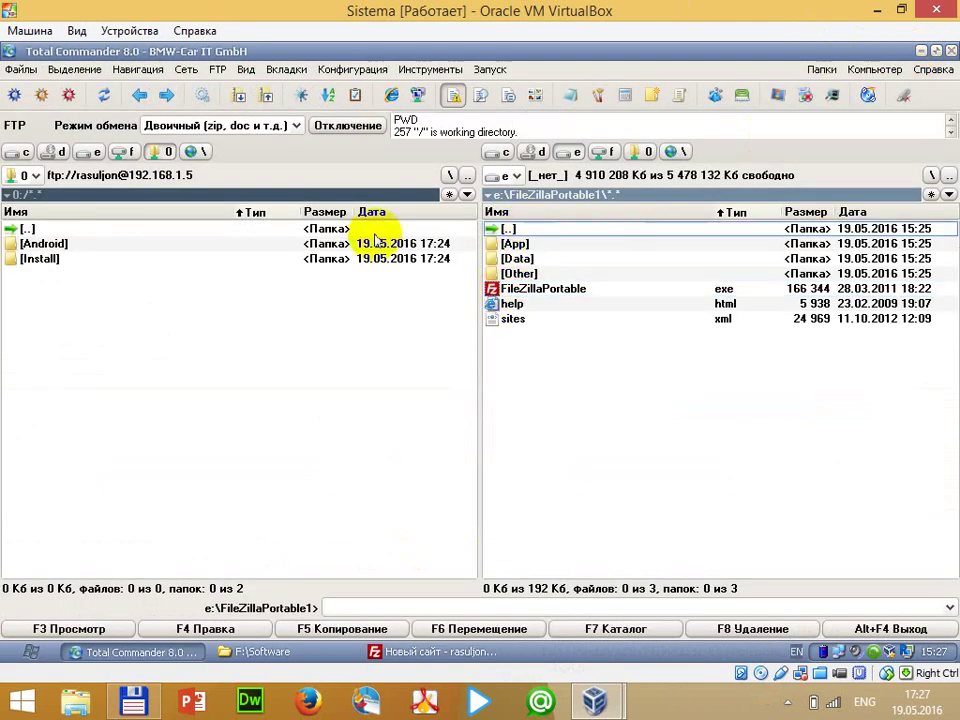
{"action": "double_click", "coordinate": [95, 259]}
{"action": "scroll", "coordinate": [198, 390], "scroll_direction": "down", "scroll_amount": 1}
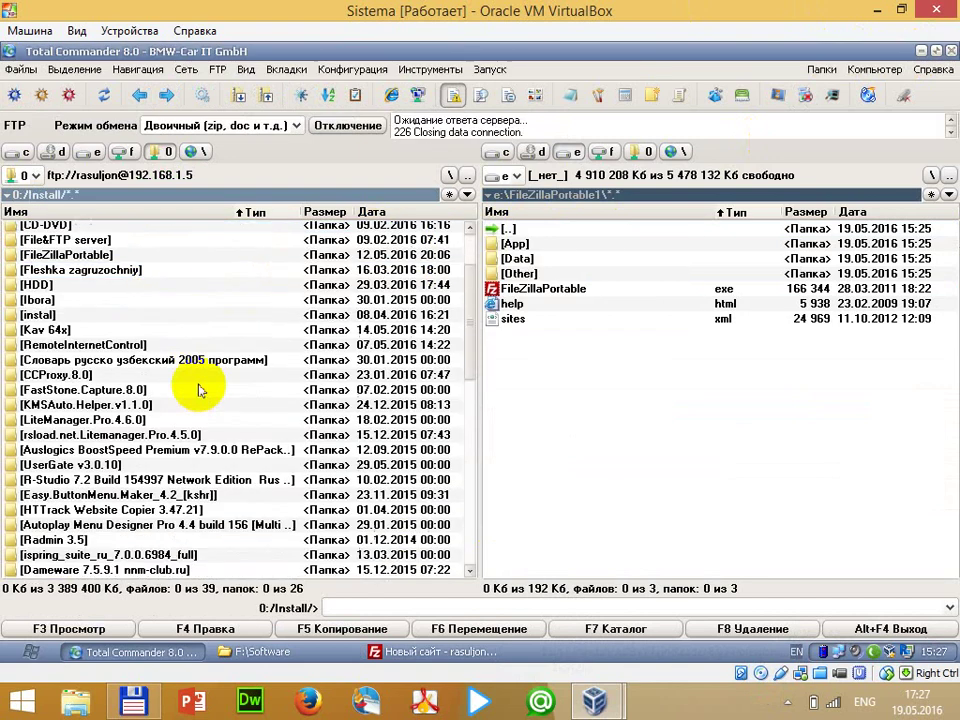
{"action": "scroll", "coordinate": [198, 390], "scroll_direction": "down", "scroll_amount": 8}
{"action": "scroll", "coordinate": [210, 377], "scroll_direction": "up", "scroll_amount": 4}
{"action": "left_click", "coordinate": [330, 212]}
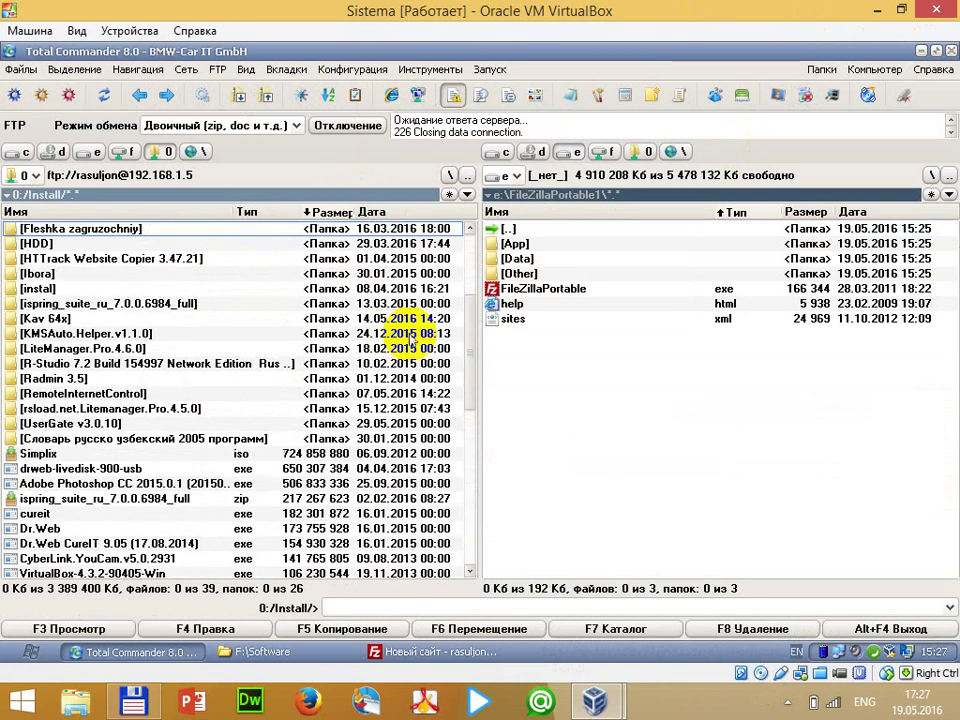
{"action": "scroll", "coordinate": [440, 390], "scroll_direction": "down", "scroll_amount": 4}
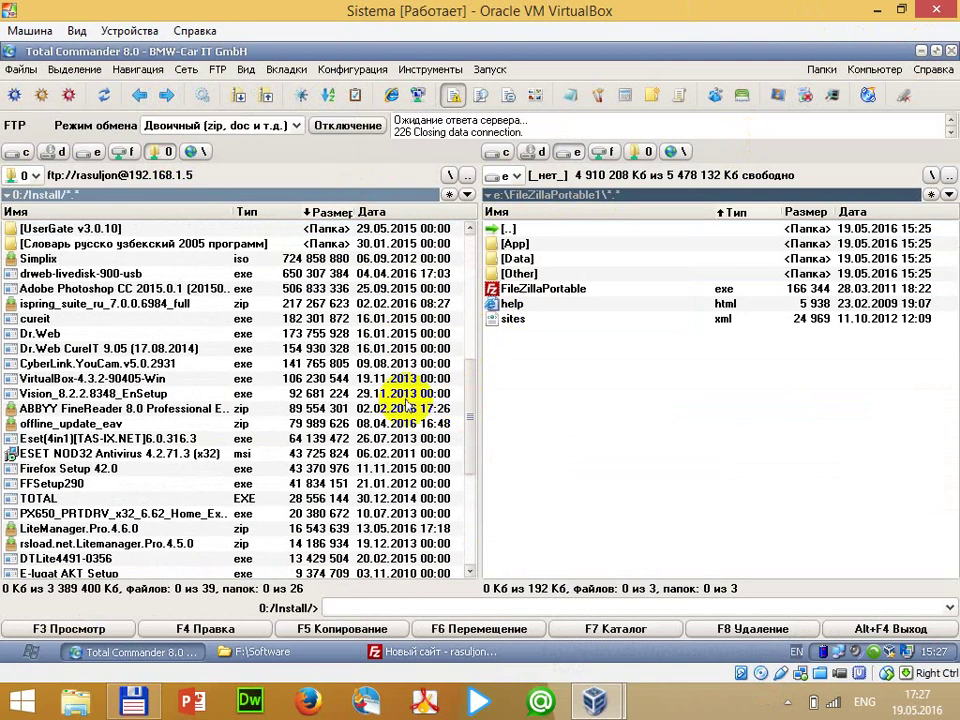
Copy ABBYY FineReader 8.0 Professional Edition.zip into e:\Dostup and dismiss the server notification
{"action": "left_click", "coordinate": [512, 231]}
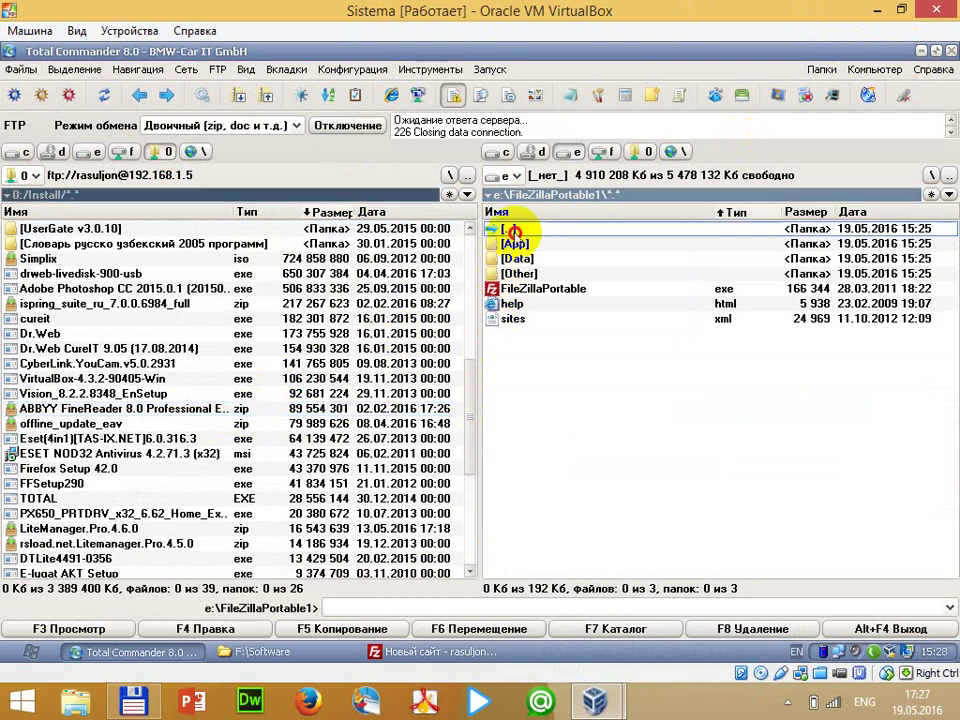
{"action": "double_click", "coordinate": [512, 231]}
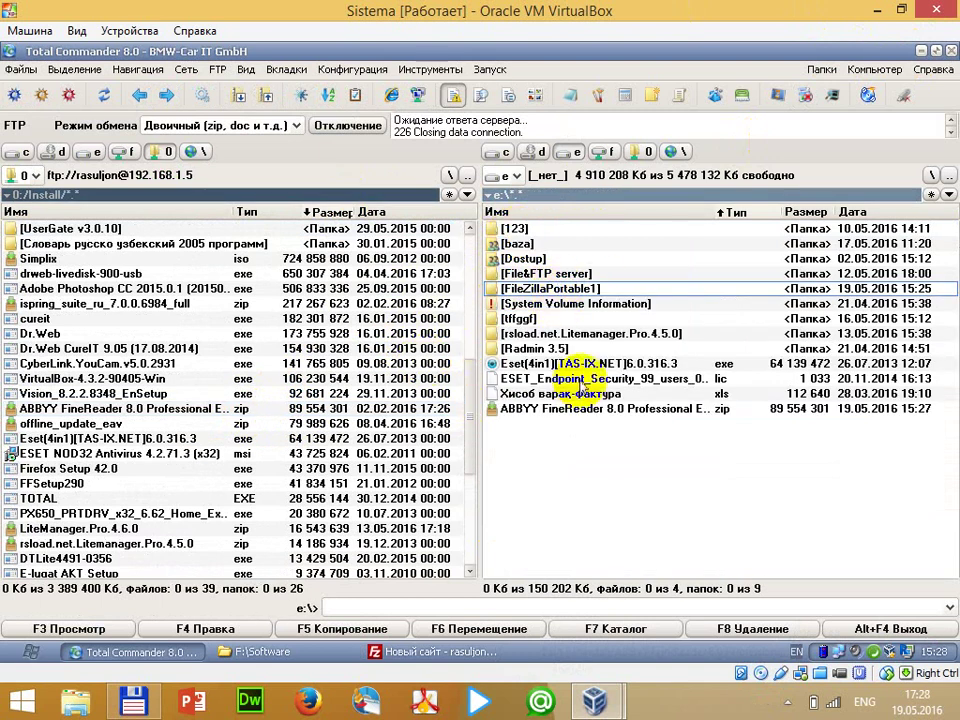
{"action": "double_click", "coordinate": [553, 258]}
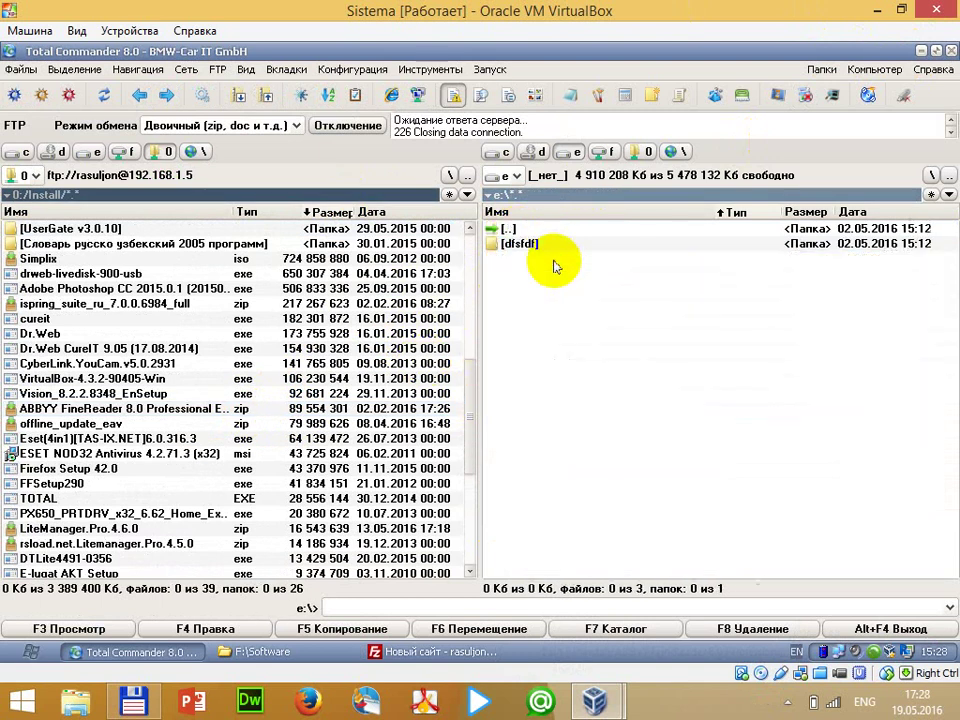
{"action": "left_click", "coordinate": [378, 410]}
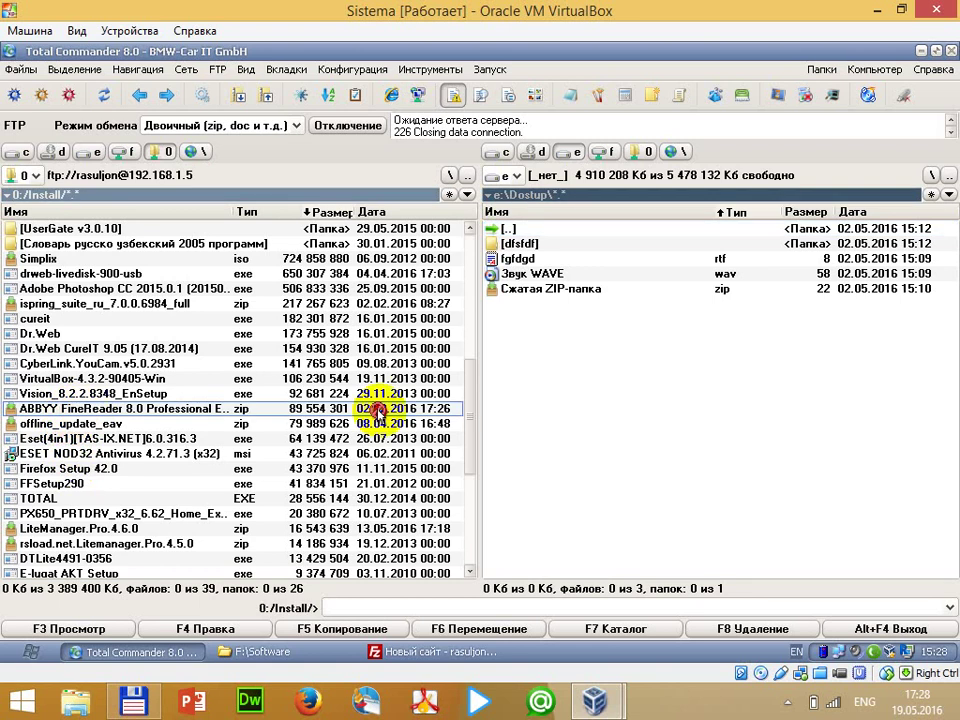
{"action": "key", "text": "F5"}
{"action": "left_click", "coordinate": [428, 369]}
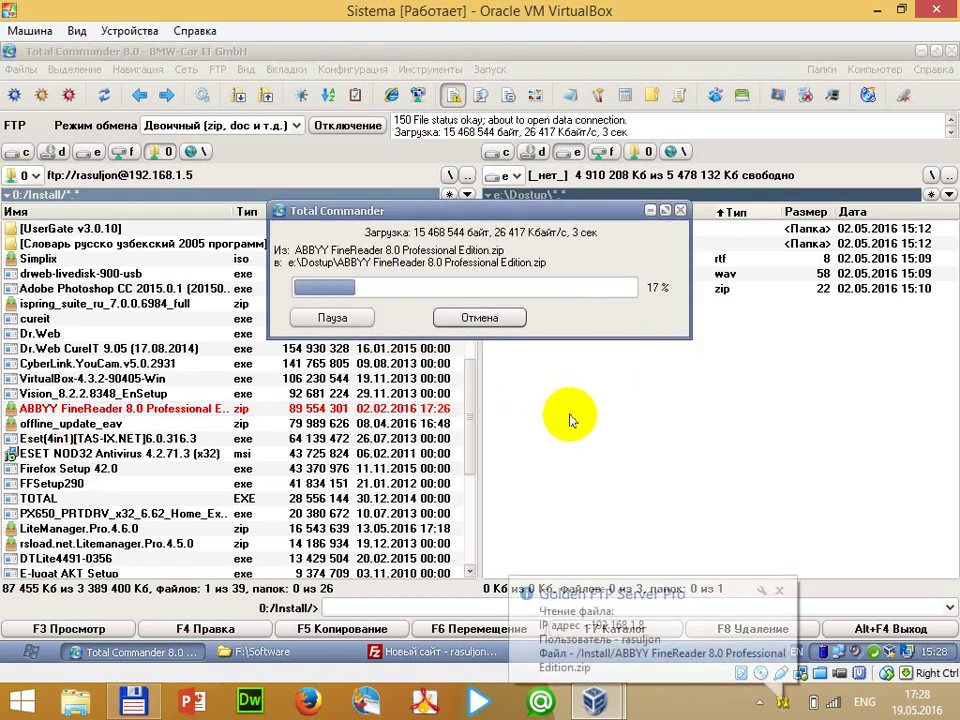
{"action": "left_click", "coordinate": [779, 592]}
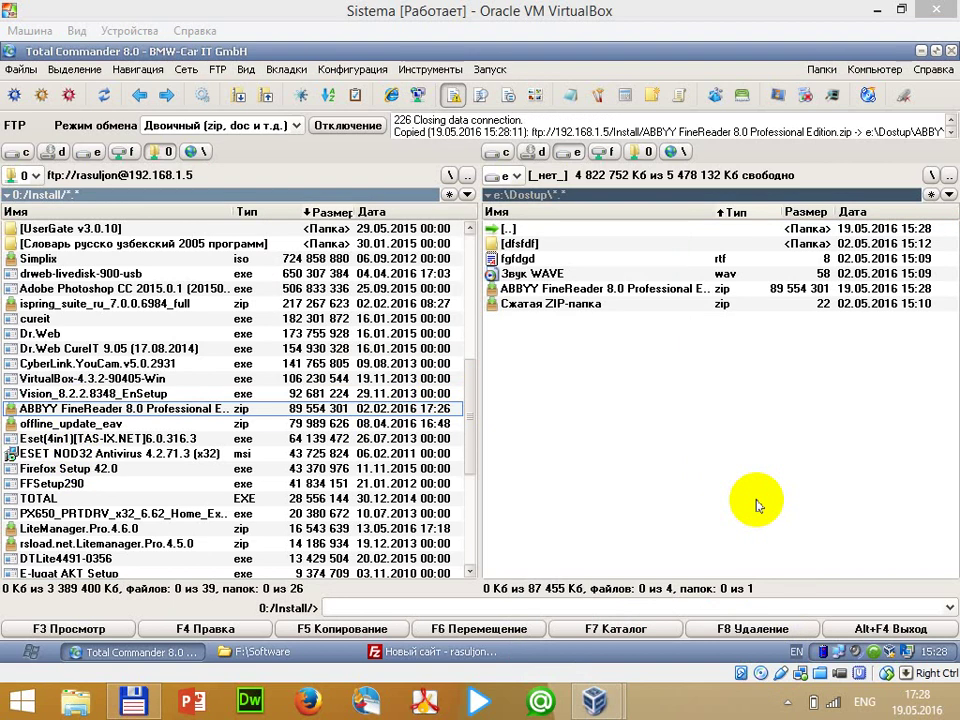
{"action": "double_click", "coordinate": [545, 231]}
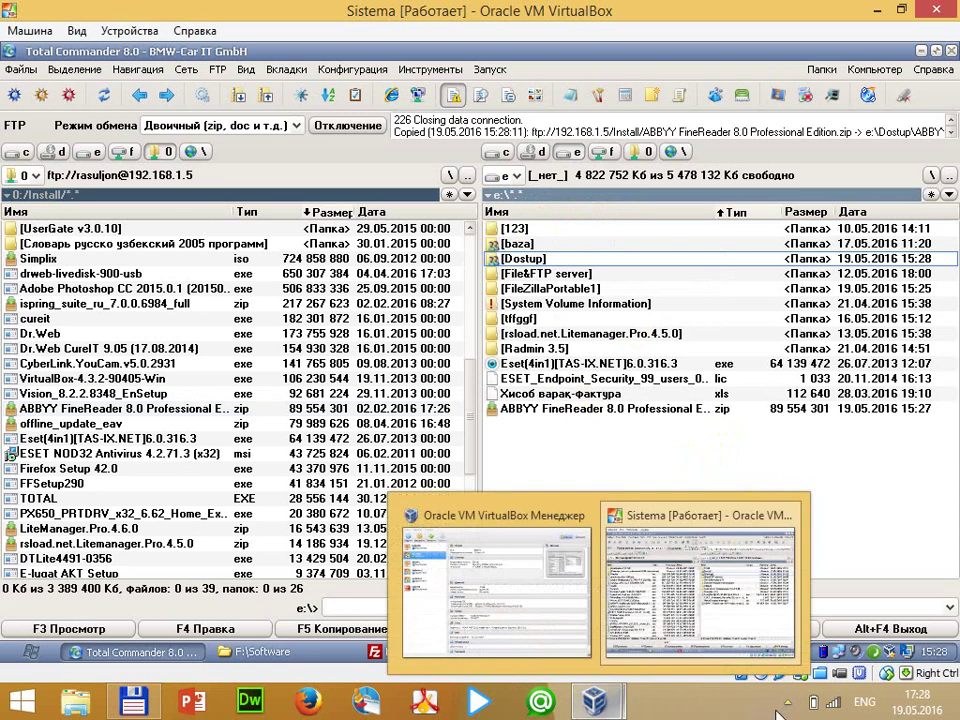
Open Golden FTP Server's settings from the tray and select the administrators' user
{"action": "left_click", "coordinate": [790, 706]}
{"action": "right_click", "coordinate": [771, 575]}
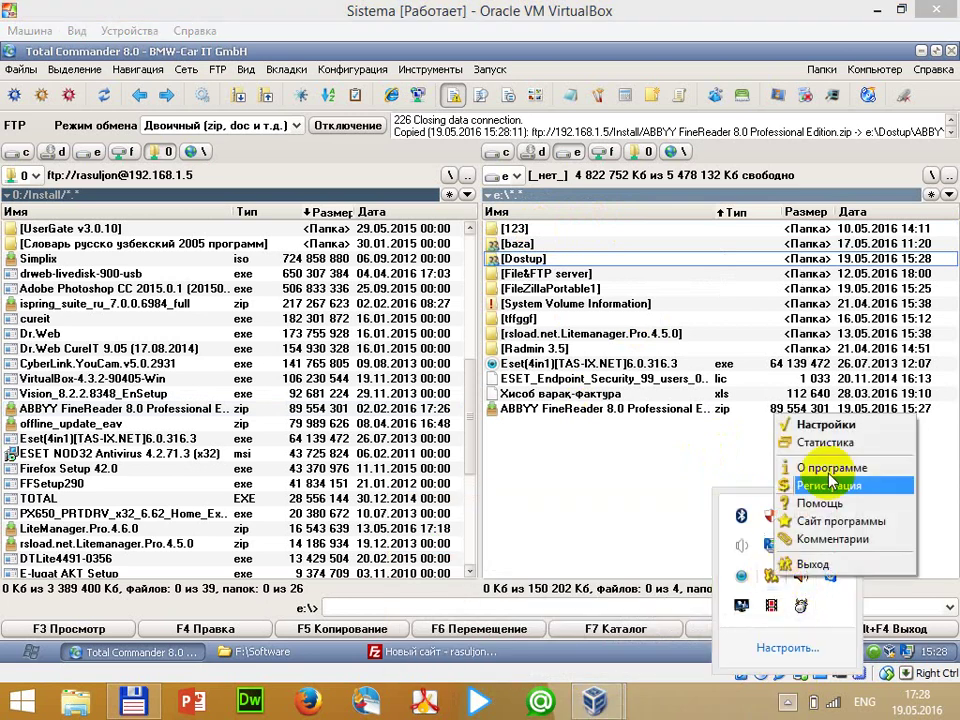
{"action": "left_click", "coordinate": [830, 426]}
{"action": "left_click", "coordinate": [455, 241]}
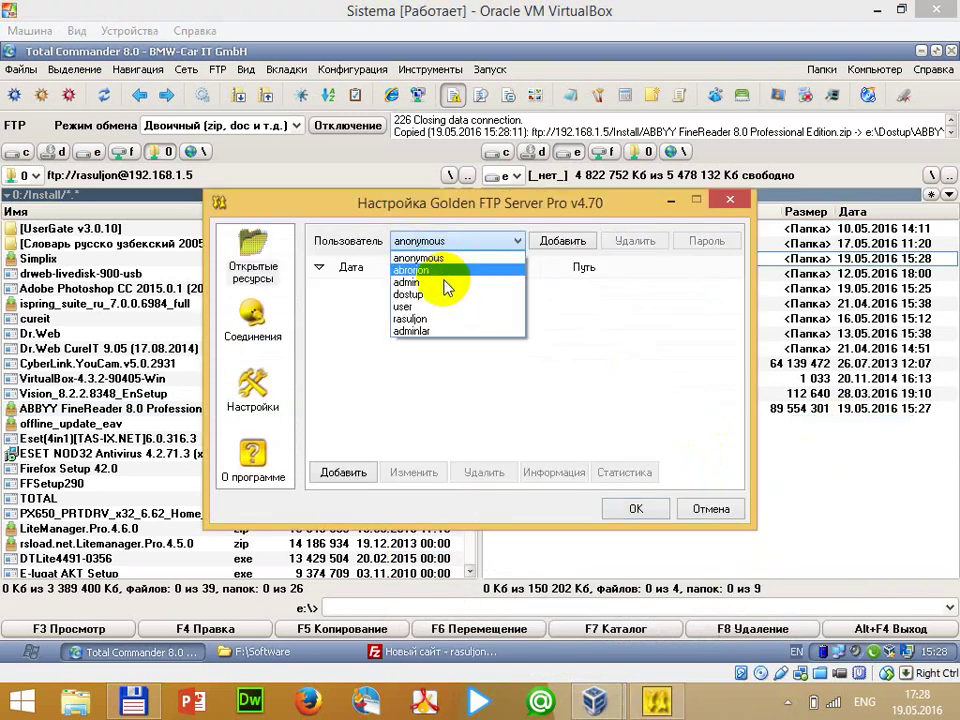
{"action": "left_click", "coordinate": [428, 331]}
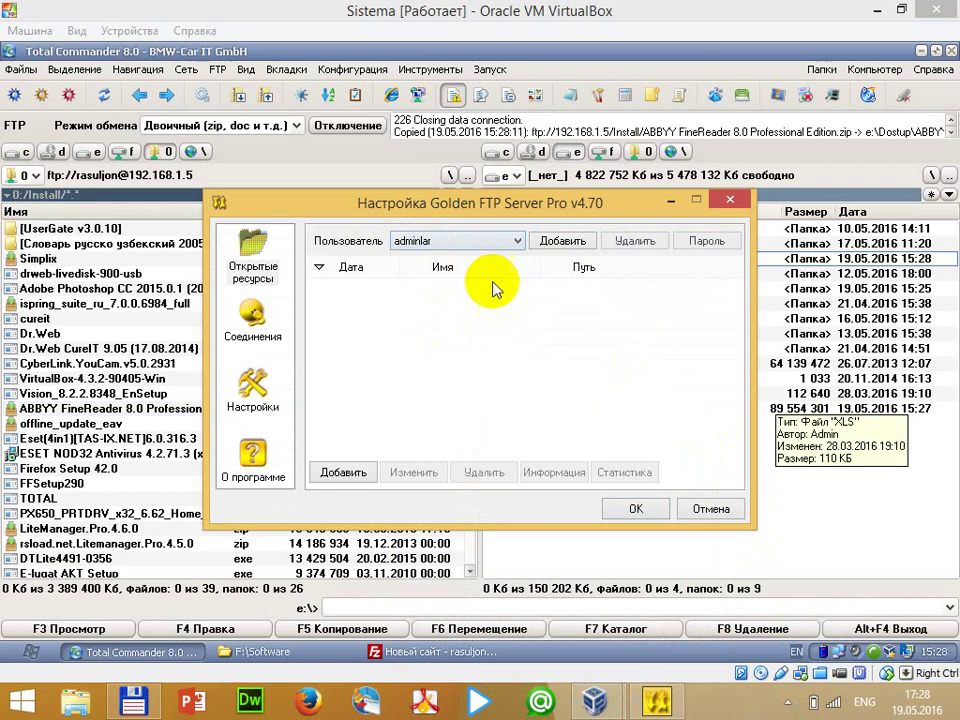
Add drive D:\ as share D with full access and apply the settings
{"action": "left_click", "coordinate": [362, 470]}
{"action": "left_click", "coordinate": [664, 363]}
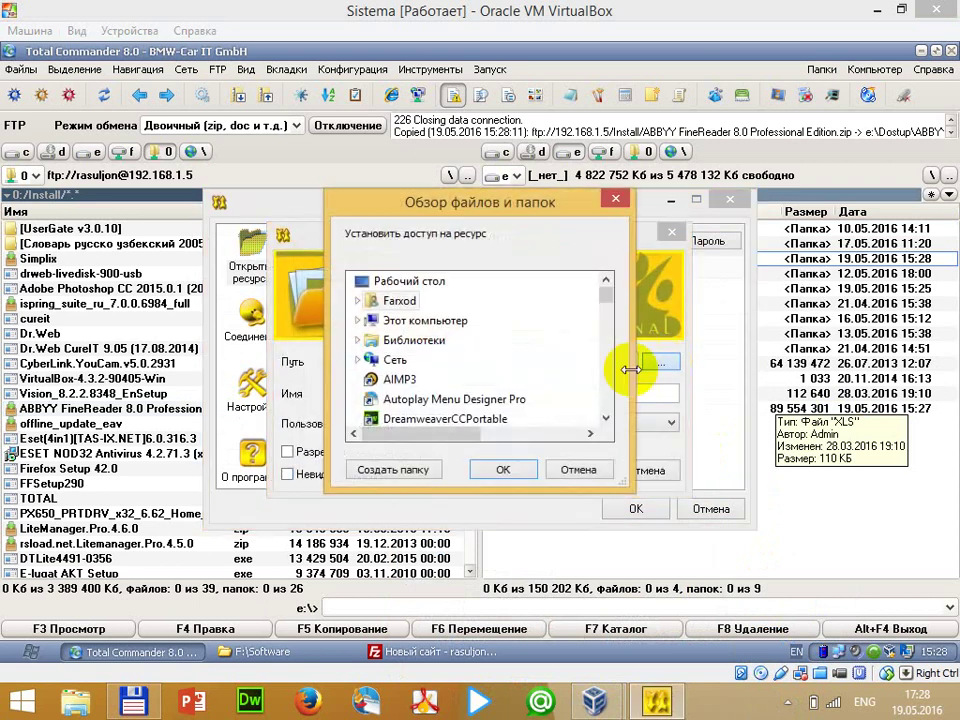
{"action": "left_click", "coordinate": [430, 322]}
{"action": "scroll", "coordinate": [470, 370], "scroll_direction": "down", "scroll_amount": 2}
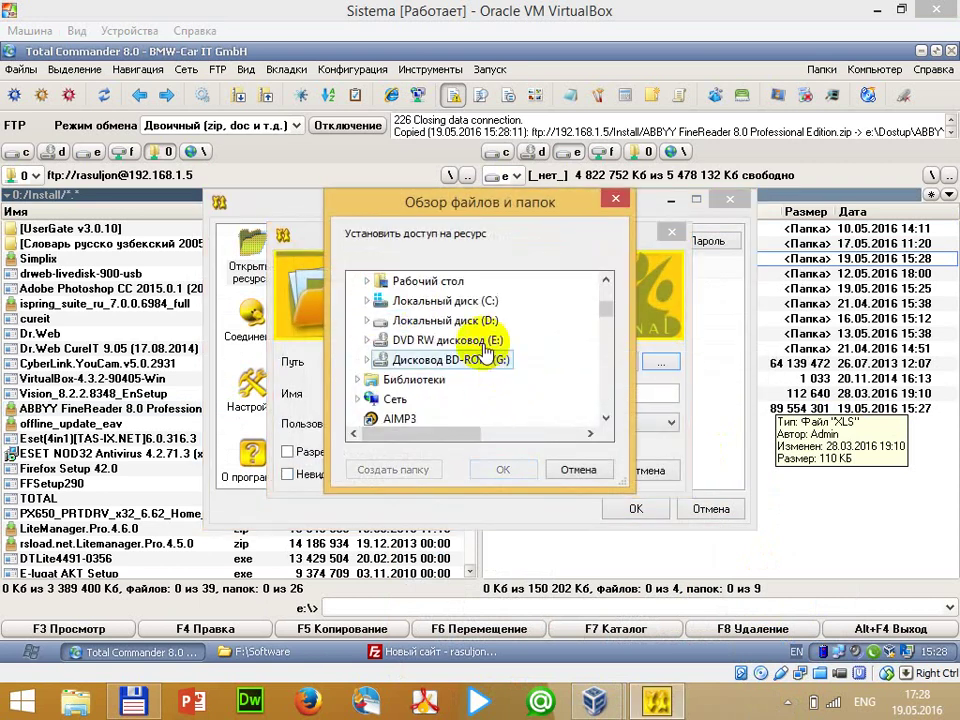
{"action": "left_click", "coordinate": [435, 306]}
{"action": "left_click", "coordinate": [502, 469]}
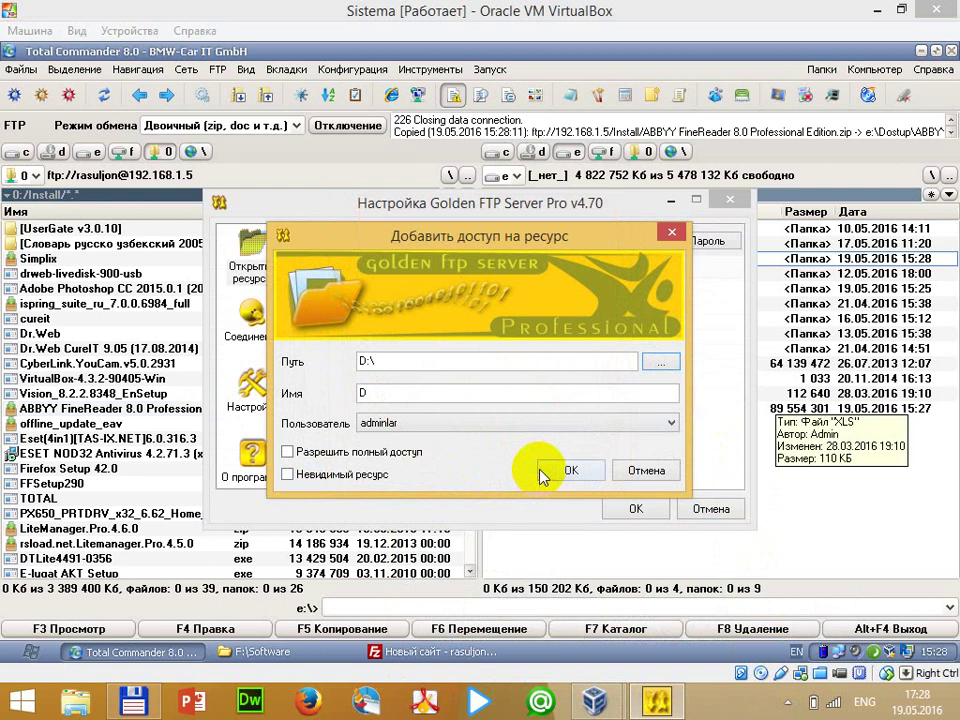
{"action": "left_click", "coordinate": [300, 453]}
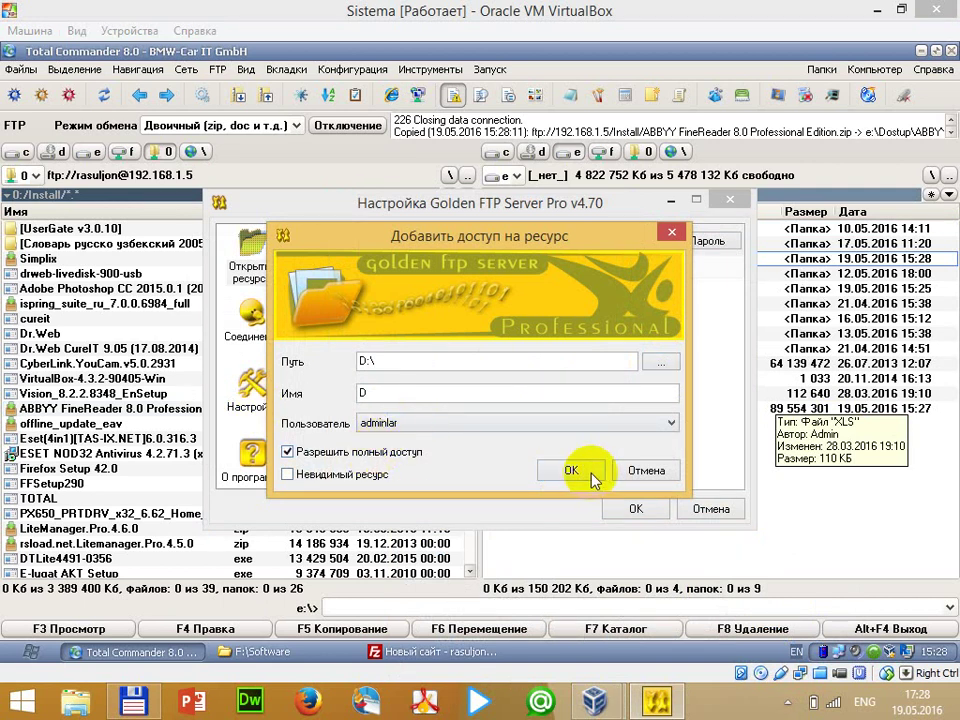
{"action": "left_click", "coordinate": [597, 474]}
{"action": "left_click", "coordinate": [638, 568]}
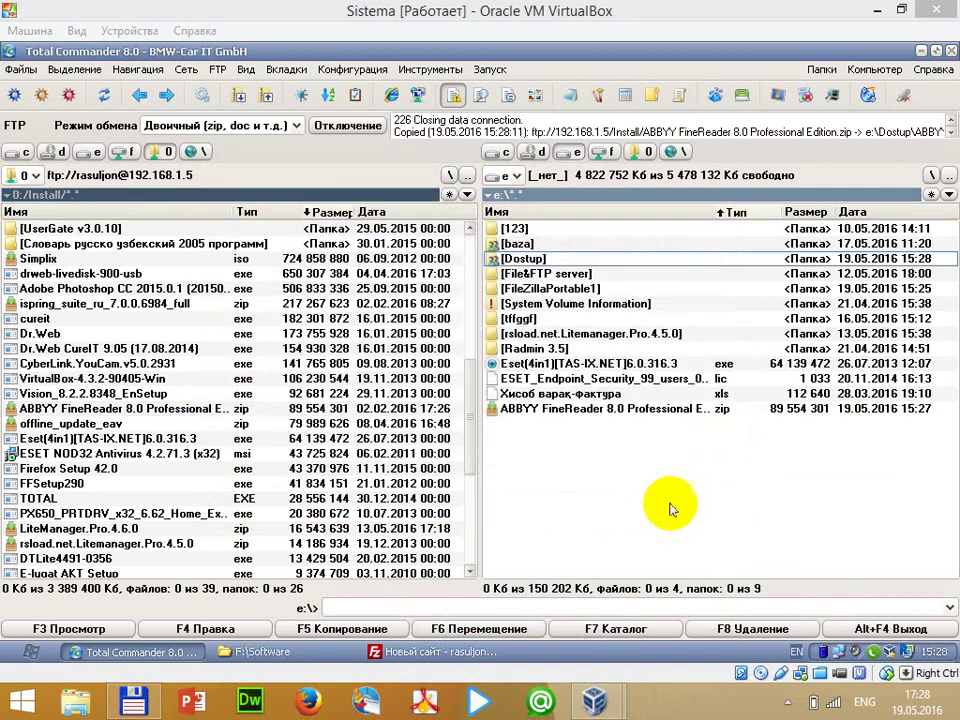
Disconnect from the current FTP session and start a new FTP connection entry
{"action": "left_click", "coordinate": [345, 125]}
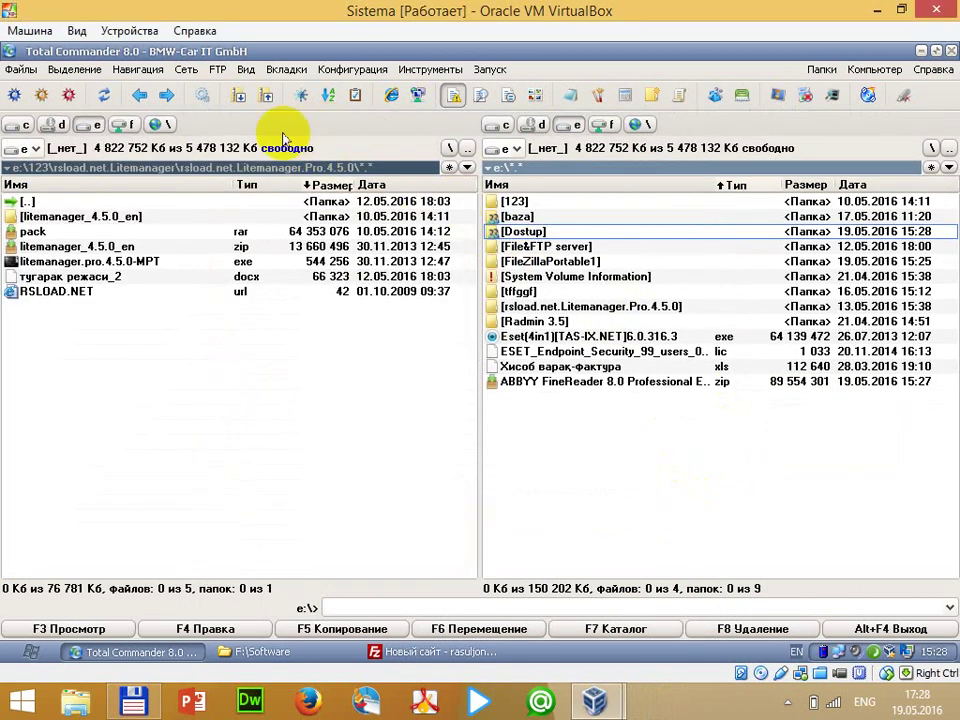
{"action": "left_click", "coordinate": [219, 70]}
{"action": "left_click", "coordinate": [290, 90]}
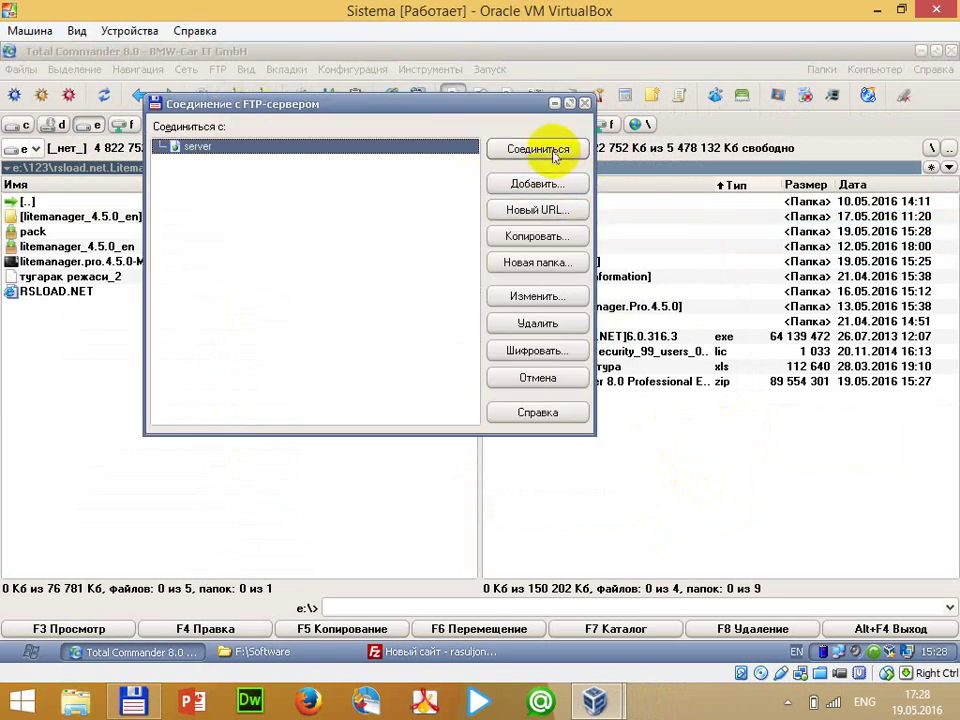
{"action": "left_click", "coordinate": [546, 185]}
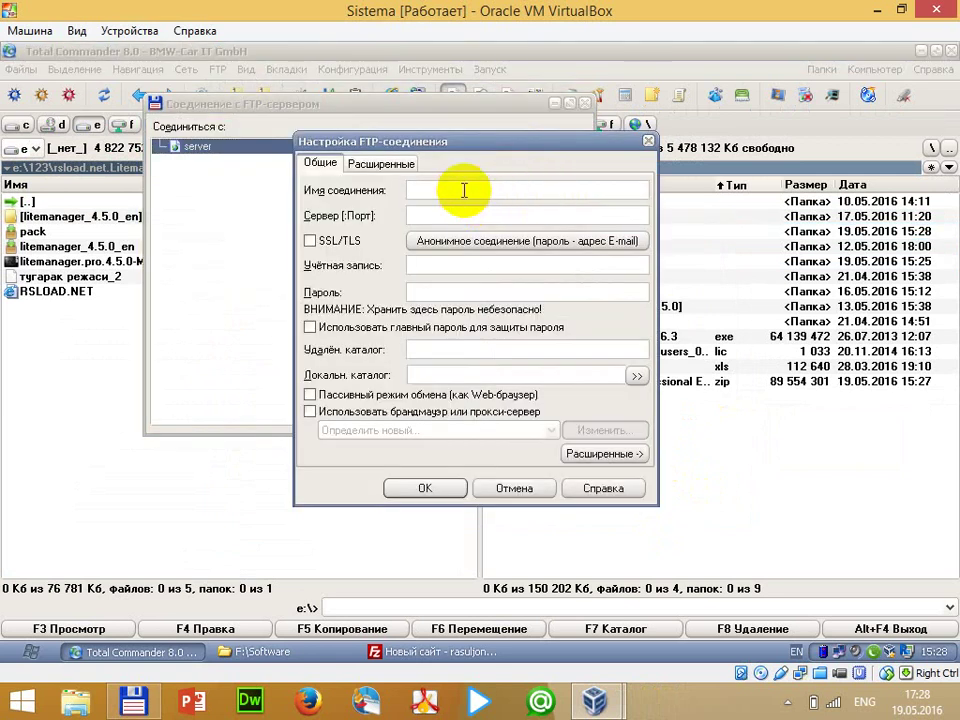
Save a connection named server2 to host 192.168.1.5 with account admin
{"action": "type", "text": "server2"}
{"action": "key", "text": "Tab"}
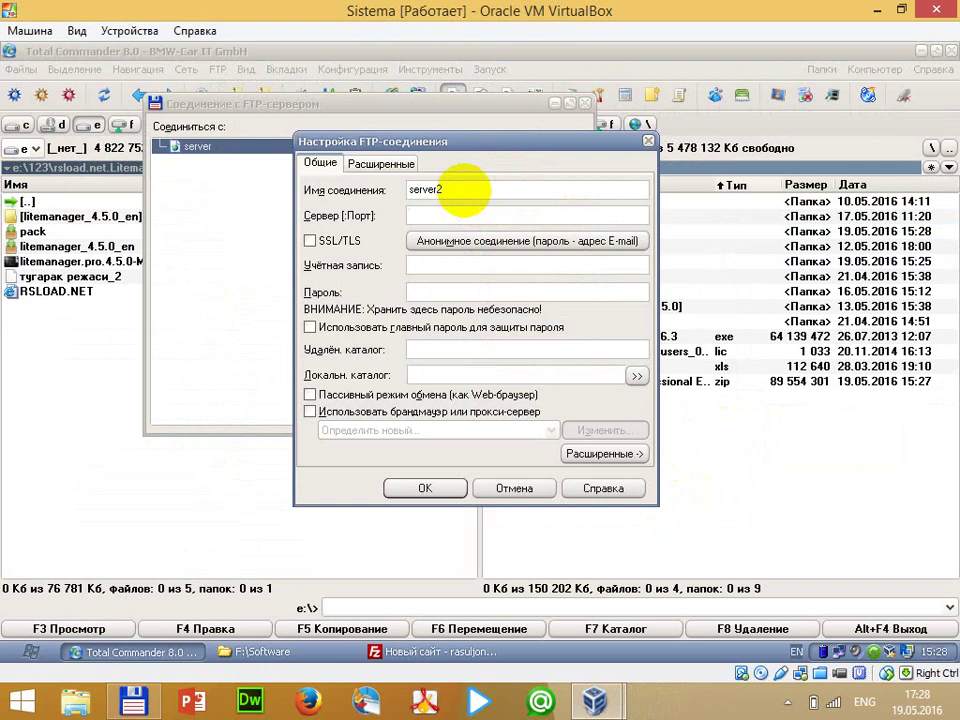
{"action": "type", "text": "adminlar"}
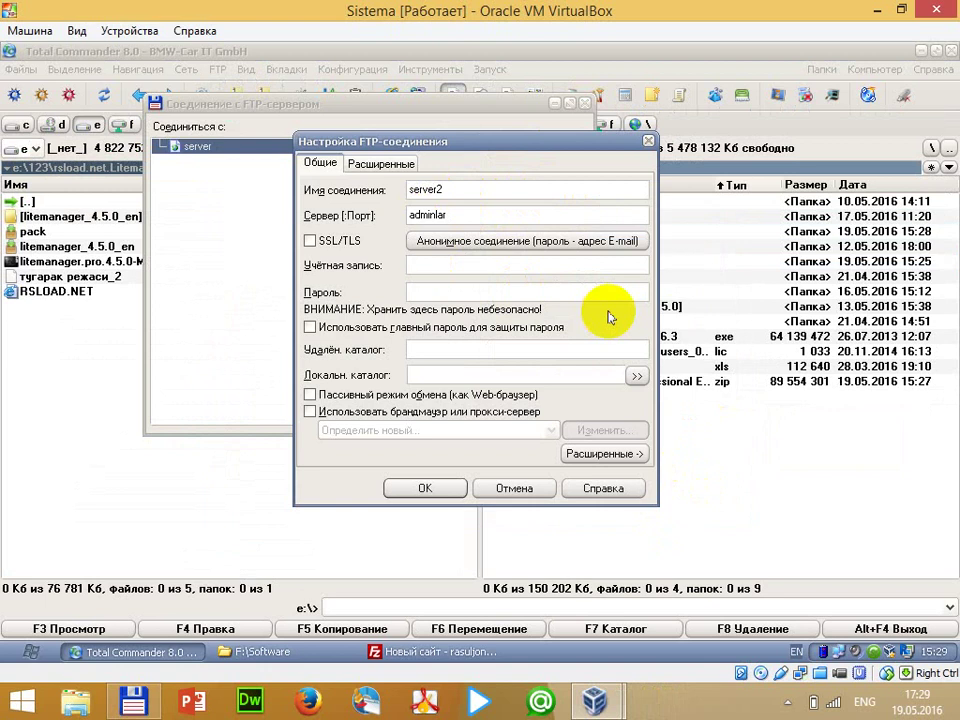
{"action": "double_click", "coordinate": [497, 214]}
{"action": "type", "text": "19"}
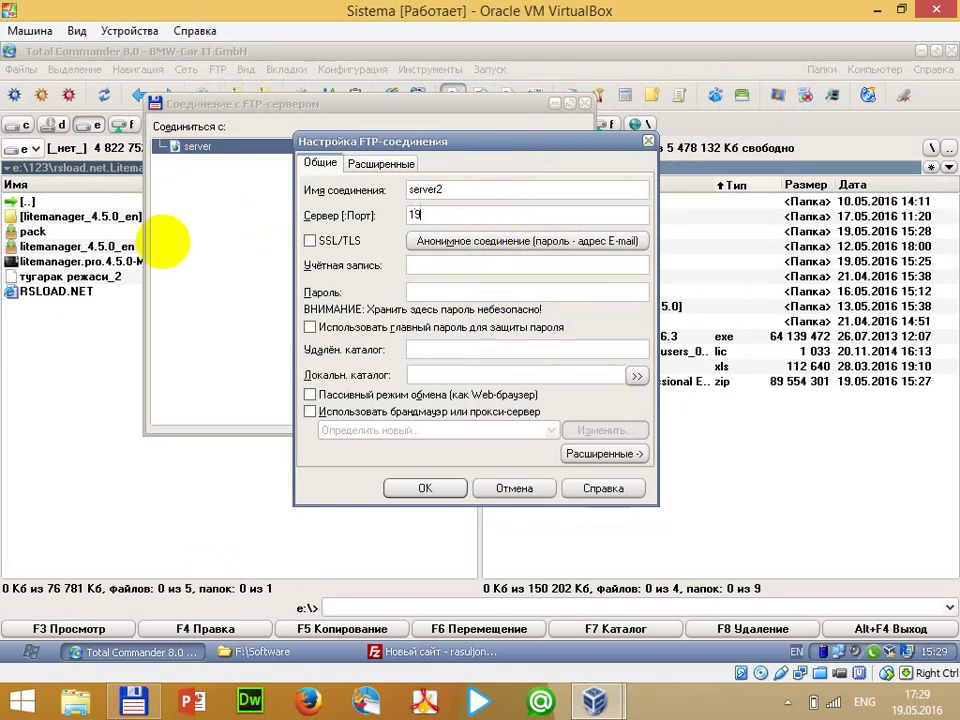
{"action": "type", "text": "2.168.1.5"}
{"action": "key", "text": "Tab"}
{"action": "key", "text": "Tab"}
{"action": "key", "text": "Tab"}
{"action": "type", "text": "adminlar"}
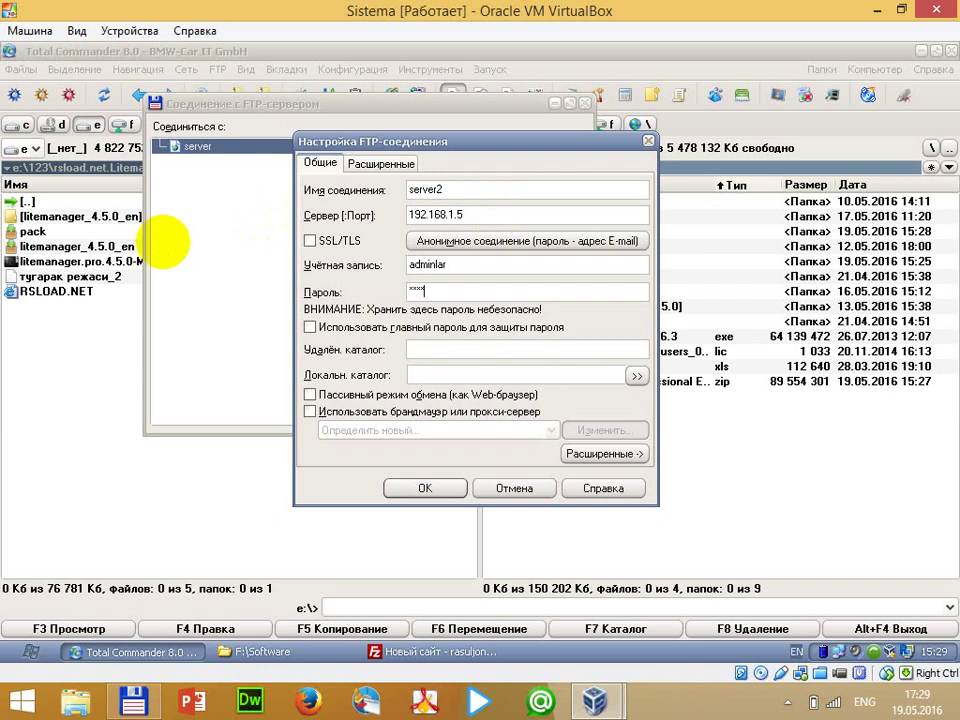
{"action": "key", "text": "Return"}
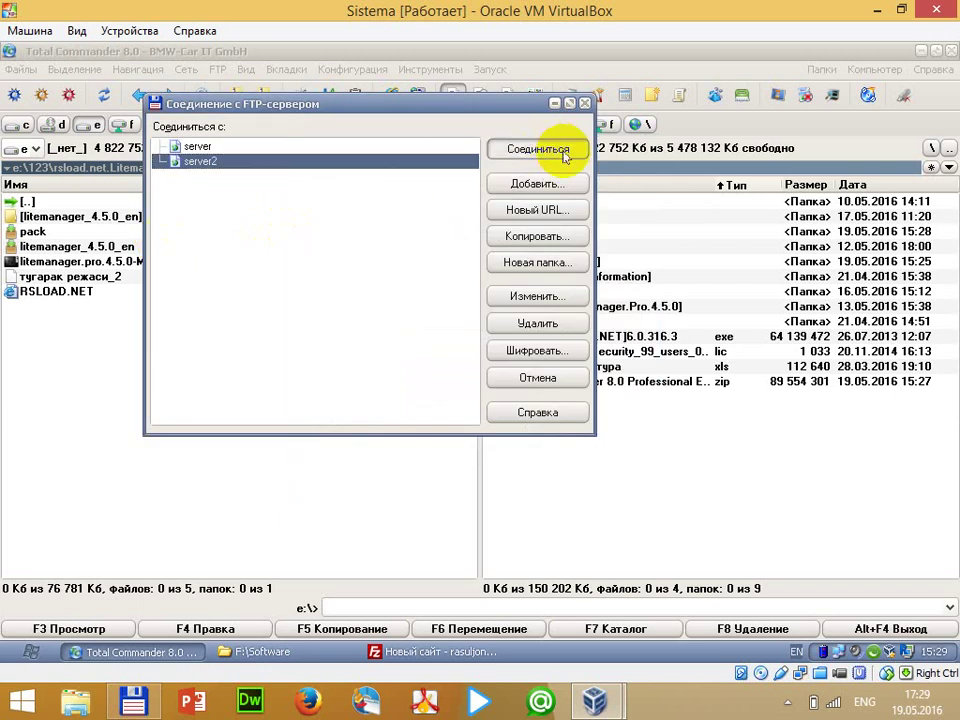
Connect to server2 and open its shared D folder
{"action": "left_click", "coordinate": [538, 150]}
{"action": "double_click", "coordinate": [551, 245]}
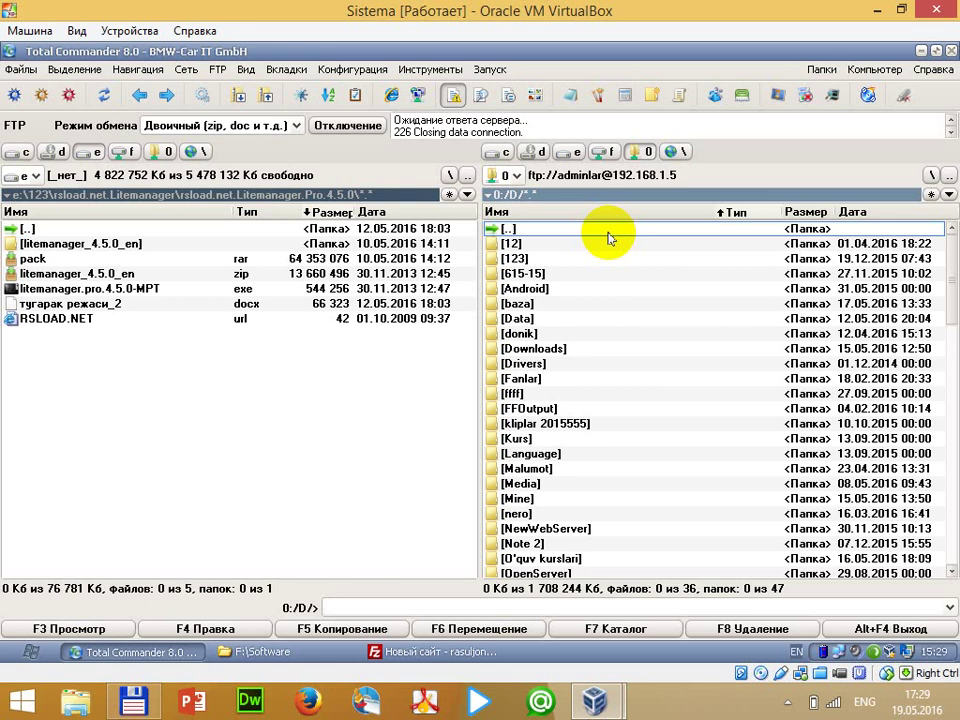
{"action": "mouse_move", "coordinate": [948, 56]}
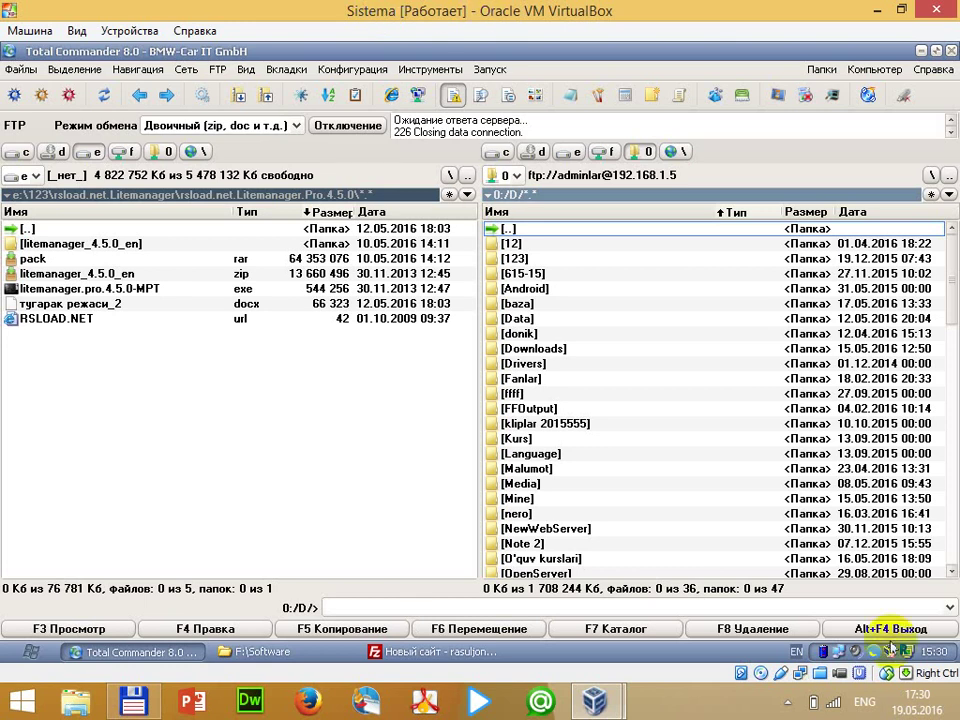
{"action": "left_click", "coordinate": [787, 702]}
Review Golden FTP Server's access statistics, then close Total Commander in the VM
{"action": "right_click", "coordinate": [771, 577]}
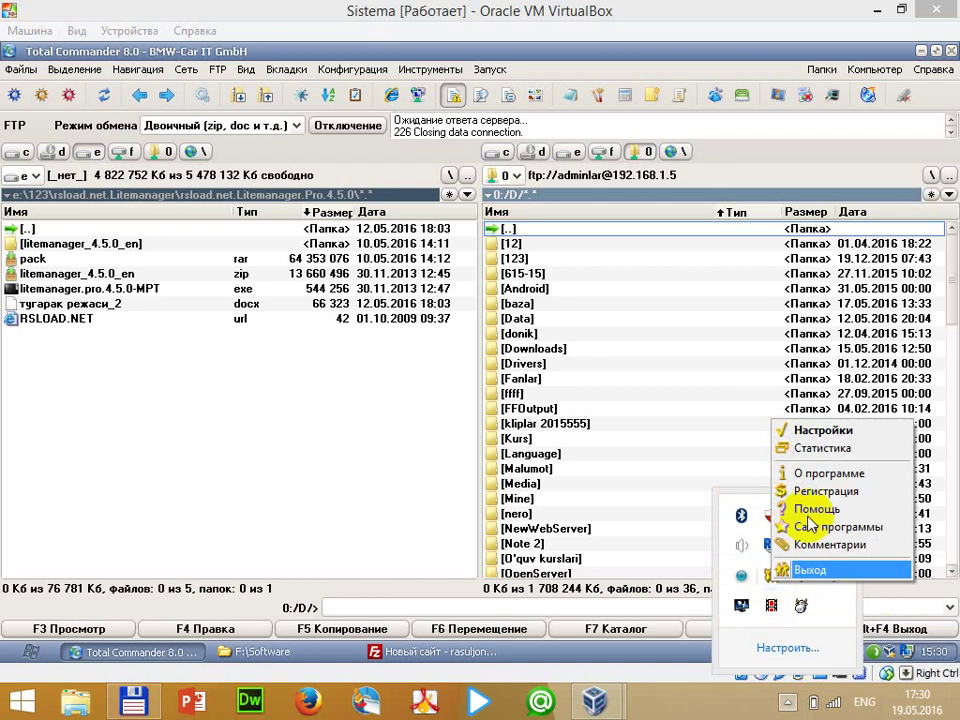
{"action": "left_click", "coordinate": [845, 449]}
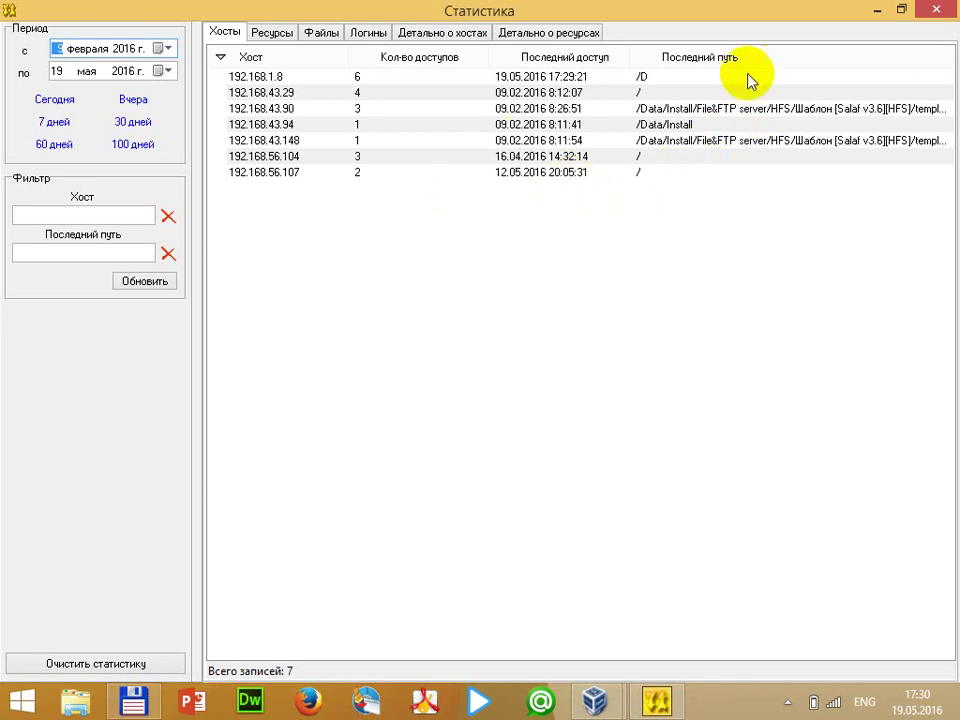
{"action": "left_click", "coordinate": [950, 14]}
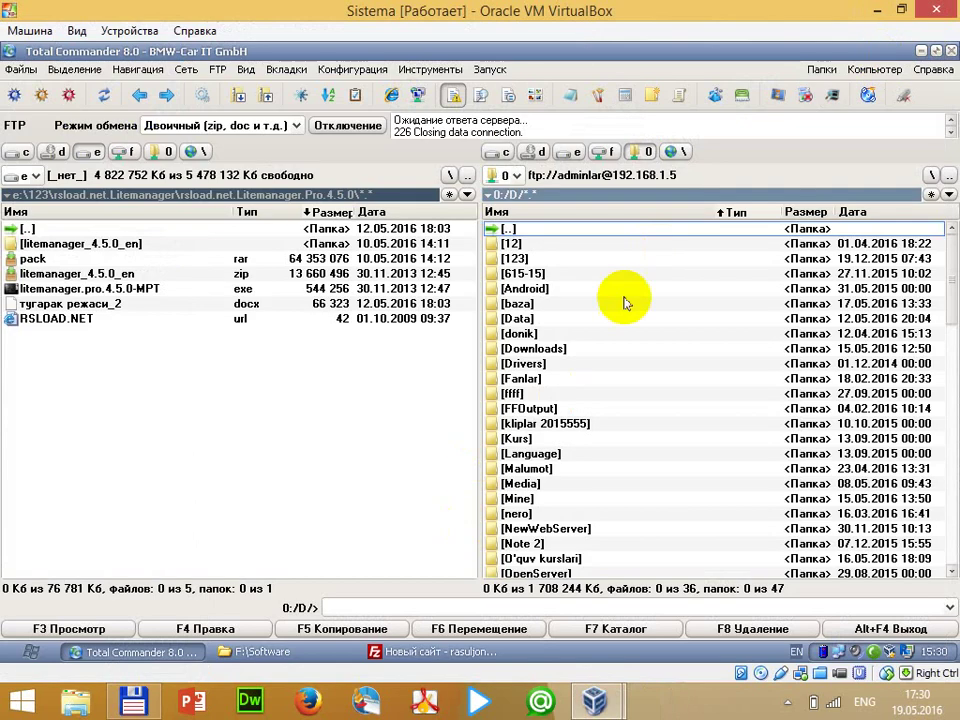
{"action": "left_click", "coordinate": [953, 50]}
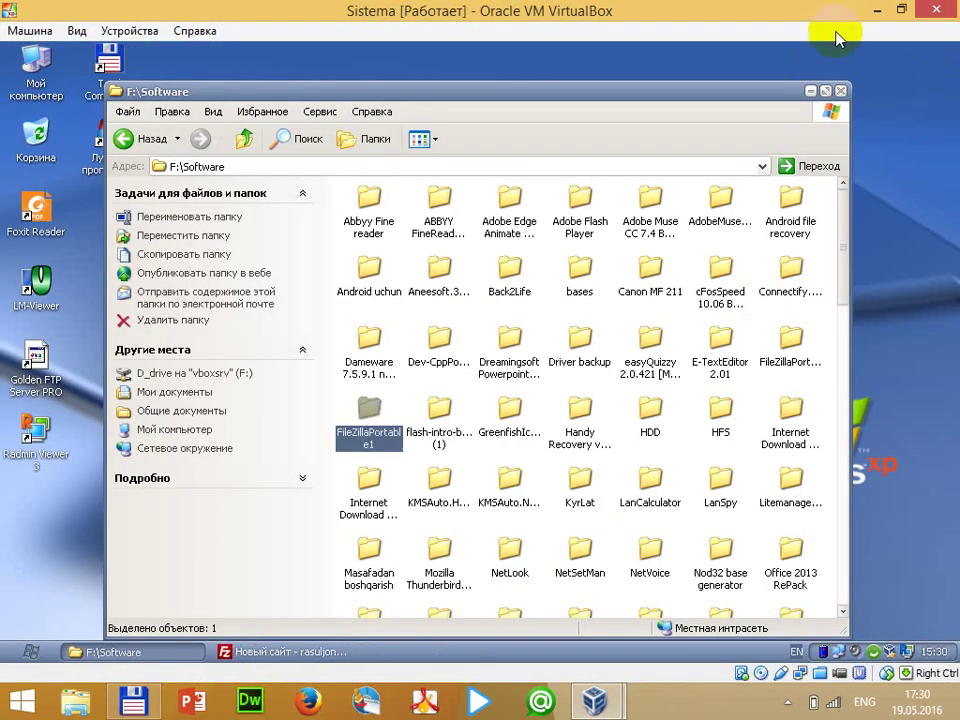
Minimise the VM and, in host Total Commander, open HFS > HTTP File Server 2.3 to run hfs262_RUS
{"action": "left_click", "coordinate": [877, 10]}
{"action": "left_click", "coordinate": [133, 700]}
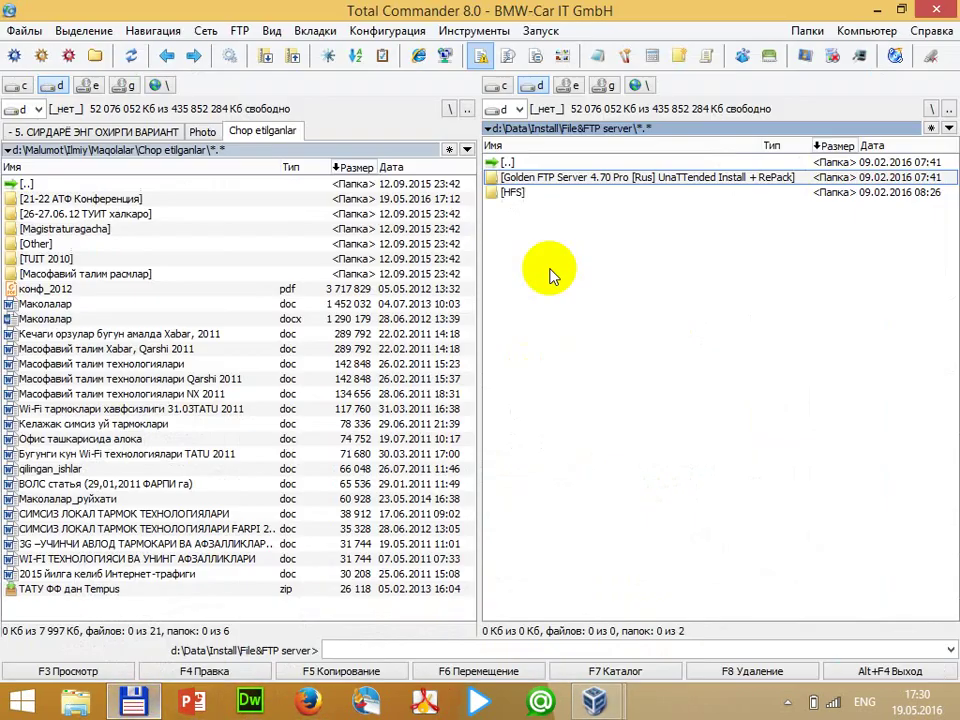
{"action": "double_click", "coordinate": [515, 193]}
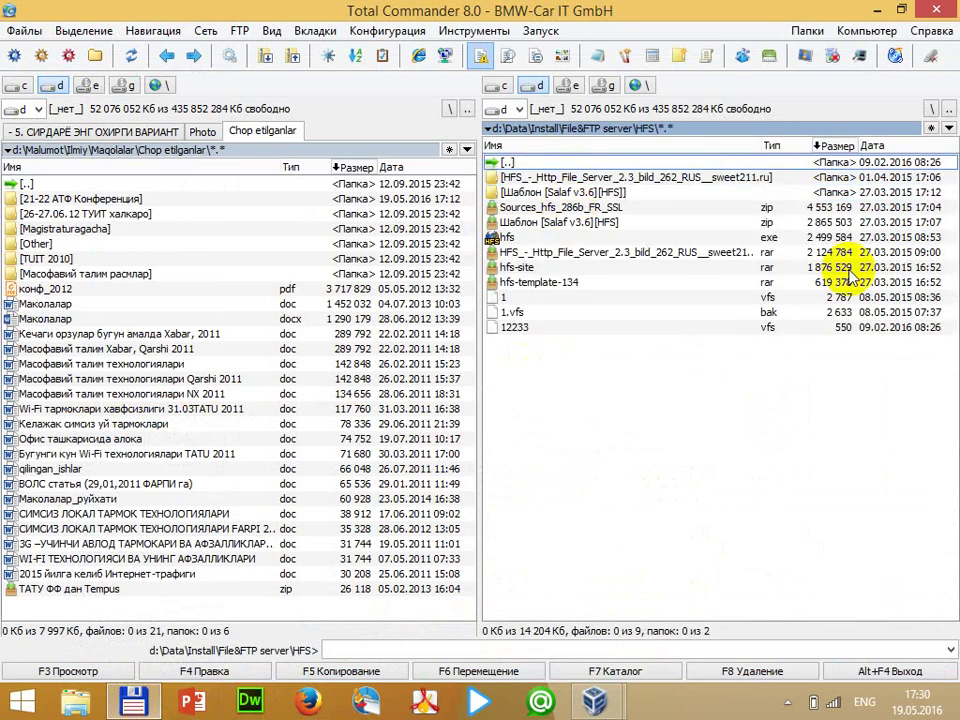
{"action": "left_click", "coordinate": [540, 240]}
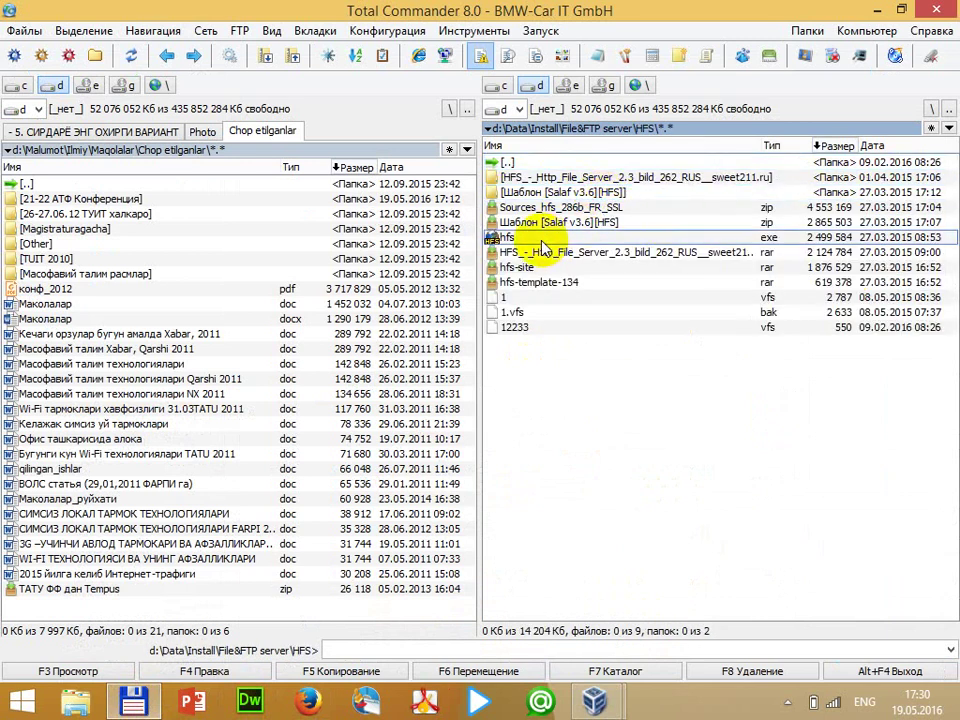
{"action": "left_click", "coordinate": [543, 249]}
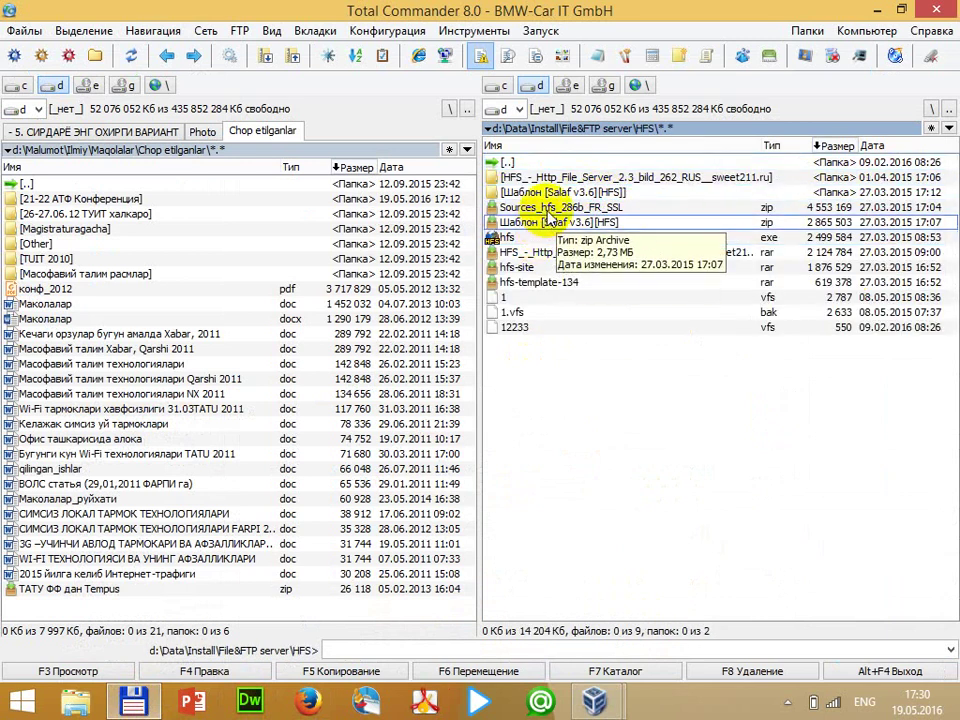
{"action": "left_click", "coordinate": [606, 177]}
{"action": "double_click", "coordinate": [622, 180]}
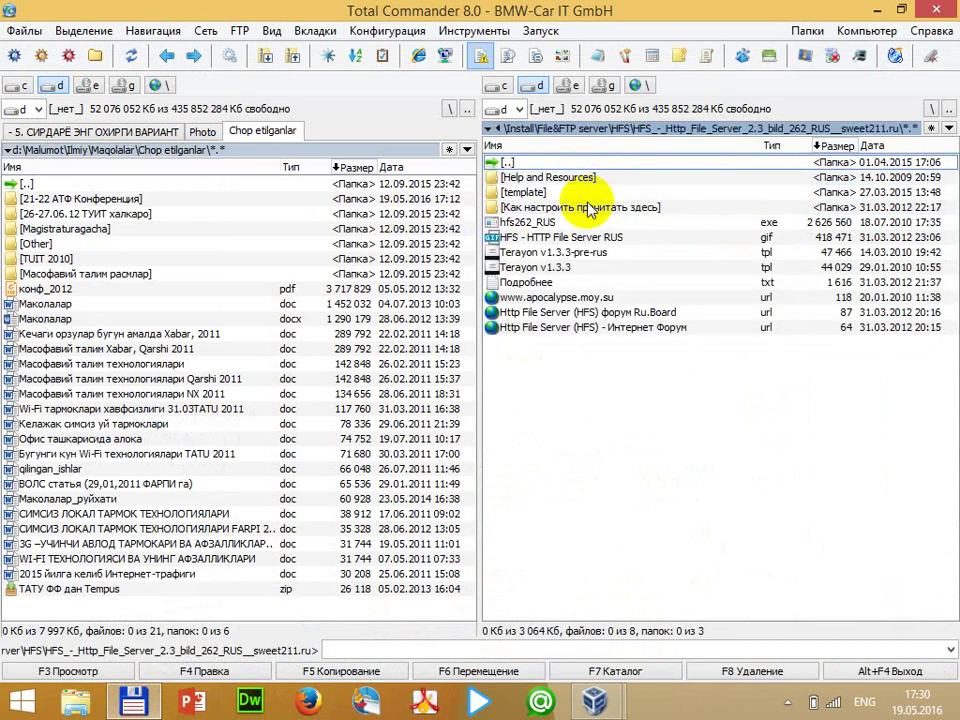
{"action": "left_click", "coordinate": [605, 222]}
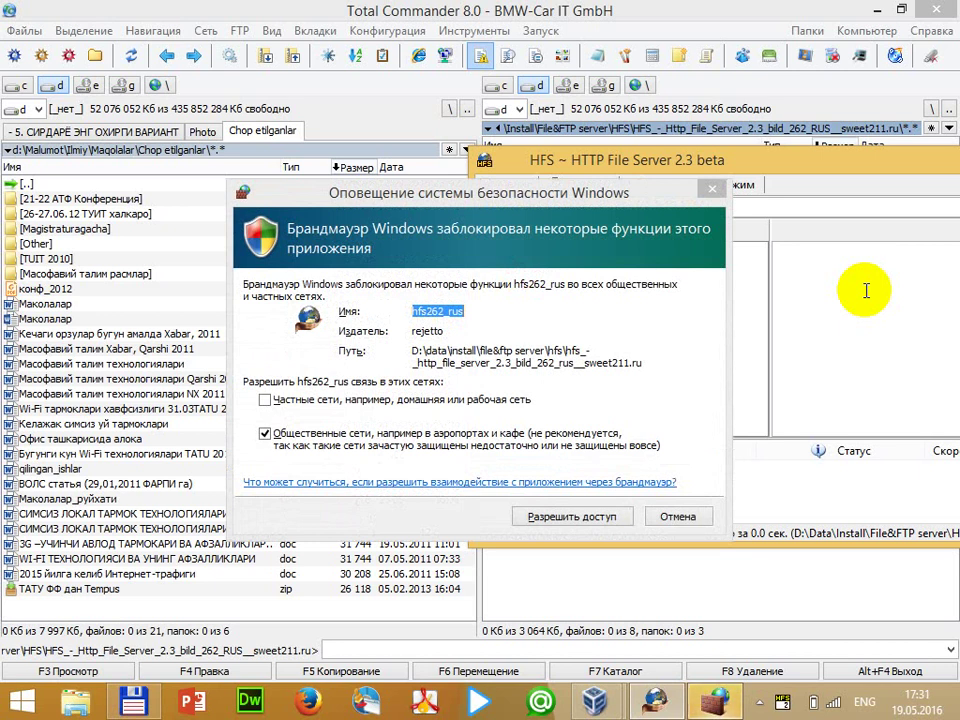
Allow HFS through the Windows Firewall and move its window to the left
{"action": "left_click", "coordinate": [563, 518]}
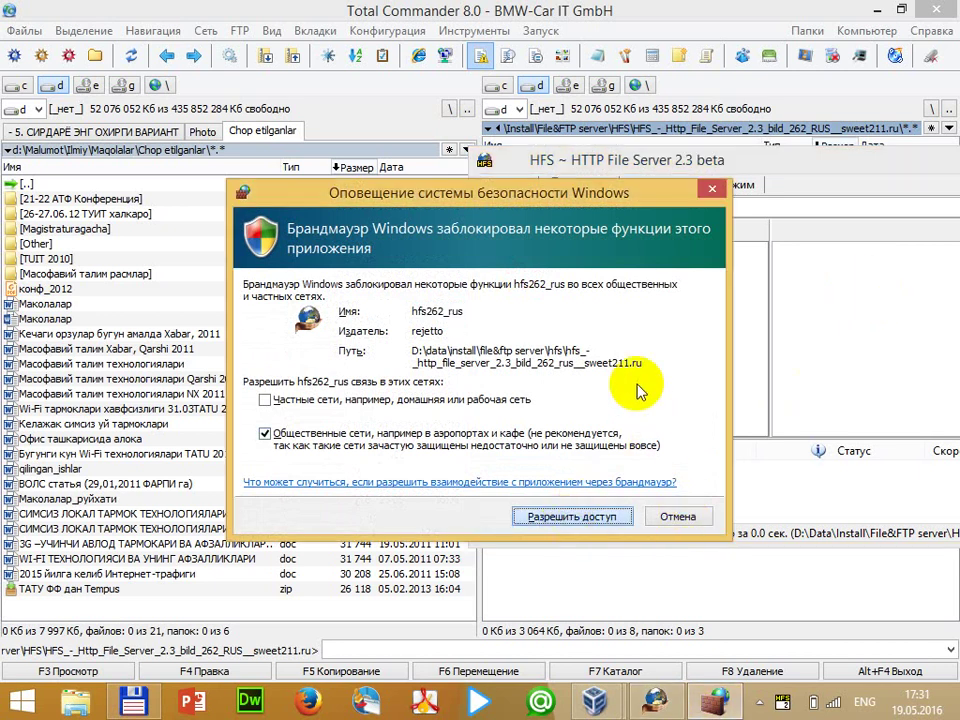
{"action": "key", "text": "Return"}
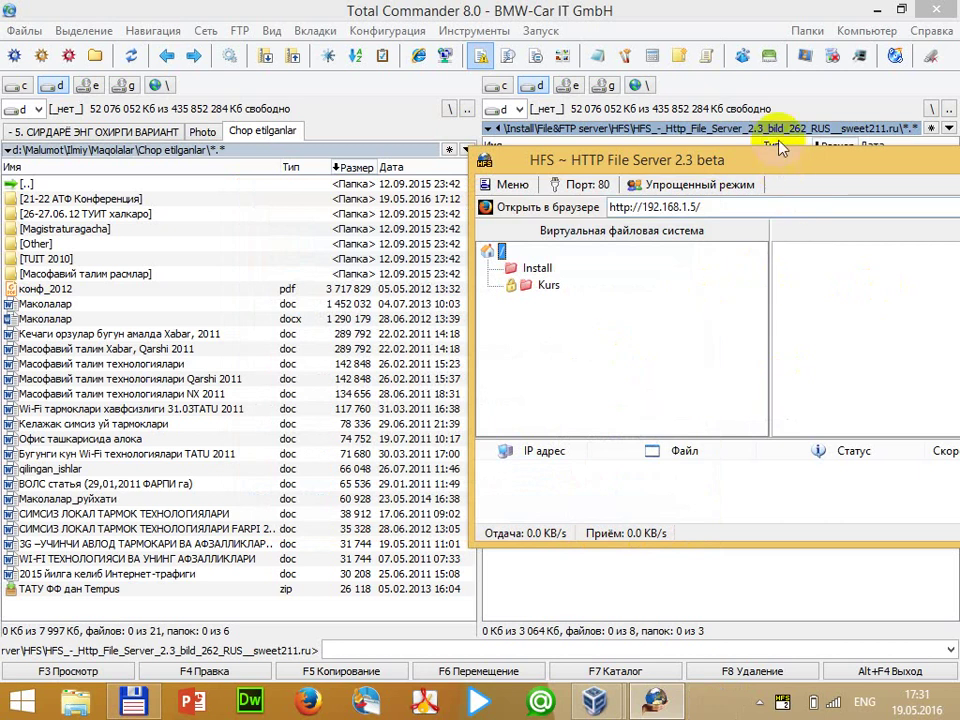
{"action": "left_click_drag", "start_coordinate": [654, 162], "coordinate": [377, 135]}
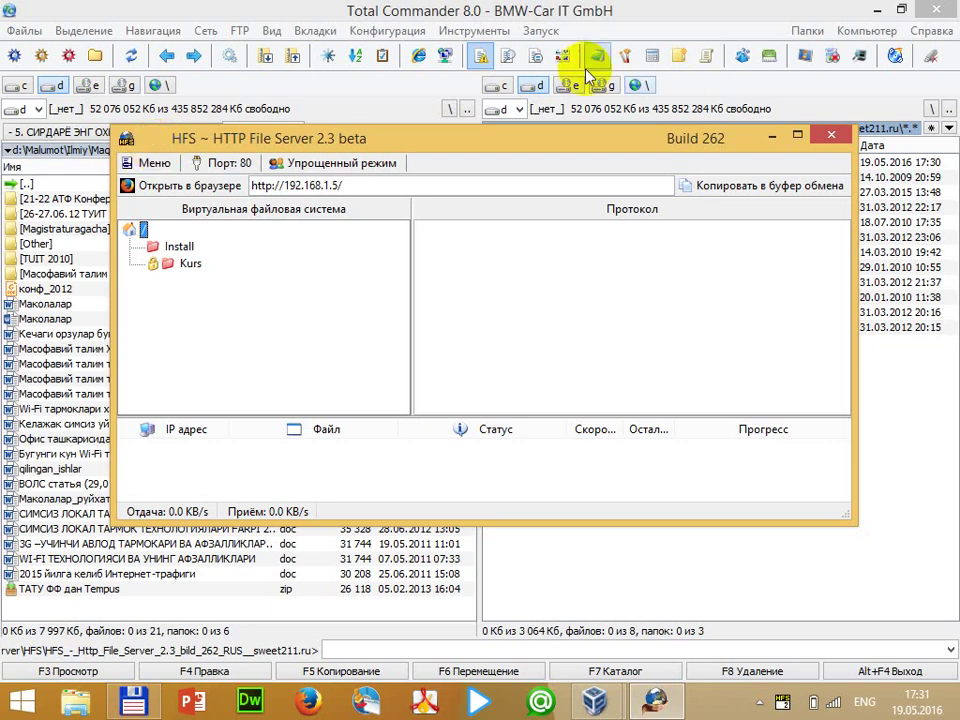
Delete the Install and Kurs folders from HFS and maximise its window
{"action": "left_click", "coordinate": [178, 247]}
{"action": "right_click", "coordinate": [178, 250]}
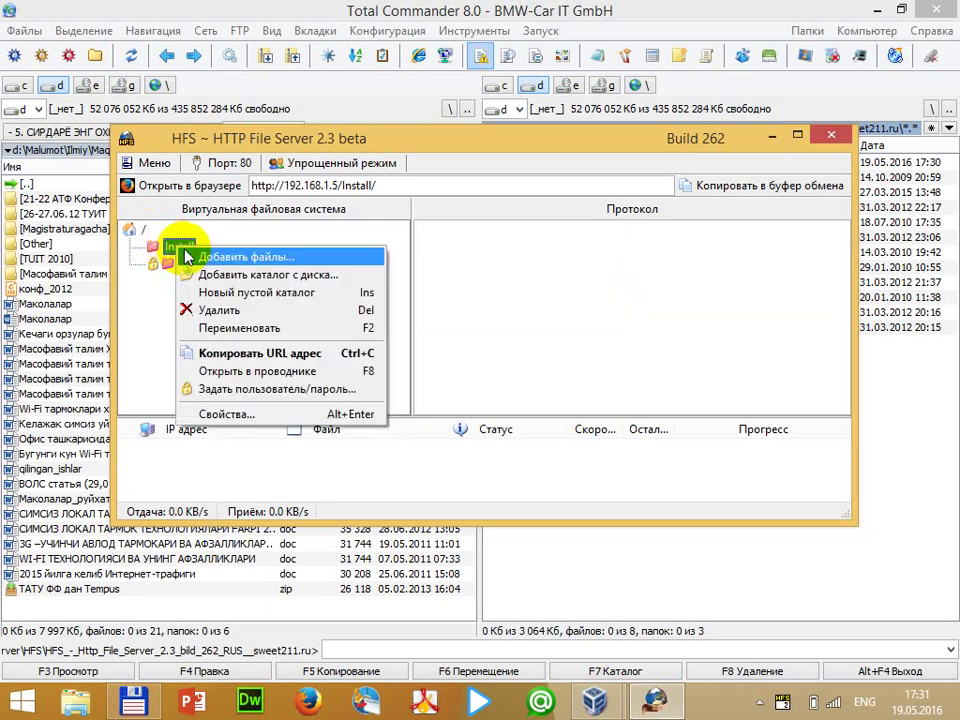
{"action": "left_click", "coordinate": [205, 250]}
{"action": "left_click", "coordinate": [452, 416]}
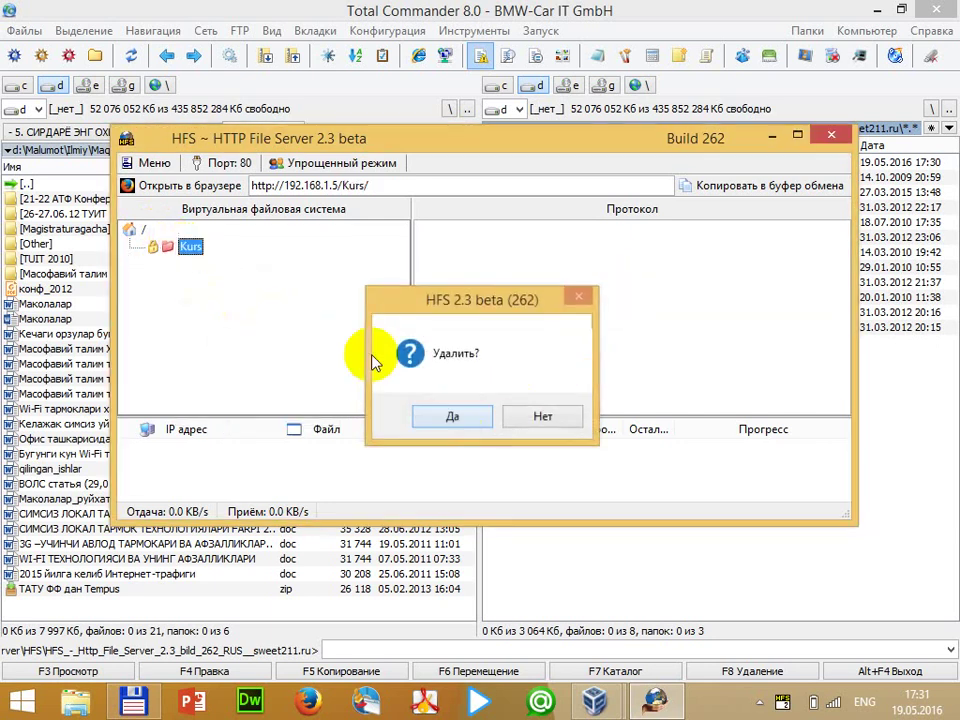
{"action": "right_click", "coordinate": [190, 248]}
{"action": "left_click", "coordinate": [270, 310]}
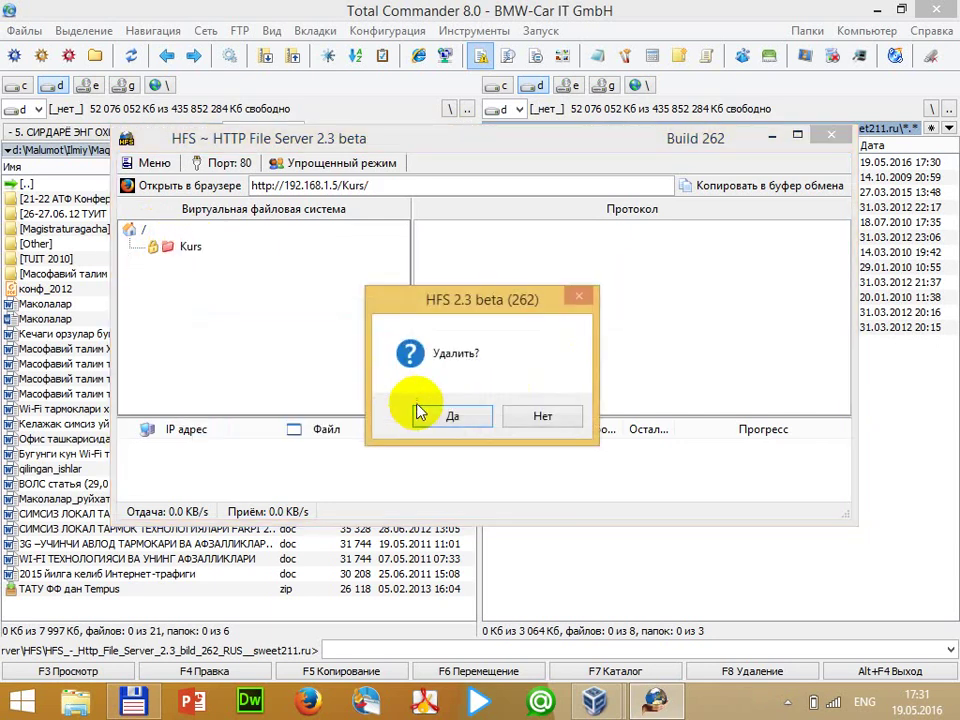
{"action": "left_click", "coordinate": [428, 404]}
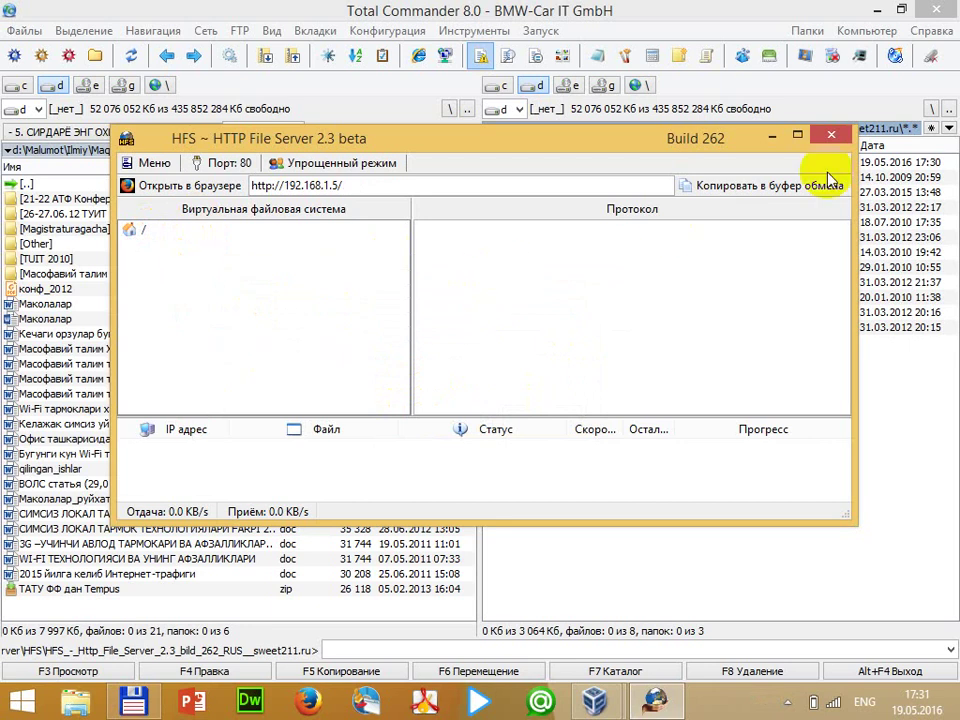
{"action": "left_click", "coordinate": [797, 134]}
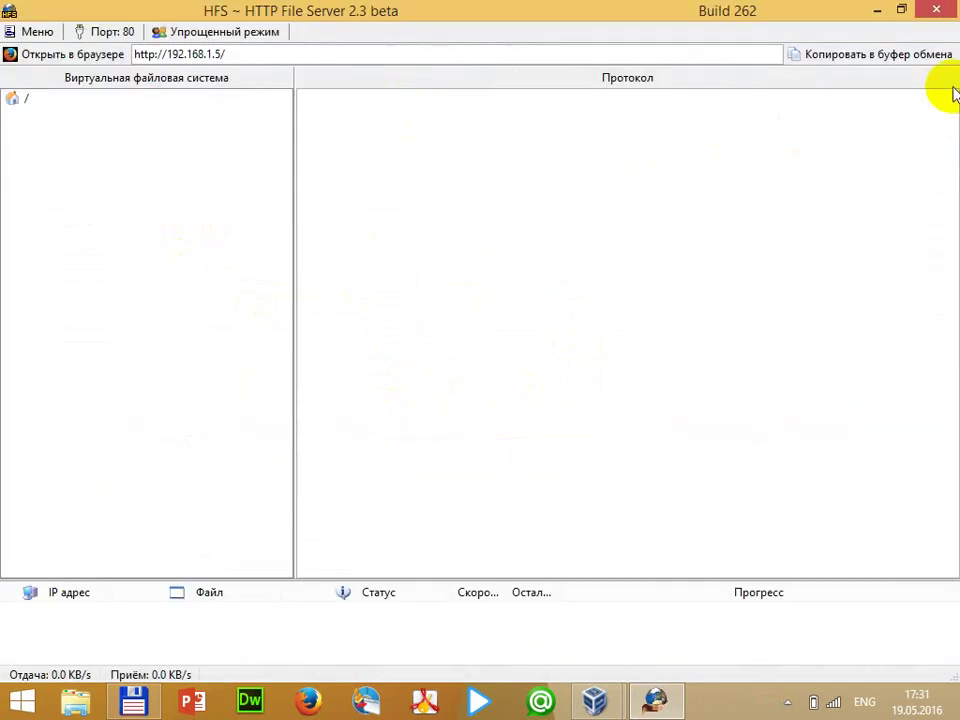
Select the HFS server address, then bring the XP virtual machine to the front
{"action": "left_click", "coordinate": [247, 58]}
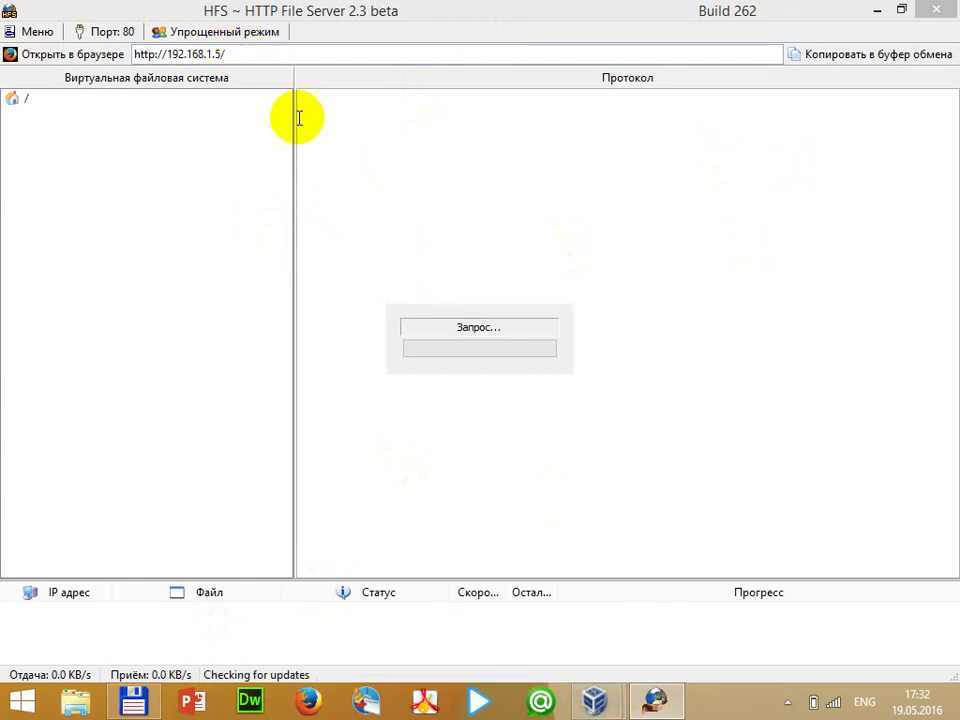
{"action": "left_click", "coordinate": [594, 701]}
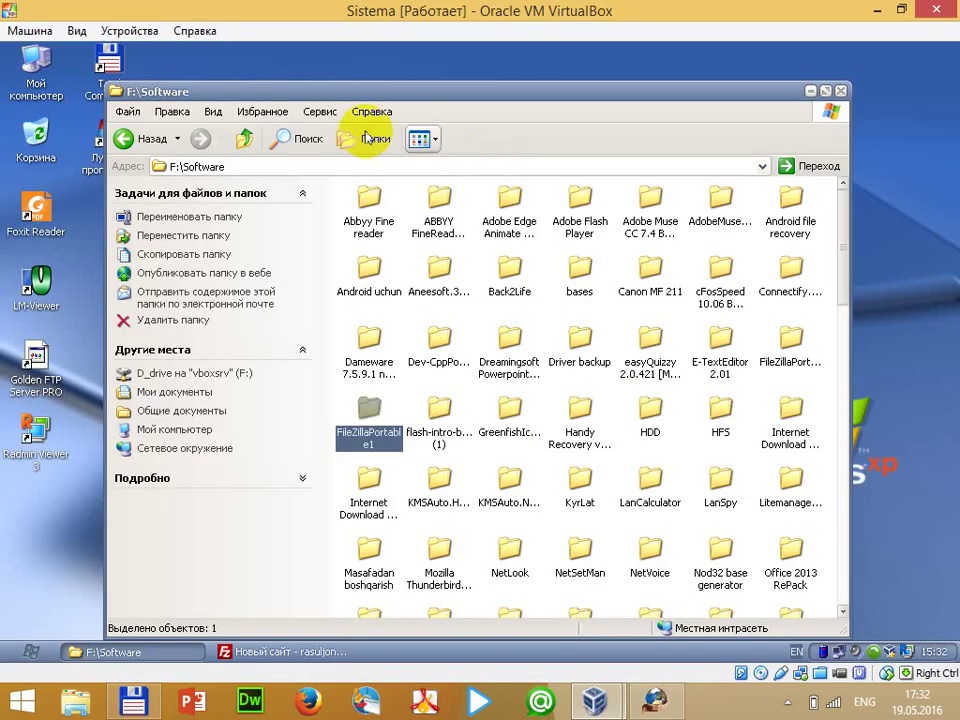
Open Internet Explorer in XP at 192.168.1.5, then switch back to HFS
{"action": "left_click", "coordinate": [20, 645]}
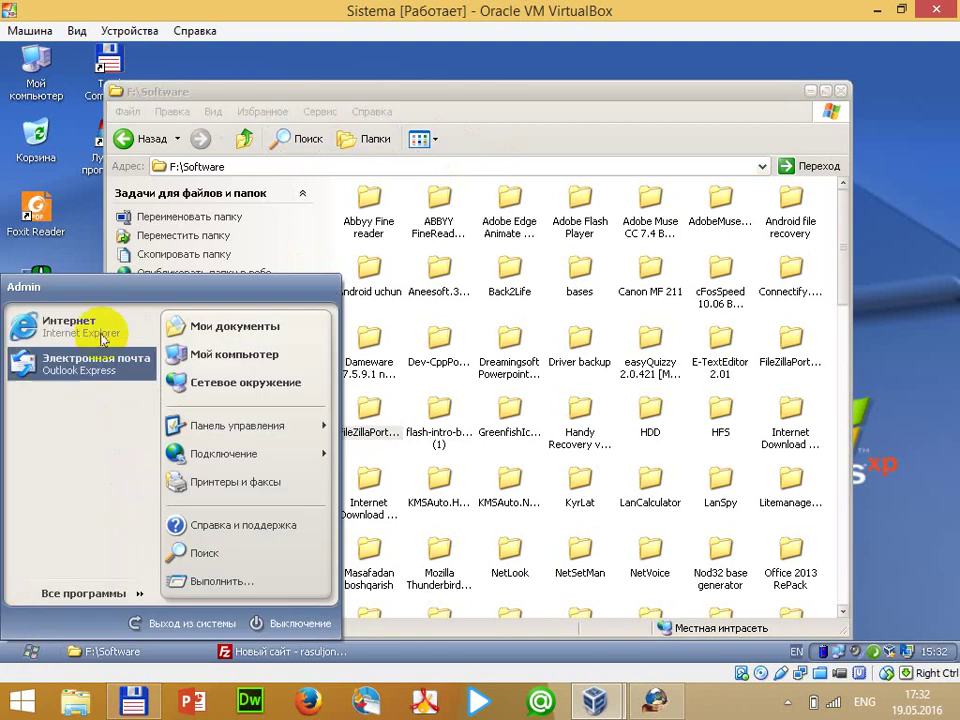
{"action": "left_click", "coordinate": [370, 265]}
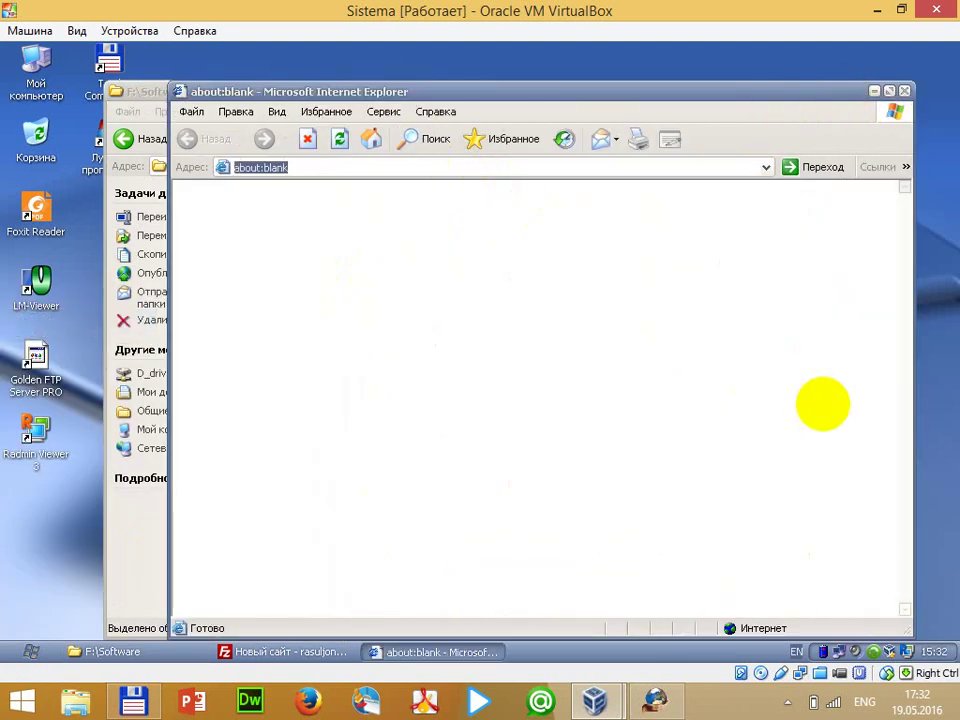
{"action": "type", "text": "192.168.1.5"}
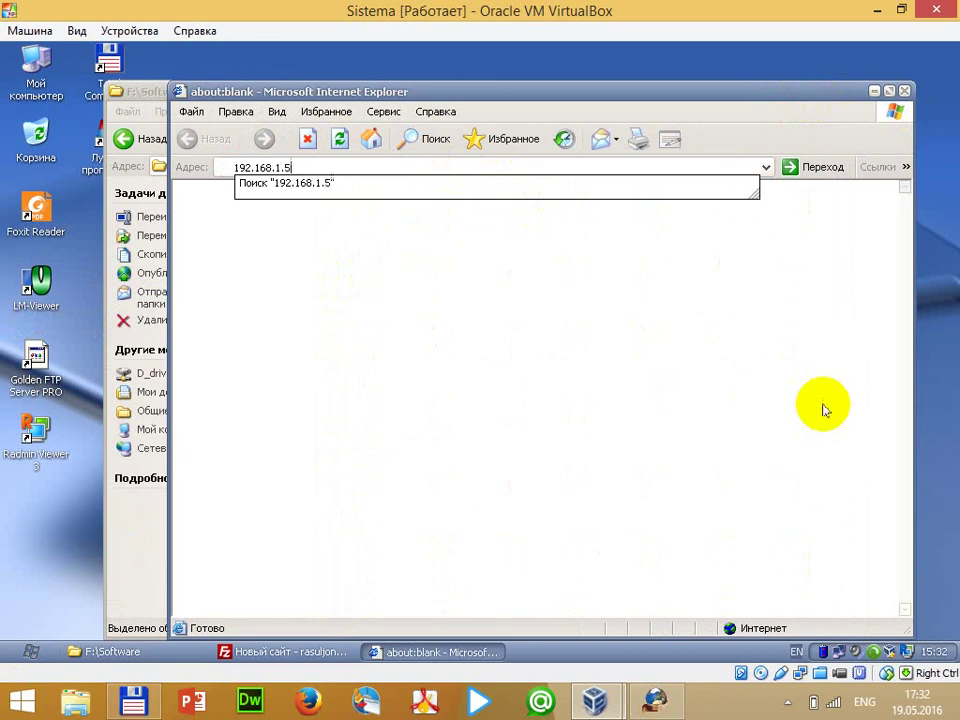
{"action": "key", "text": "Return"}
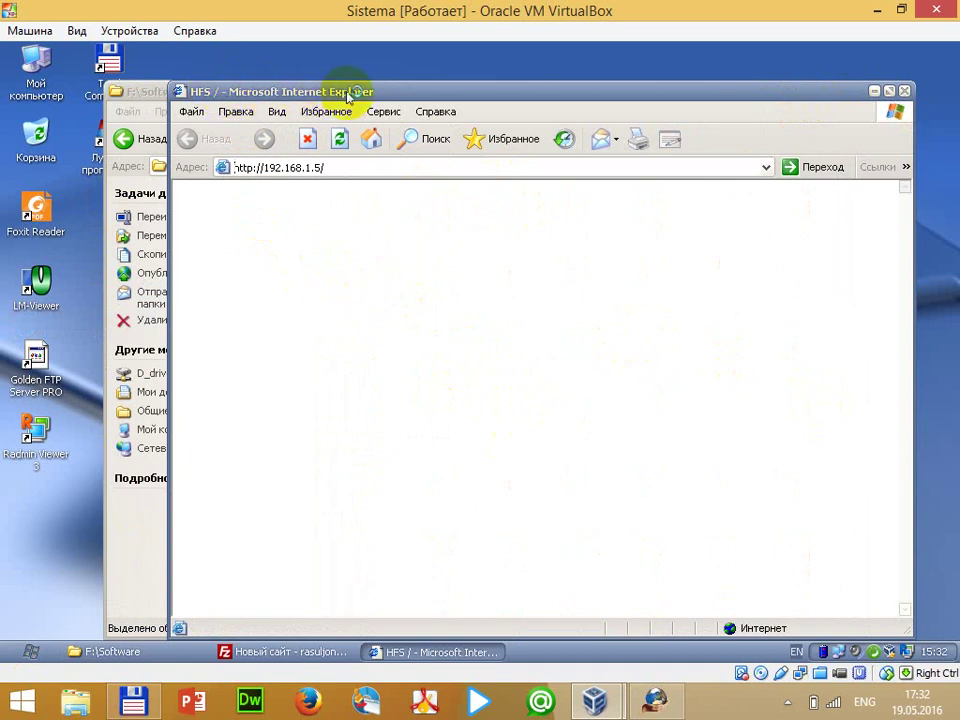
{"action": "left_click", "coordinate": [655, 700]}
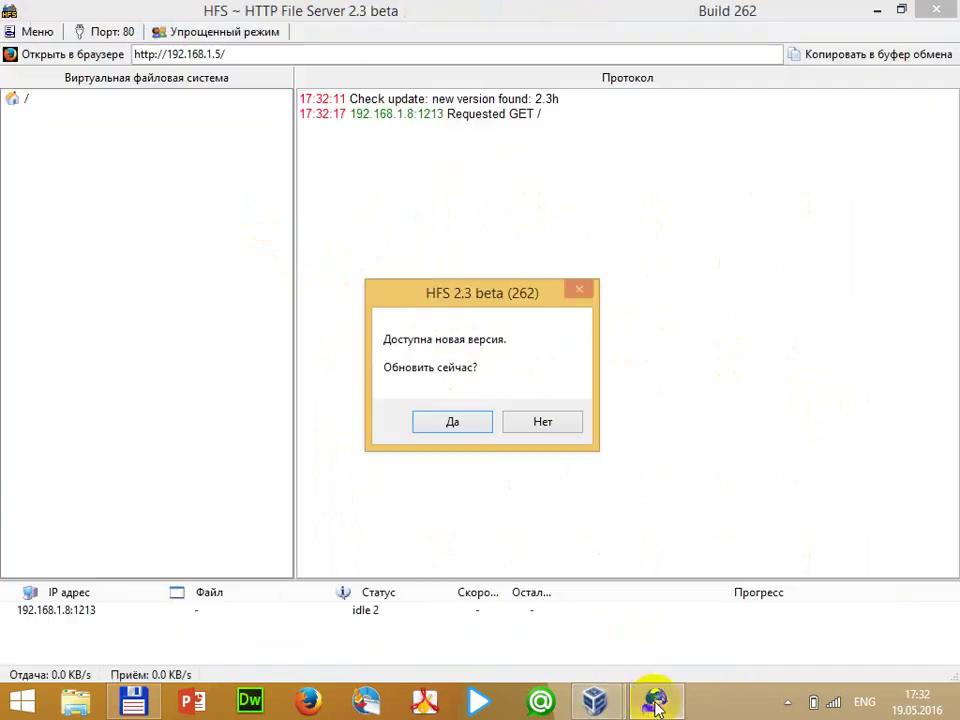
Decline the HFS update and add the Data folder to the root as a real folder
{"action": "left_click", "coordinate": [540, 425]}
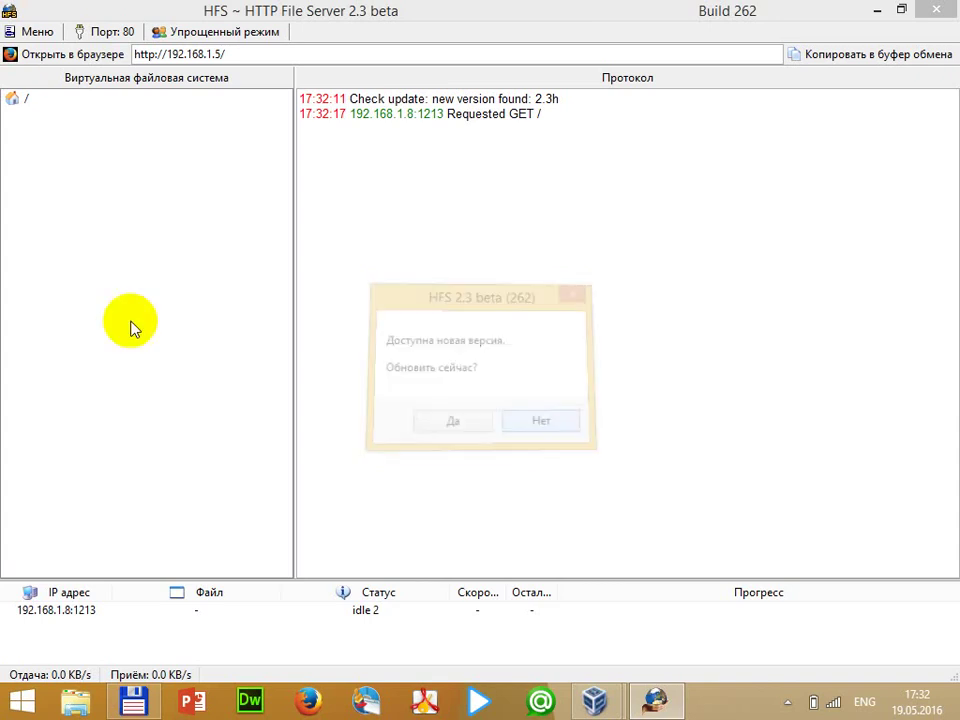
{"action": "right_click", "coordinate": [20, 98]}
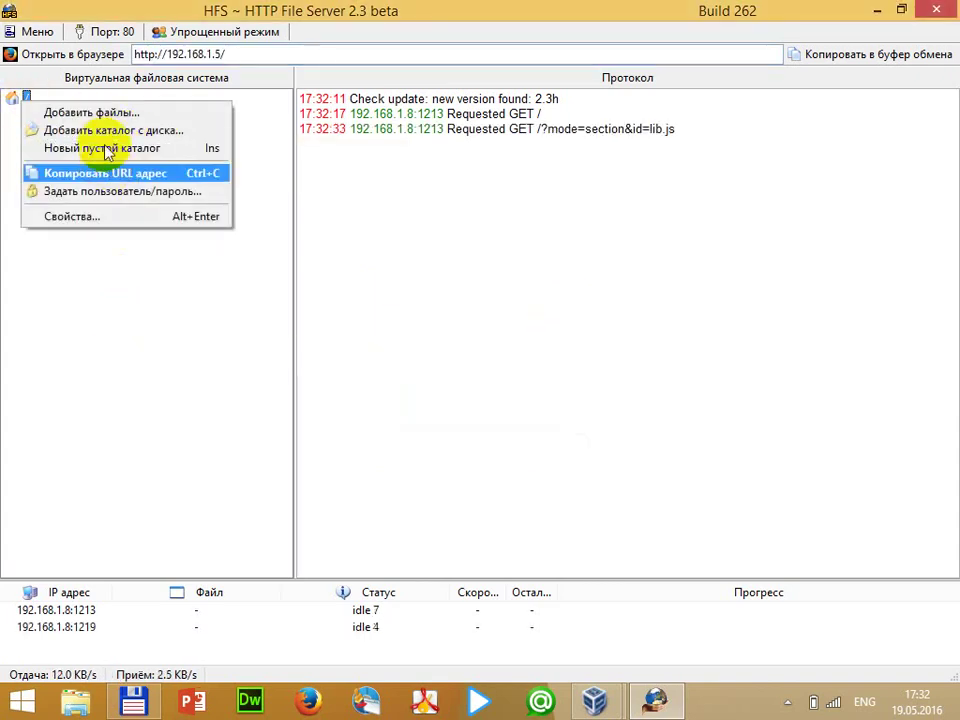
{"action": "left_click", "coordinate": [34, 349]}
{"action": "right_click", "coordinate": [19, 100]}
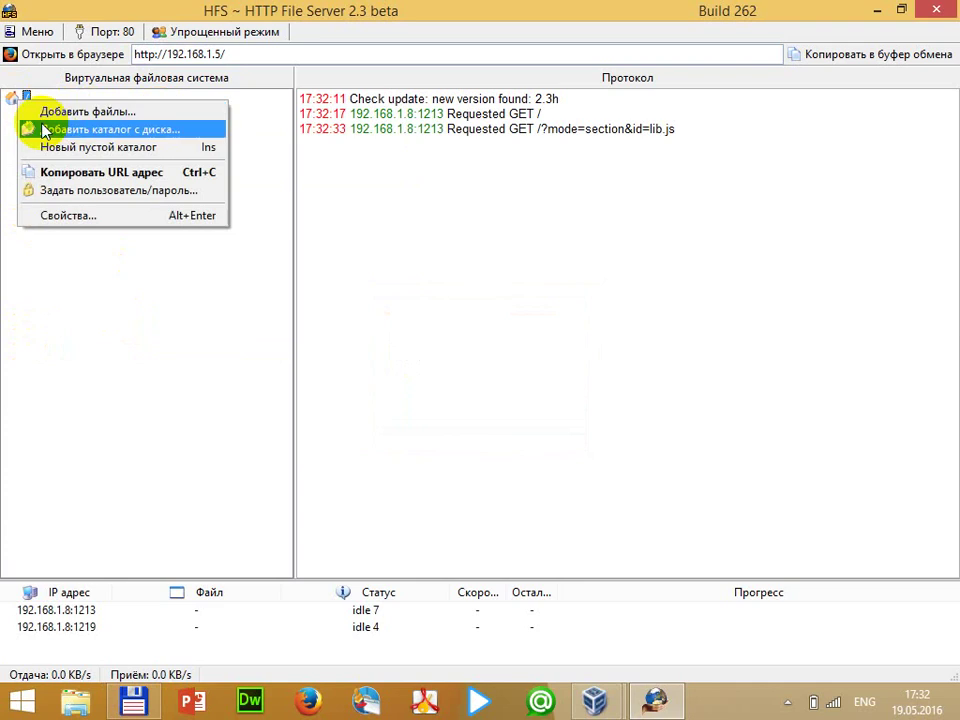
{"action": "left_click", "coordinate": [141, 131]}
{"action": "left_click_drag", "start_coordinate": [607, 300], "coordinate": [609, 315]}
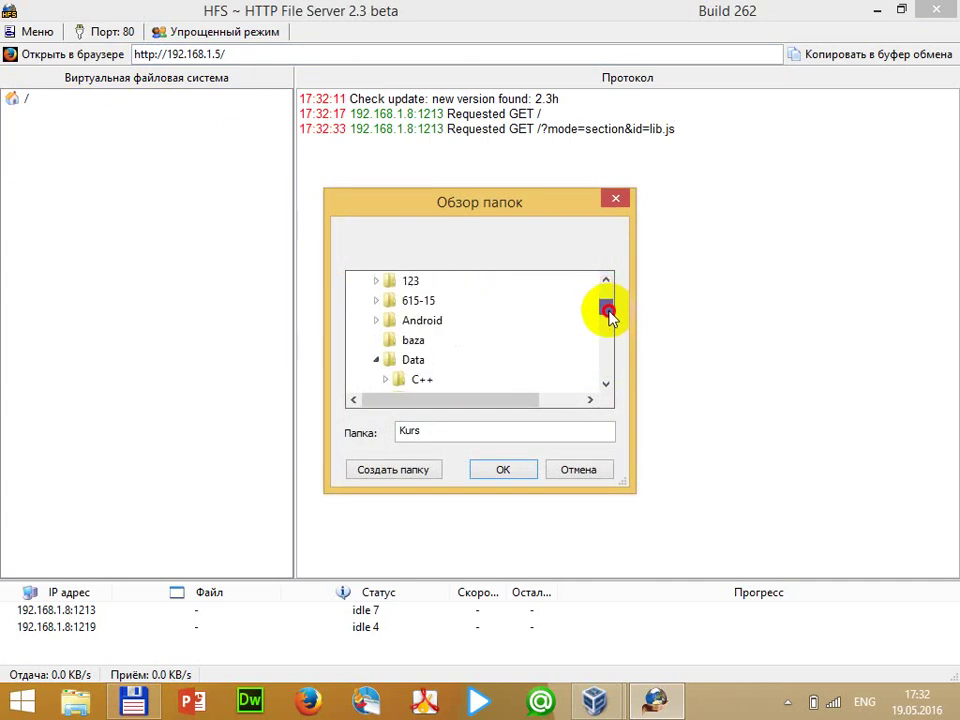
{"action": "left_click", "coordinate": [416, 360]}
{"action": "left_click", "coordinate": [503, 470]}
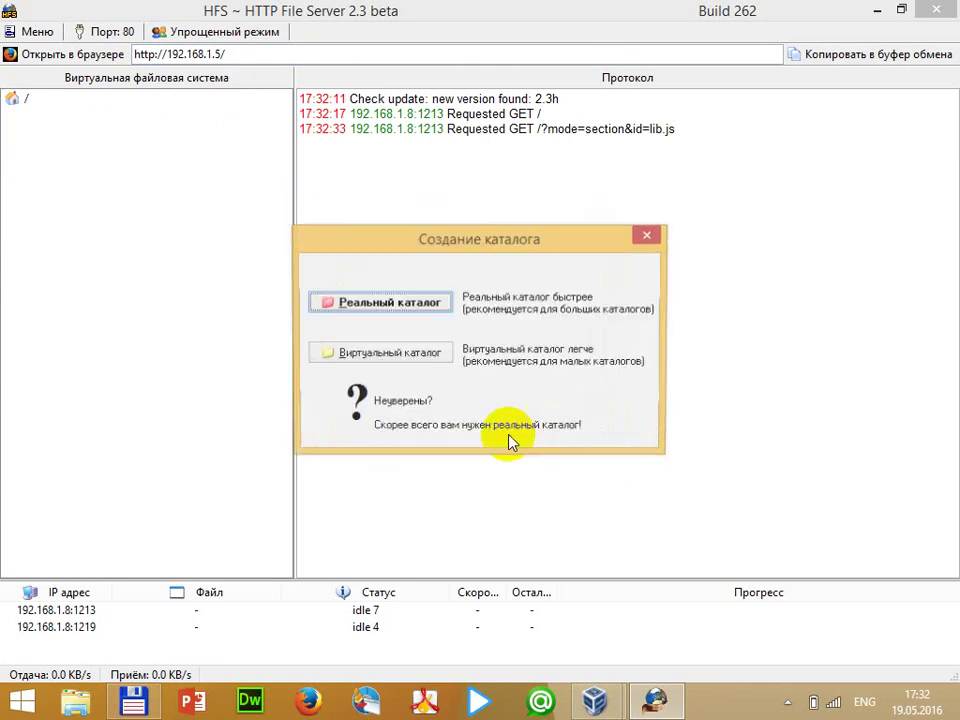
{"action": "left_click", "coordinate": [385, 303]}
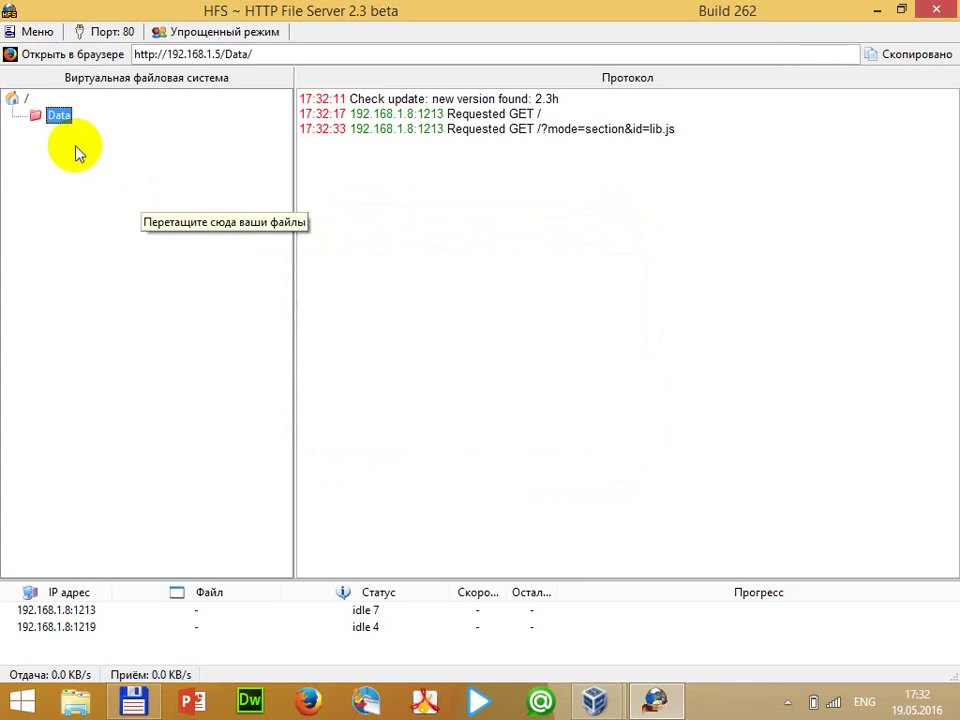
Add the Software and Media folders to the HFS root as real folders
{"action": "right_click", "coordinate": [20, 100]}
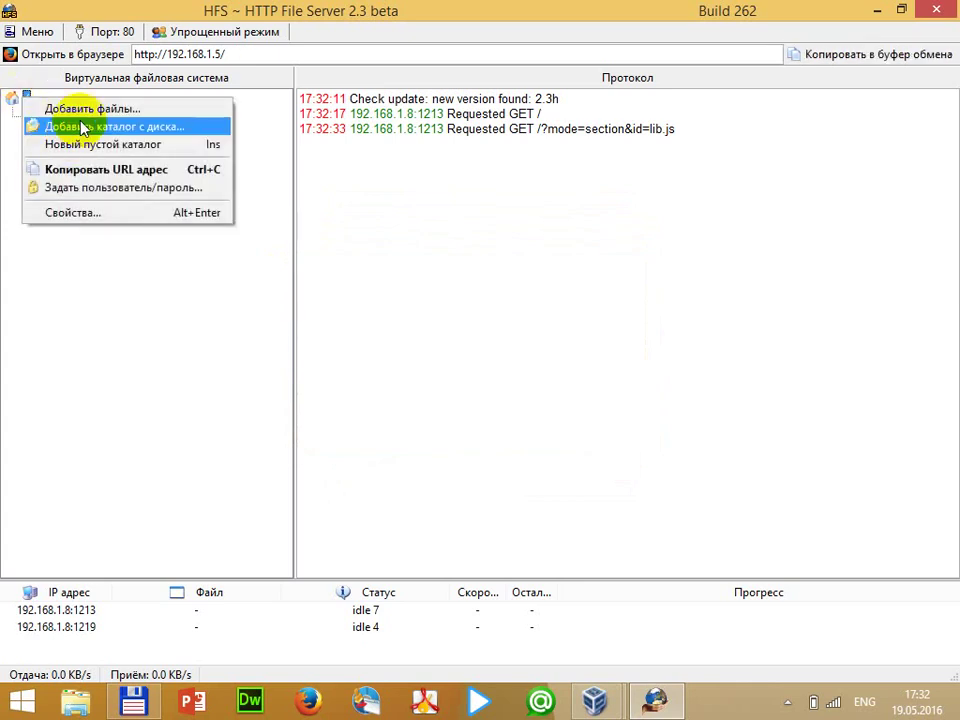
{"action": "left_click", "coordinate": [80, 127]}
{"action": "left_click_drag", "start_coordinate": [598, 294], "coordinate": [577, 342]}
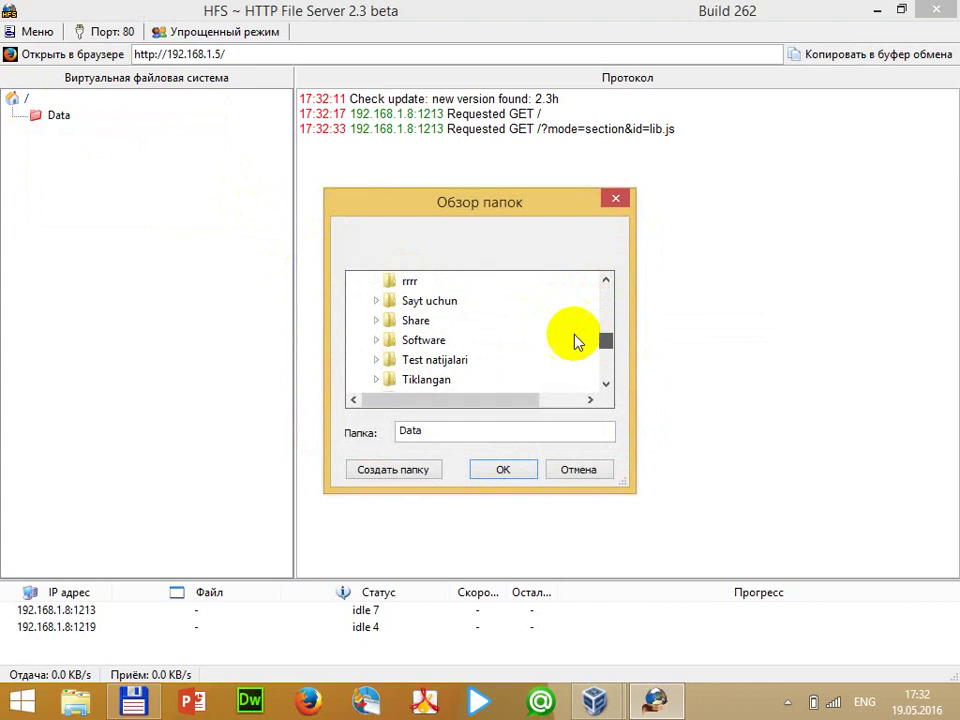
{"action": "left_click", "coordinate": [410, 340]}
{"action": "left_click", "coordinate": [503, 469]}
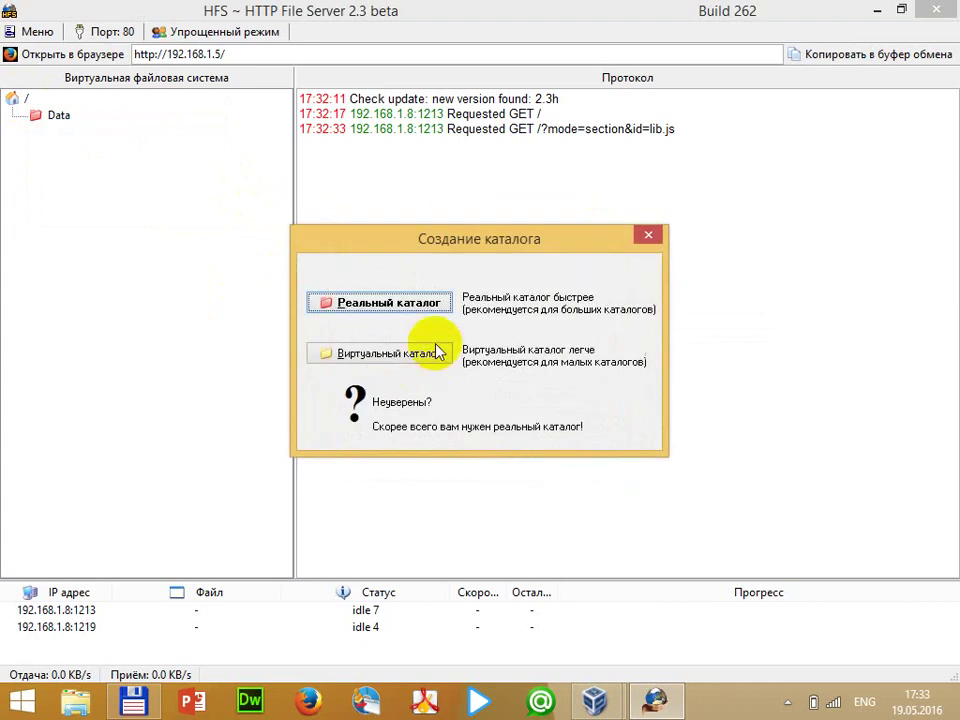
{"action": "left_click", "coordinate": [396, 302]}
{"action": "right_click", "coordinate": [19, 98]}
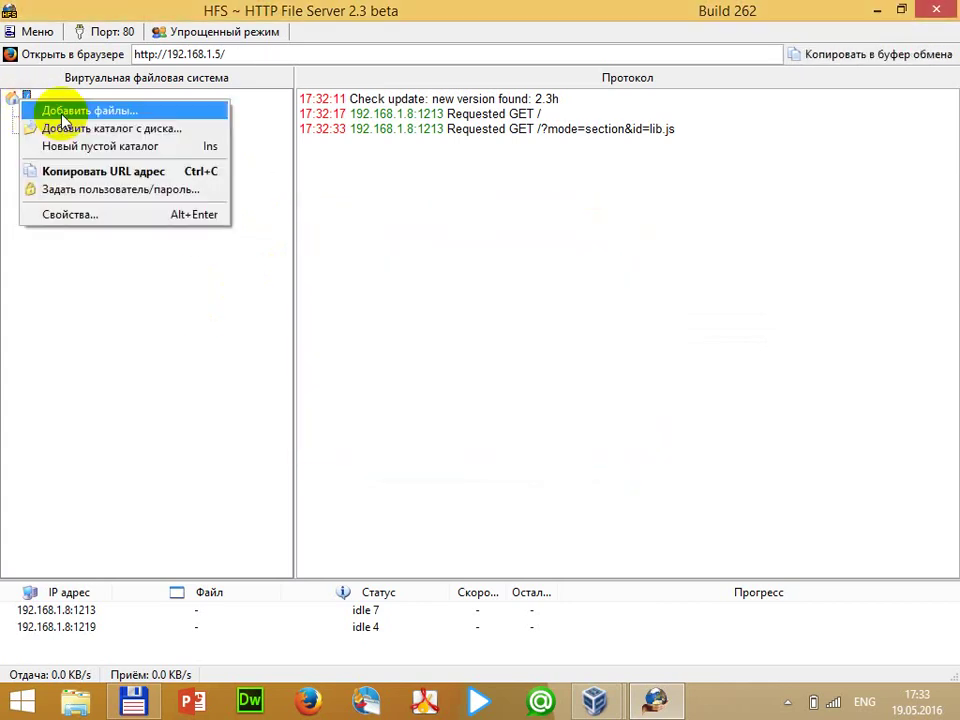
{"action": "left_click", "coordinate": [72, 129]}
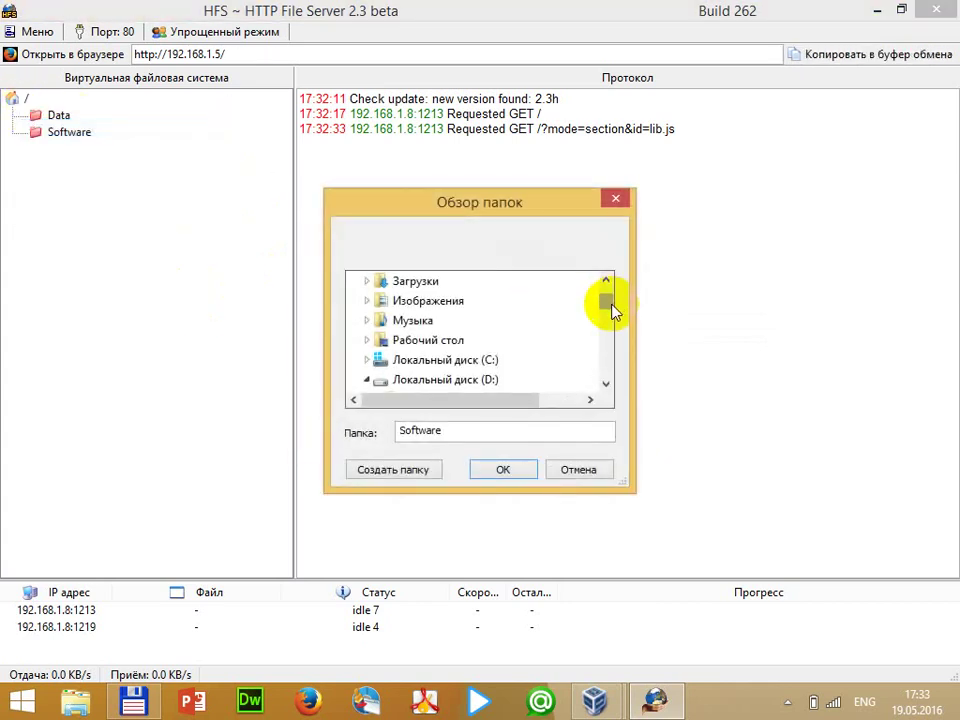
{"action": "mouse_move", "coordinate": [612, 310]}
{"action": "left_mouse_down"}
{"action": "mouse_move", "coordinate": [607, 338]}
{"action": "mouse_move", "coordinate": [606, 321]}
{"action": "left_mouse_up"}
{"action": "double_click", "coordinate": [418, 322]}
{"action": "left_click", "coordinate": [490, 469]}
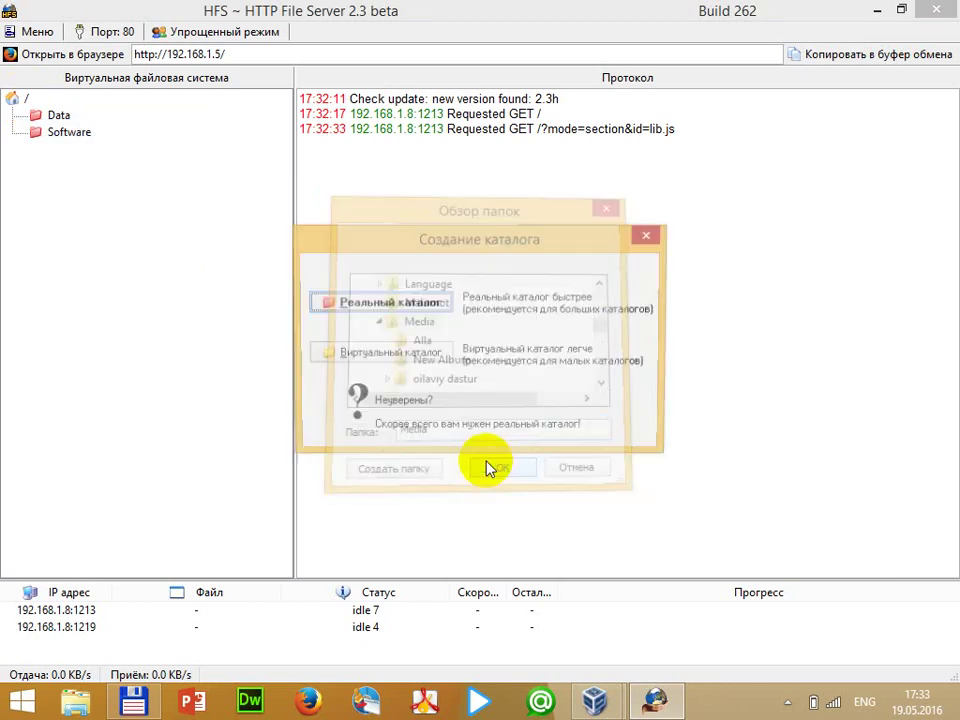
{"action": "left_click", "coordinate": [420, 303]}
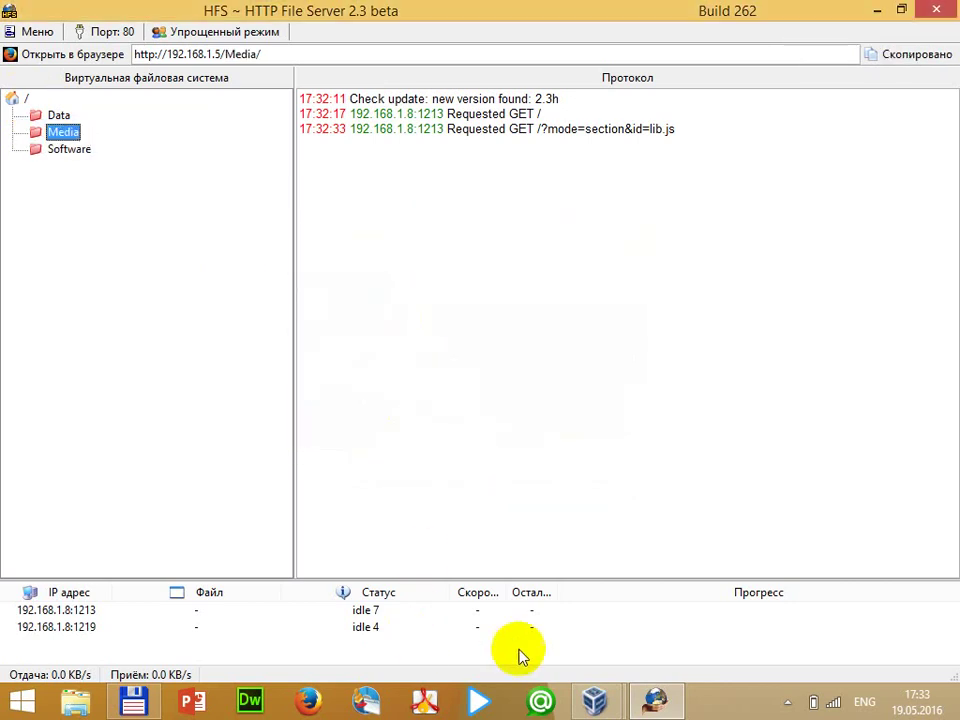
Reload the server page in the XP browser to list the three new folders
{"action": "left_click", "coordinate": [665, 700]}
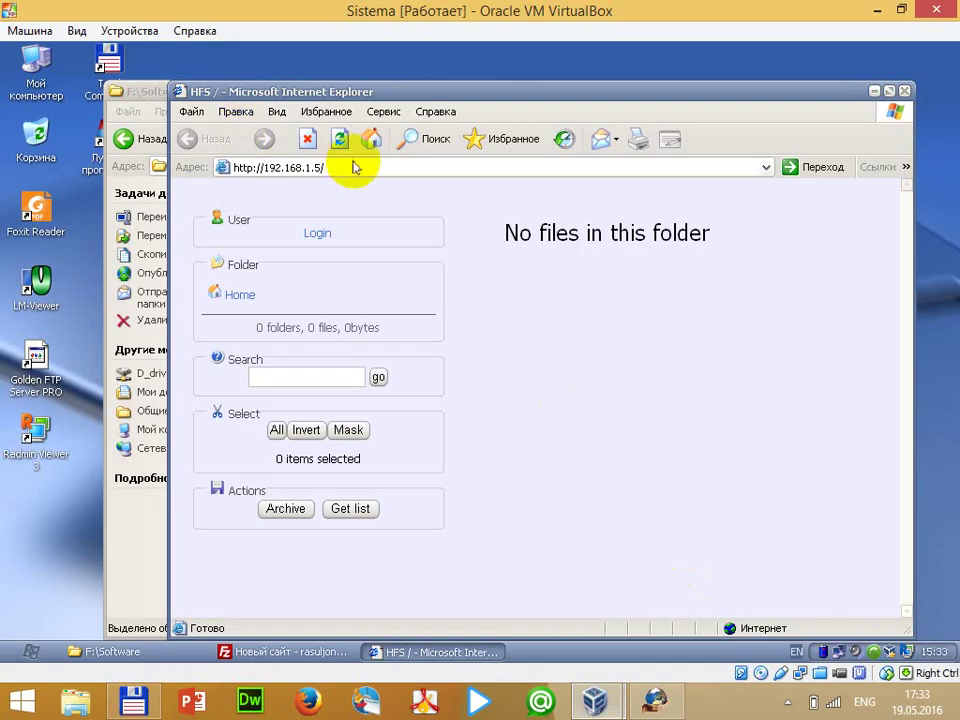
{"action": "left_click", "coordinate": [354, 167]}
{"action": "key", "text": "Return"}
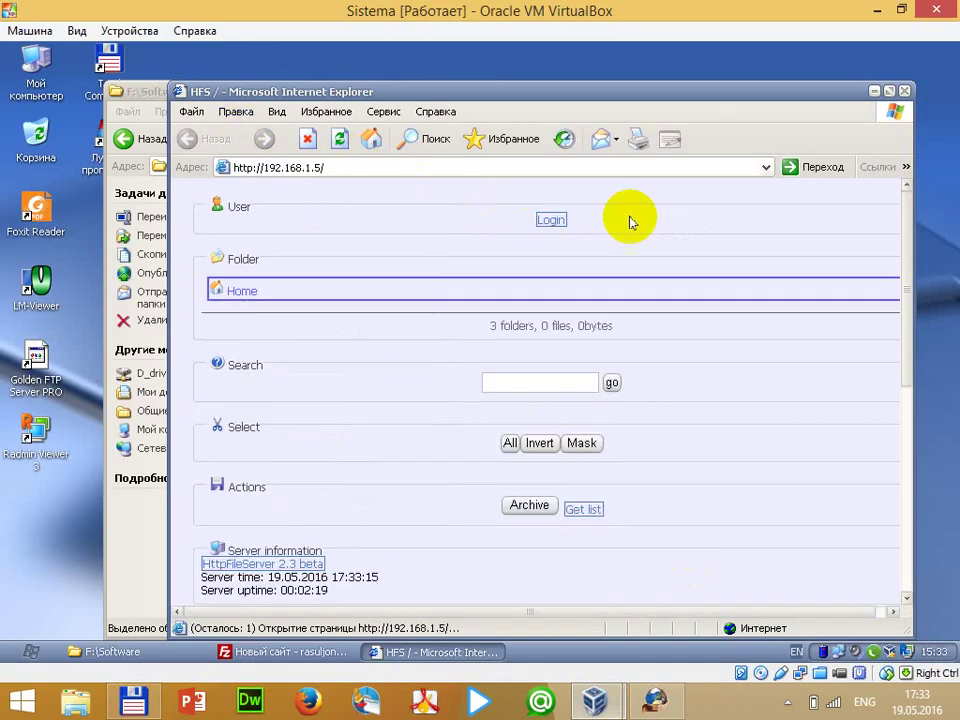
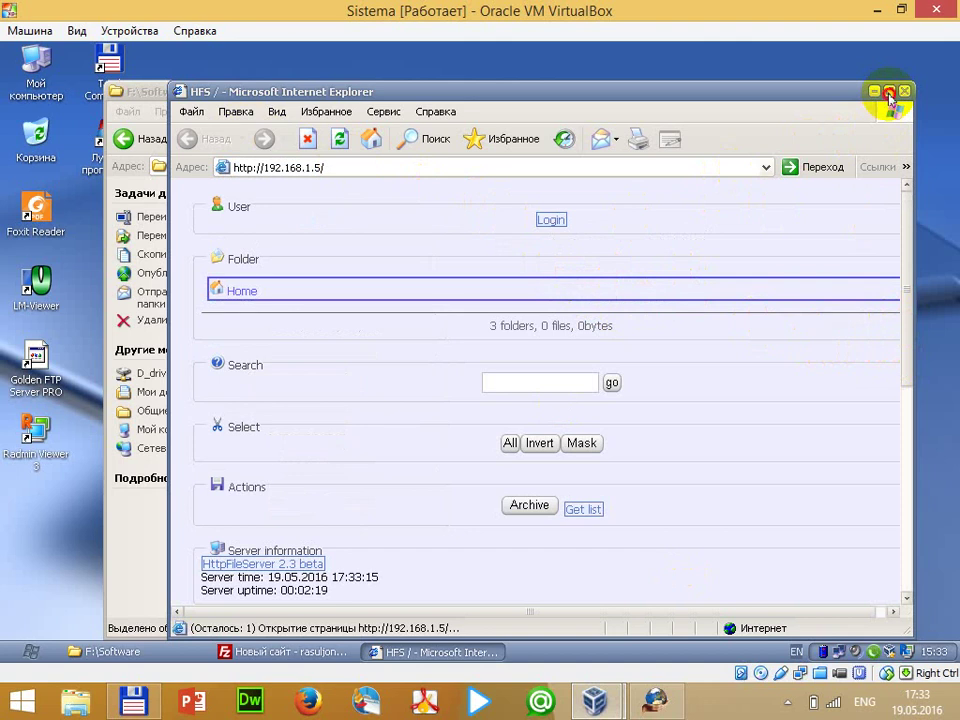
Close the HFS web page, FileZilla and the old Software folder windows from the taskbar
{"action": "right_click", "coordinate": [400, 656]}
{"action": "left_click", "coordinate": [410, 643]}
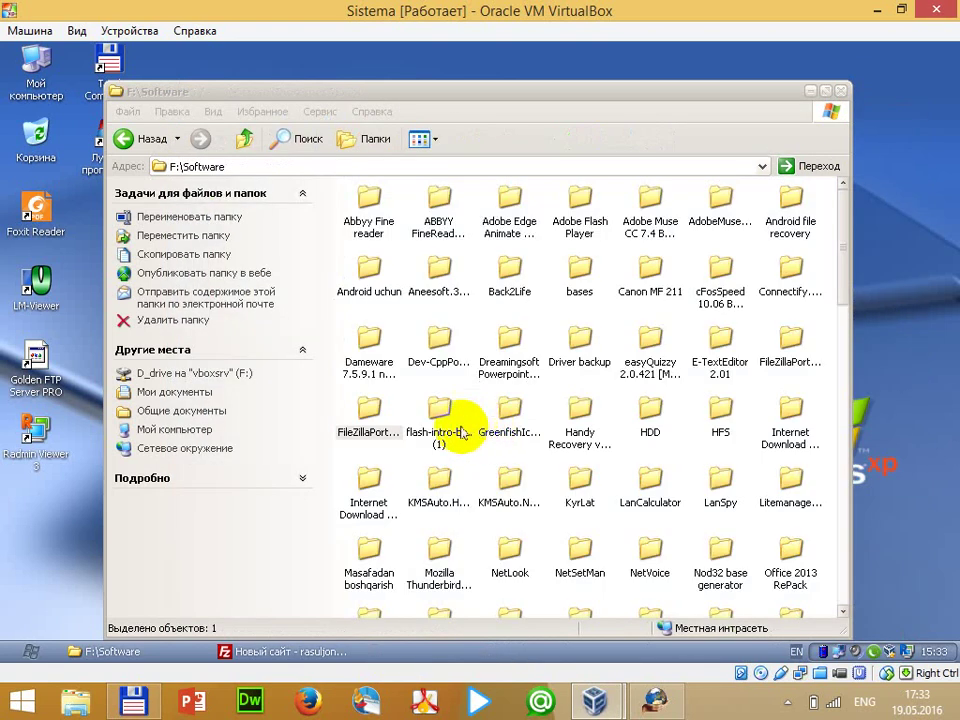
{"action": "right_click", "coordinate": [297, 655]}
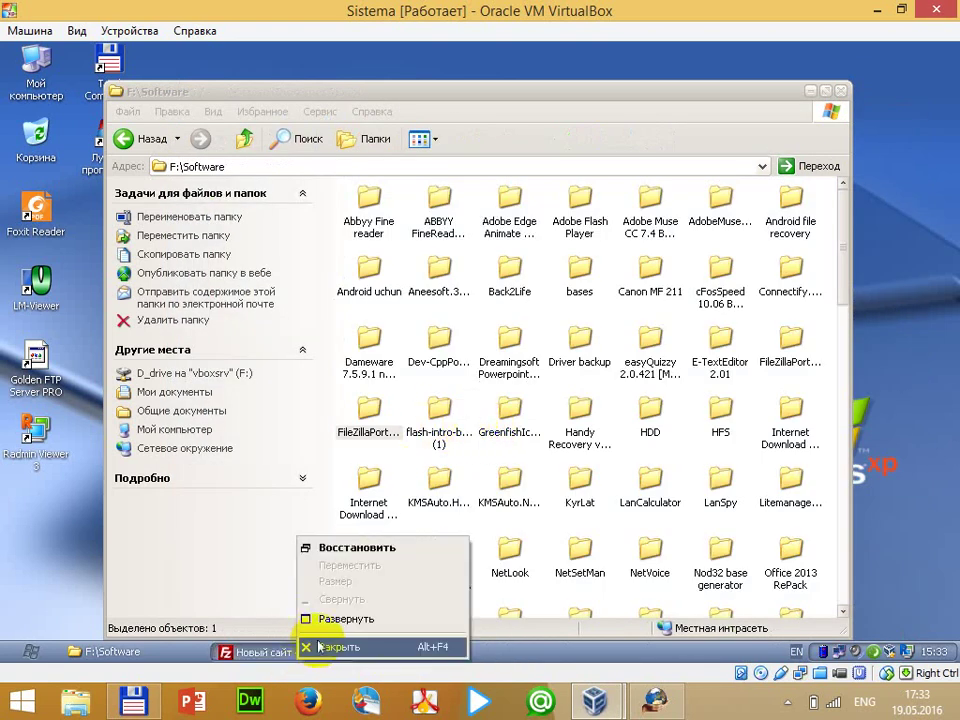
{"action": "left_click", "coordinate": [322, 643]}
{"action": "right_click", "coordinate": [138, 651]}
{"action": "left_click", "coordinate": [178, 642]}
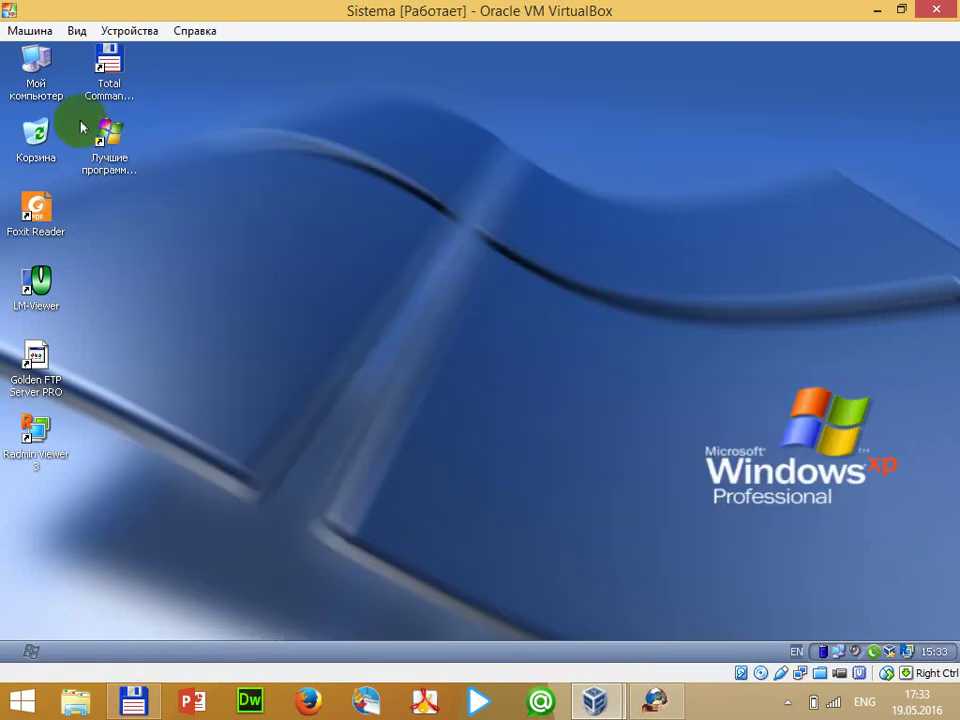
Open My Computer maximized, go to drive F:, then Software, and scroll through its files
{"action": "double_click", "coordinate": [28, 60]}
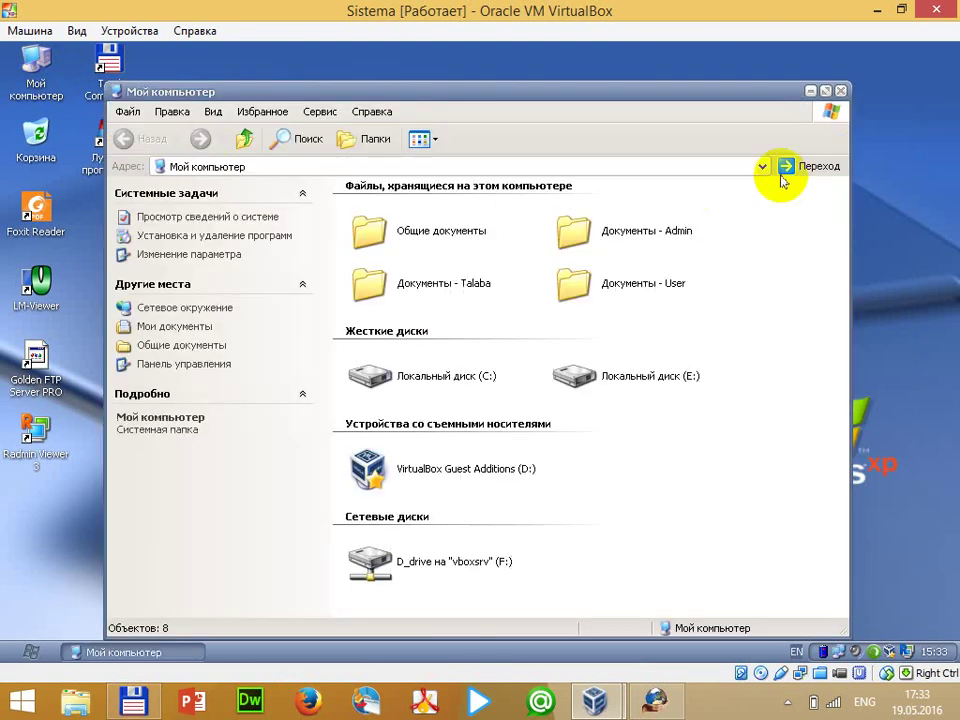
{"action": "left_click", "coordinate": [826, 92]}
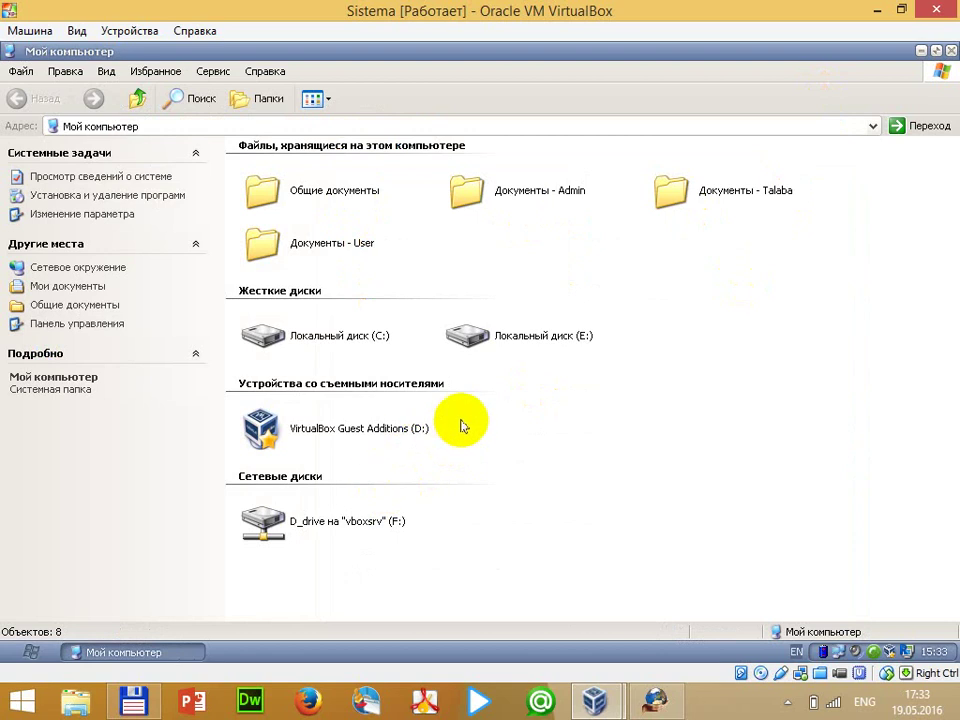
{"action": "double_click", "coordinate": [510, 330]}
{"action": "left_click", "coordinate": [22, 98]}
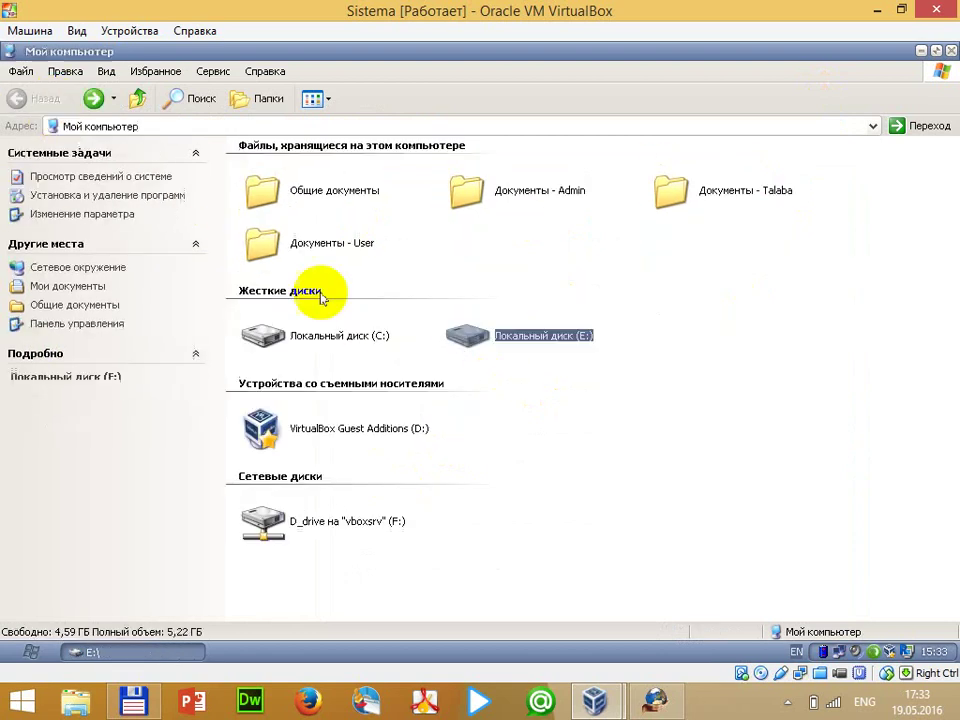
{"action": "double_click", "coordinate": [393, 521]}
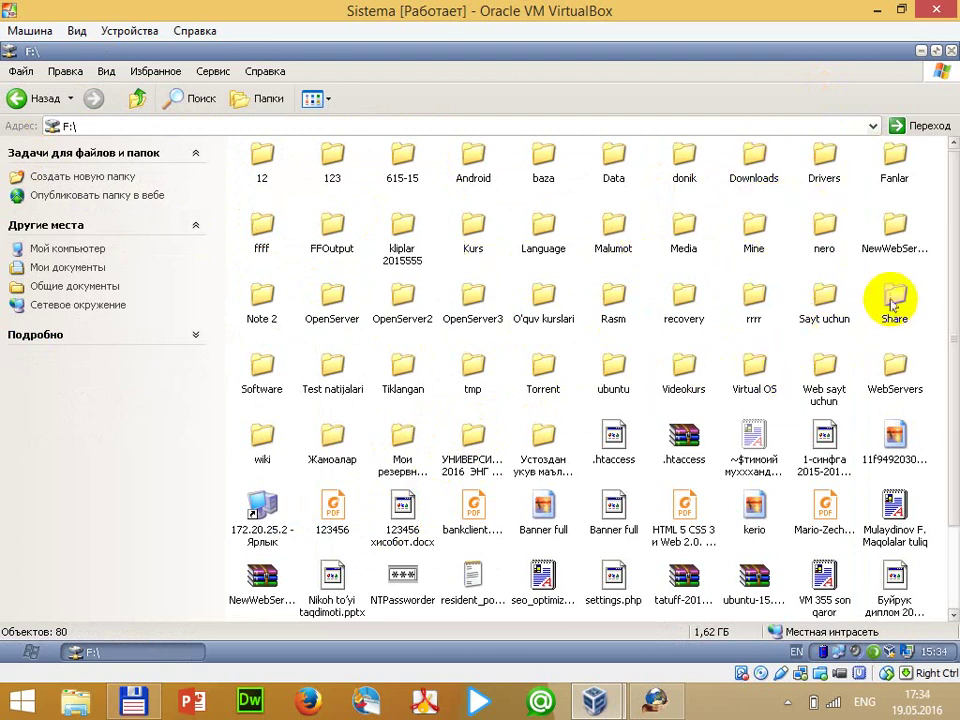
{"action": "double_click", "coordinate": [243, 383]}
{"action": "scroll", "coordinate": [504, 347], "scroll_direction": "down", "scroll_amount": 5}
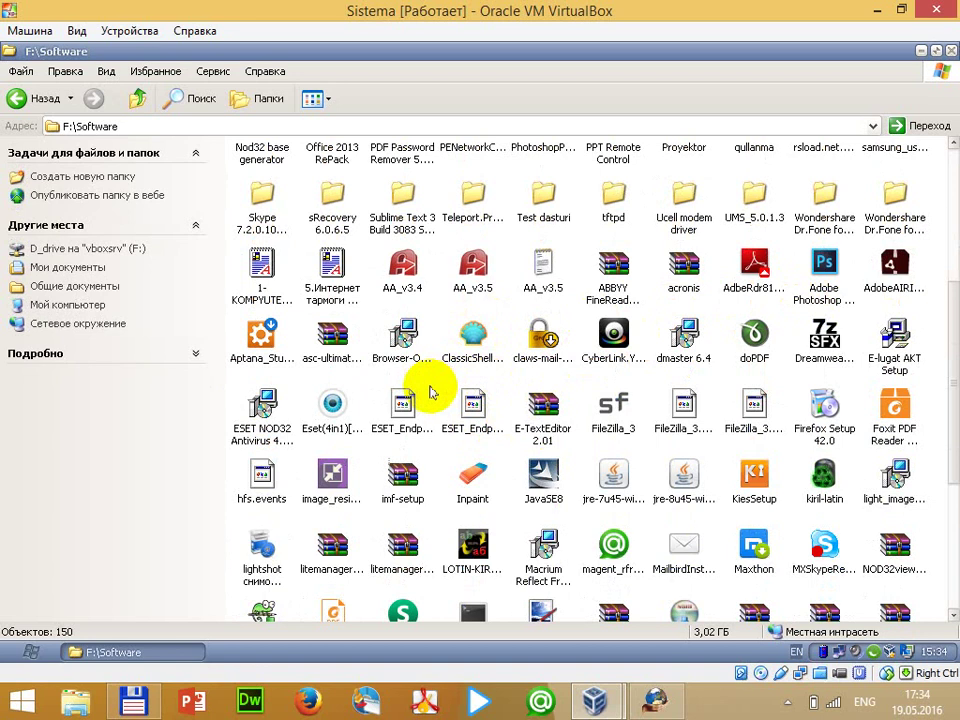
{"action": "scroll", "coordinate": [428, 388], "scroll_direction": "down", "scroll_amount": 3}
{"action": "scroll", "coordinate": [428, 388], "scroll_direction": "up", "scroll_amount": 5}
{"action": "scroll", "coordinate": [425, 390], "scroll_direction": "down", "scroll_amount": 3}
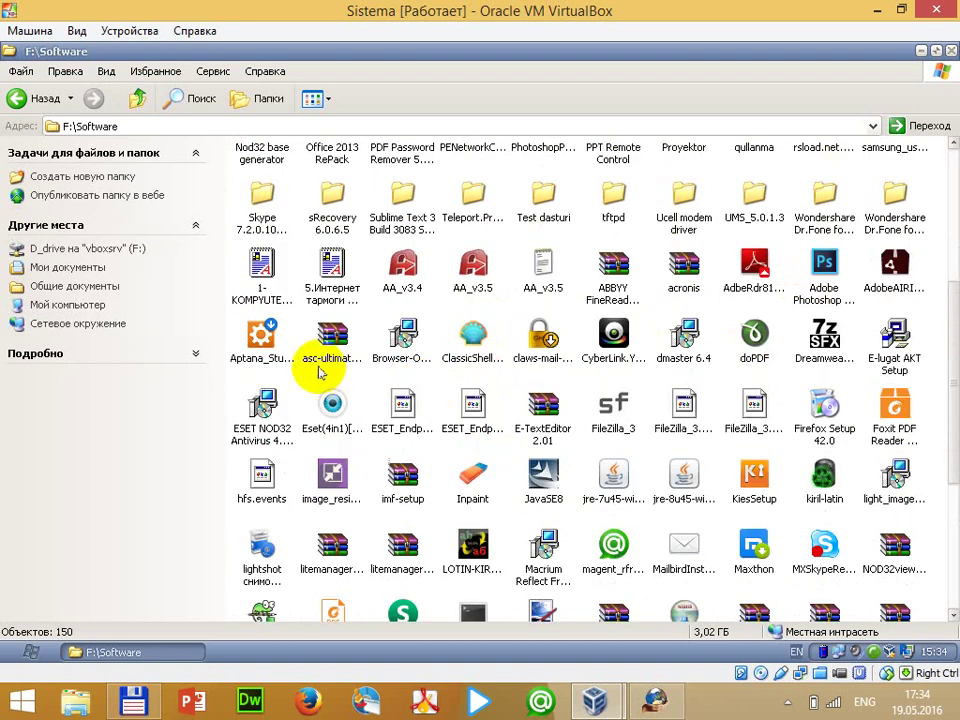
{"action": "scroll", "coordinate": [320, 372], "scroll_direction": "down", "scroll_amount": 3}
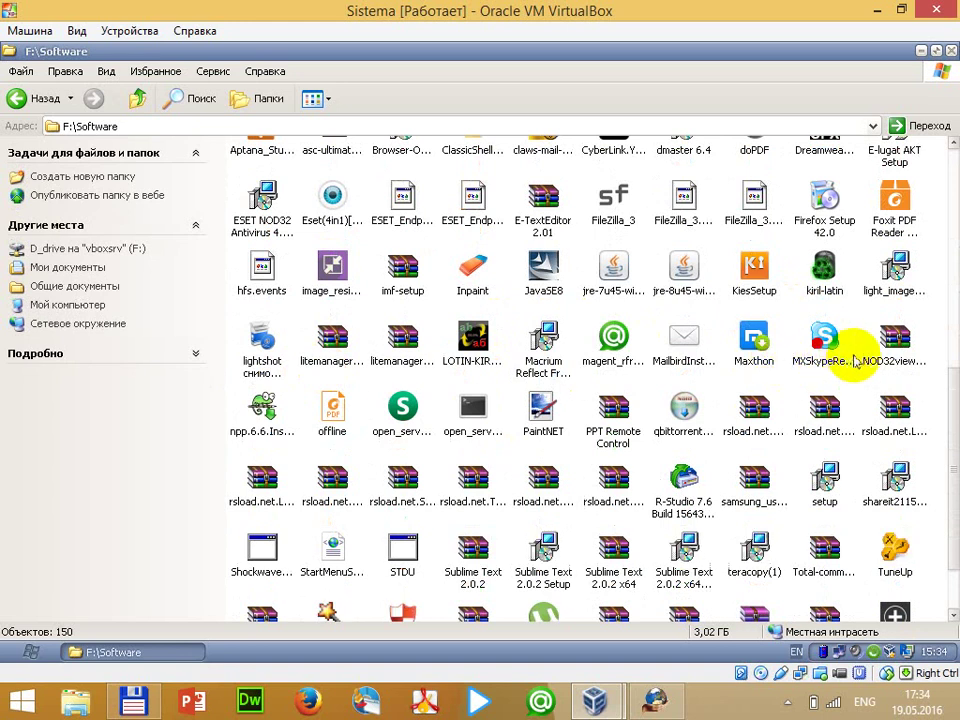
{"action": "scroll", "coordinate": [843, 380], "scroll_direction": "down", "scroll_amount": 2}
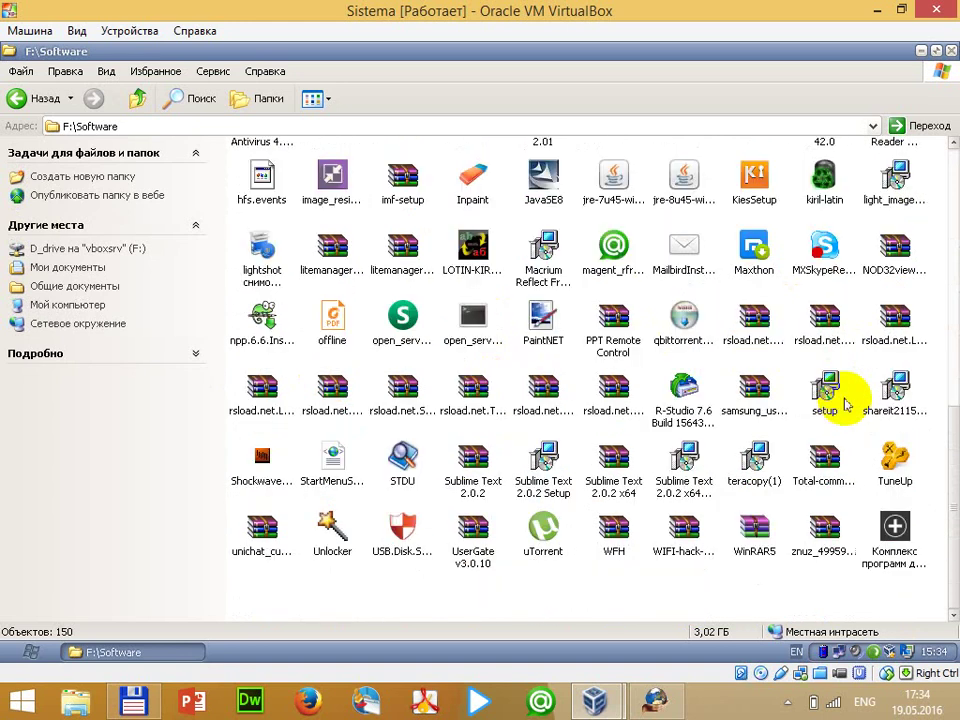
{"action": "scroll", "coordinate": [843, 402], "scroll_direction": "up", "scroll_amount": 6}
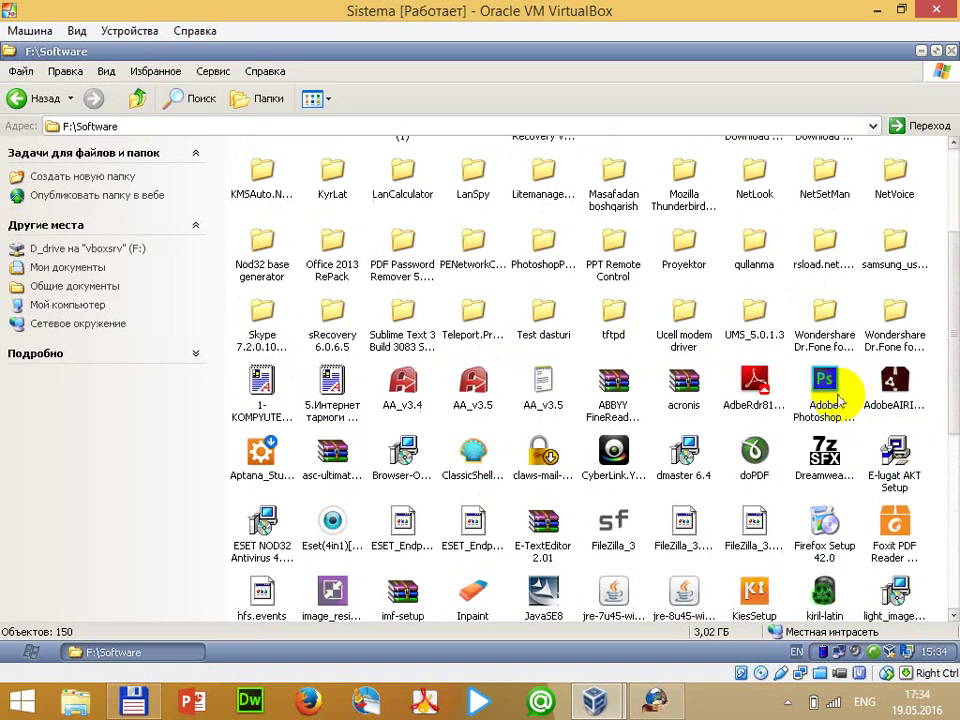
Switch the Software folder view to Таблица (detailed table)
{"action": "left_click", "coordinate": [316, 98]}
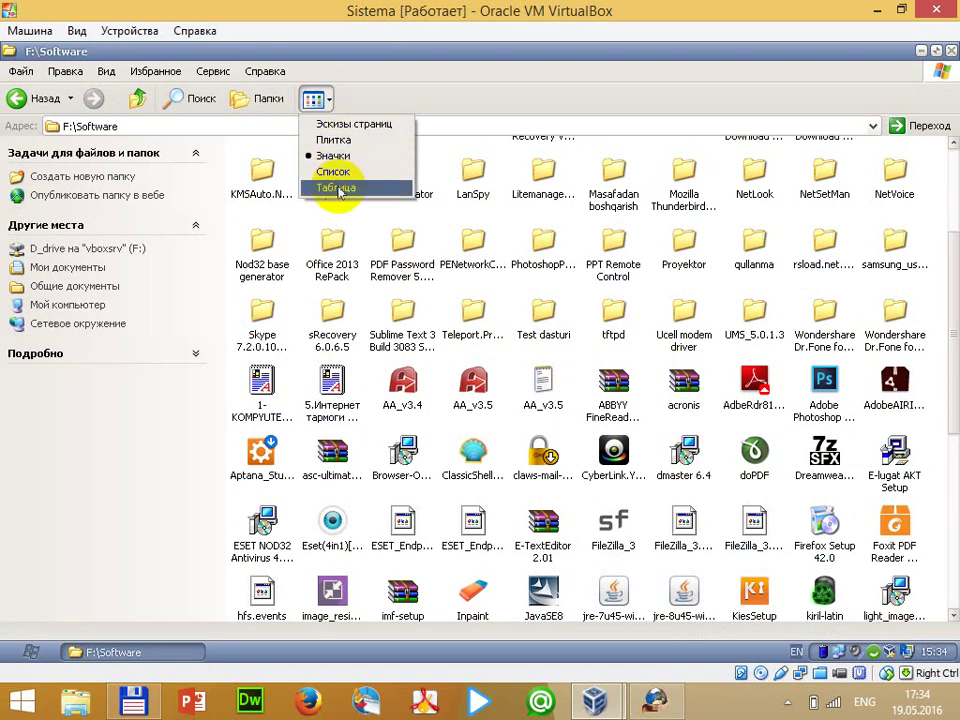
{"action": "left_click", "coordinate": [338, 188]}
{"action": "scroll", "coordinate": [737, 365], "scroll_direction": "down", "scroll_amount": 18}
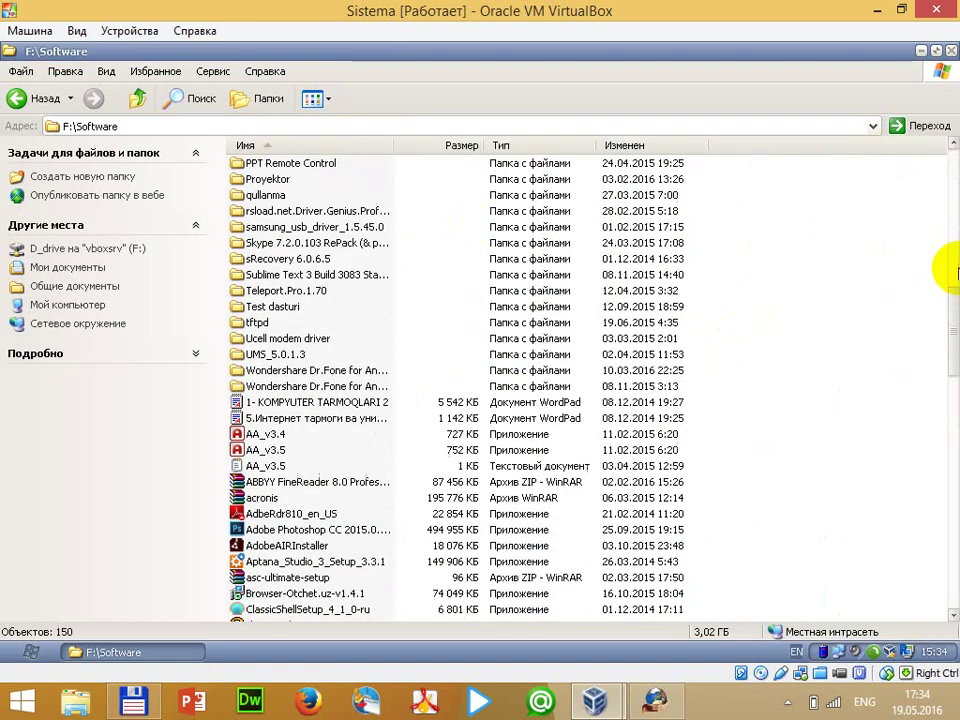
{"action": "left_click_drag", "start_coordinate": [943, 306], "coordinate": [952, 486]}
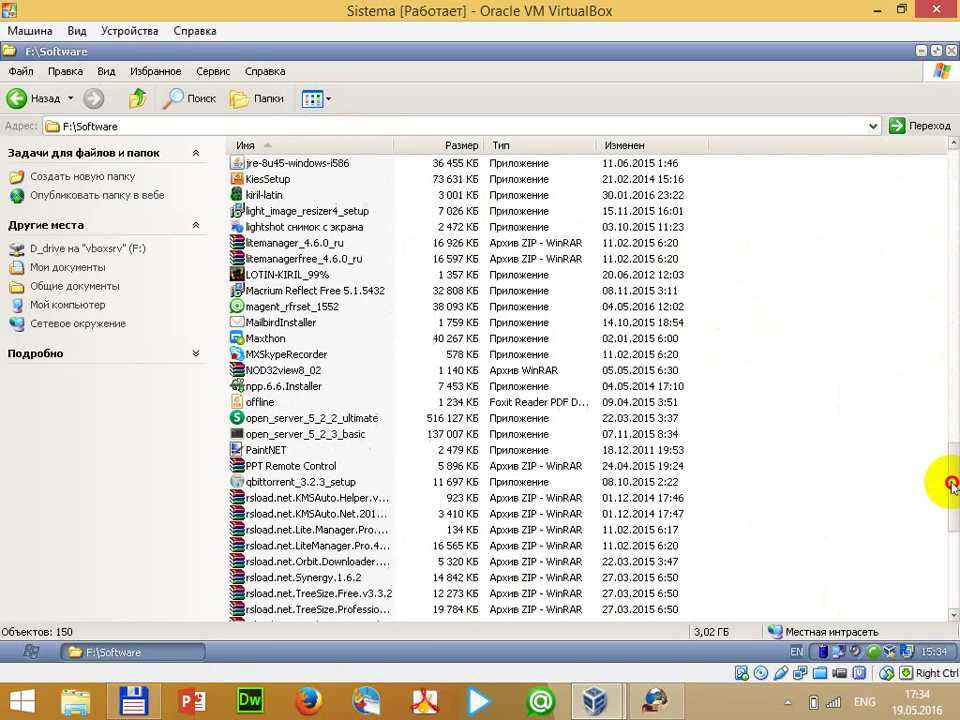
{"action": "scroll", "coordinate": [952, 486], "scroll_direction": "down", "scroll_amount": 1}
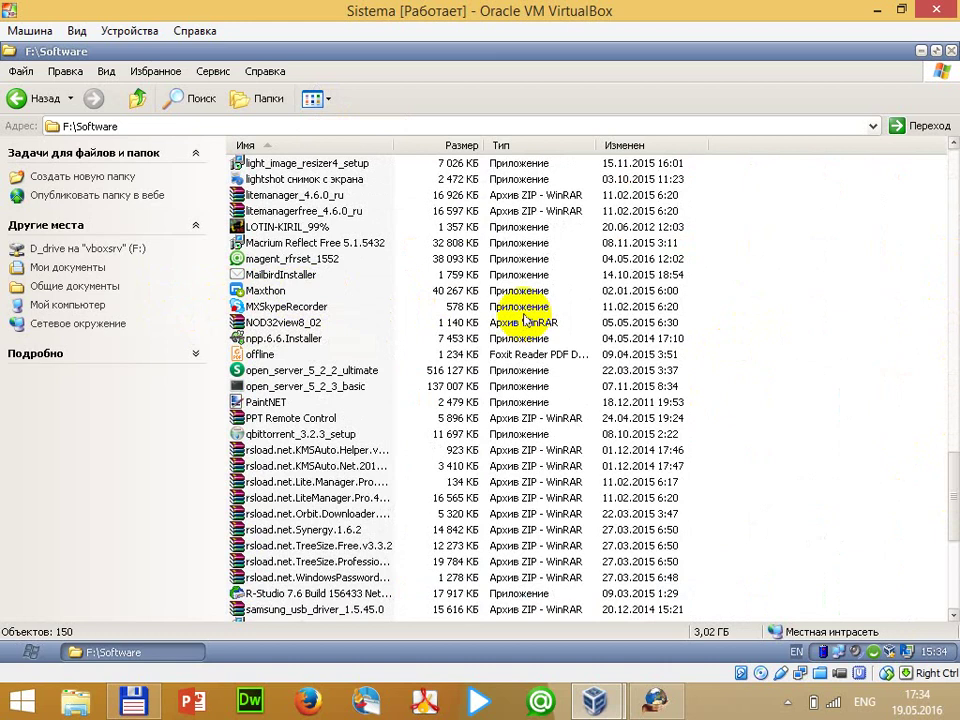
{"action": "scroll", "coordinate": [514, 316], "scroll_direction": "down", "scroll_amount": 7}
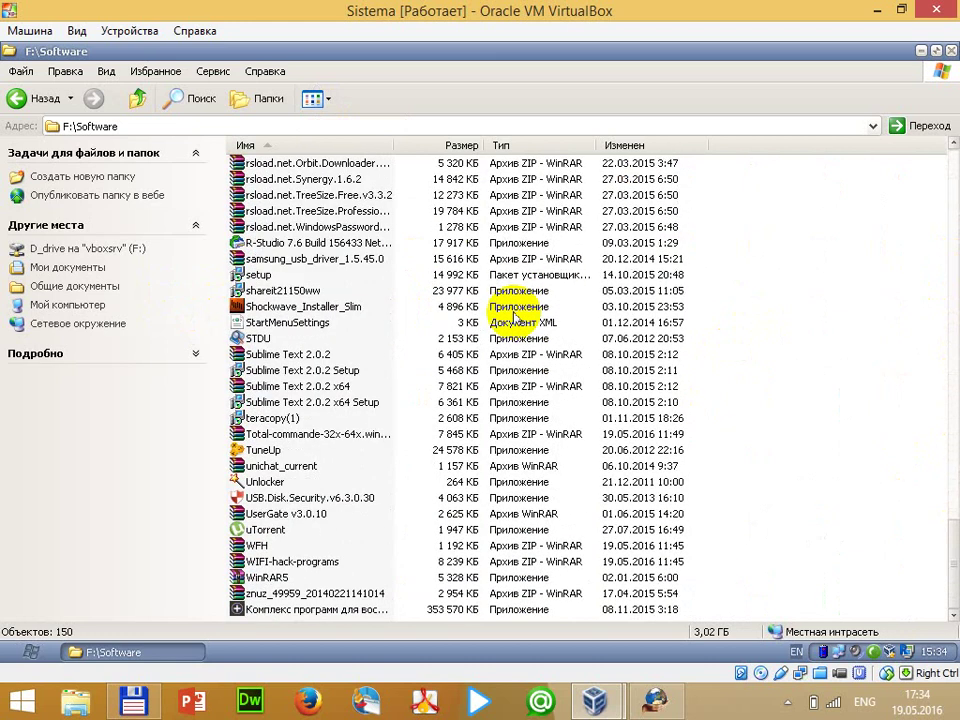
Run the Firefox Setup 42.0 installer and close the Software folder window
{"action": "left_click", "coordinate": [262, 290]}
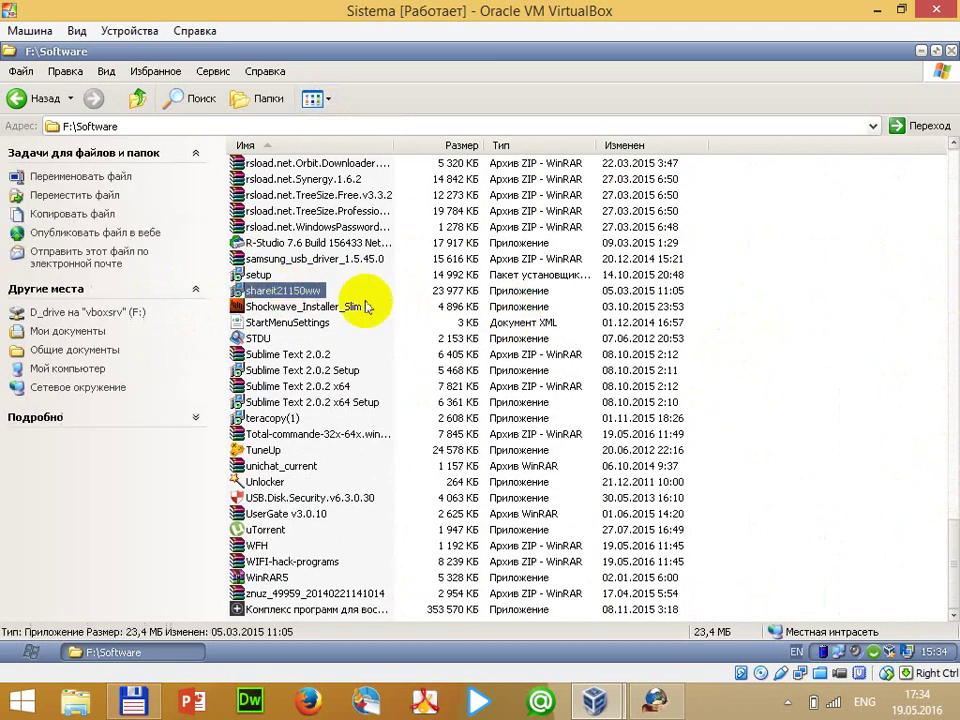
{"action": "scroll", "coordinate": [375, 240], "scroll_direction": "up", "scroll_amount": 6}
{"action": "scroll", "coordinate": [375, 308], "scroll_direction": "up", "scroll_amount": 7}
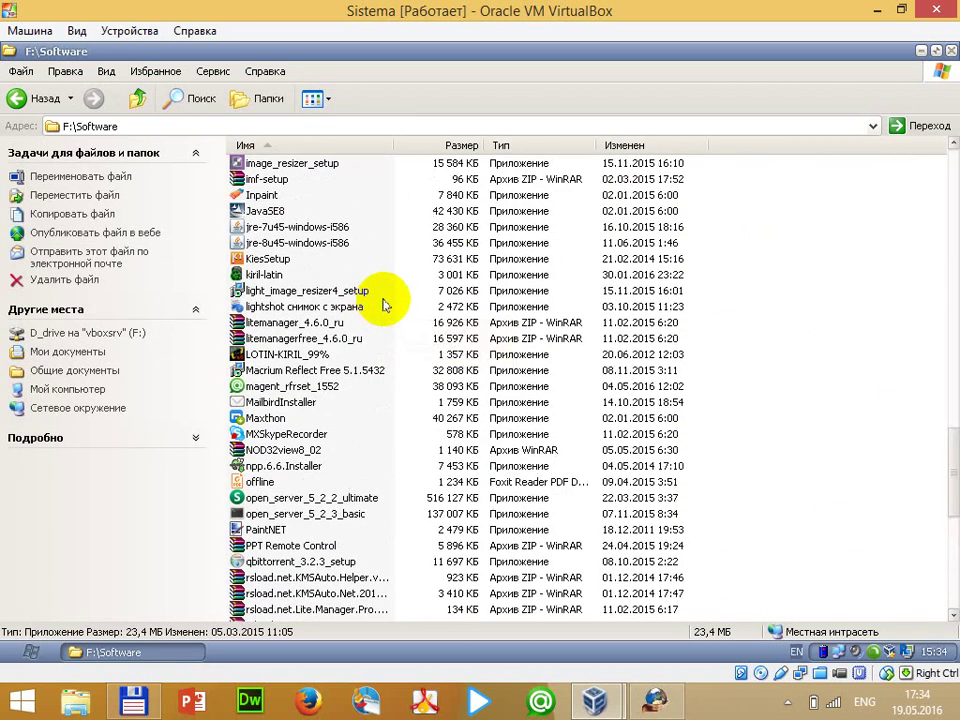
{"action": "left_click", "coordinate": [320, 258]}
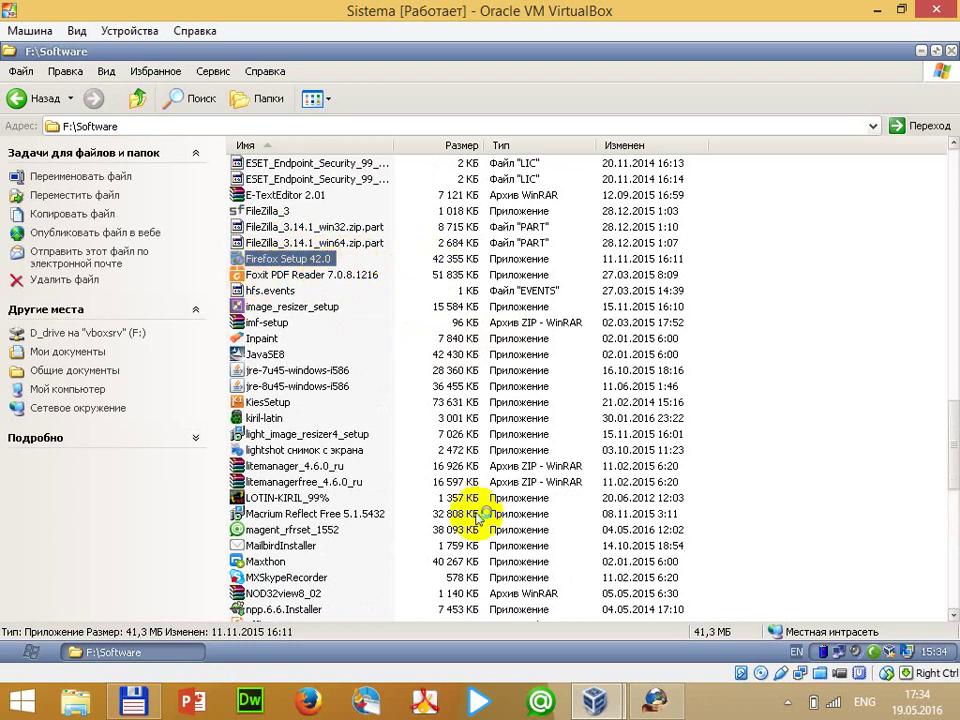
{"action": "key", "text": "Return"}
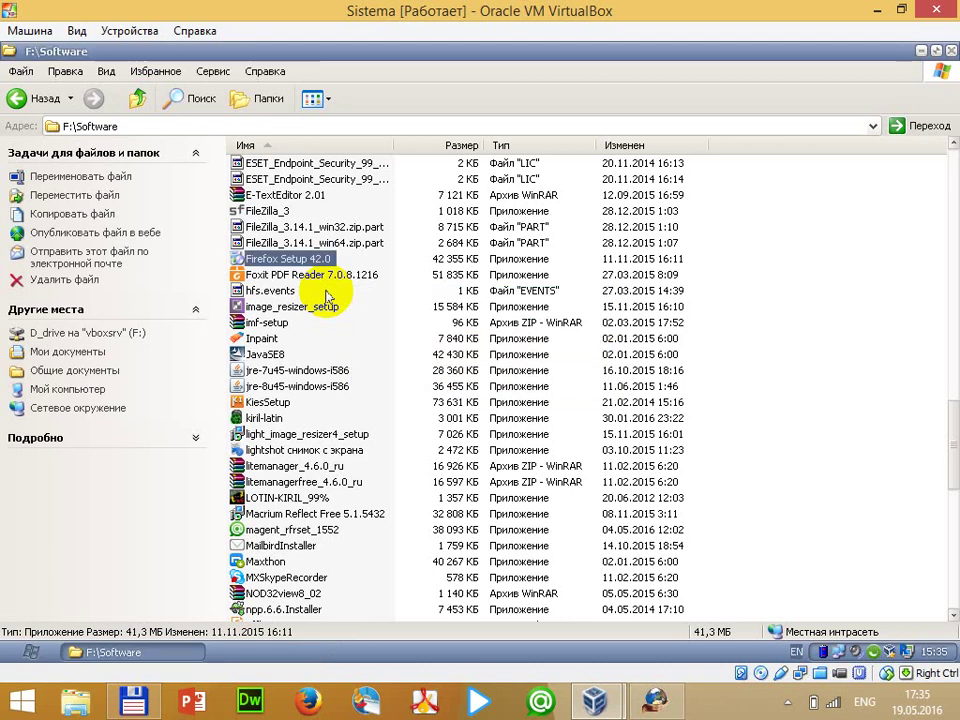
{"action": "left_click", "coordinate": [950, 50]}
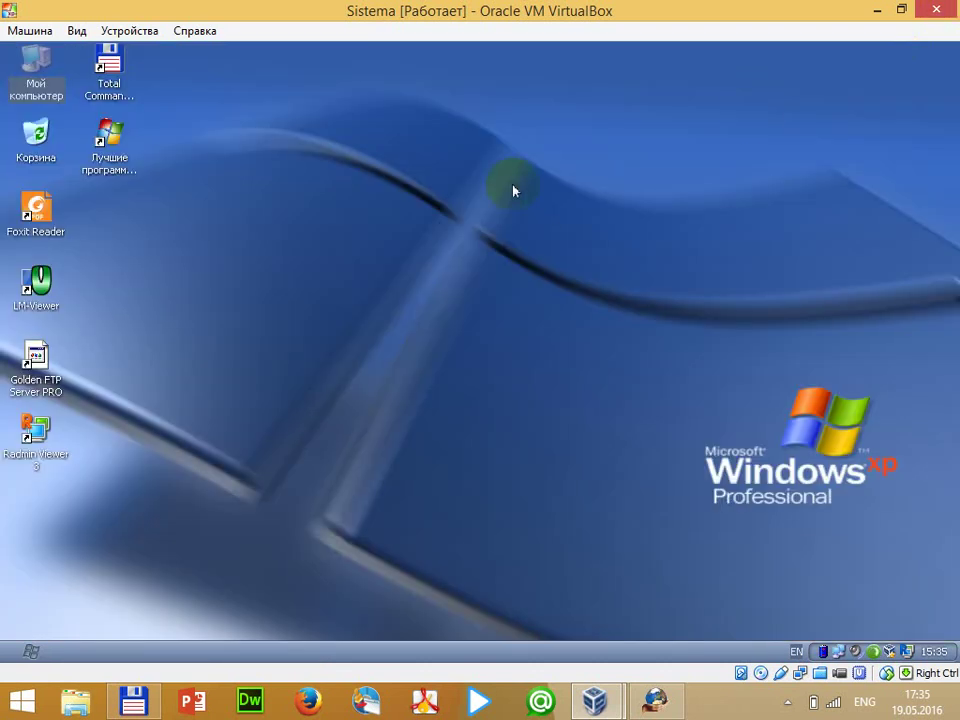
Bring up HFS, check the root folder's actions, and open the served site in the browser
{"action": "left_click", "coordinate": [645, 706]}
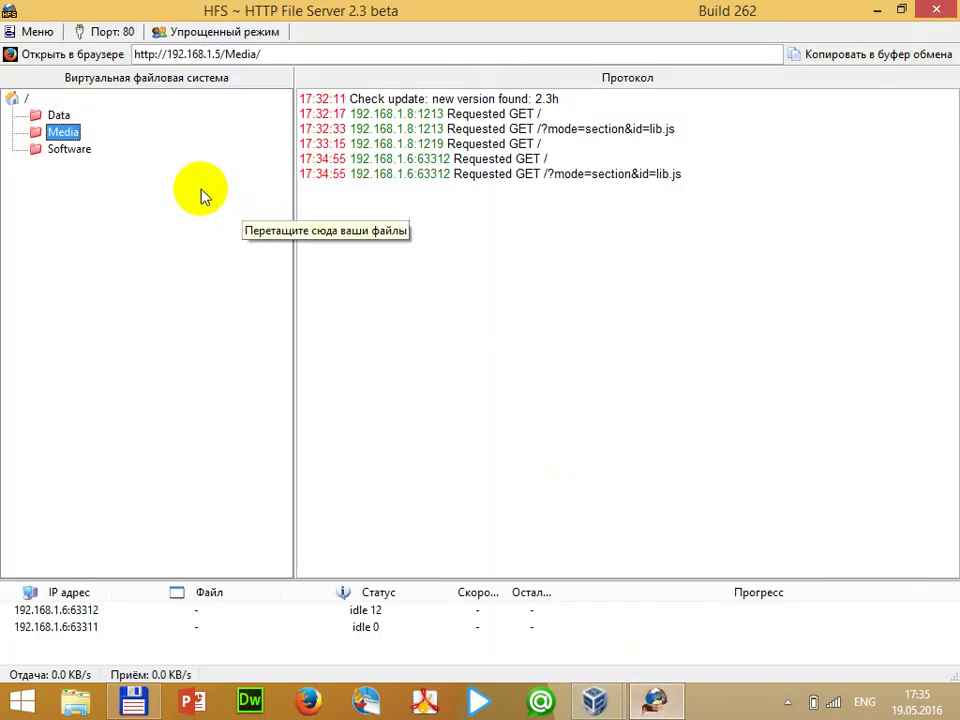
{"action": "left_click", "coordinate": [21, 102]}
{"action": "right_click", "coordinate": [21, 102]}
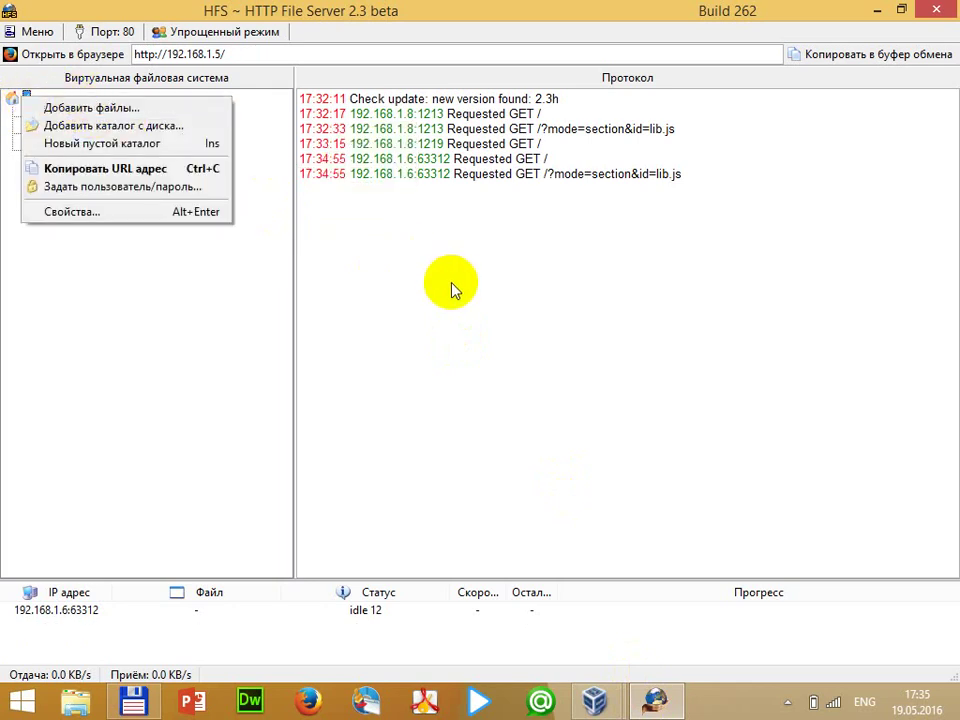
{"action": "left_click", "coordinate": [261, 182]}
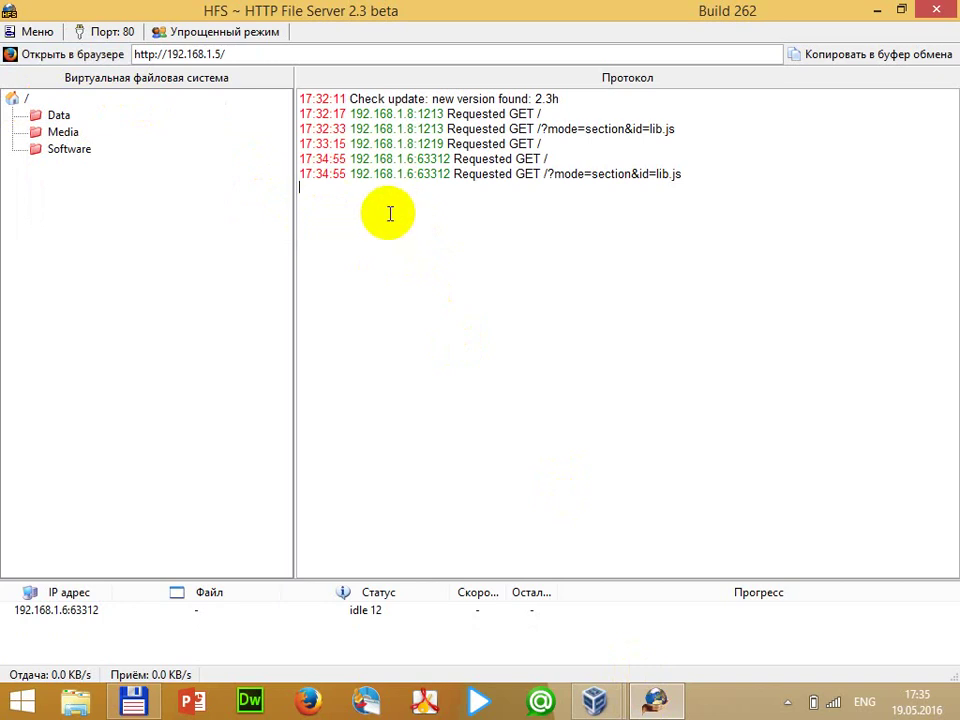
{"action": "left_click", "coordinate": [388, 212]}
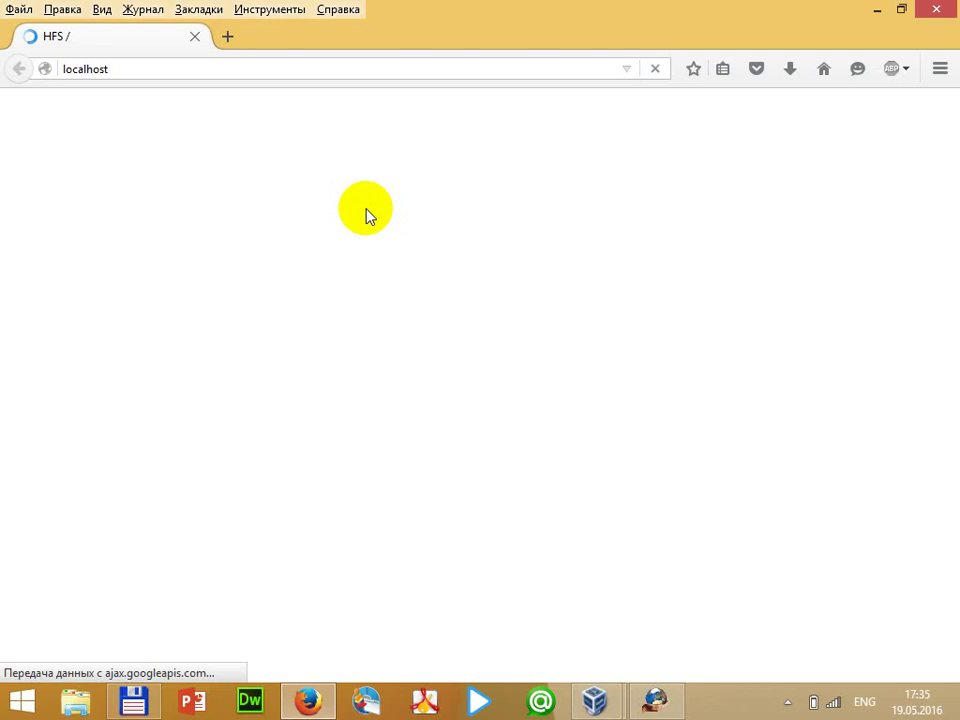
Minimise HFS and return to the VirtualBox VM showing the Firefox setup welcome page
{"action": "left_click", "coordinate": [159, 76]}
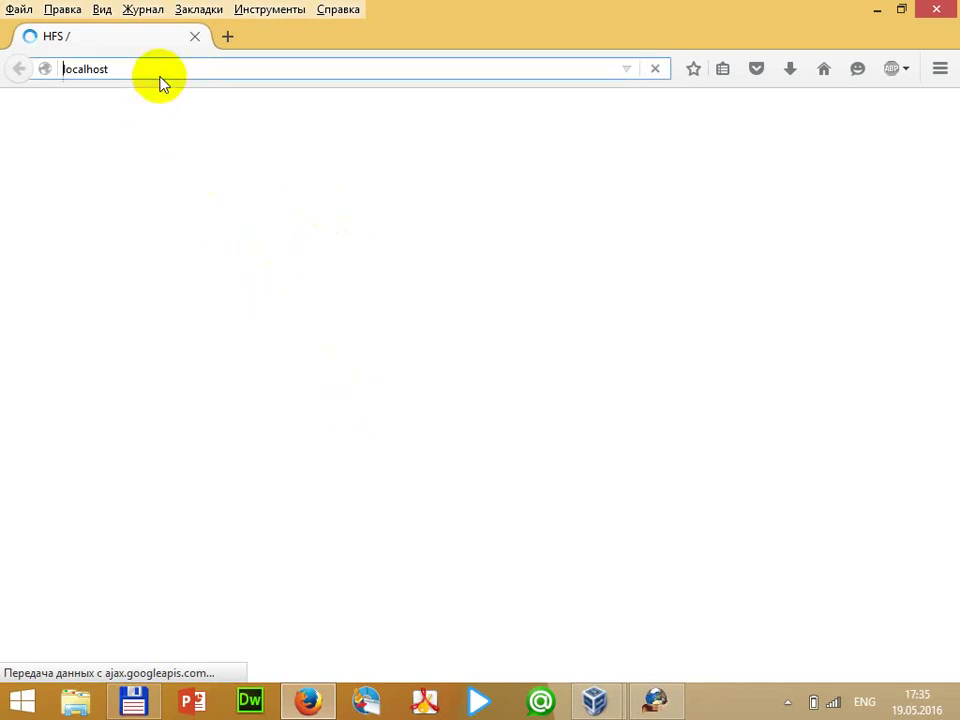
{"action": "left_click", "coordinate": [270, 12]}
{"action": "left_click", "coordinate": [350, 290]}
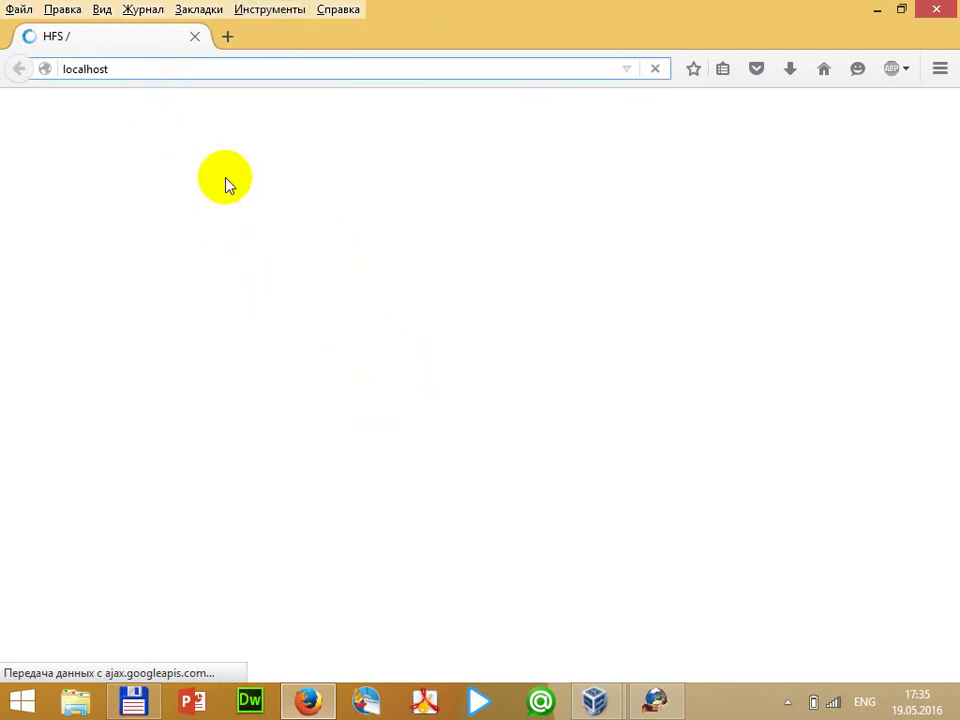
{"action": "left_click", "coordinate": [660, 700]}
{"action": "left_click", "coordinate": [668, 705]}
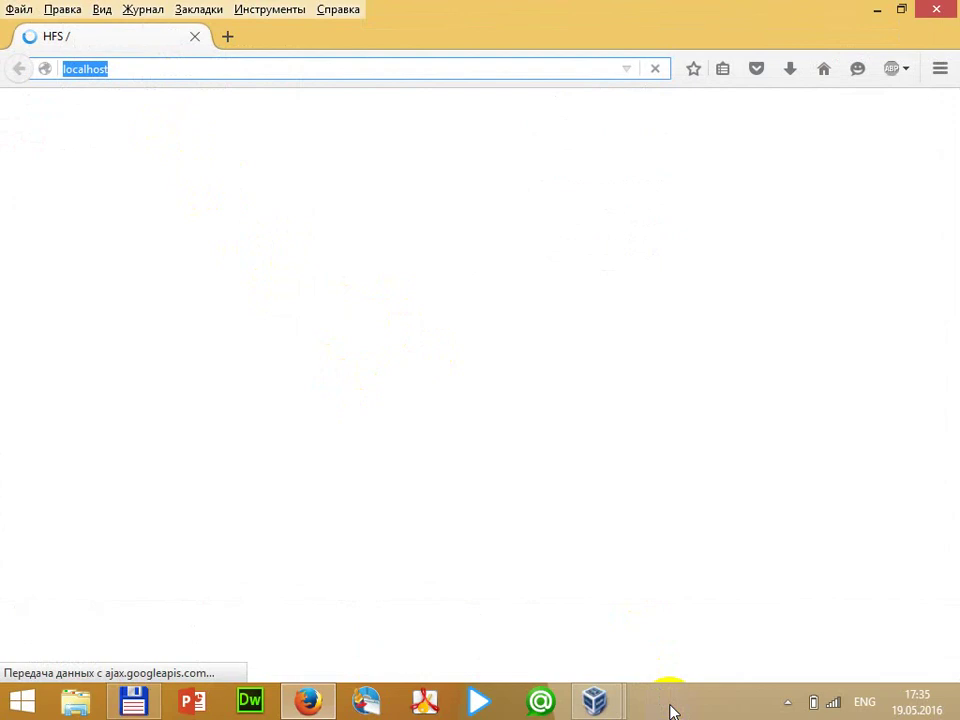
{"action": "left_click", "coordinate": [630, 700]}
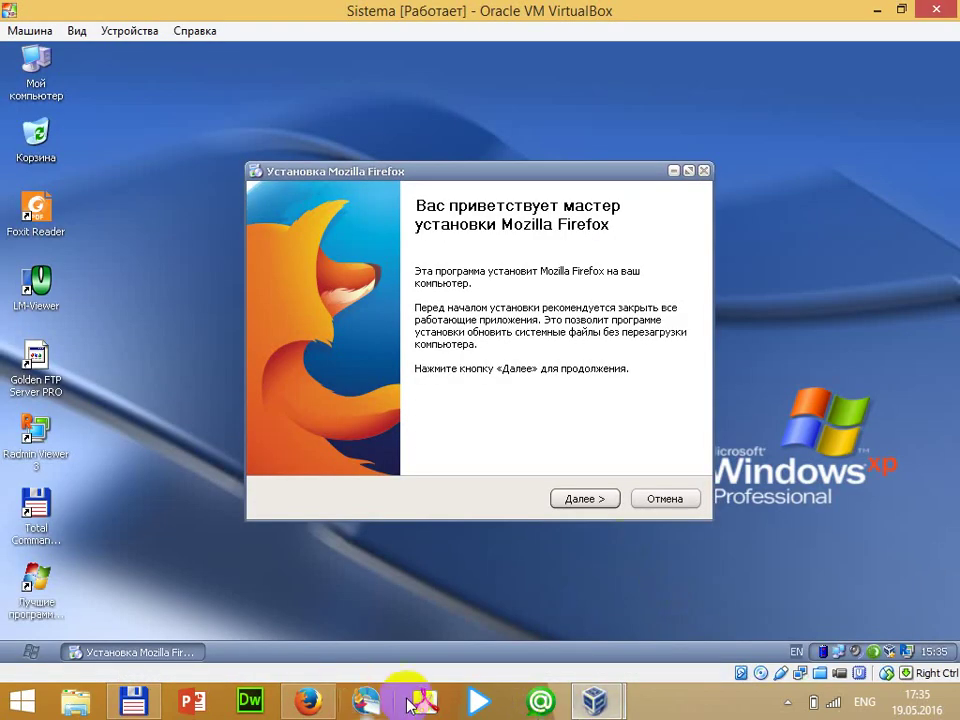
{"action": "left_click", "coordinate": [787, 705]}
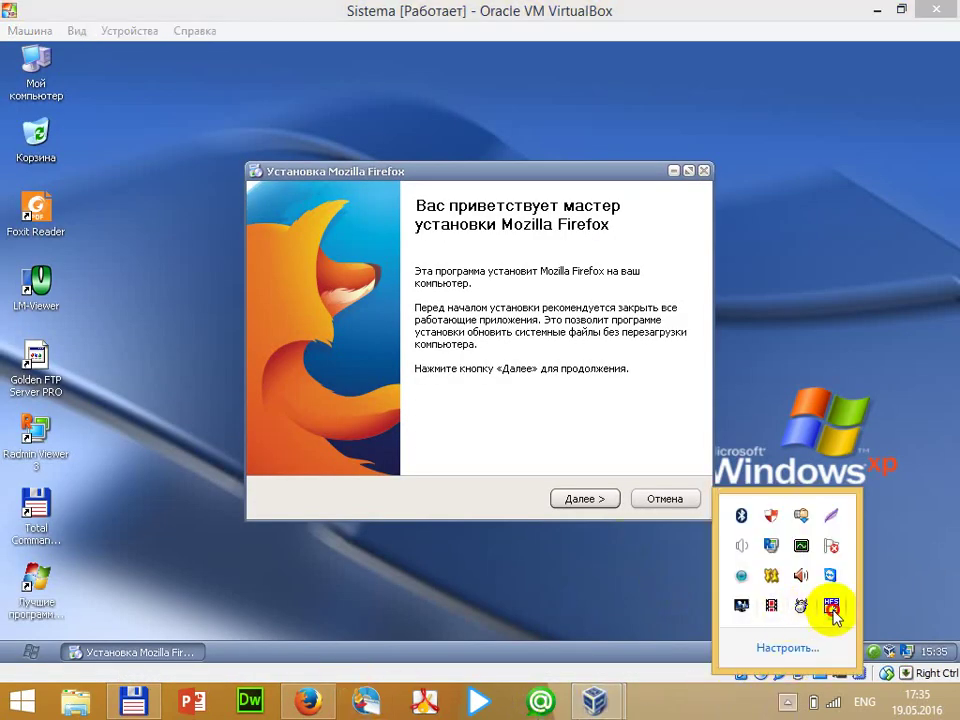
{"action": "left_click", "coordinate": [831, 606]}
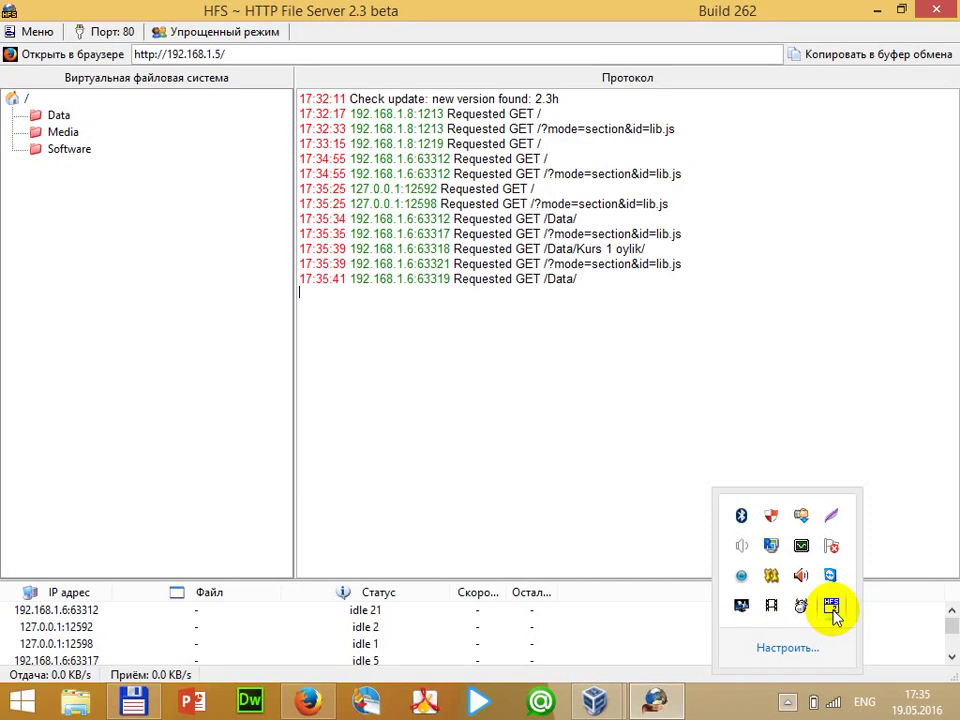
{"action": "left_click", "coordinate": [560, 280]}
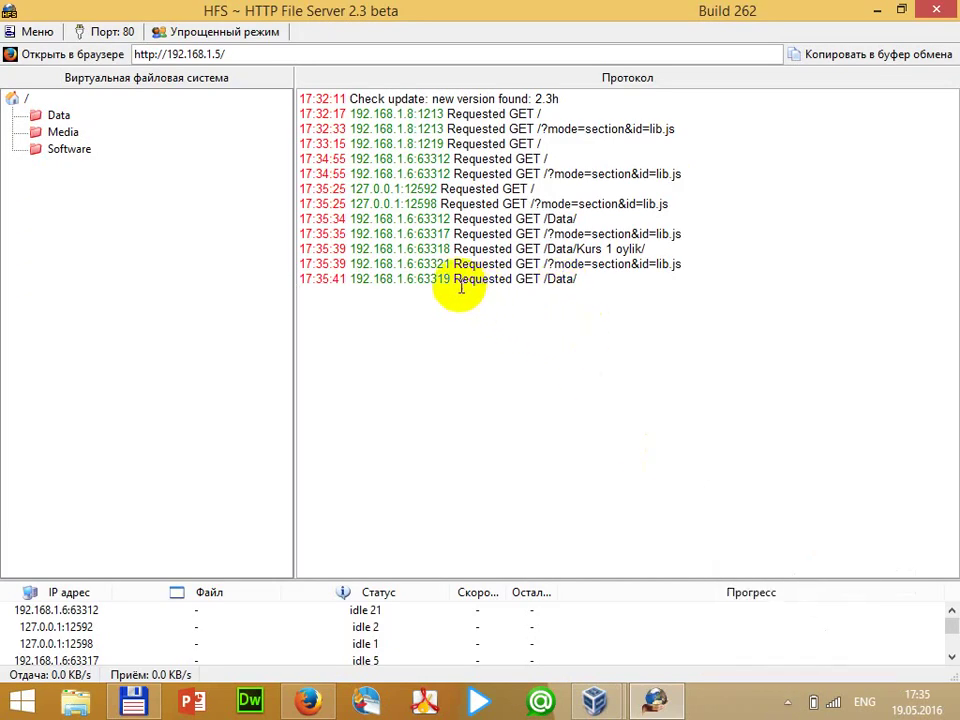
{"action": "left_click_drag", "start_coordinate": [454, 281], "coordinate": [584, 282]}
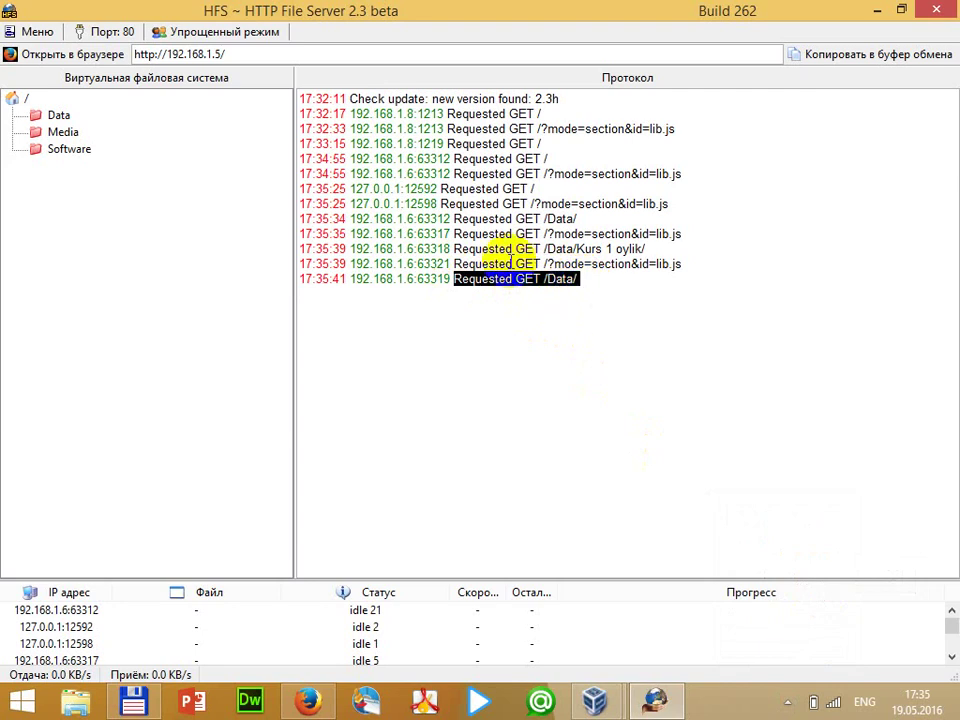
{"action": "left_click_drag", "start_coordinate": [460, 249], "coordinate": [645, 247]}
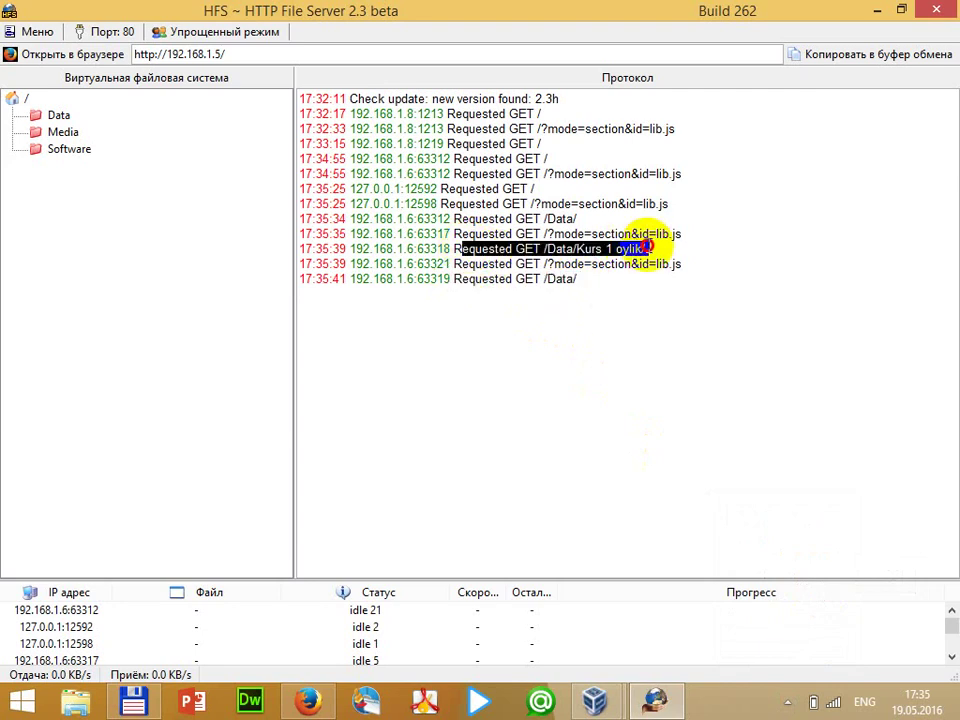
{"action": "left_click", "coordinate": [627, 303]}
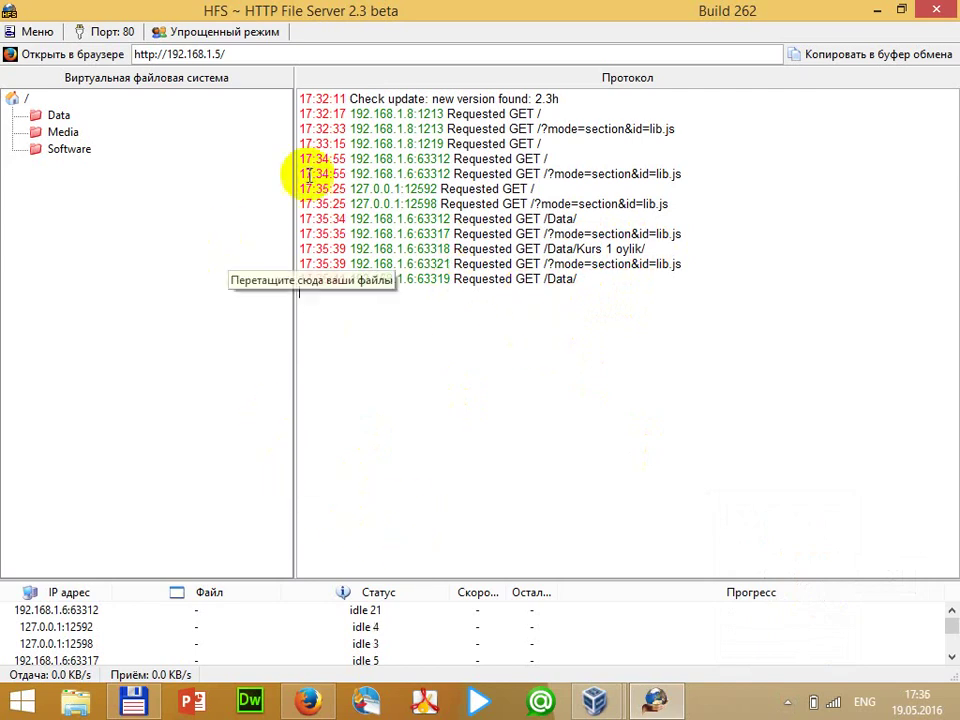
{"action": "left_click", "coordinate": [877, 10]}
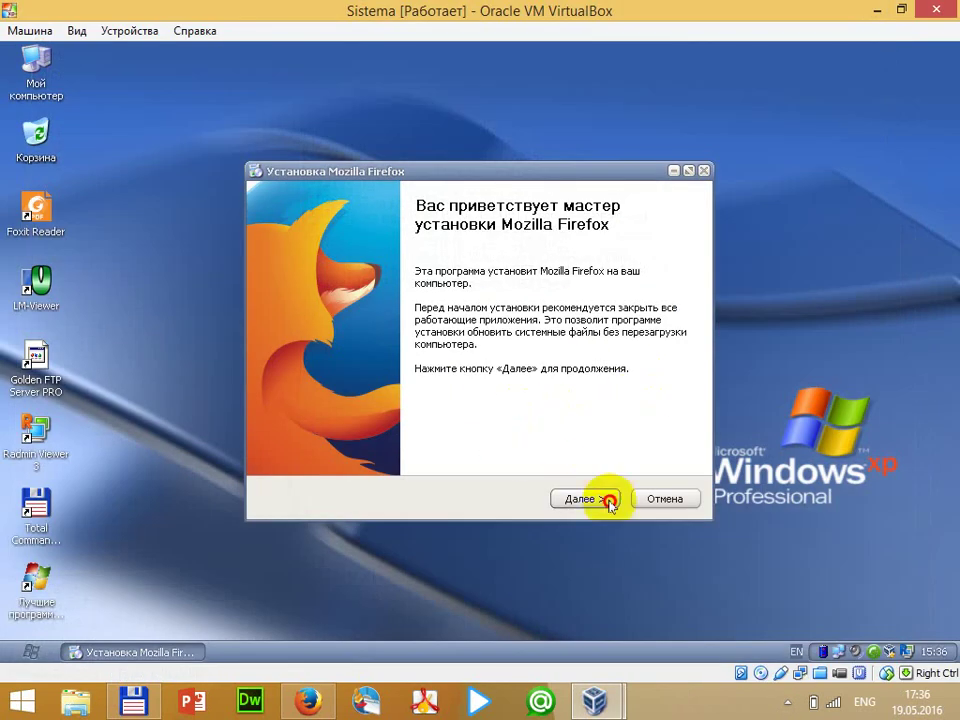
Advance the Firefox setup to the installation-type step, then switch to Total Commander
{"action": "left_click", "coordinate": [610, 502]}
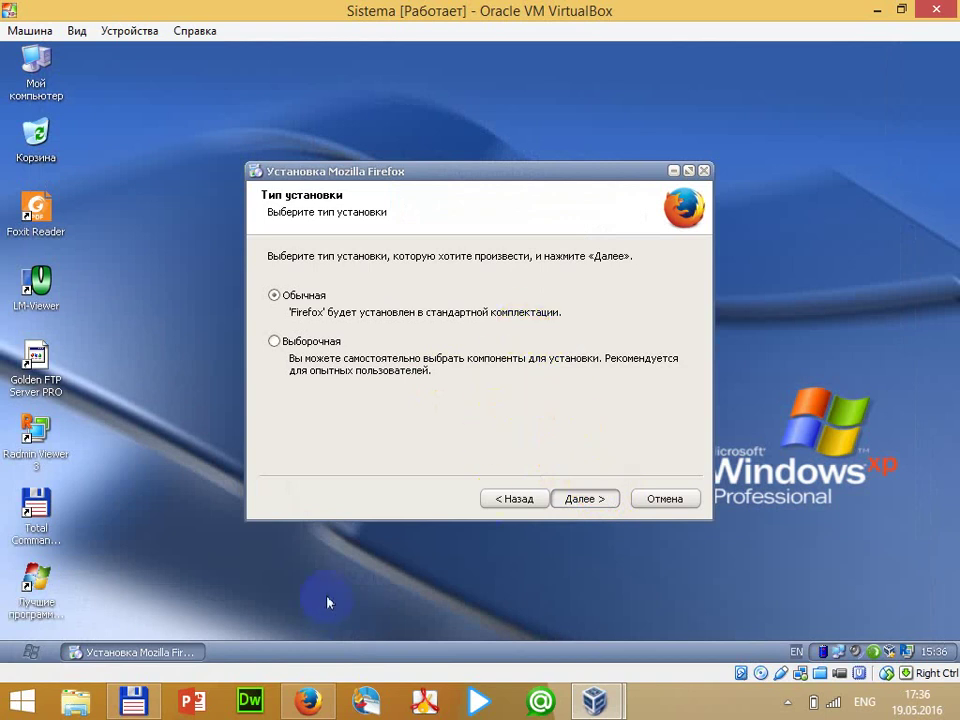
{"action": "left_click", "coordinate": [310, 703]}
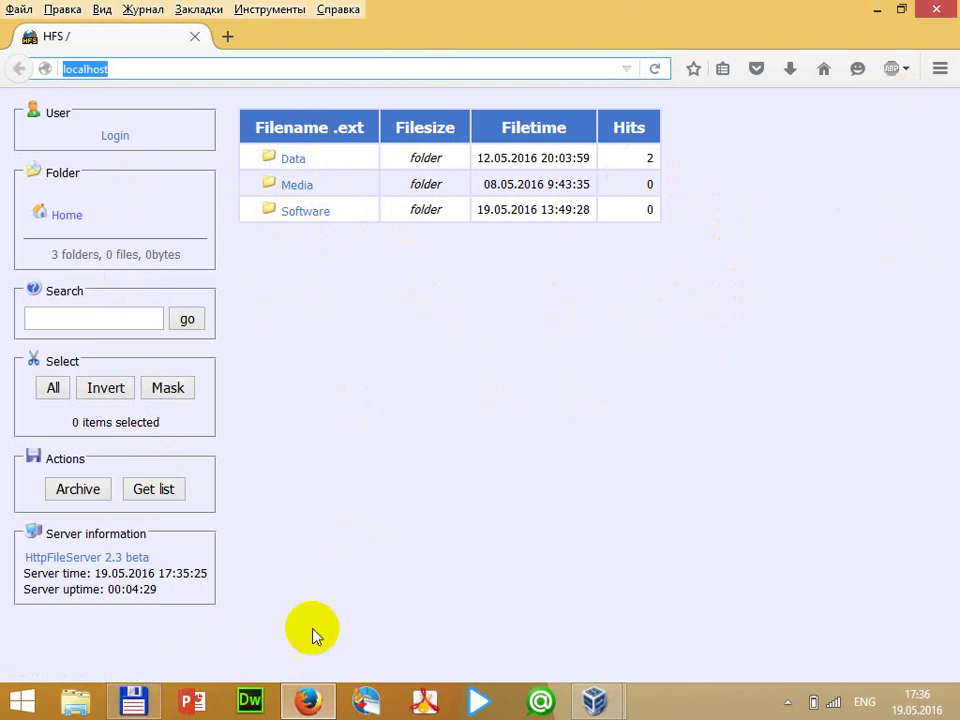
{"action": "left_click", "coordinate": [145, 690]}
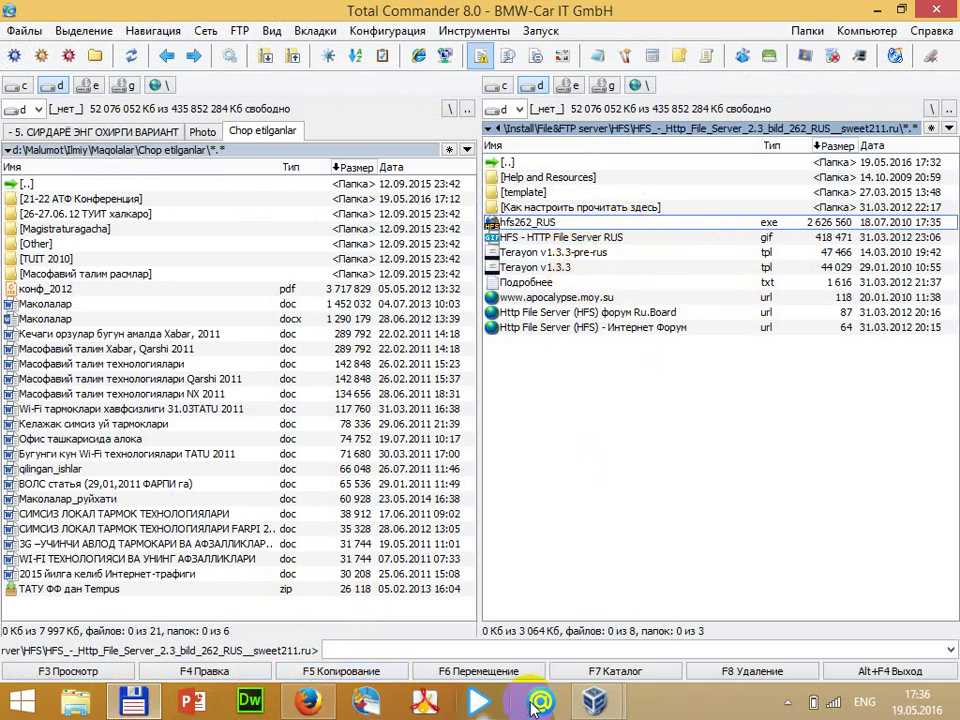
Restore HFS from the system tray and close the Порт dialog without changes
{"action": "left_click", "coordinate": [788, 702]}
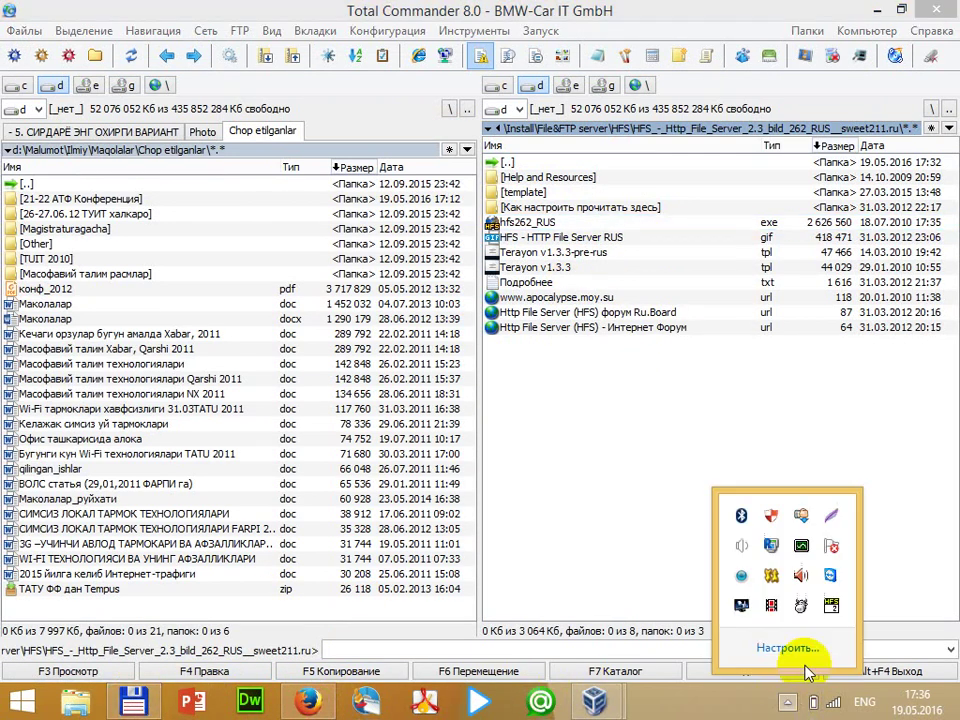
{"action": "left_click", "coordinate": [831, 605]}
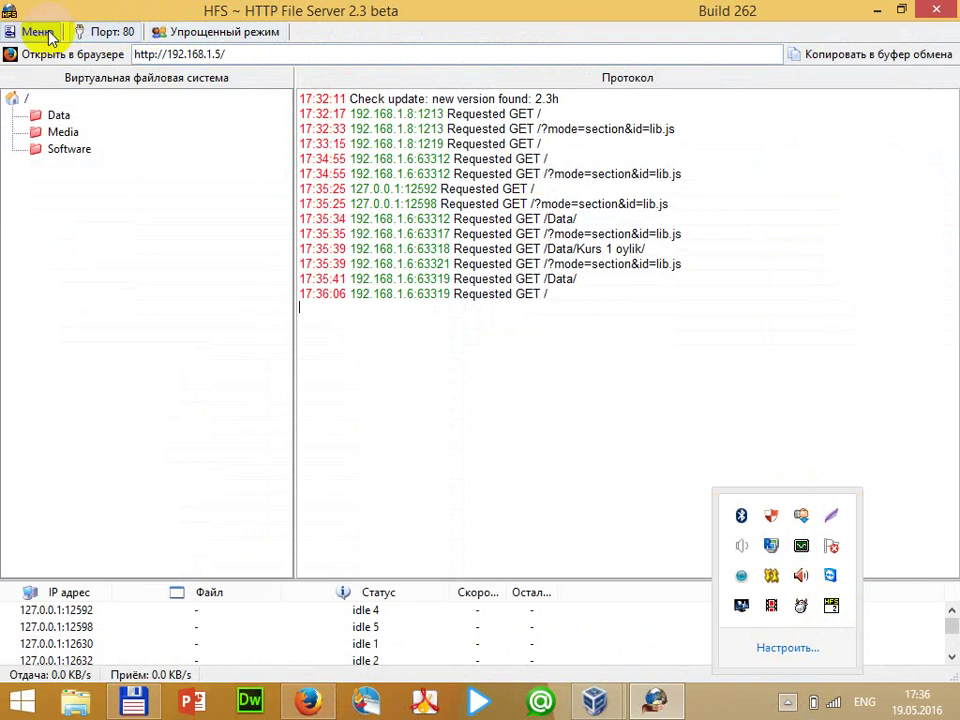
{"action": "left_click", "coordinate": [48, 34]}
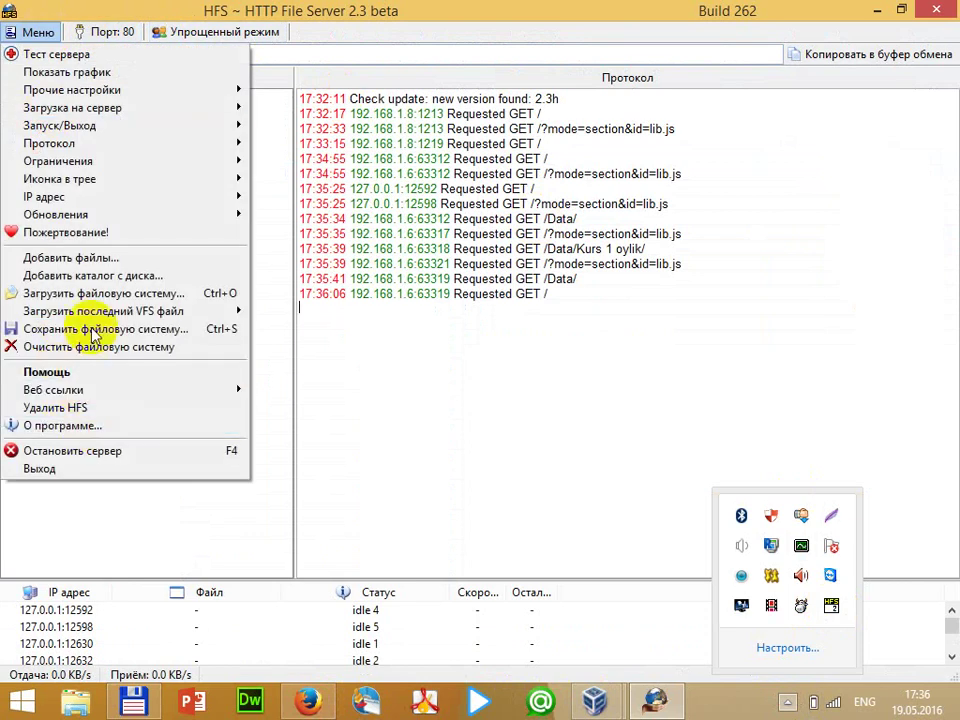
{"action": "mouse_move", "coordinate": [117, 205]}
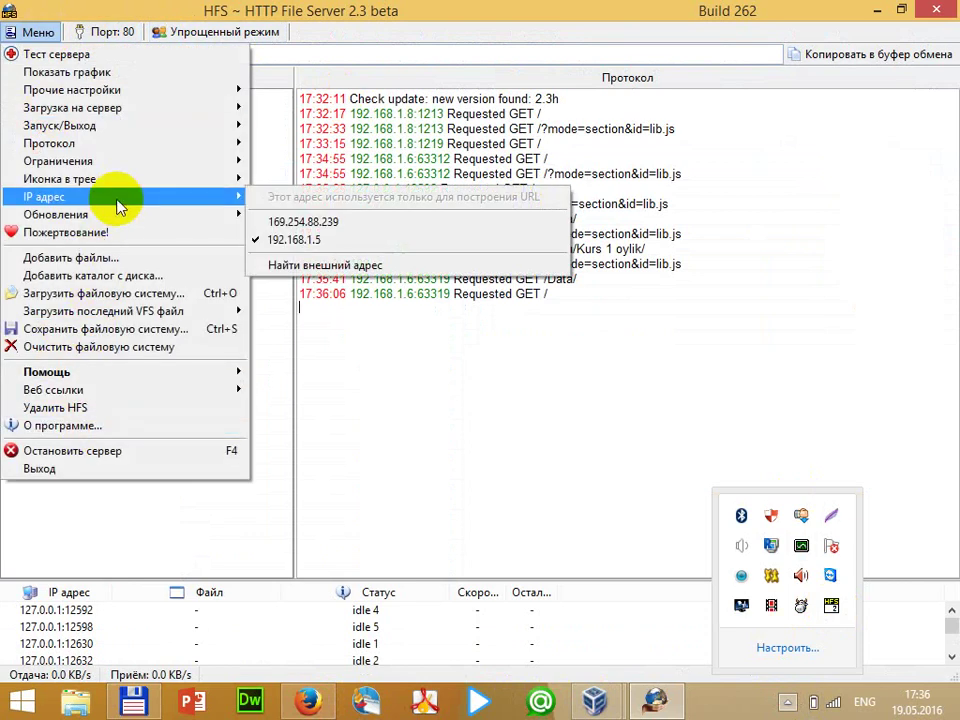
{"action": "mouse_move", "coordinate": [124, 111]}
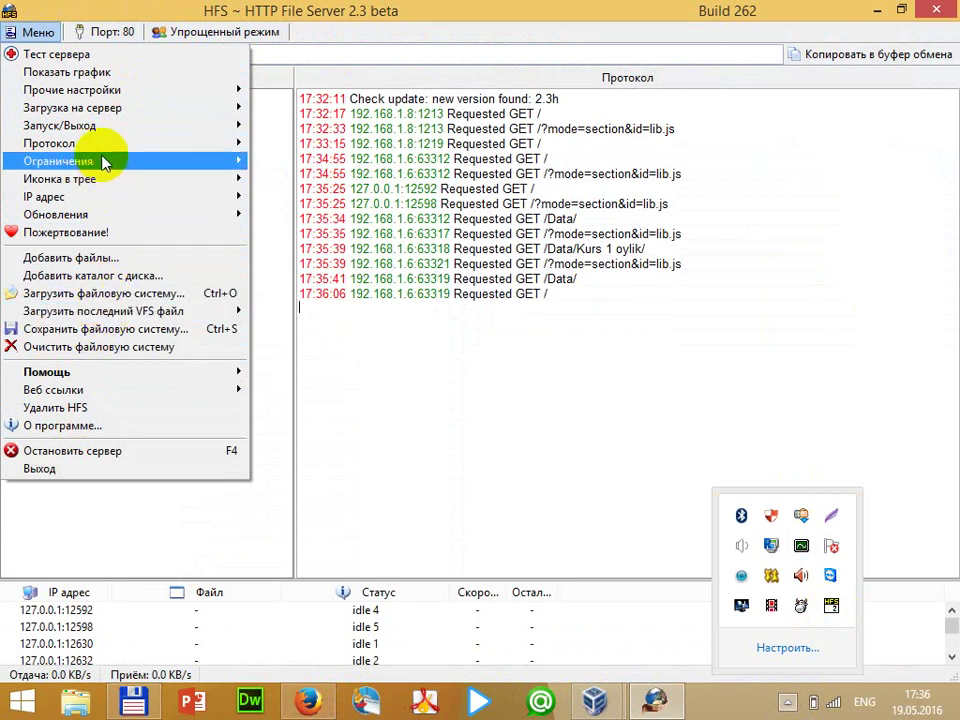
{"action": "mouse_move", "coordinate": [105, 181]}
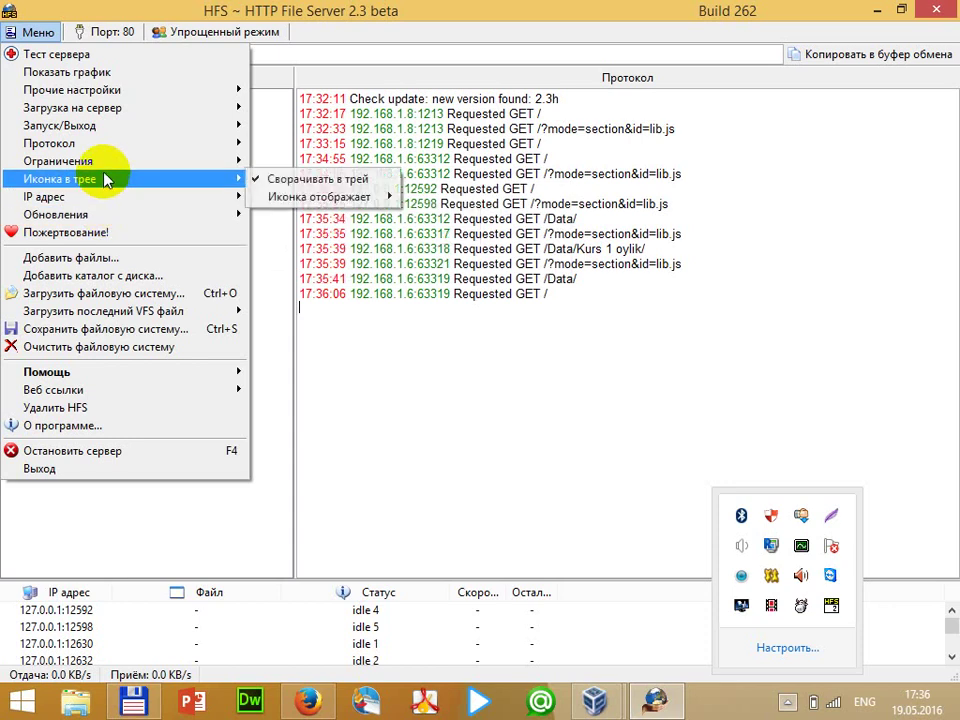
{"action": "left_click", "coordinate": [112, 34]}
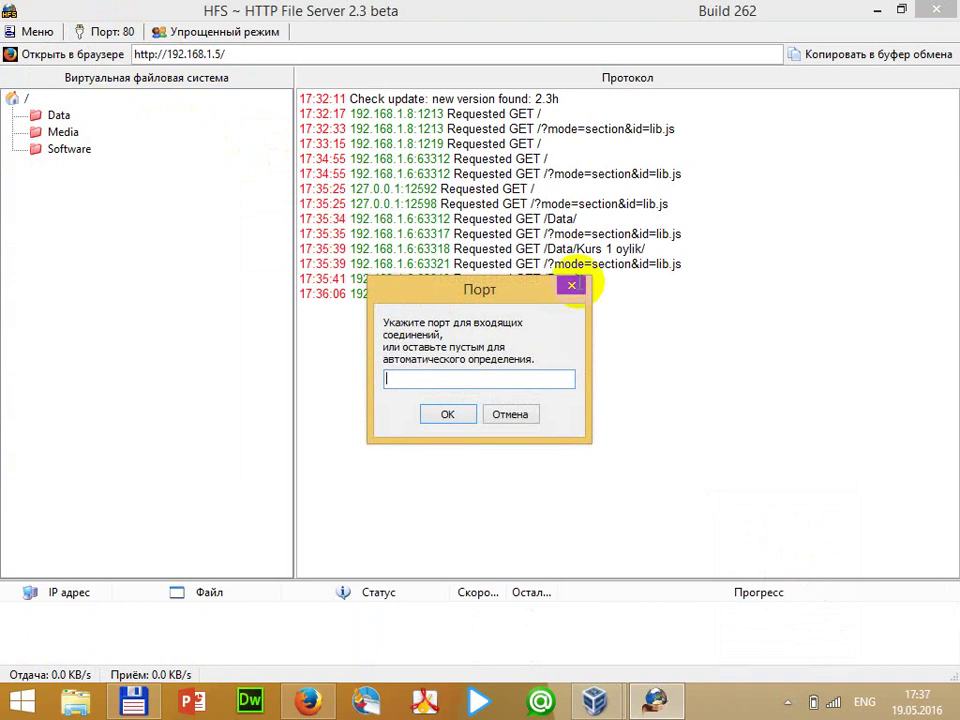
{"action": "left_click", "coordinate": [572, 287]}
Switch HFS to Режим эксперта and choose Меню > HTML шаблон > Редактировать...
{"action": "left_click", "coordinate": [248, 37]}
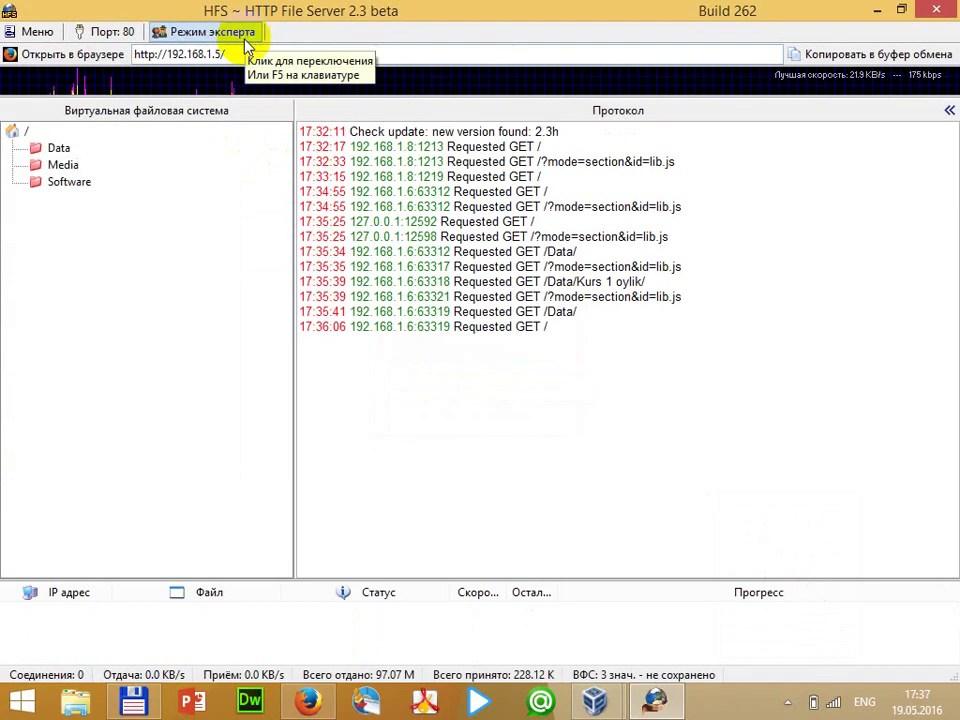
{"action": "left_click", "coordinate": [36, 31]}
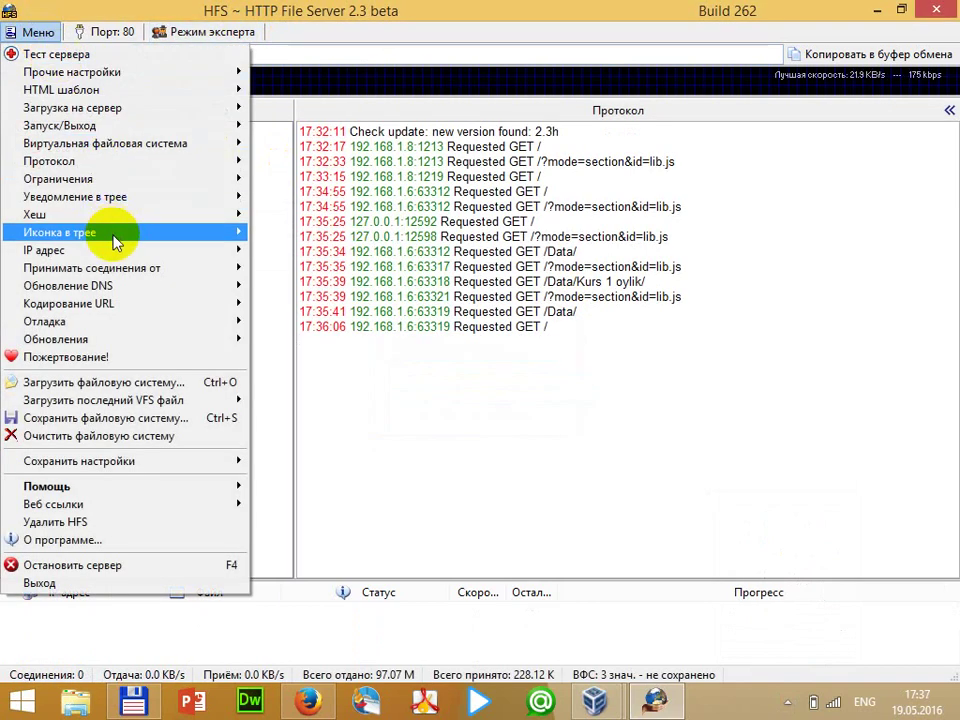
{"action": "mouse_move", "coordinate": [145, 285]}
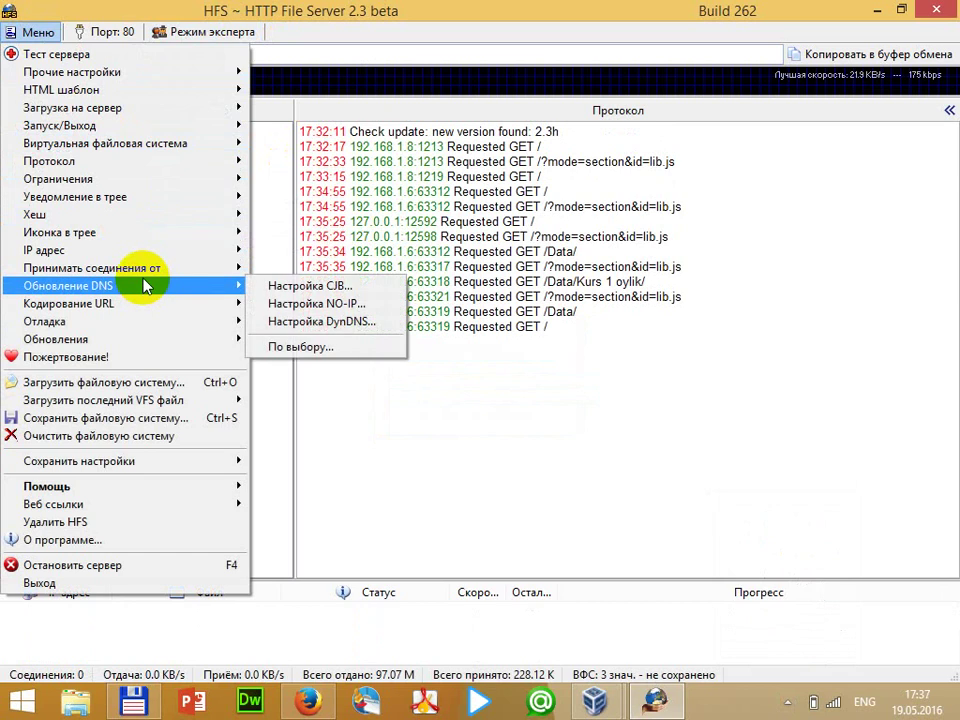
{"action": "mouse_move", "coordinate": [84, 93]}
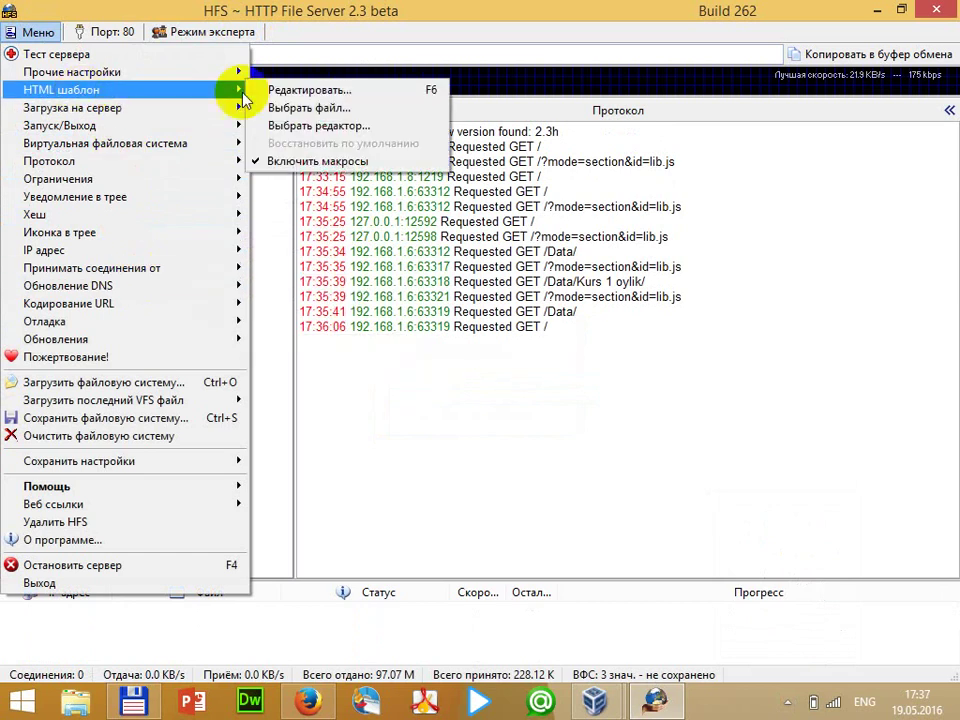
{"action": "left_click", "coordinate": [309, 92]}
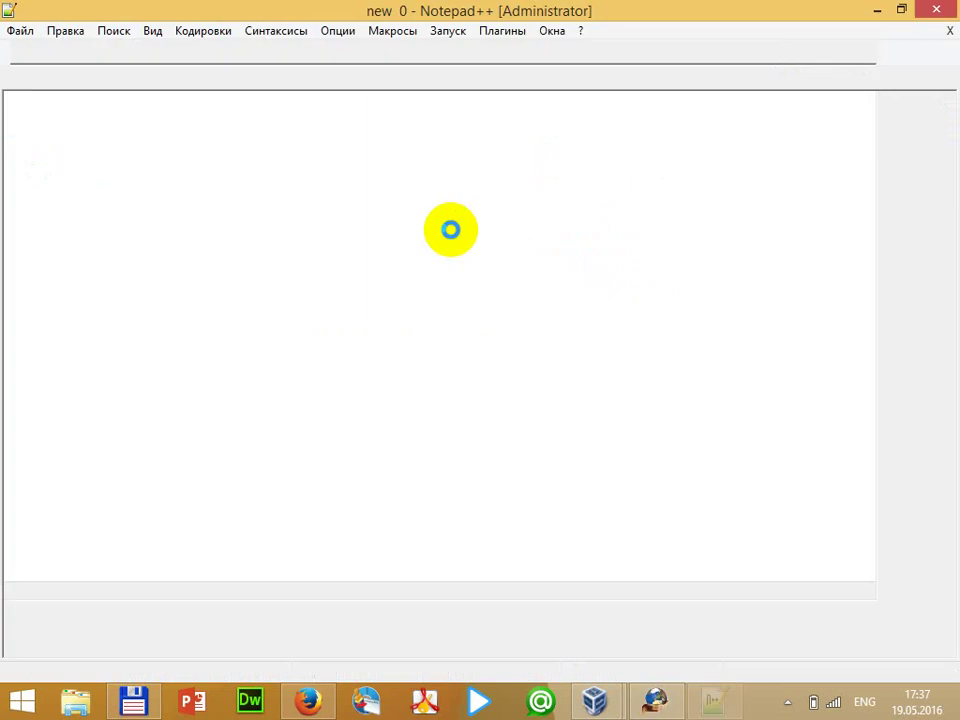
Scroll the template document, then pick a new template file from the HFS main menu
{"action": "scroll", "coordinate": [330, 320], "scroll_direction": "down", "scroll_amount": 4}
{"action": "scroll", "coordinate": [338, 343], "scroll_direction": "down", "scroll_amount": 20}
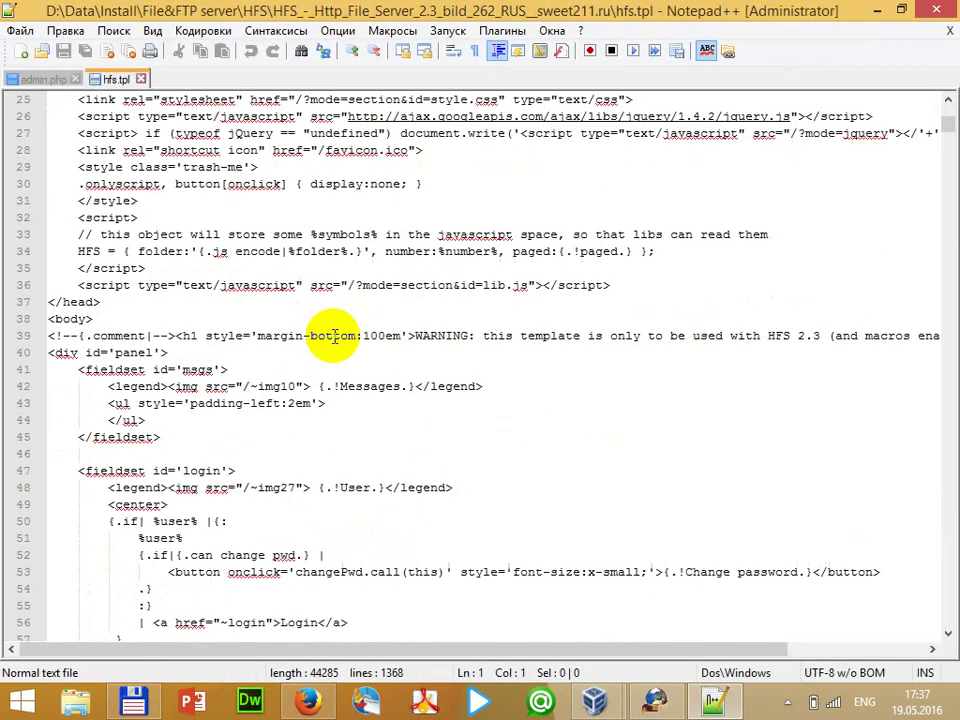
{"action": "scroll", "coordinate": [330, 335], "scroll_direction": "down", "scroll_amount": 13}
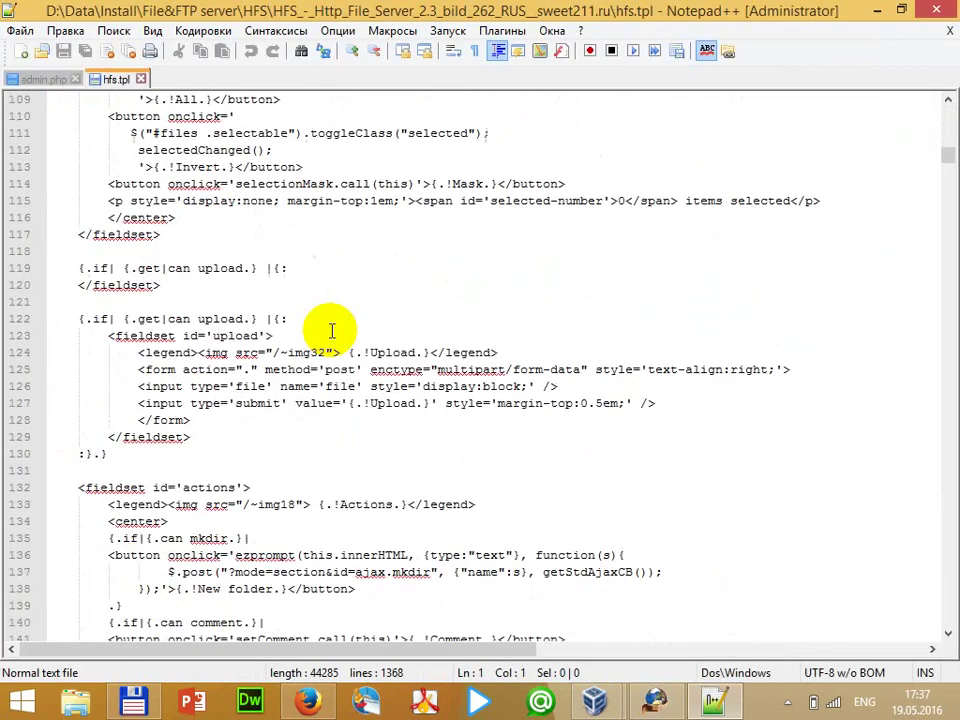
{"action": "scroll", "coordinate": [331, 328], "scroll_direction": "down", "scroll_amount": 16}
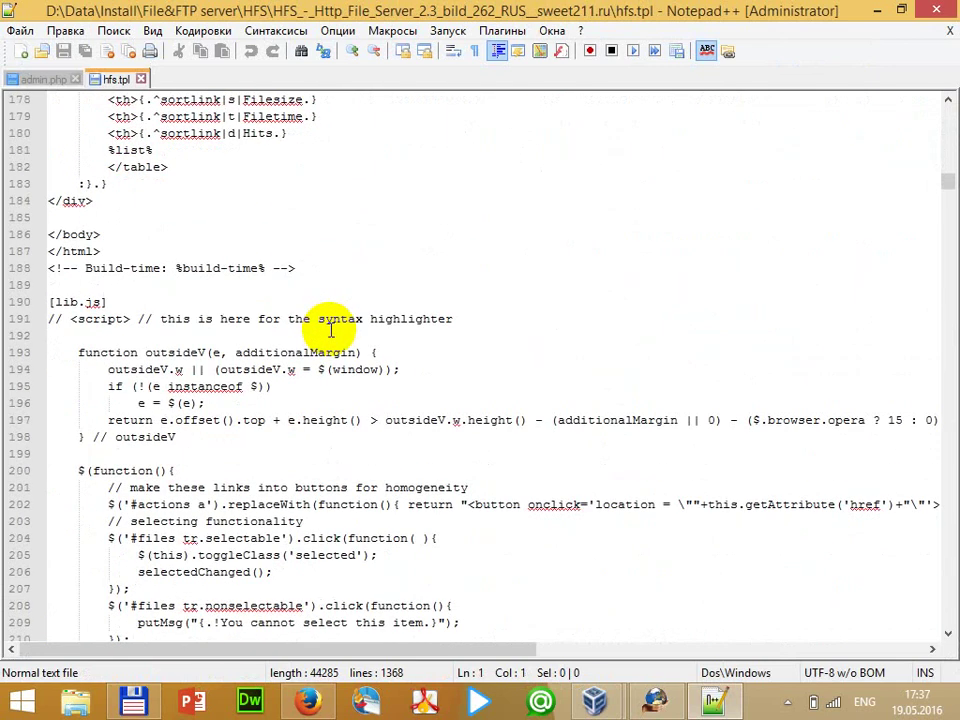
{"action": "scroll", "coordinate": [331, 328], "scroll_direction": "down", "scroll_amount": 15}
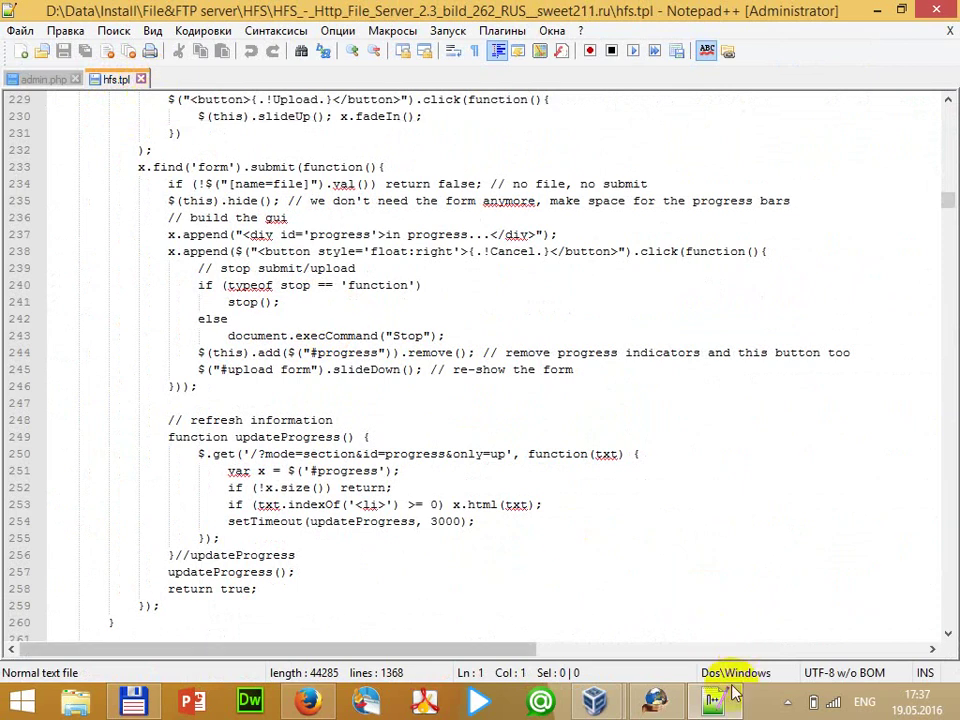
{"action": "left_click", "coordinate": [668, 699]}
{"action": "left_click", "coordinate": [24, 31]}
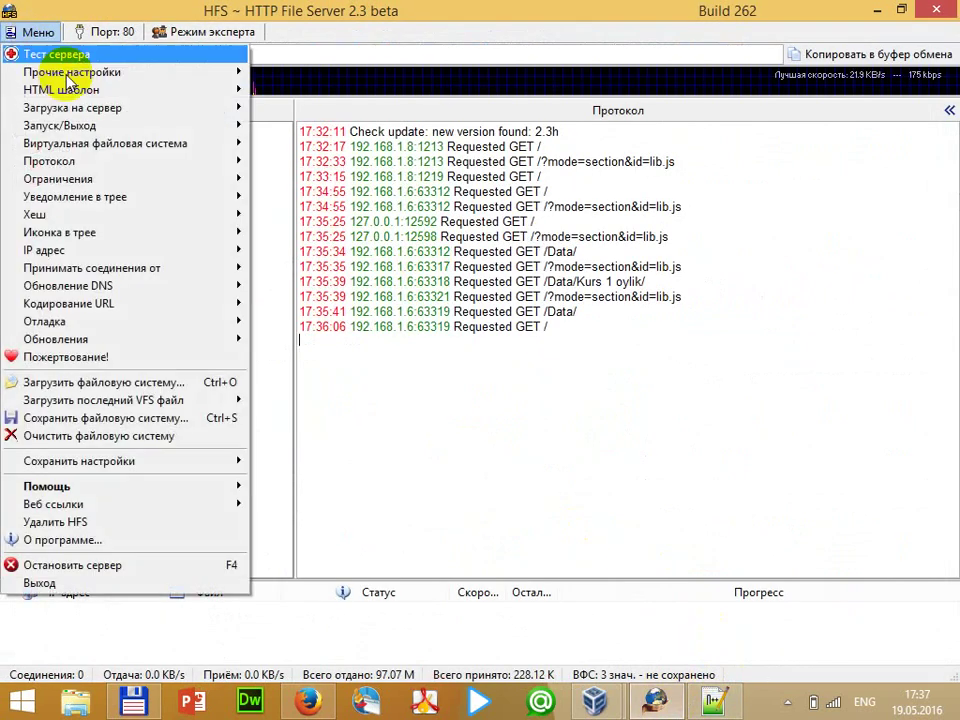
{"action": "mouse_move", "coordinate": [165, 97]}
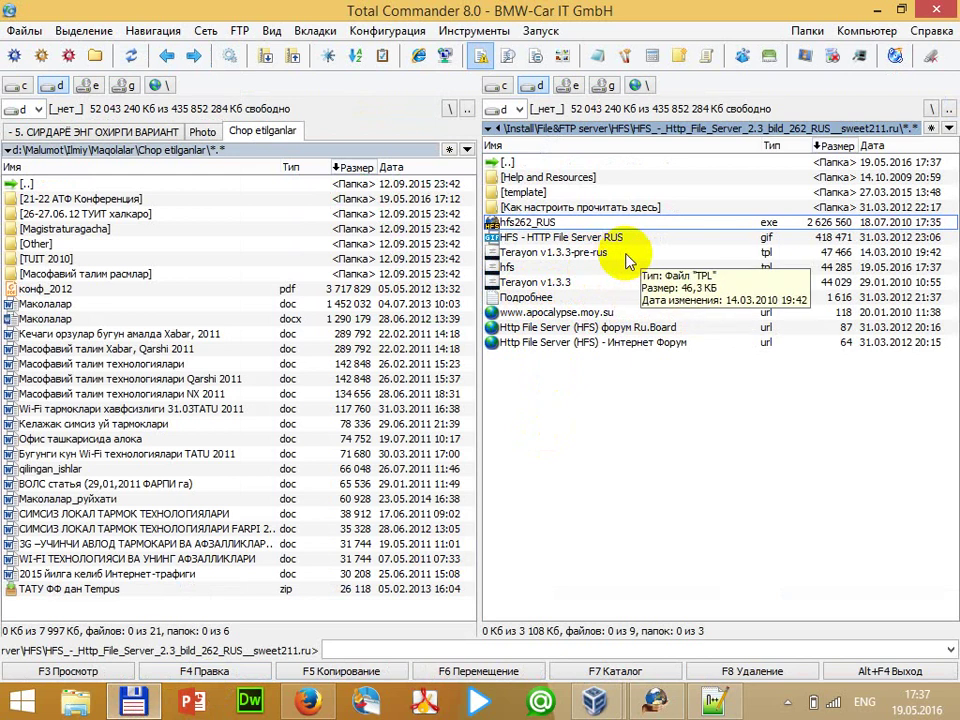
{"action": "left_click", "coordinate": [655, 700]}
{"action": "left_click", "coordinate": [38, 36]}
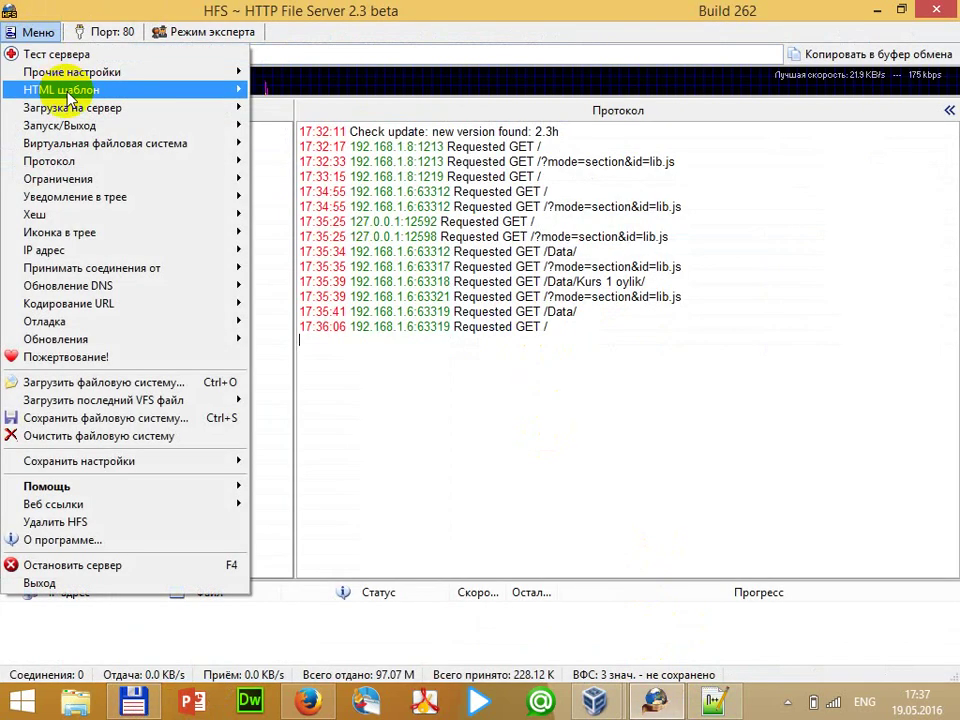
{"action": "mouse_move", "coordinate": [98, 91]}
{"action": "left_click", "coordinate": [358, 108]}
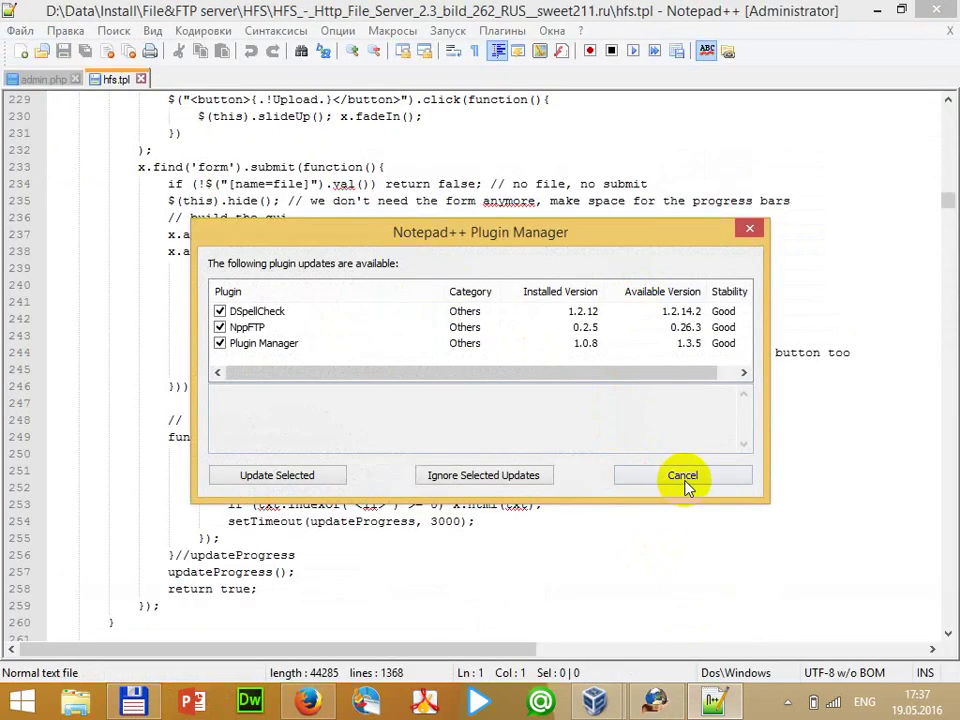
Cancel the Notepad++ plugin update prompt and close the hfs.tpl and admin.php tabs
{"action": "left_click", "coordinate": [686, 481]}
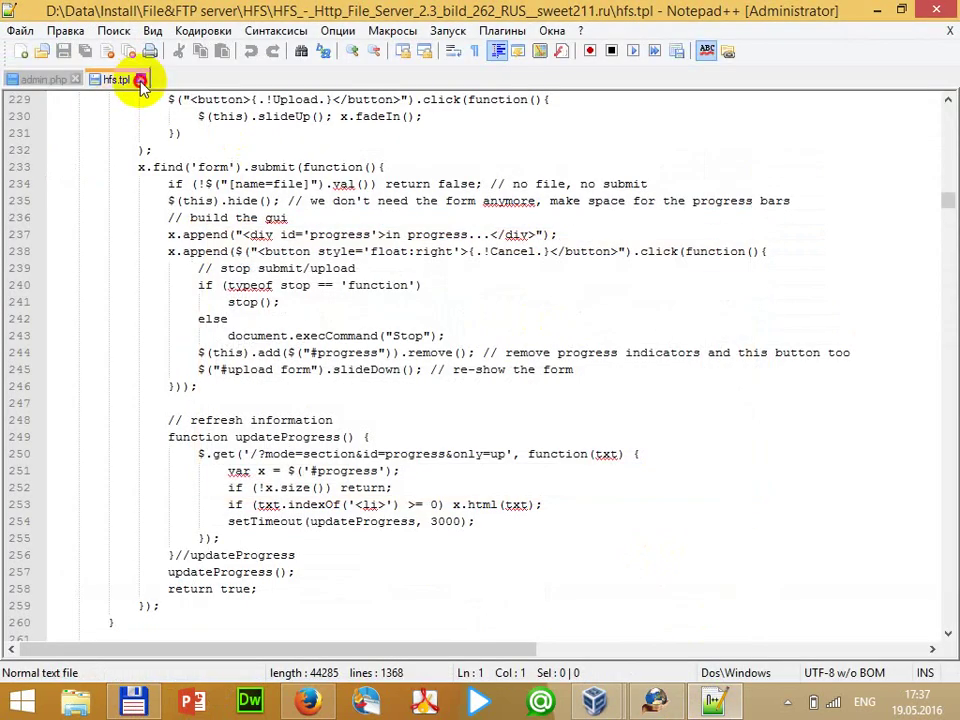
{"action": "left_click", "coordinate": [141, 79]}
{"action": "left_click", "coordinate": [77, 78]}
Quit Notepad++, then load Terayon v1.3.3-pre-rus into HFS and confirm its thank-you message
{"action": "left_click", "coordinate": [936, 10]}
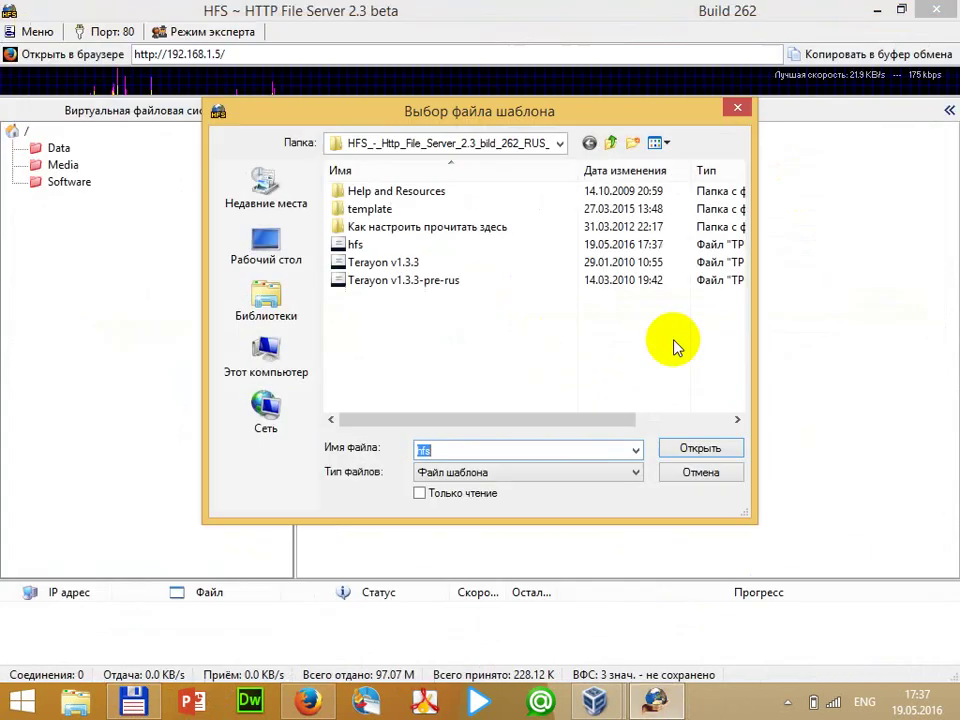
{"action": "left_click", "coordinate": [396, 262]}
{"action": "left_click", "coordinate": [445, 281]}
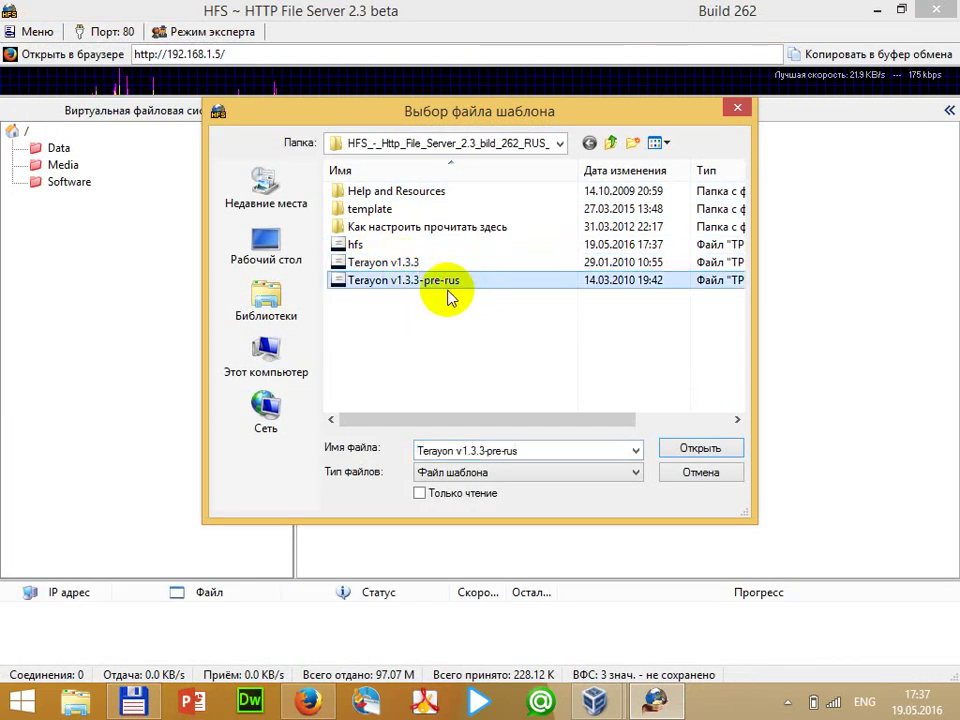
{"action": "left_click", "coordinate": [712, 450]}
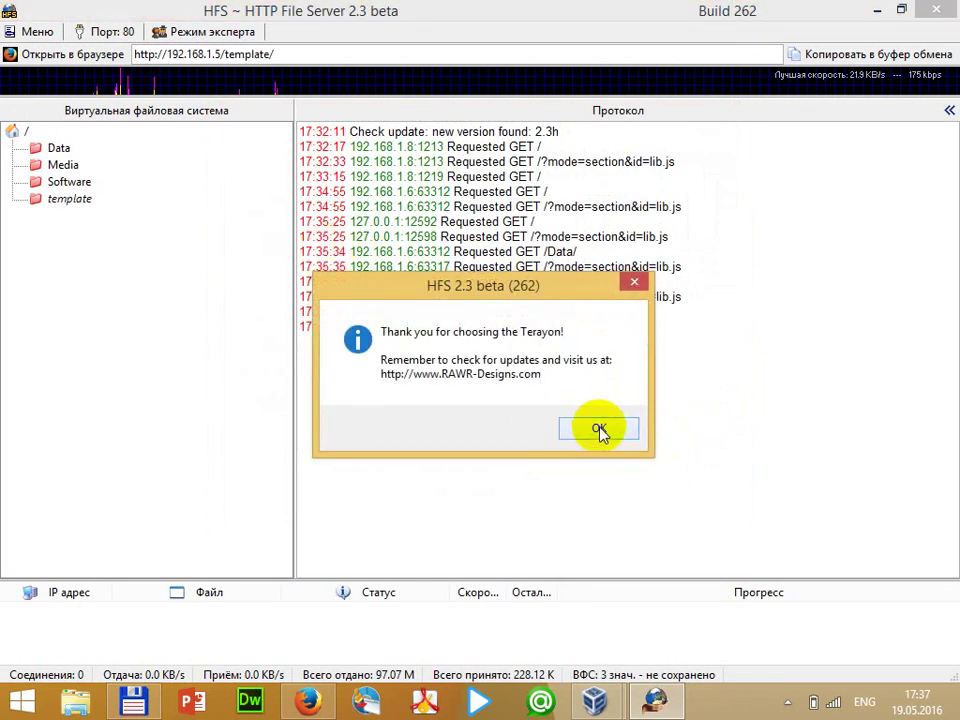
{"action": "left_click", "coordinate": [598, 430]}
{"action": "left_click", "coordinate": [310, 702]}
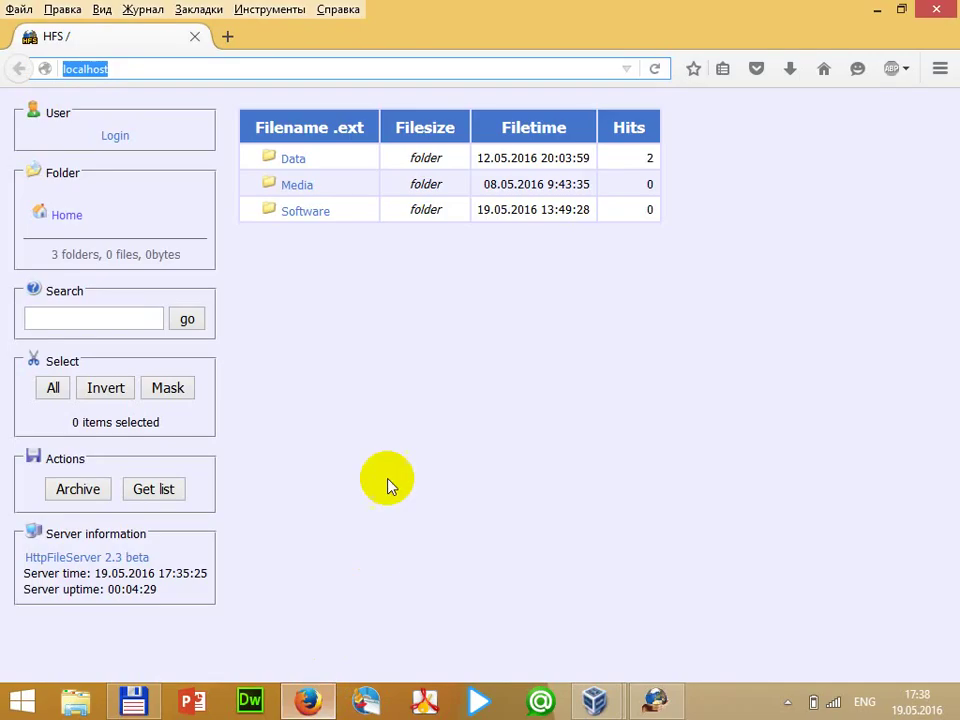
Reload localhost with F5 to show the new layout and start downloading the Data folder
{"action": "key", "text": "F5"}
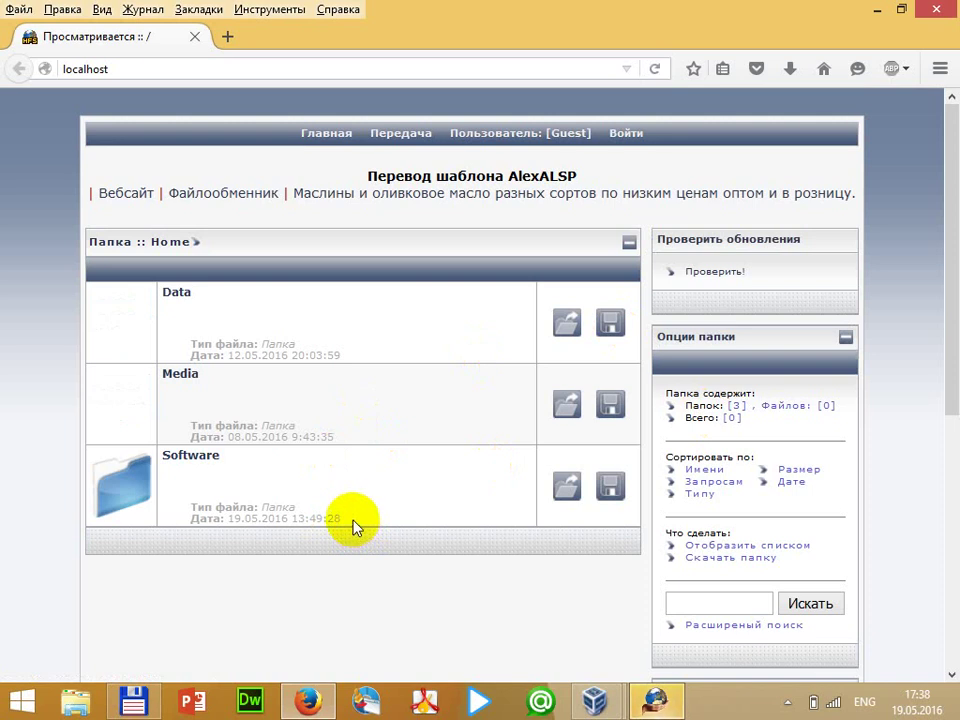
{"action": "left_click", "coordinate": [612, 326]}
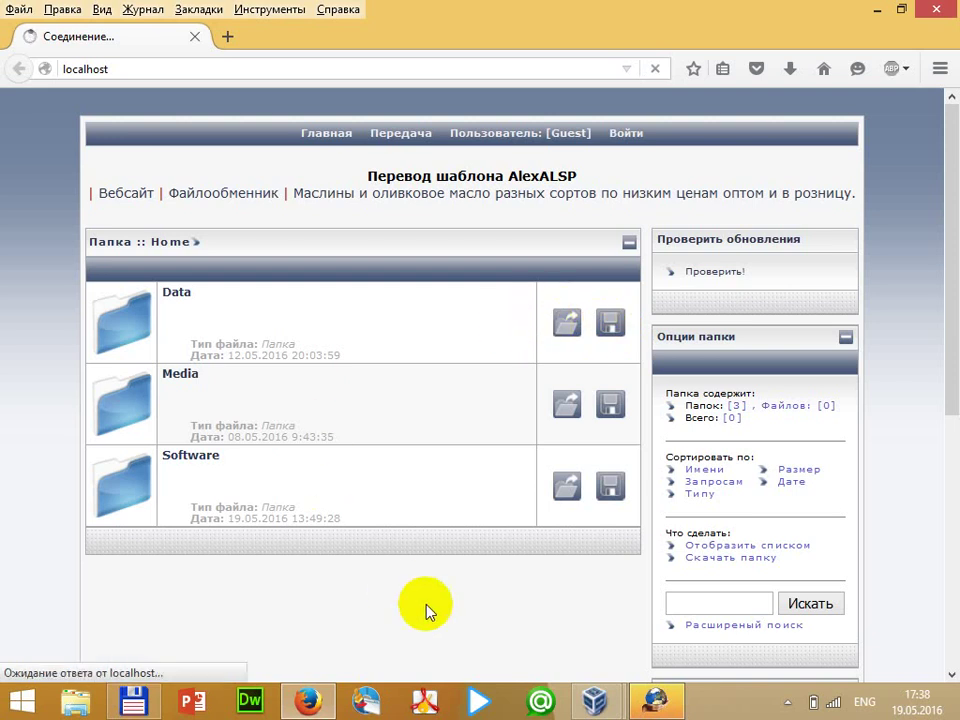
{"action": "left_click", "coordinate": [668, 708]}
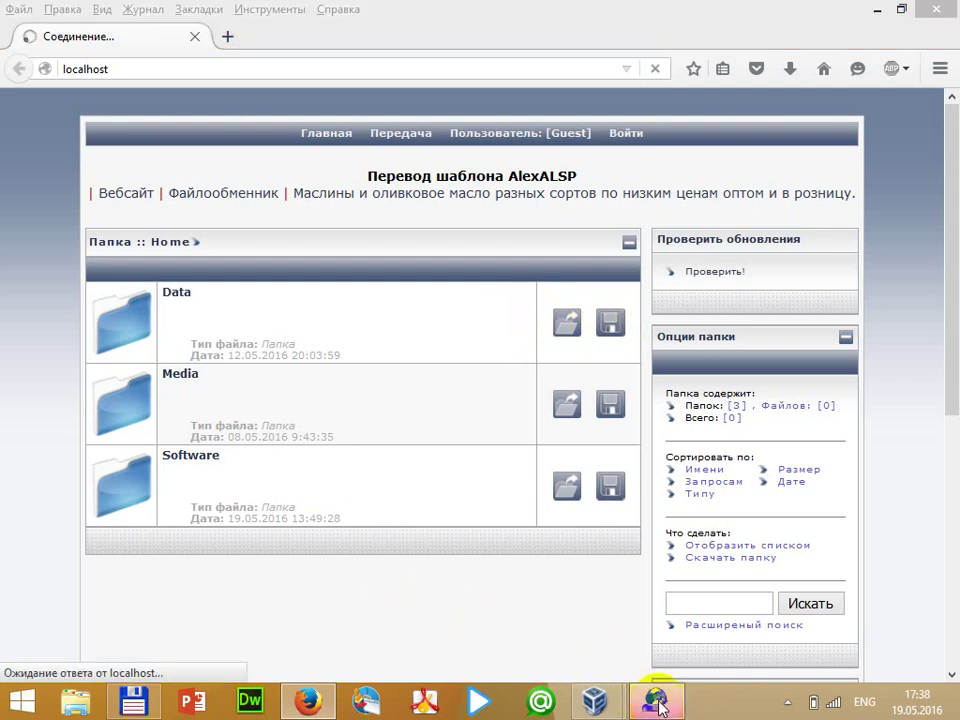
Bring the Windows XP virtual machine forward and start the Firefox installation with Установить
{"action": "left_click", "coordinate": [673, 708]}
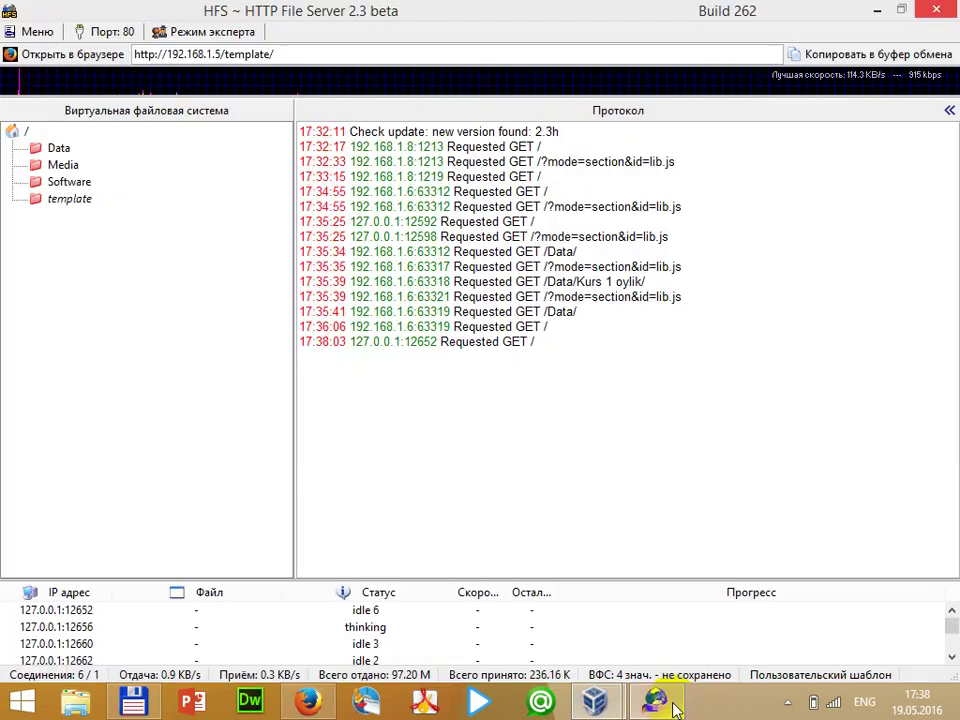
{"action": "mouse_move", "coordinate": [595, 703]}
{"action": "left_click", "coordinate": [685, 607]}
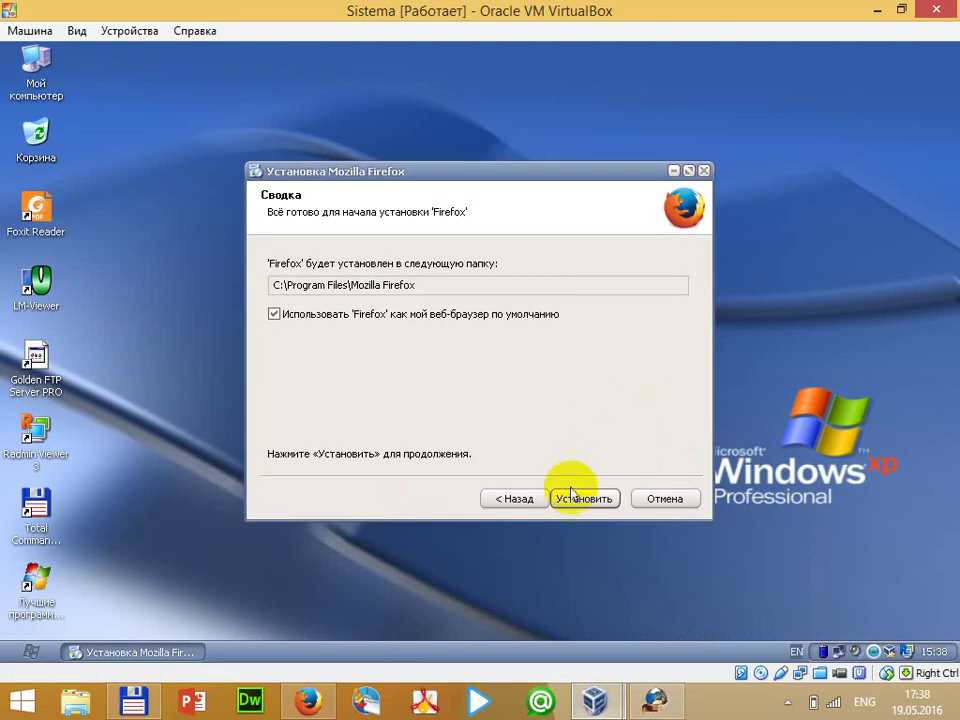
{"action": "left_click", "coordinate": [572, 497]}
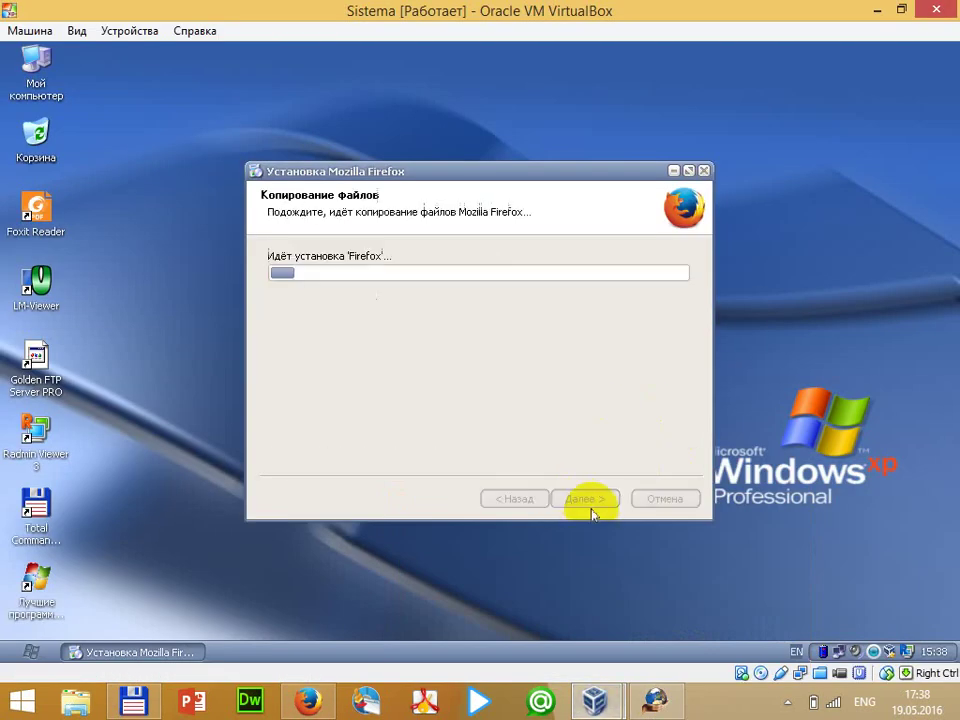
Return to HFS, then open Task Manager from the taskbar and close it
{"action": "left_click", "coordinate": [668, 705]}
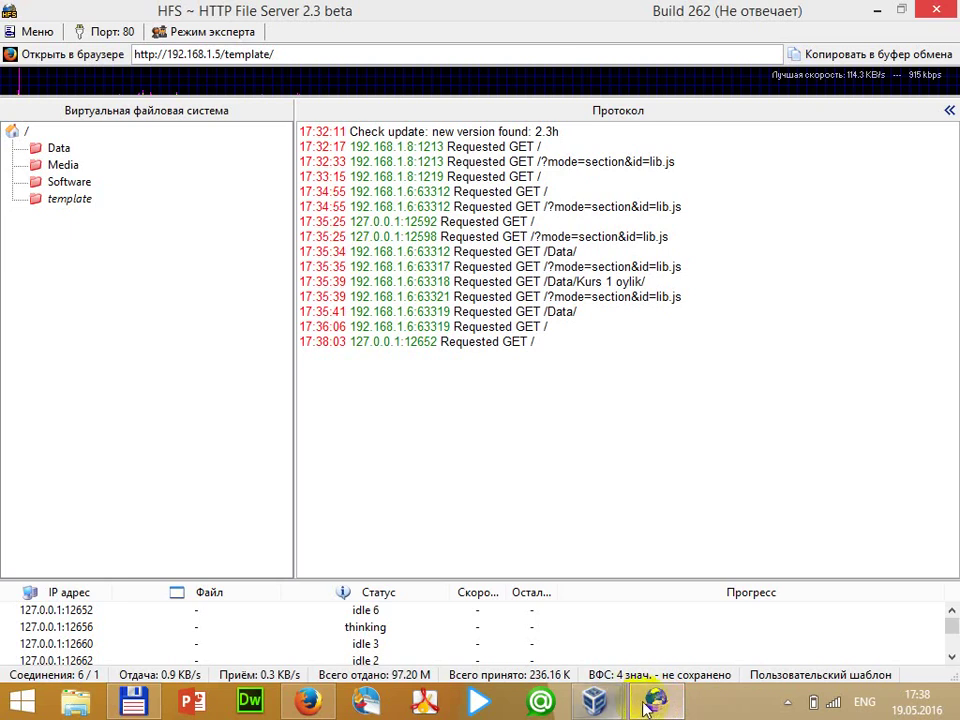
{"action": "right_click", "coordinate": [700, 705]}
{"action": "key", "text": "Escape"}
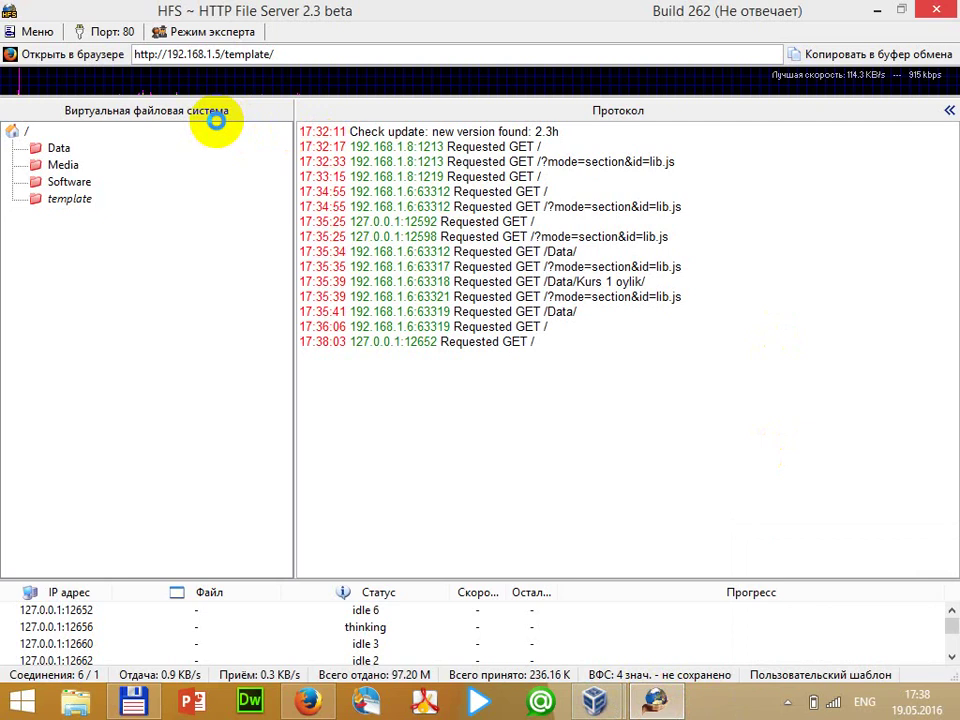
{"action": "right_click", "coordinate": [729, 700]}
{"action": "left_click", "coordinate": [793, 636]}
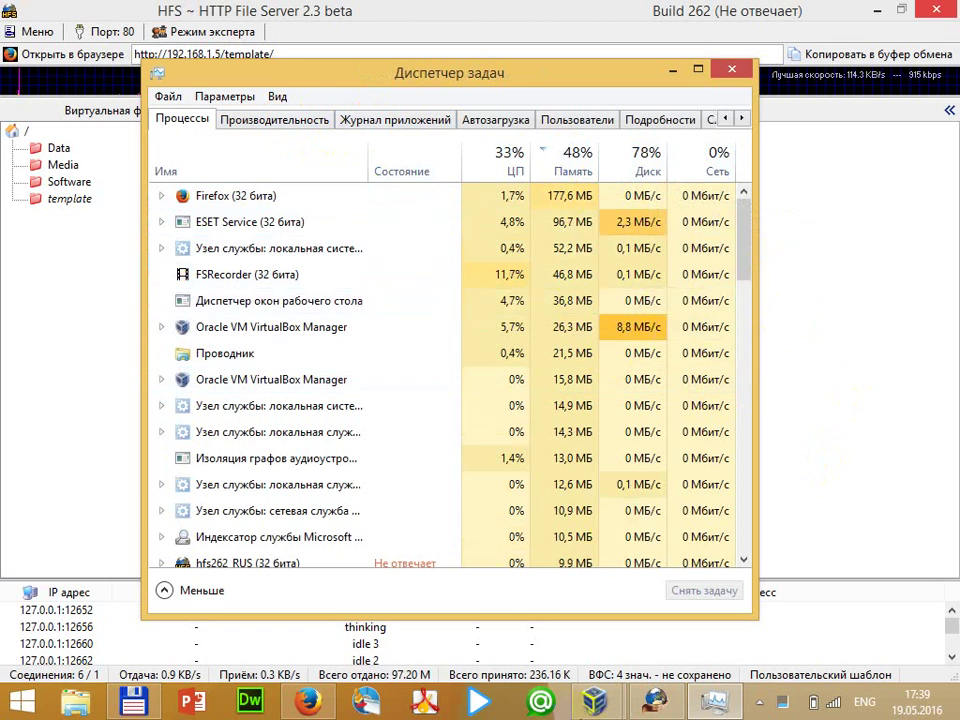
{"action": "mouse_move", "coordinate": [607, 711]}
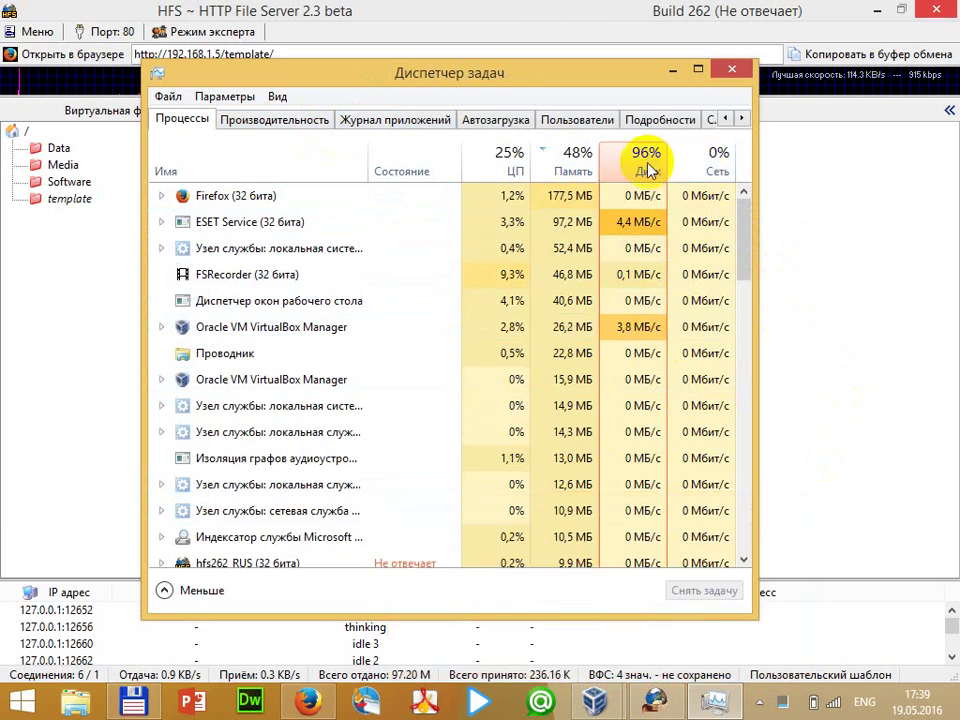
{"action": "left_click", "coordinate": [733, 71]}
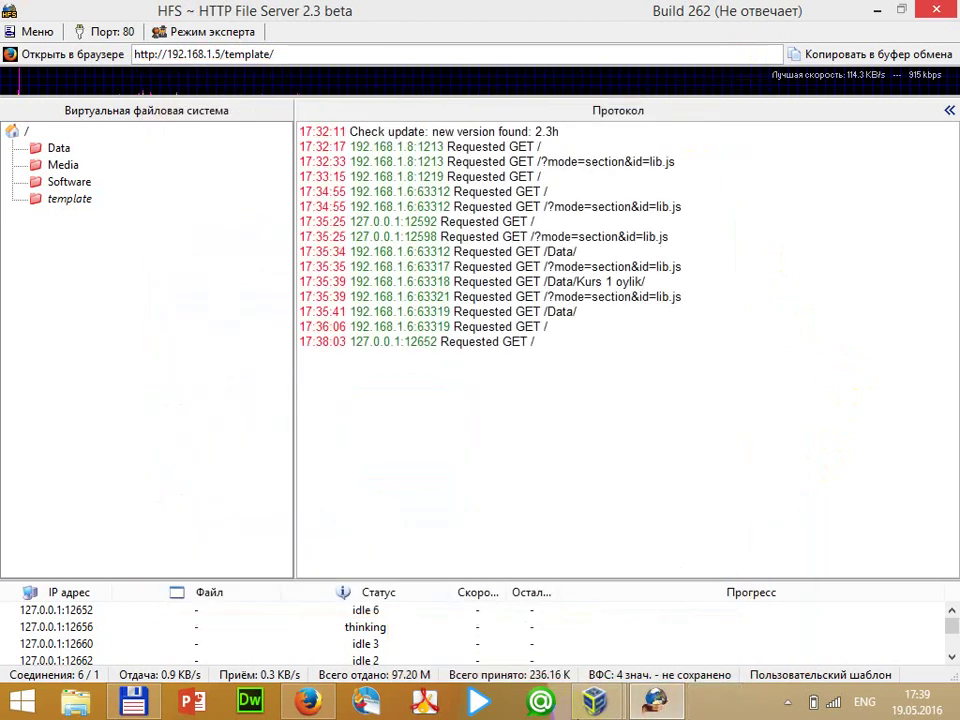
Finish the Firefox installer, complete the import wizard keeping the start page, and type '192.' as the address
{"action": "left_click", "coordinate": [722, 596]}
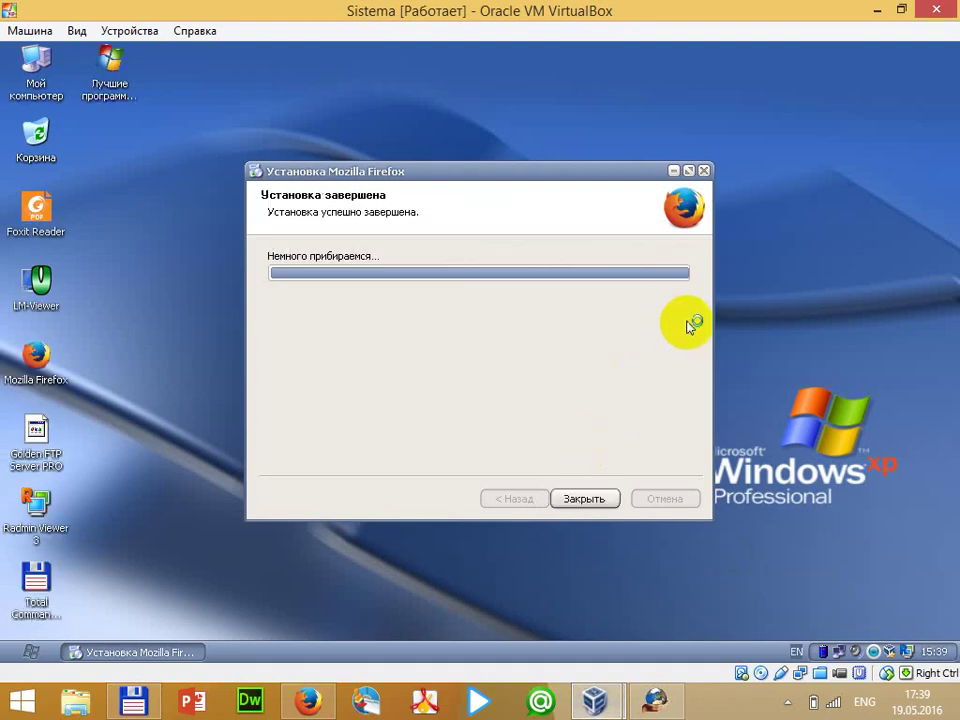
{"action": "left_click", "coordinate": [578, 498]}
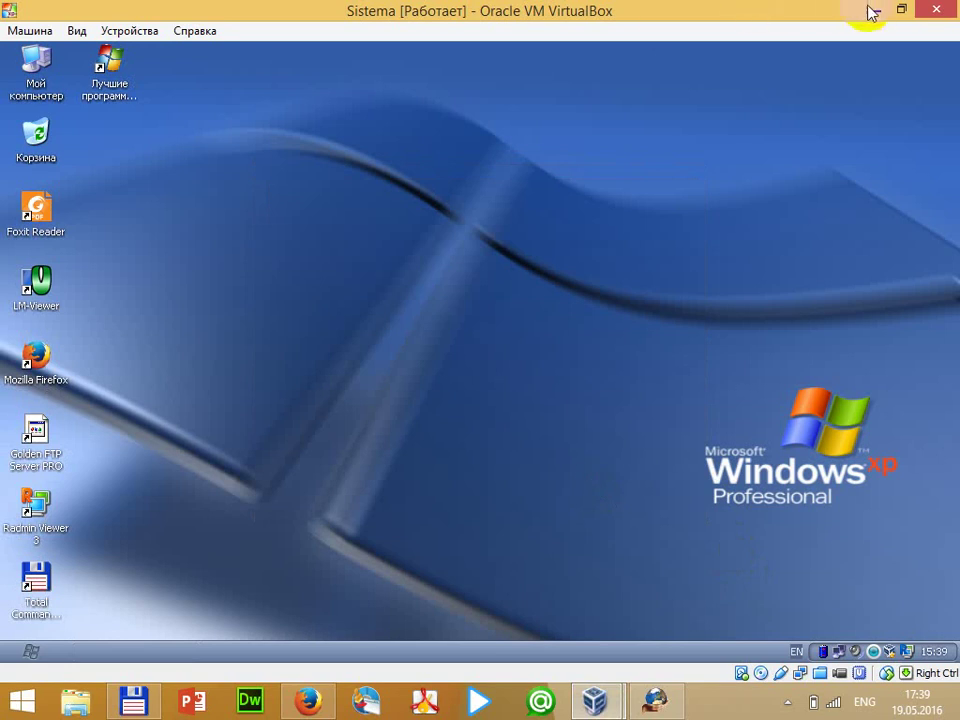
{"action": "left_click", "coordinate": [612, 485]}
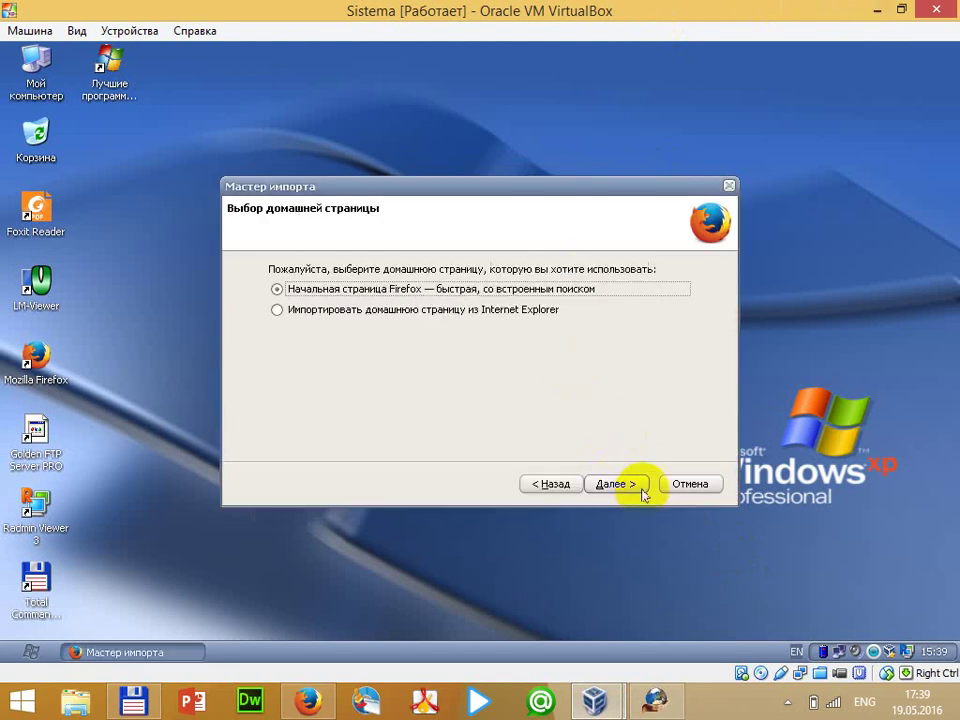
{"action": "left_click", "coordinate": [385, 313]}
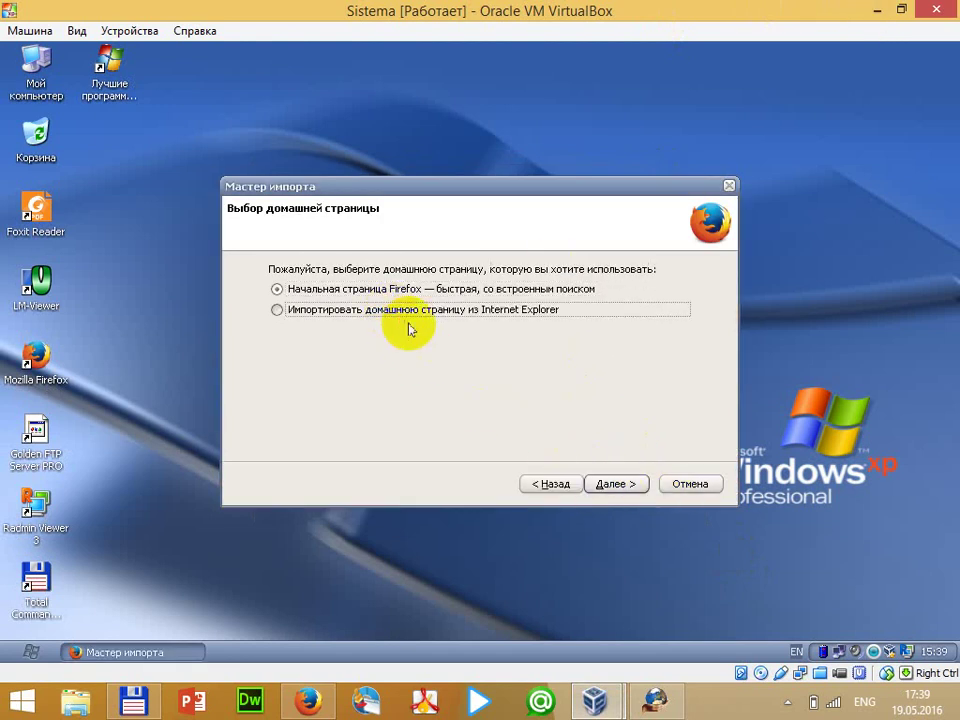
{"action": "left_click", "coordinate": [614, 484]}
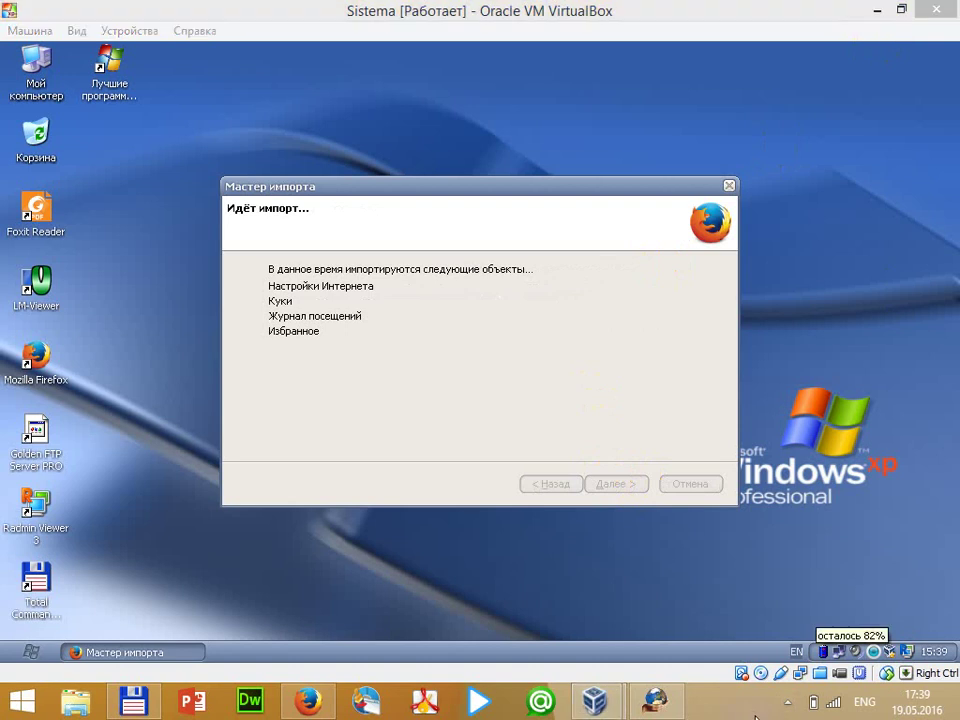
{"action": "type", "text": "192."}
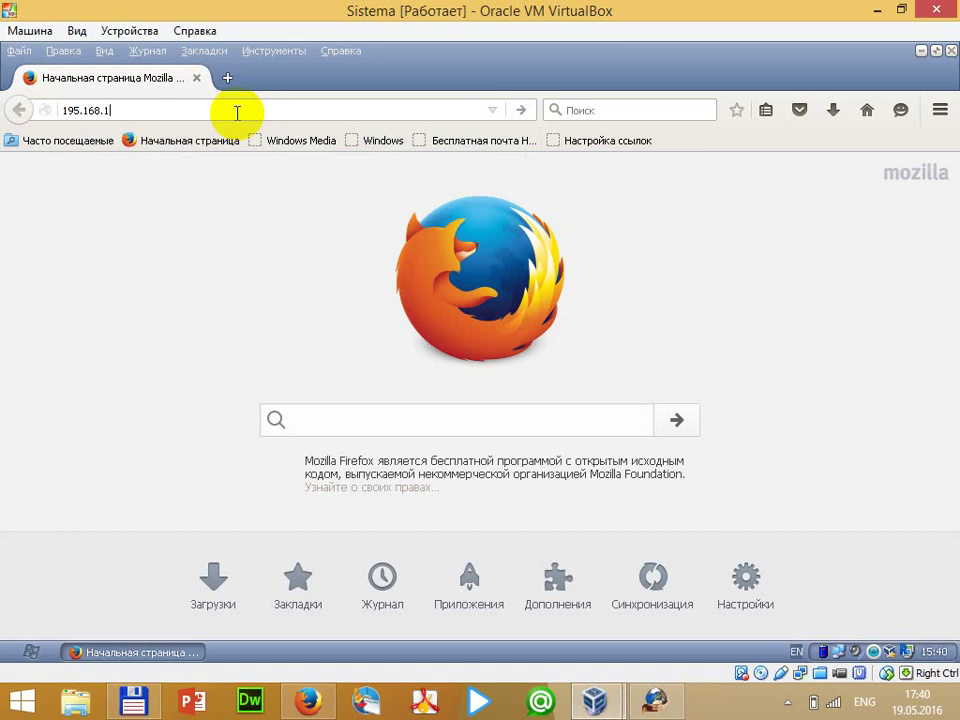
Correct the server address to 192.168.1.5, load it, and close the data-sharing notice bar
{"action": "key", "text": "Return"}
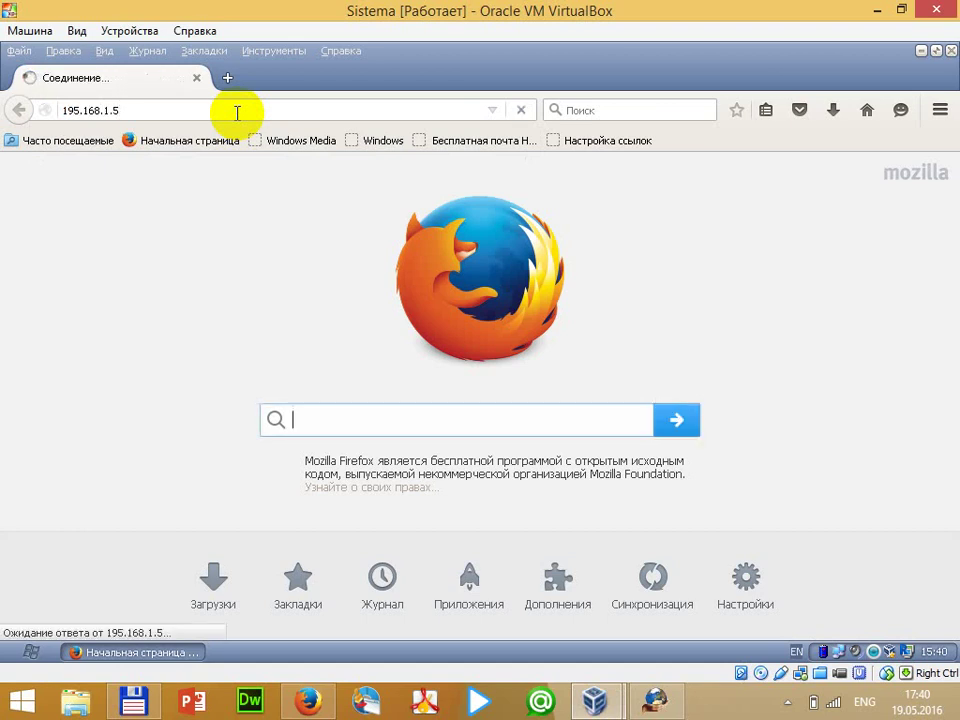
{"action": "left_click", "coordinate": [75, 111]}
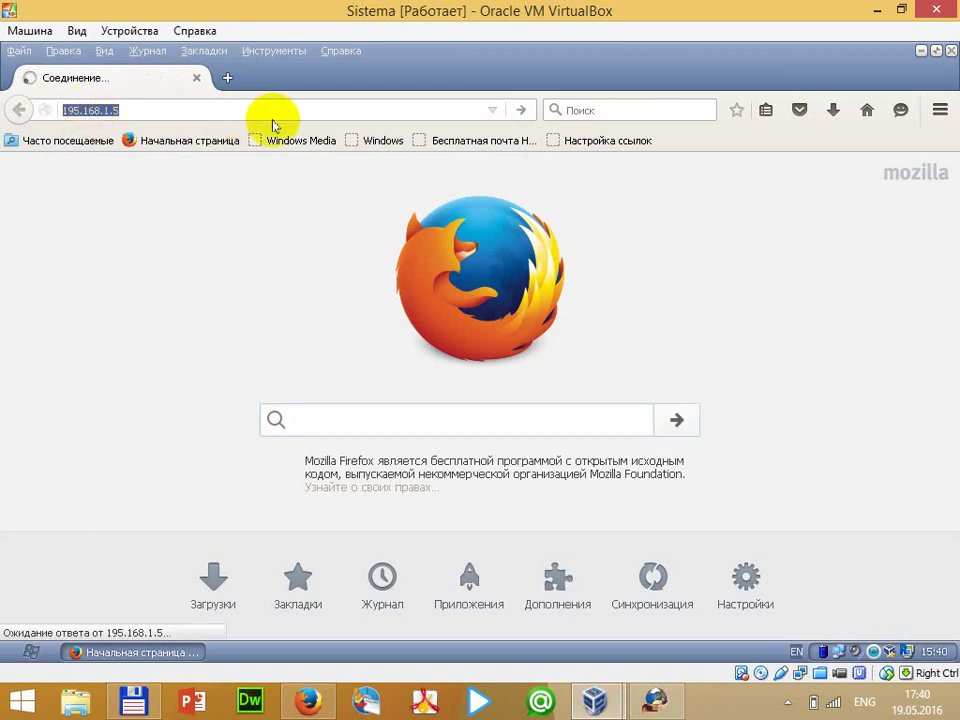
{"action": "type", "text": "192.16"}
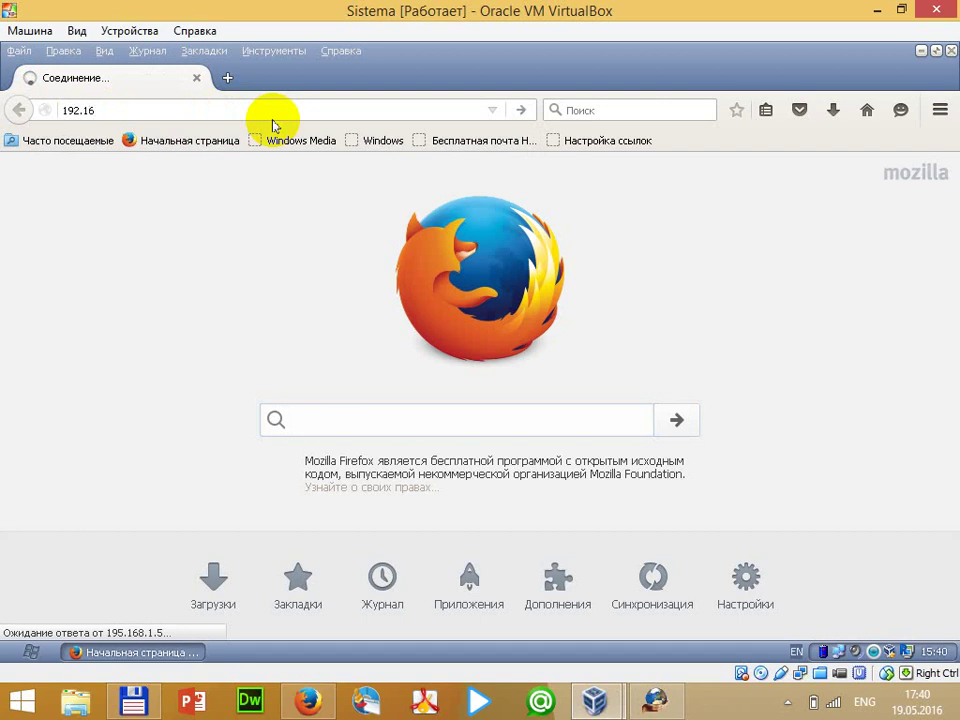
{"action": "key", "text": "Return"}
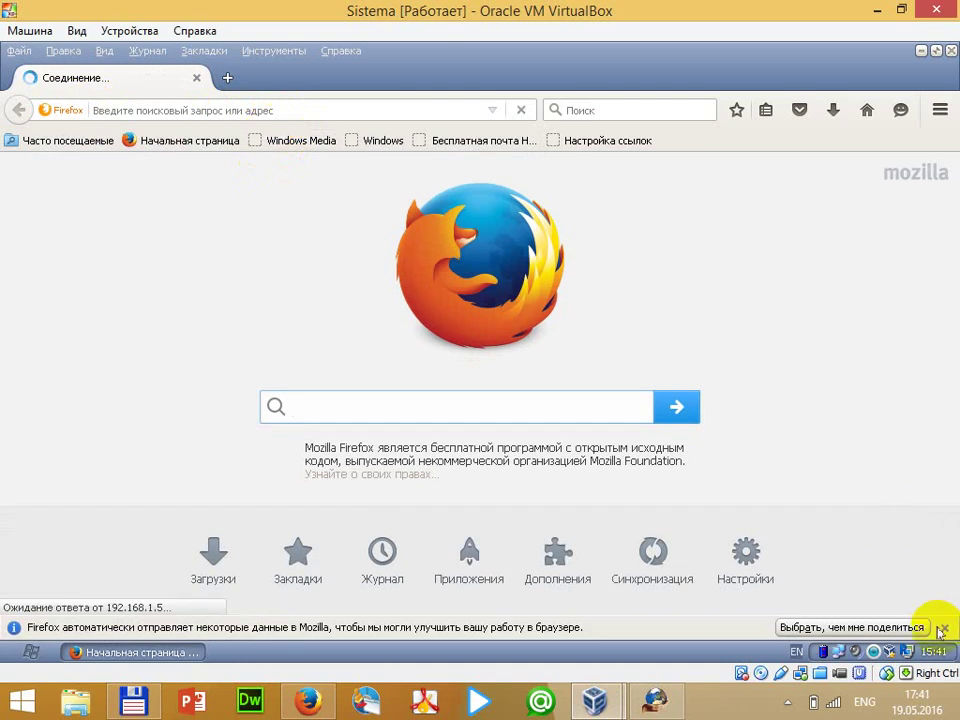
{"action": "left_click", "coordinate": [942, 628]}
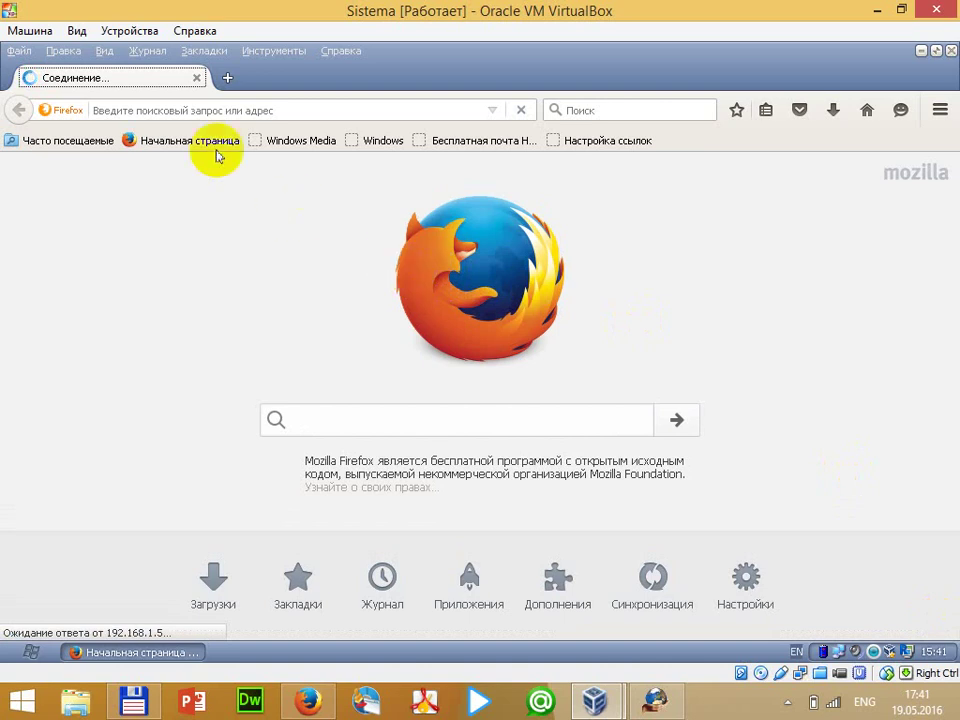
{"action": "left_click", "coordinate": [273, 51]}
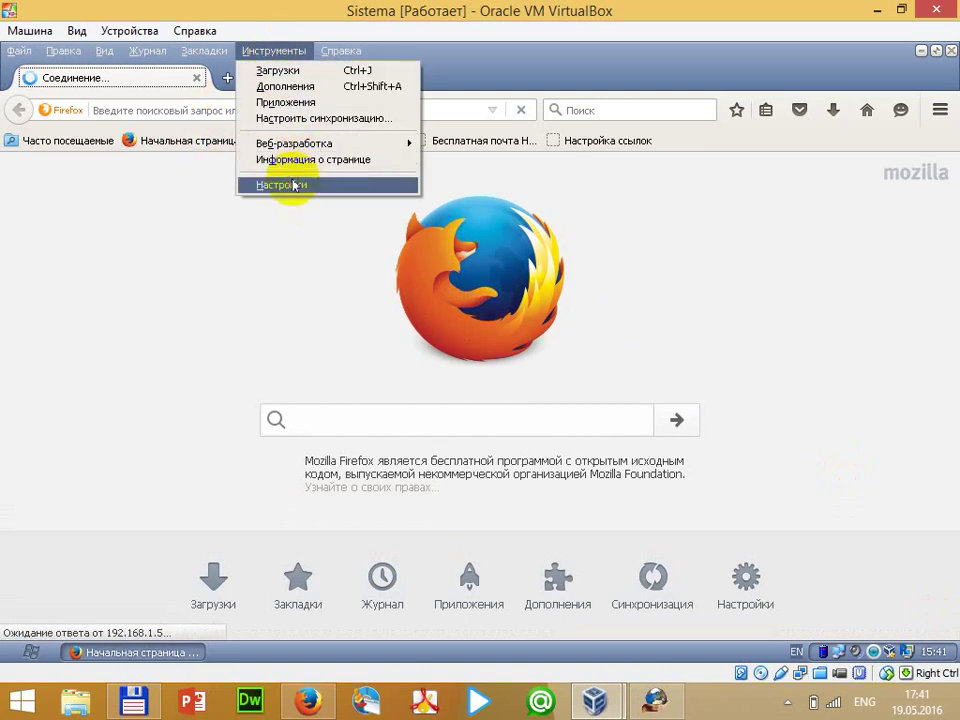
Set Firefox's Advanced > Updates option to 'Never check for updates' and close Settings
{"action": "left_click", "coordinate": [280, 184]}
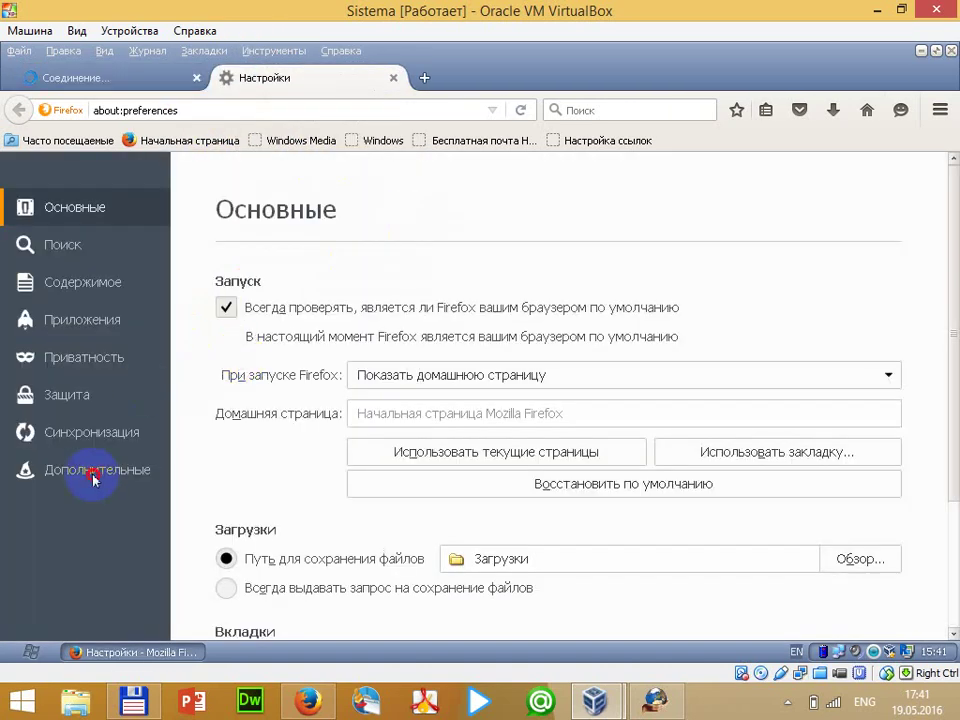
{"action": "left_click", "coordinate": [81, 470]}
{"action": "left_click", "coordinate": [540, 263]}
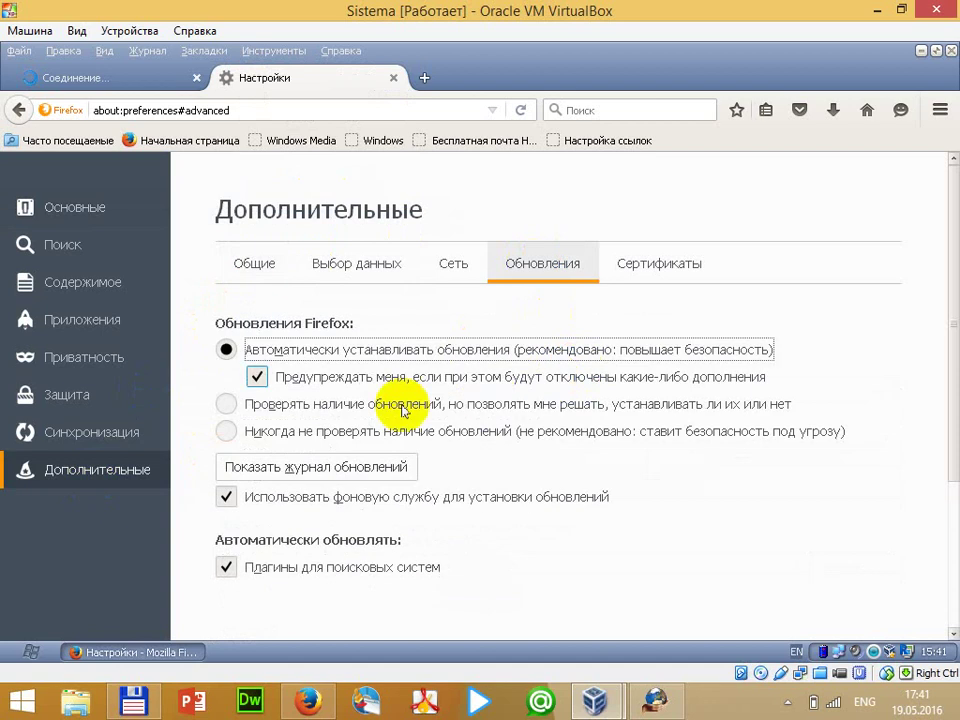
{"action": "left_click", "coordinate": [258, 431]}
{"action": "scroll", "coordinate": [950, 377], "scroll_direction": "down", "scroll_amount": 4}
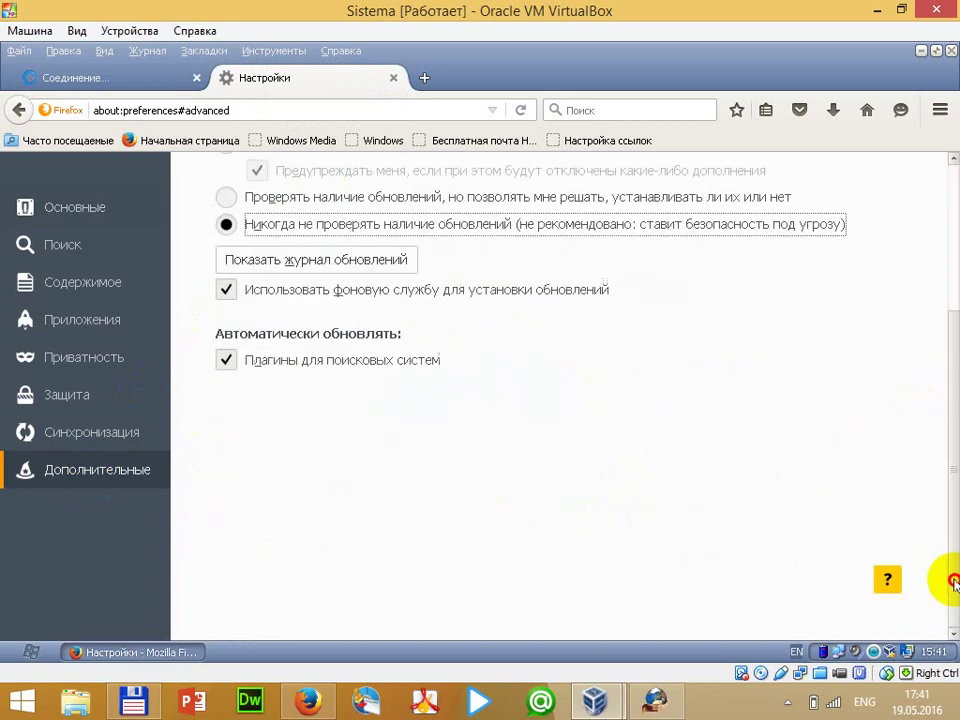
{"action": "scroll", "coordinate": [943, 574], "scroll_direction": "up", "scroll_amount": 4}
{"action": "left_click", "coordinate": [393, 78]}
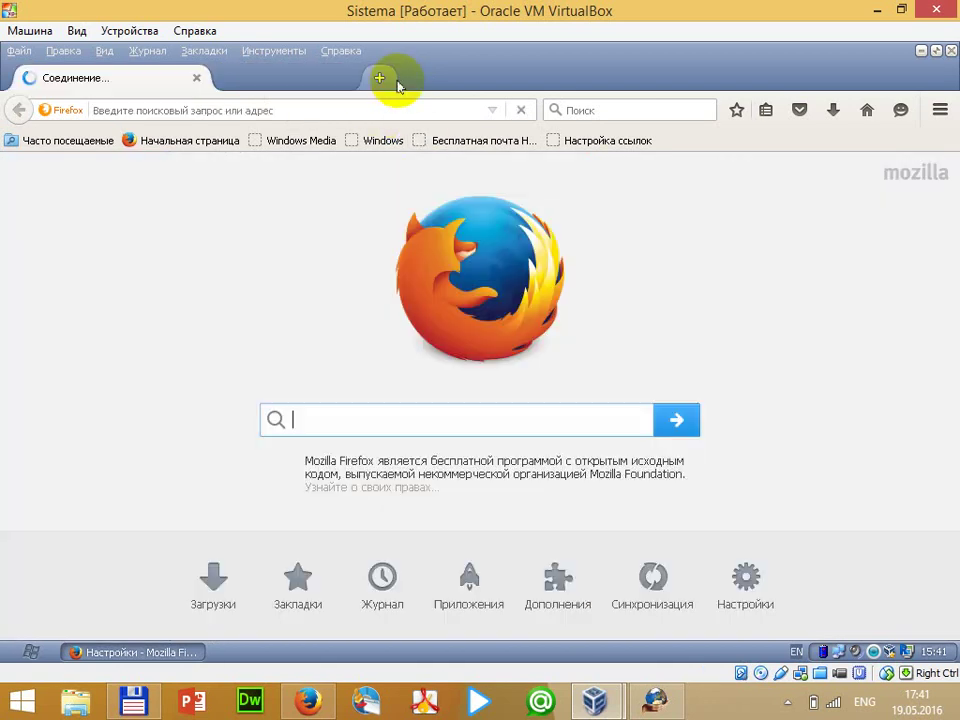
Load the 192.168.1.5 folder listing (Data, Media, Software) and switch back to HFS
{"action": "left_click", "coordinate": [231, 112]}
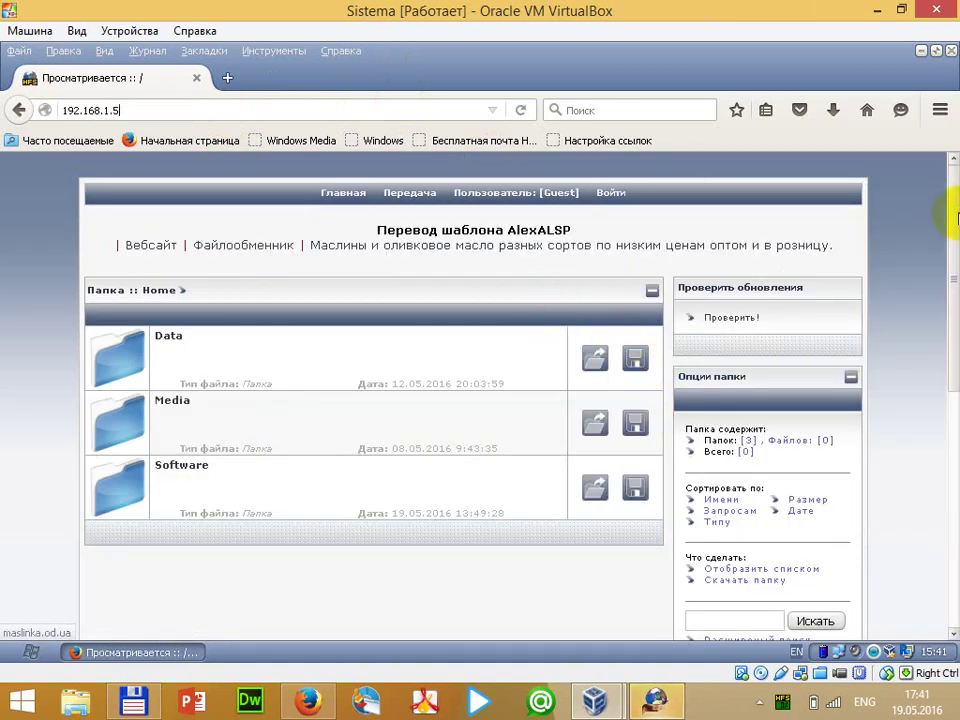
{"action": "mouse_move", "coordinate": [955, 208]}
{"action": "left_mouse_down"}
{"action": "mouse_move", "coordinate": [955, 262]}
{"action": "mouse_move", "coordinate": [957, 200]}
{"action": "left_mouse_up"}
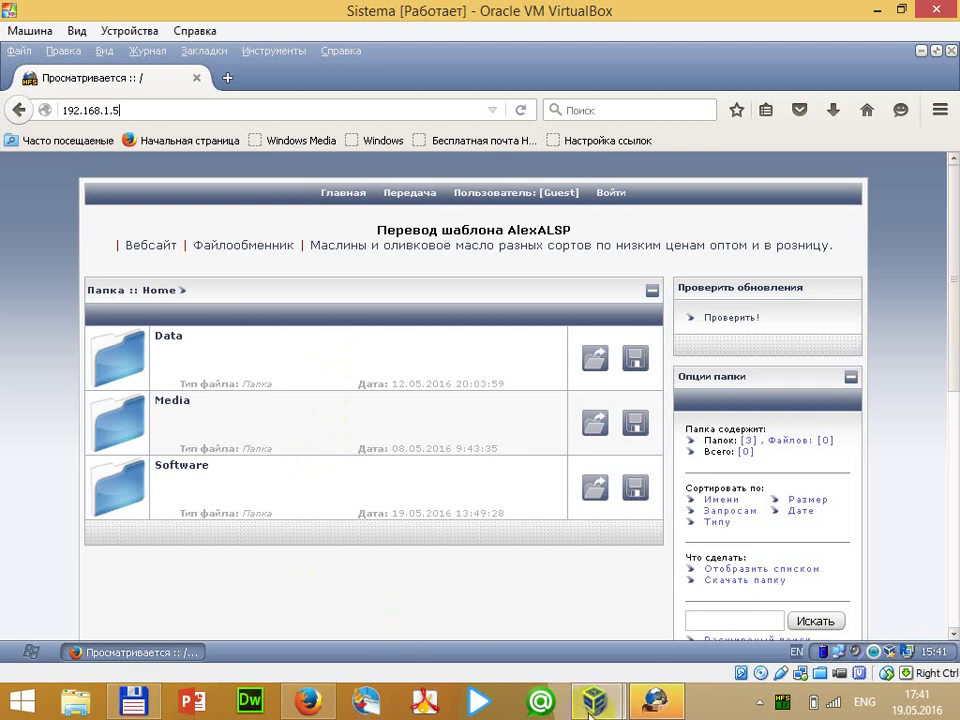
{"action": "left_click", "coordinate": [652, 700]}
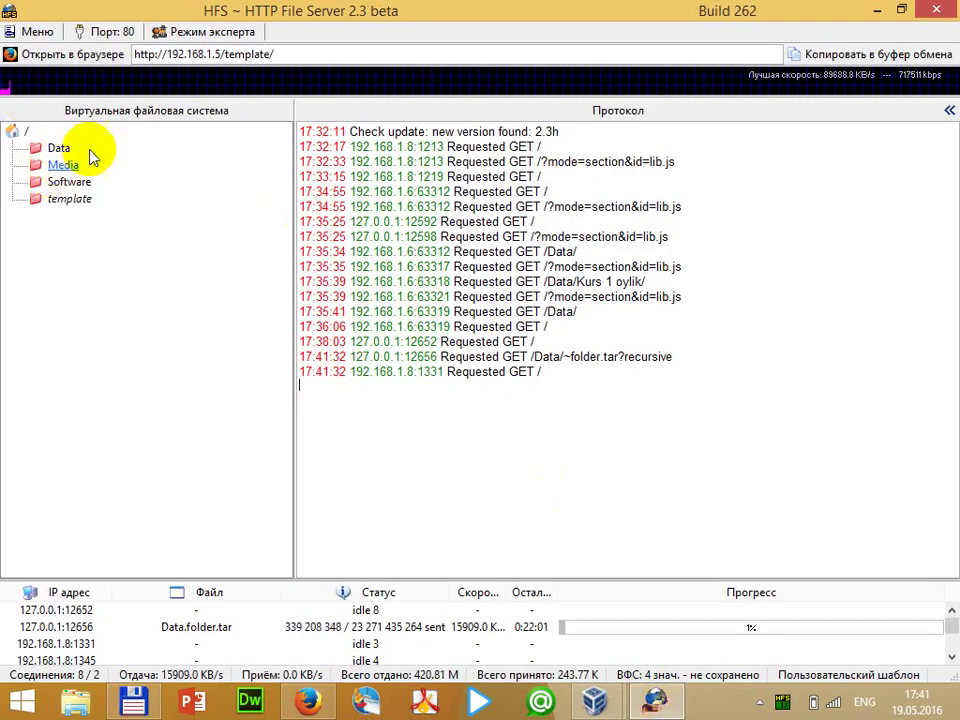
Lock the Data folder with a username and password via 'Задать пользователь/пароль...'
{"action": "right_click", "coordinate": [58, 148]}
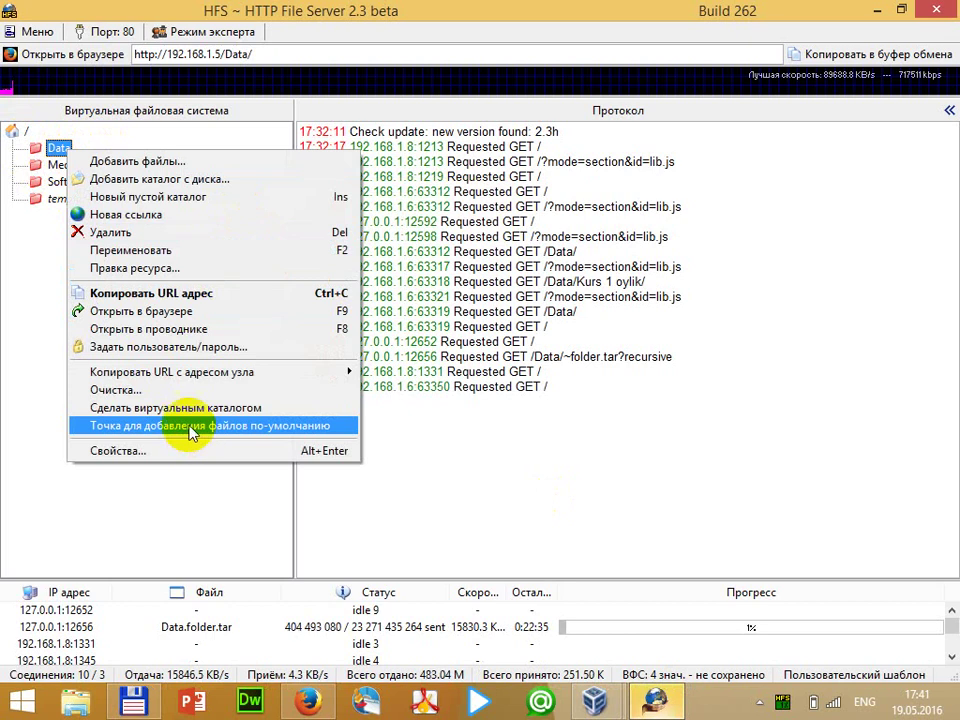
{"action": "left_click", "coordinate": [198, 347]}
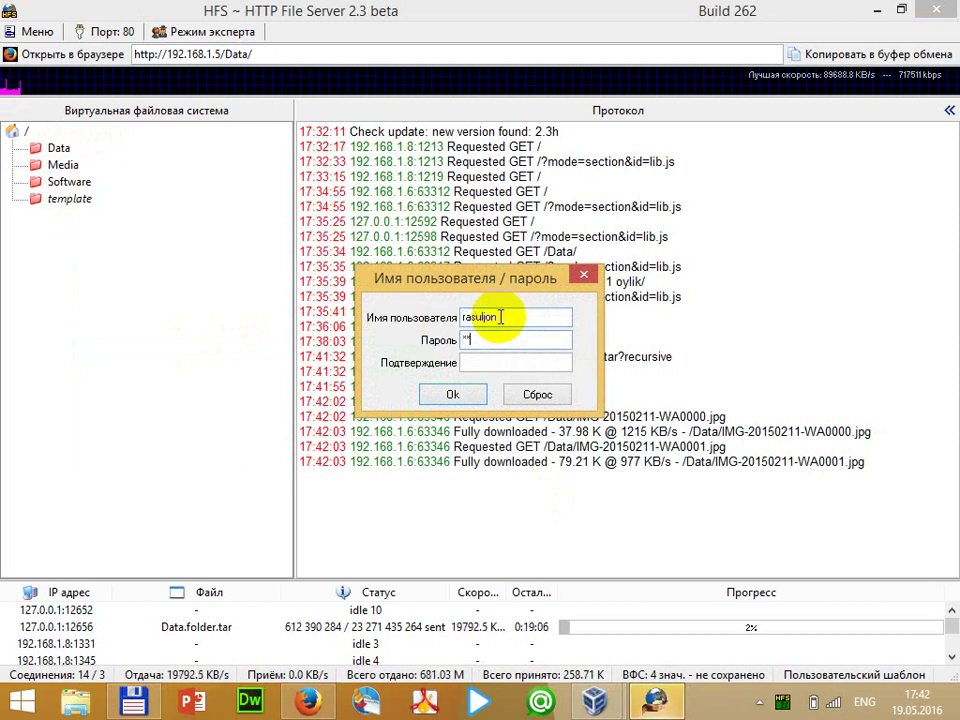
{"action": "type", "text": "***"}
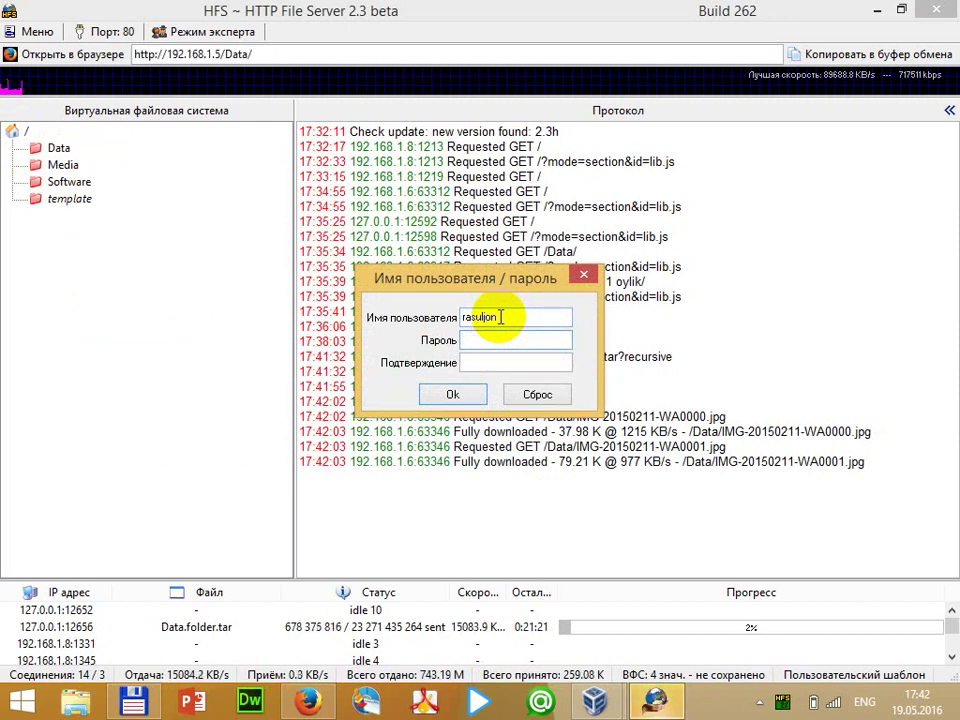
{"action": "type", "text": "*"}
{"action": "key", "text": "Tab"}
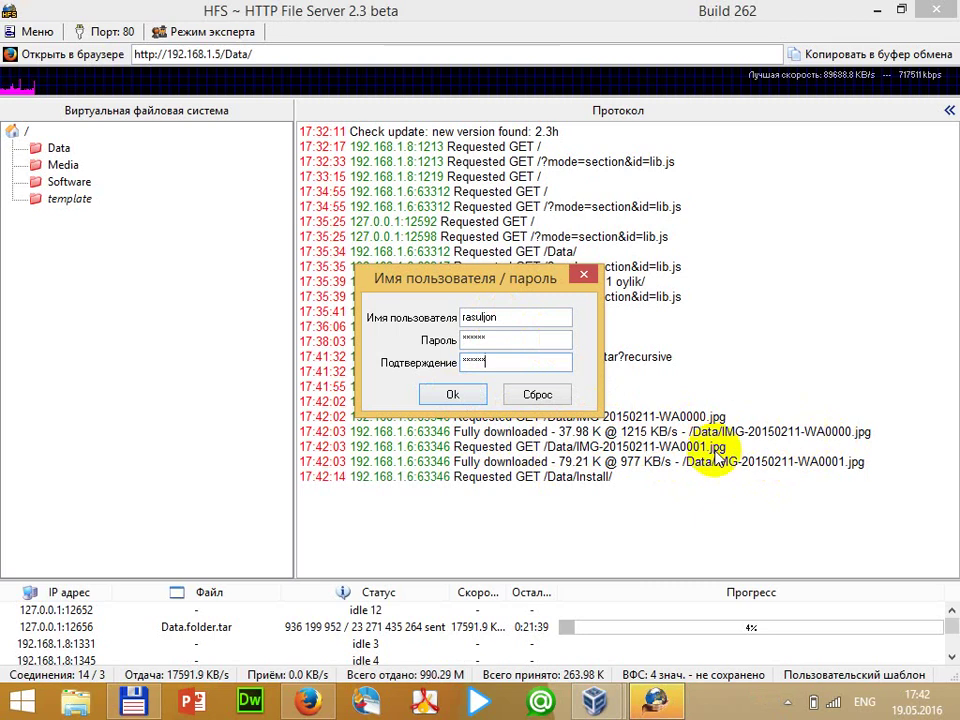
{"action": "left_click", "coordinate": [428, 396]}
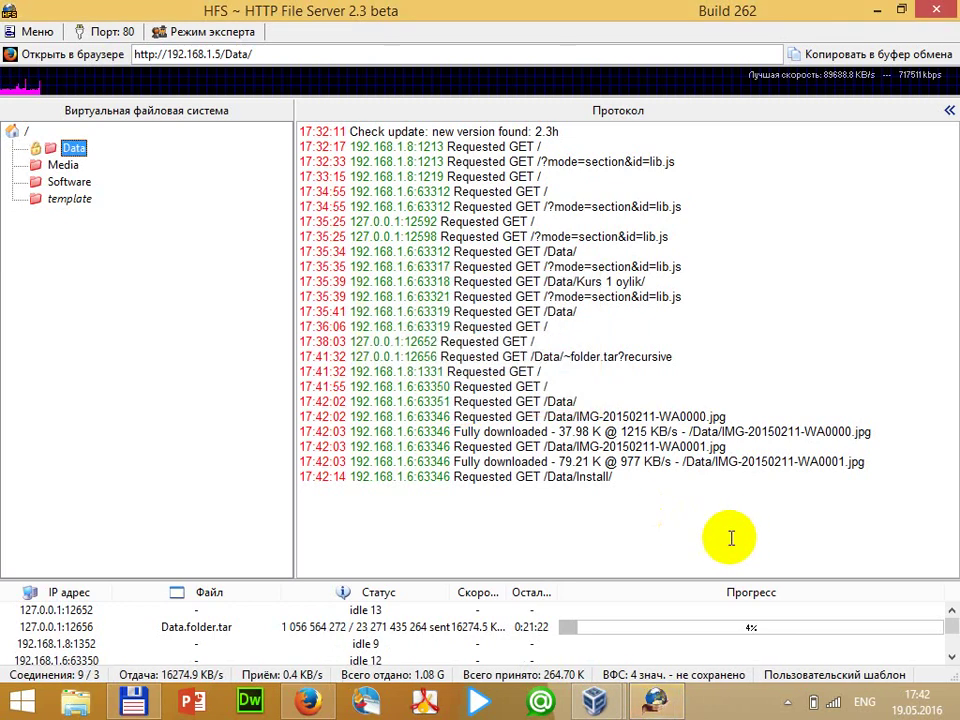
{"action": "left_click", "coordinate": [660, 688]}
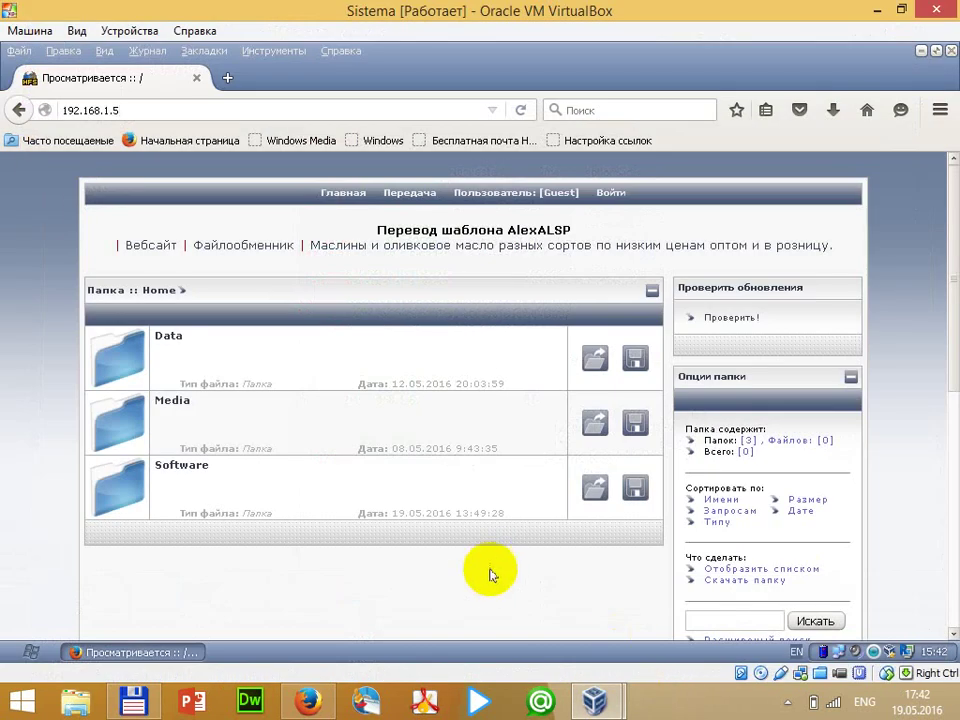
Reload the page, open Data, and log in with its username and password, declining to save them
{"action": "key", "text": "F5"}
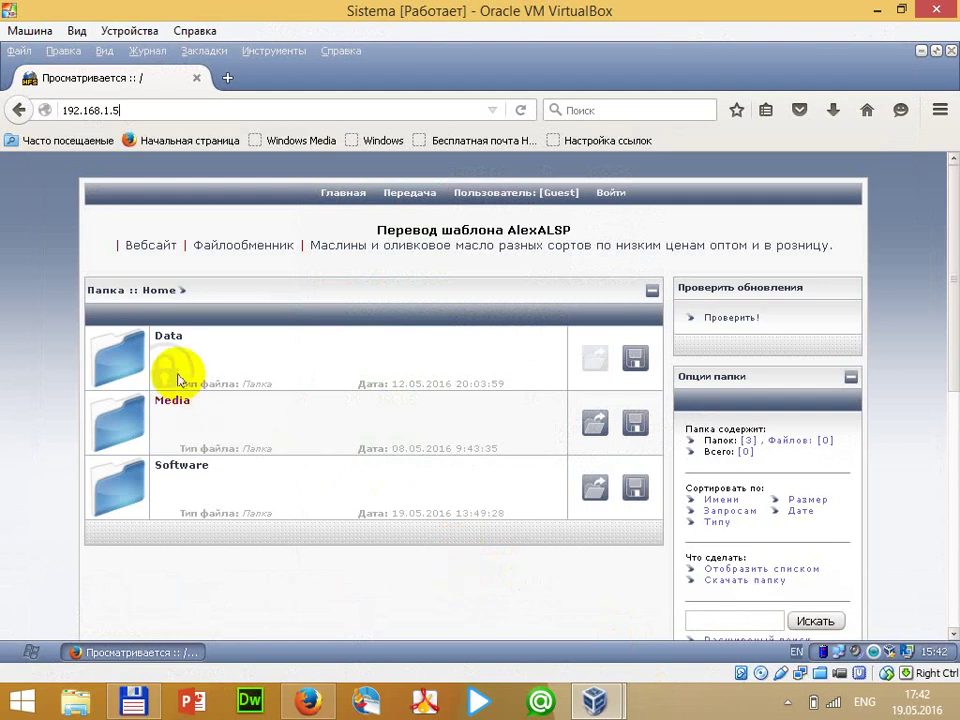
{"action": "left_click", "coordinate": [168, 336]}
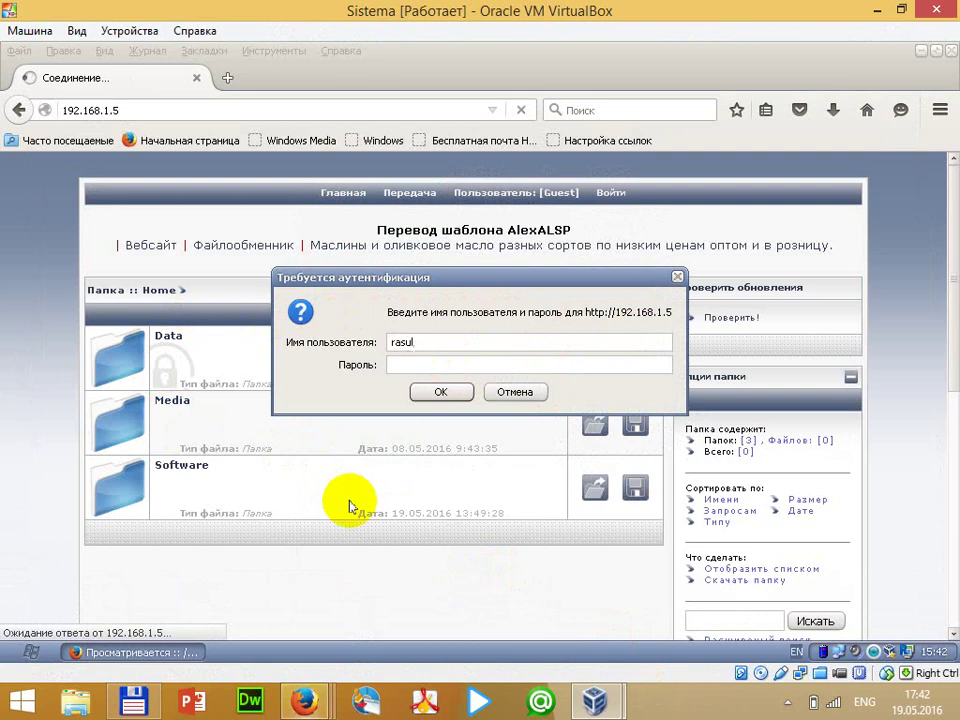
{"action": "type", "text": "jon"}
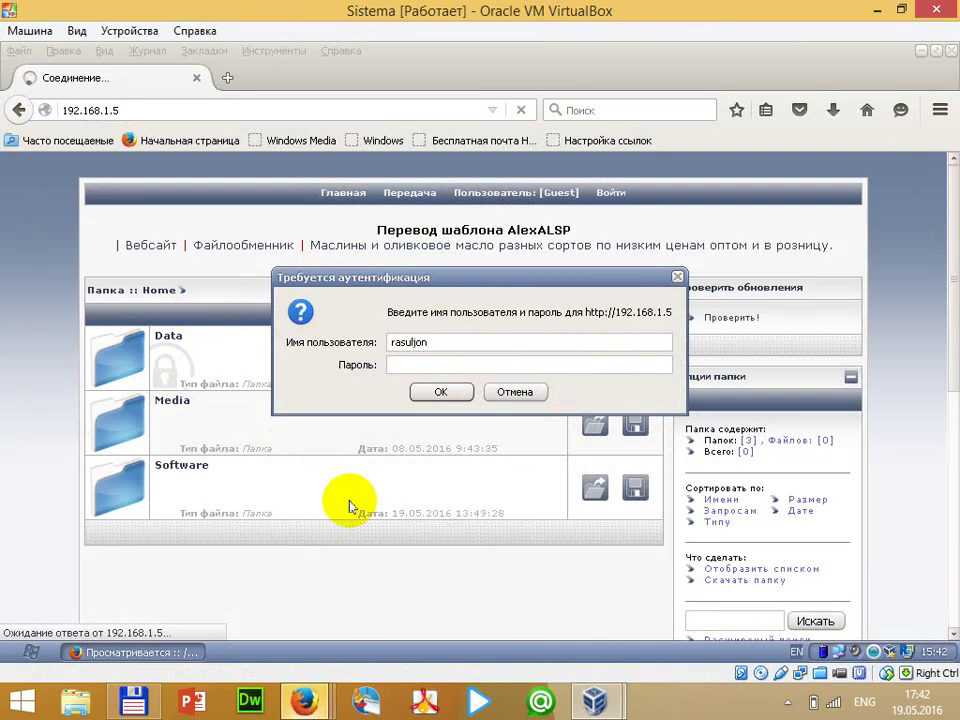
{"action": "key", "text": "Tab"}
{"action": "type", "text": "••••••"}
{"action": "key", "text": "Return"}
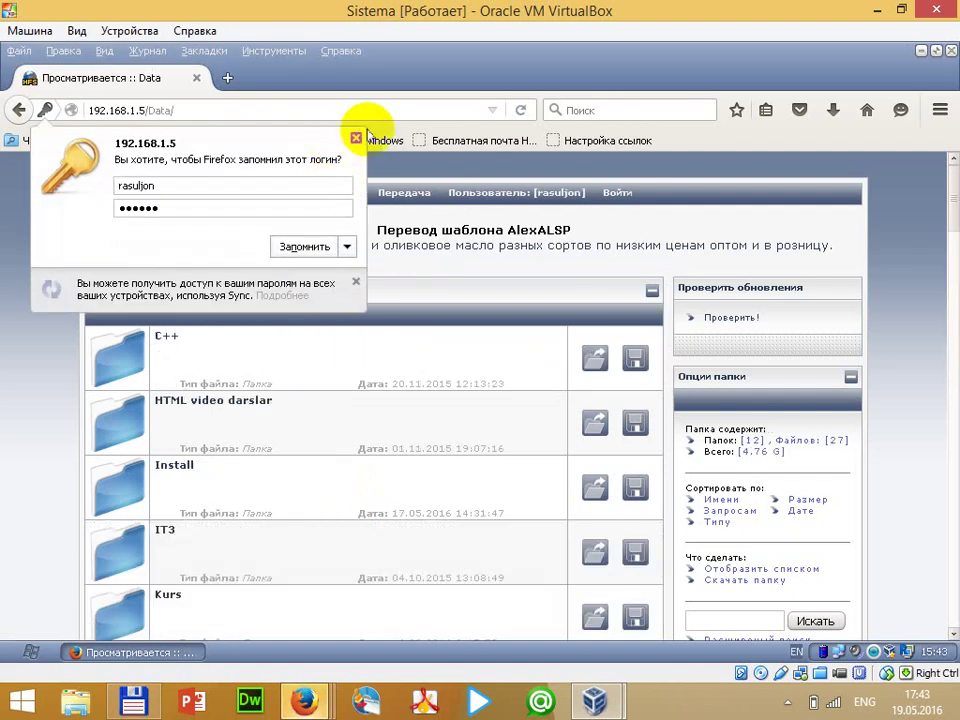
{"action": "left_click", "coordinate": [355, 138]}
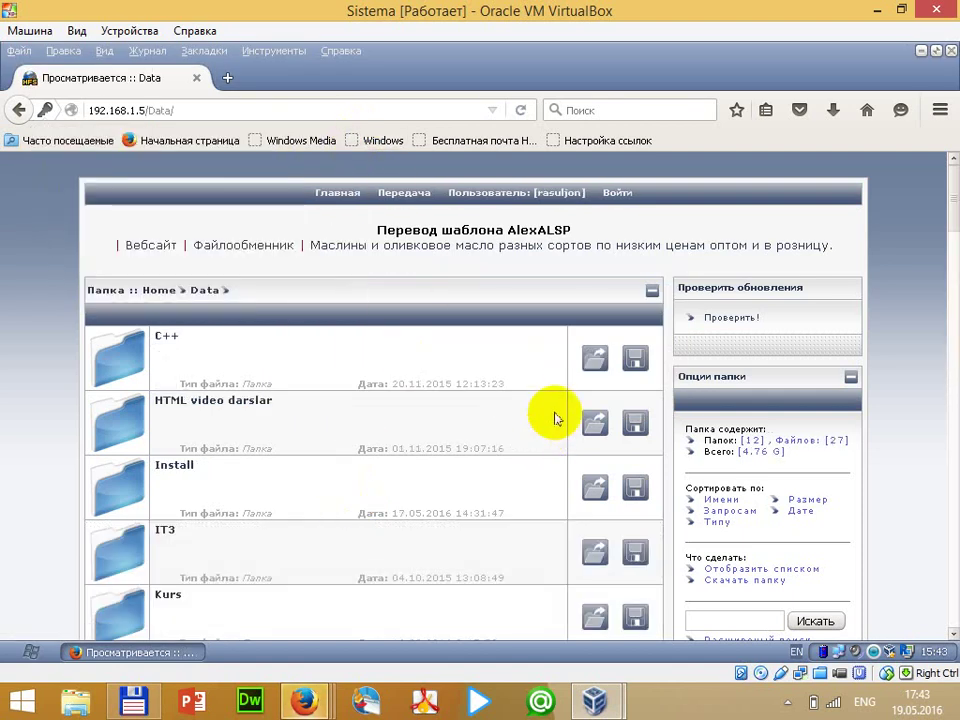
Scroll the Data listing and preview IMG-20150211-WA0000.jpg
{"action": "scroll", "coordinate": [552, 414], "scroll_direction": "down", "scroll_amount": 5}
{"action": "scroll", "coordinate": [526, 414], "scroll_direction": "down", "scroll_amount": 7}
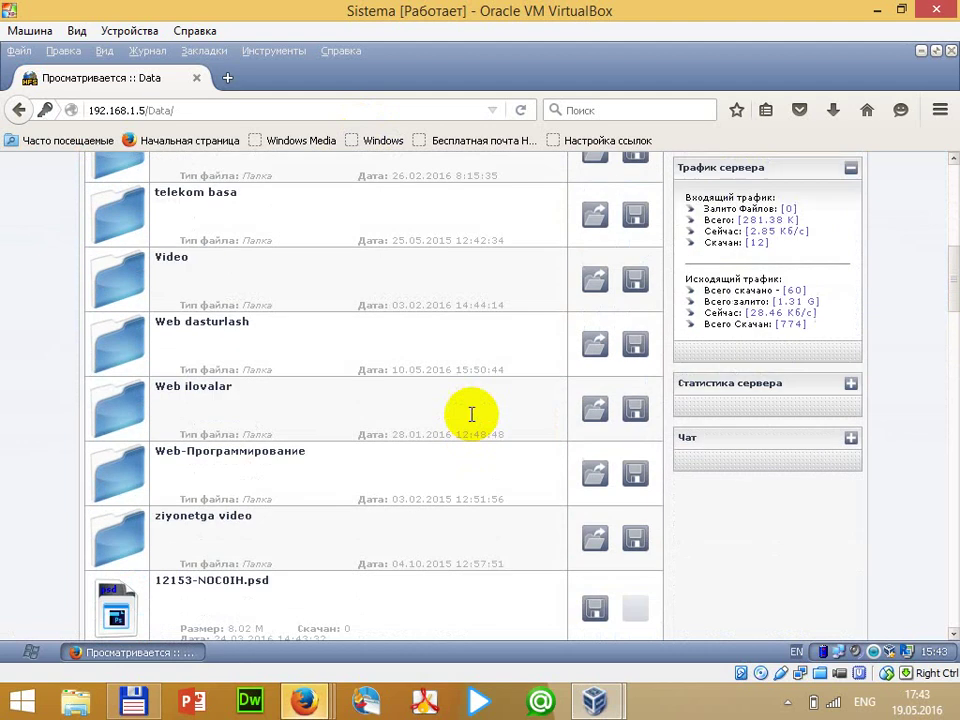
{"action": "scroll", "coordinate": [364, 420], "scroll_direction": "down", "scroll_amount": 3}
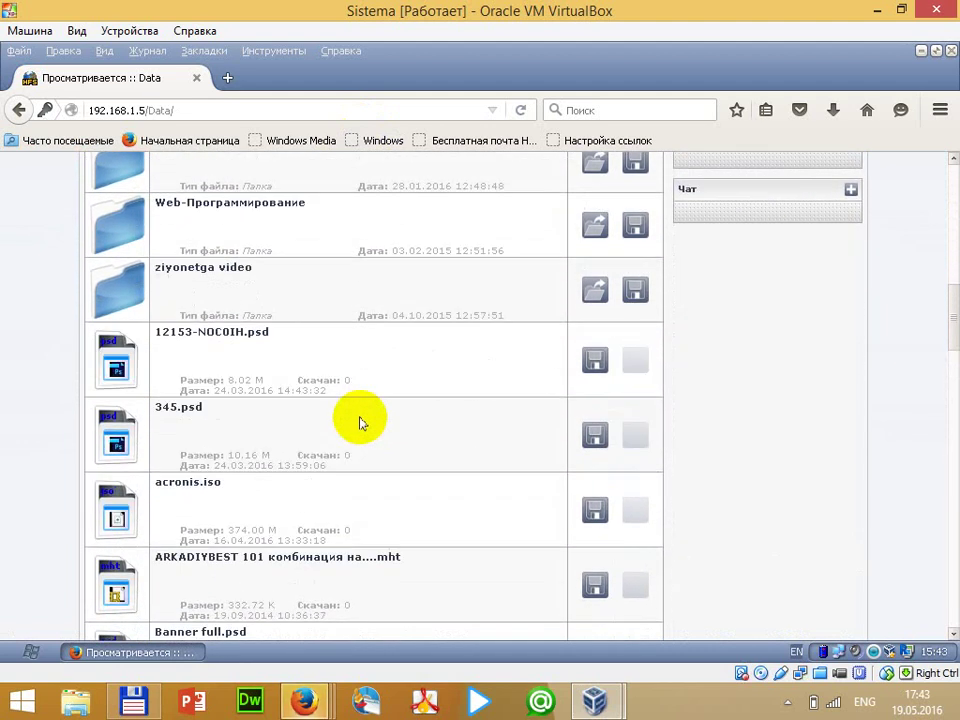
{"action": "scroll", "coordinate": [467, 417], "scroll_direction": "down", "scroll_amount": 7}
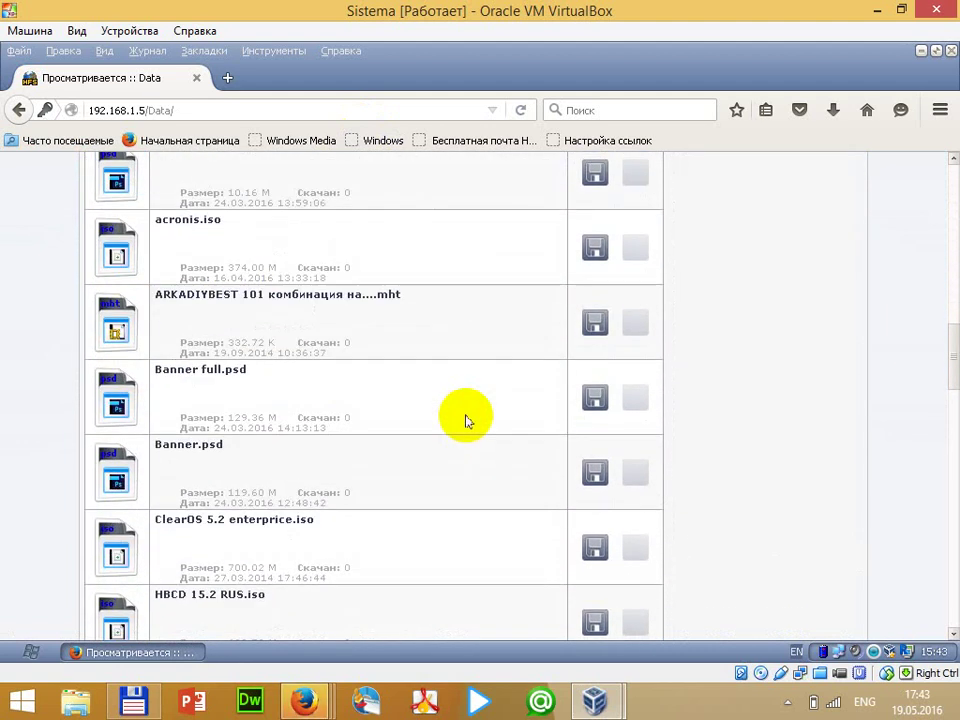
{"action": "scroll", "coordinate": [281, 407], "scroll_direction": "down", "scroll_amount": 4}
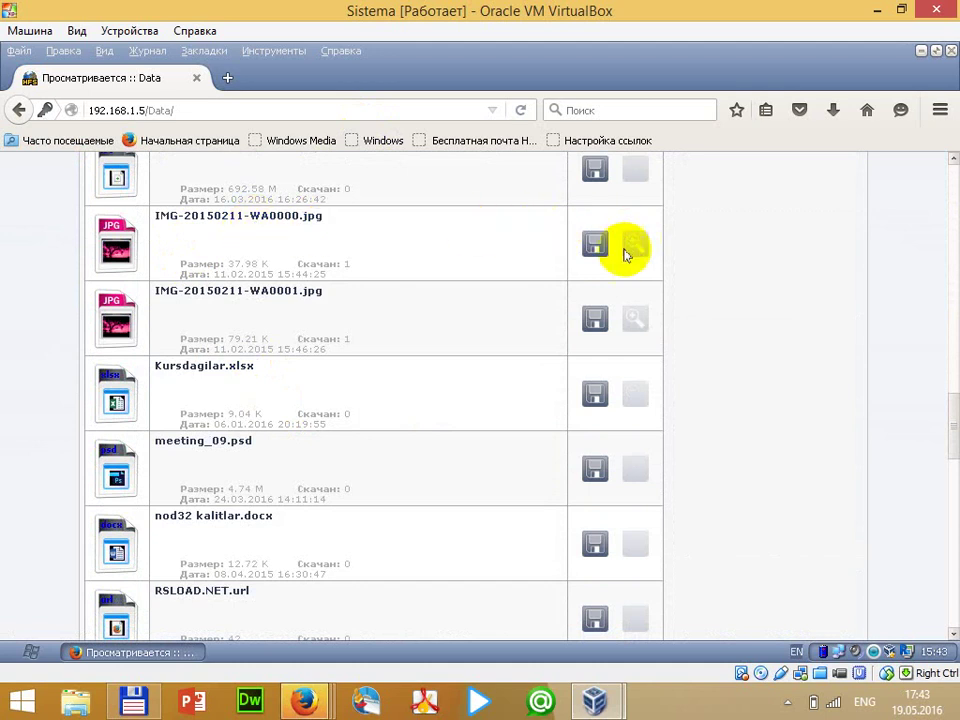
{"action": "left_click", "coordinate": [596, 247]}
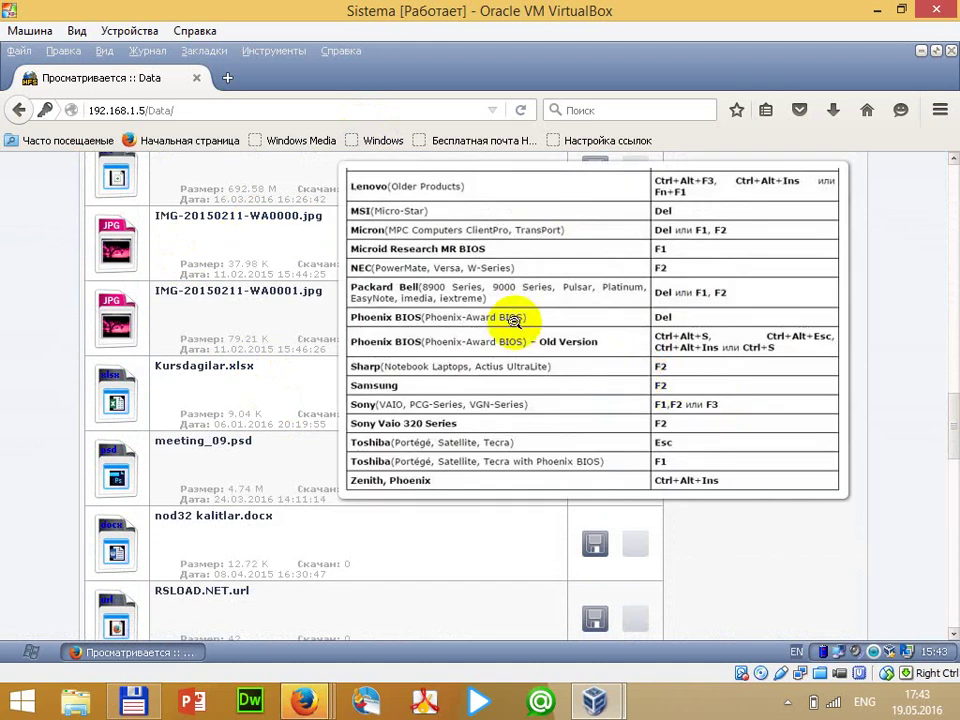
{"action": "left_click", "coordinate": [510, 317]}
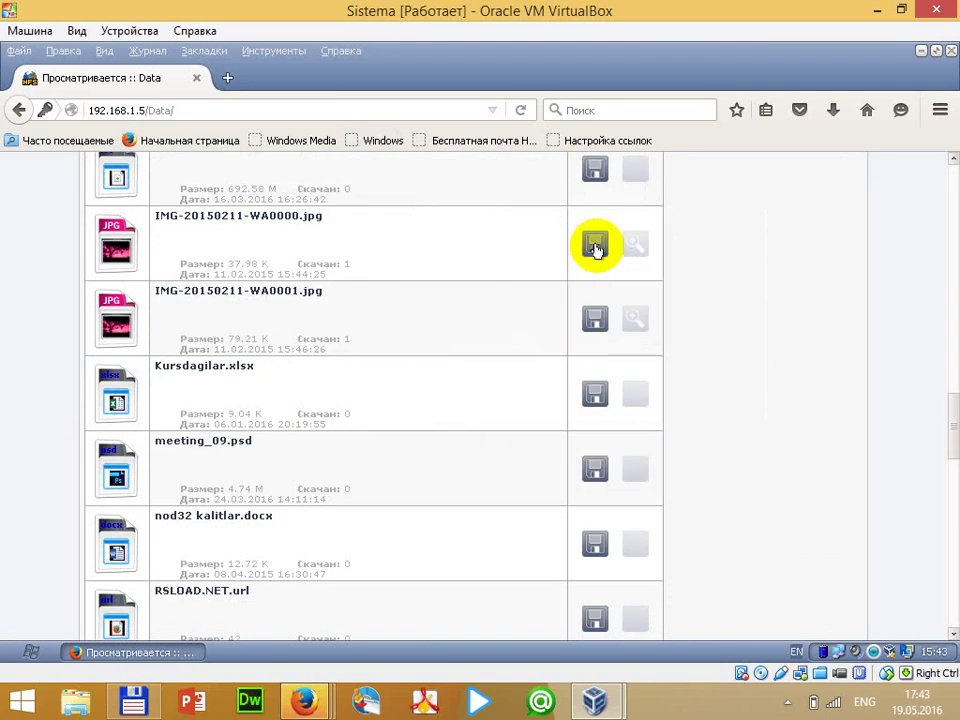
{"action": "left_click", "coordinate": [596, 245]}
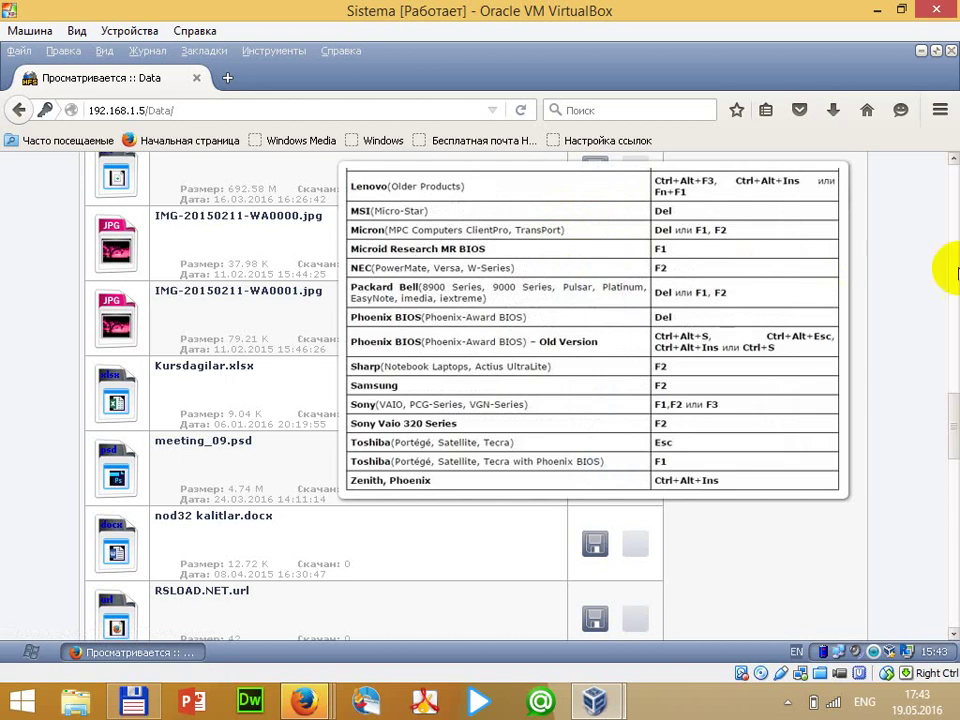
{"action": "scroll", "coordinate": [805, 273], "scroll_direction": "up", "scroll_amount": 4}
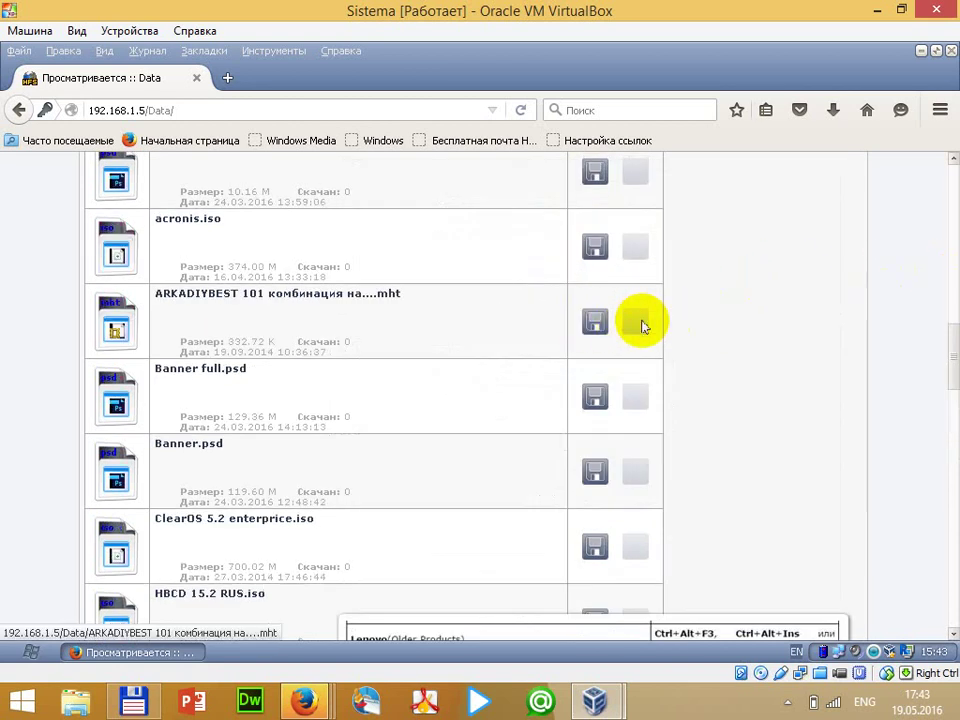
Start the ARKADIYBEST web archive download, cancel it, and close the BIOS table preview
{"action": "left_click", "coordinate": [594, 320]}
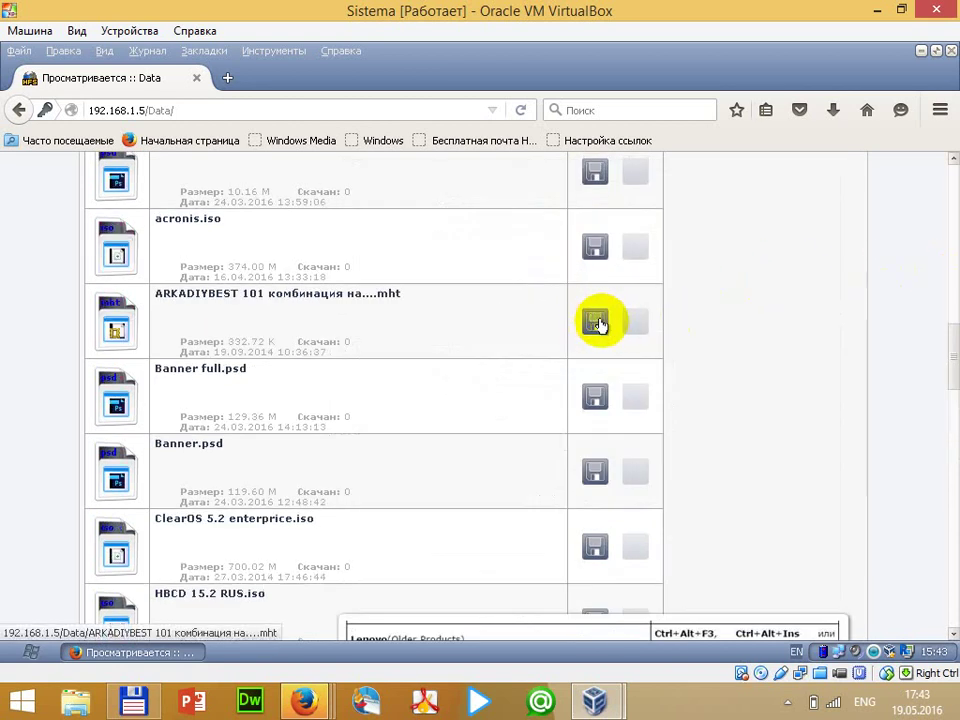
{"action": "left_click", "coordinate": [615, 440]}
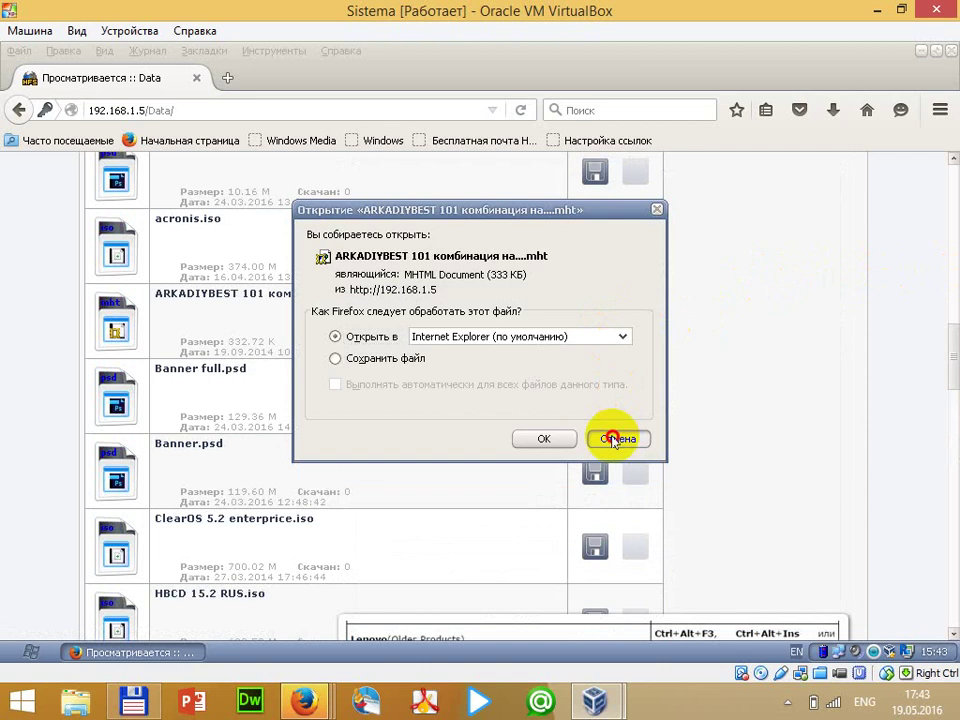
{"action": "left_click", "coordinate": [617, 440]}
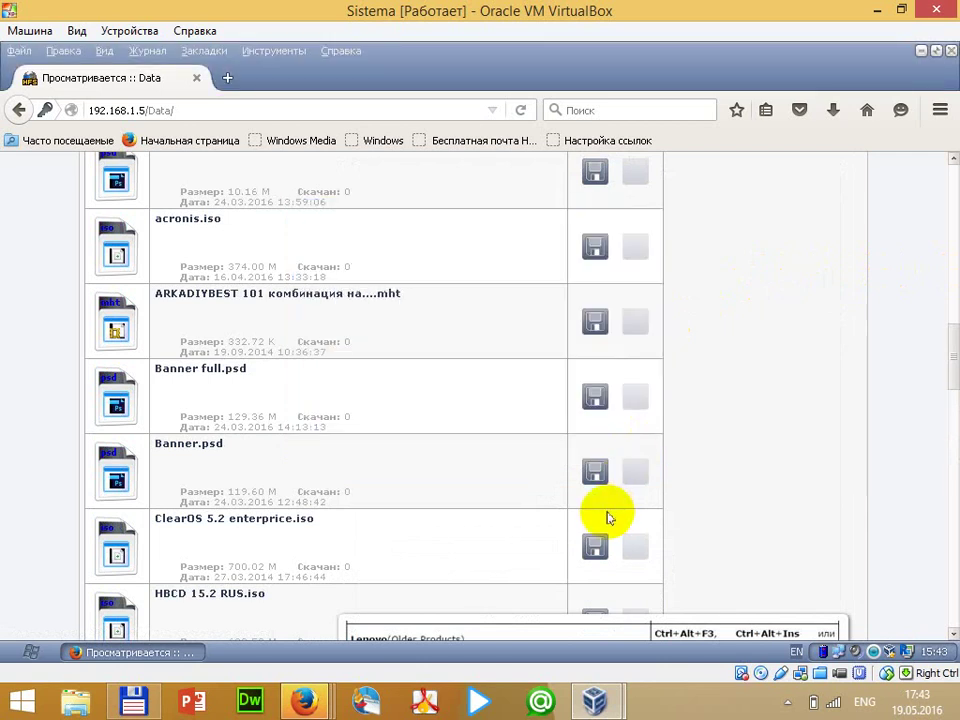
{"action": "scroll", "coordinate": [606, 505], "scroll_direction": "up", "scroll_amount": 8}
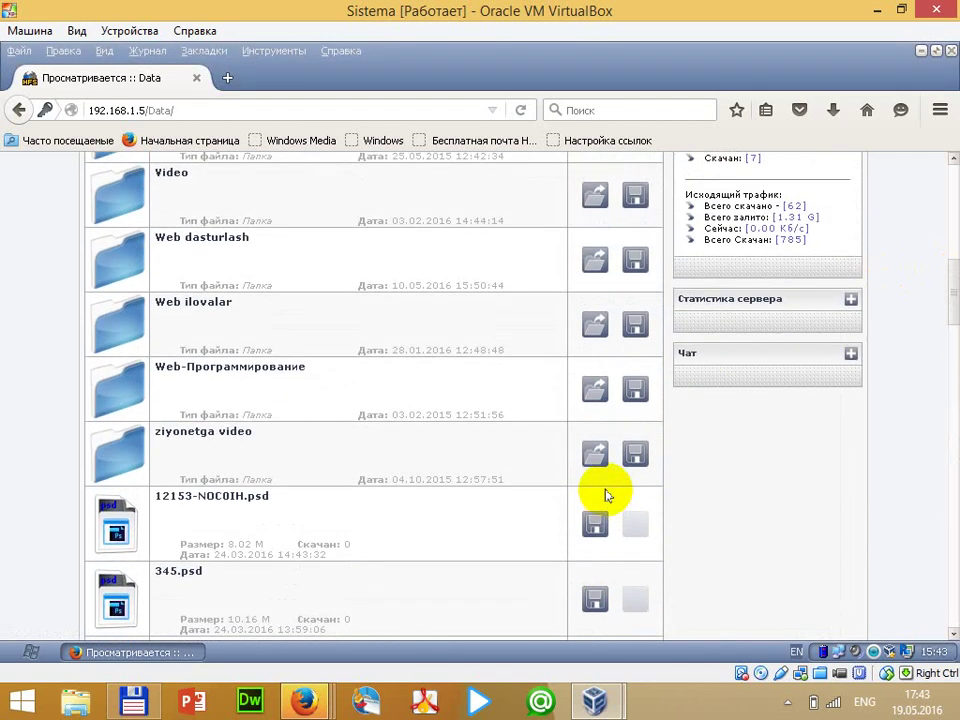
{"action": "scroll", "coordinate": [606, 495], "scroll_direction": "up", "scroll_amount": 3}
{"action": "scroll", "coordinate": [606, 494], "scroll_direction": "down", "scroll_amount": 10}
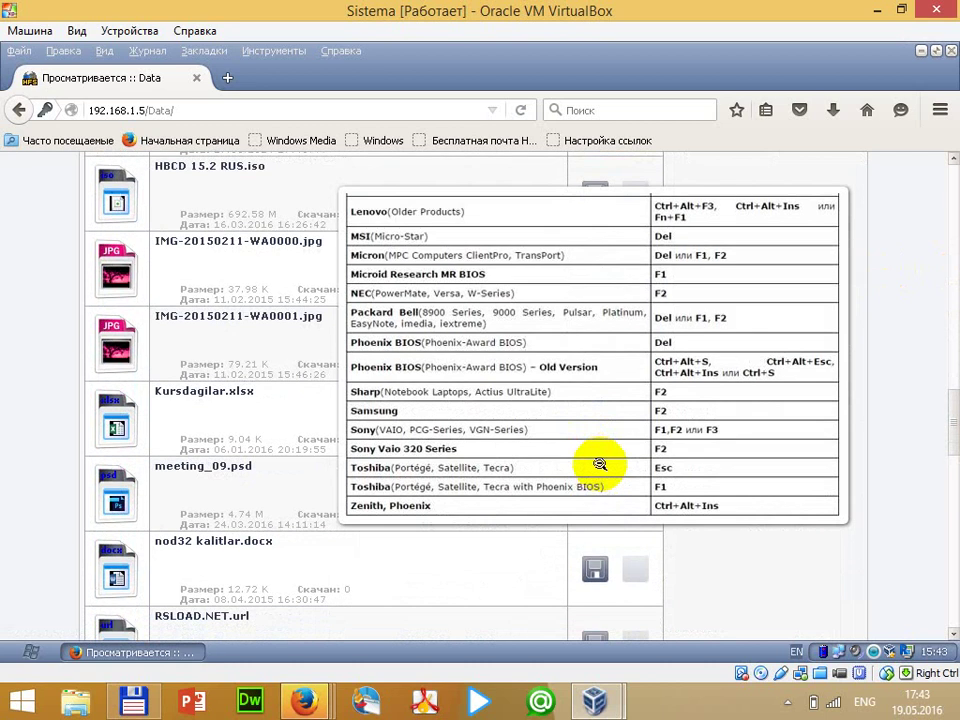
{"action": "left_click", "coordinate": [730, 349]}
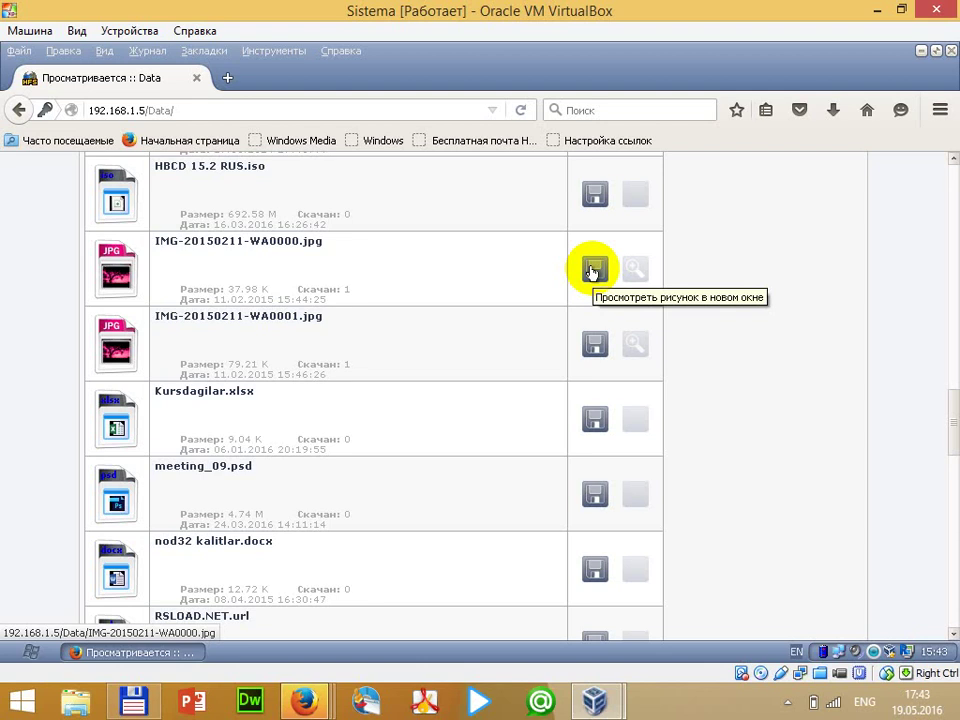
Save IMG-20150211-WA0000.jpg into Мои документы using Сохранить изображение как...
{"action": "right_click", "coordinate": [593, 270]}
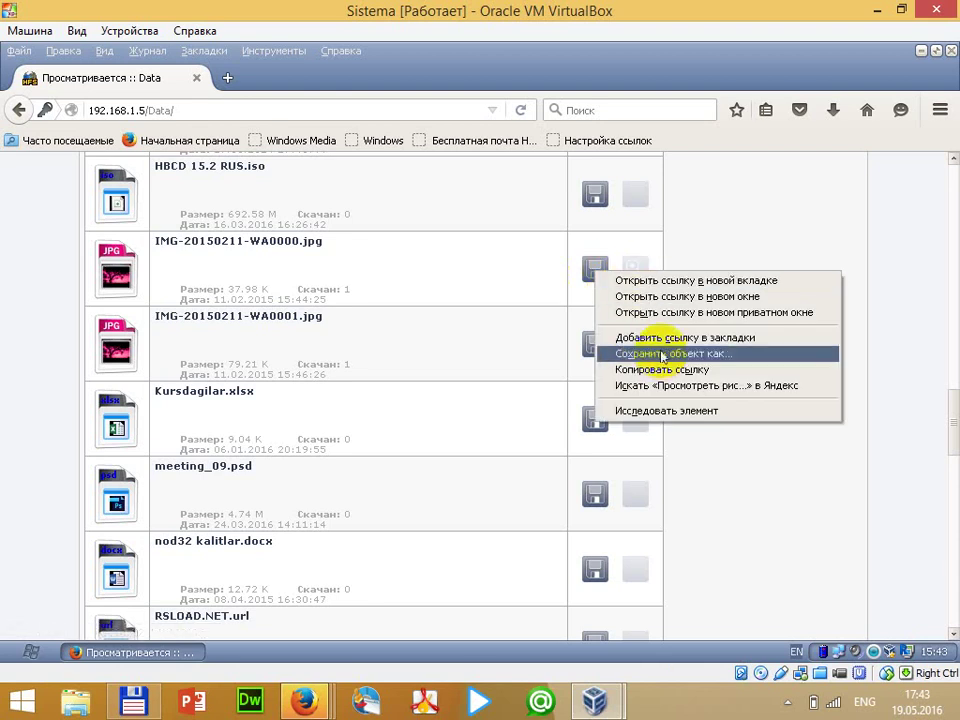
{"action": "left_click", "coordinate": [908, 296]}
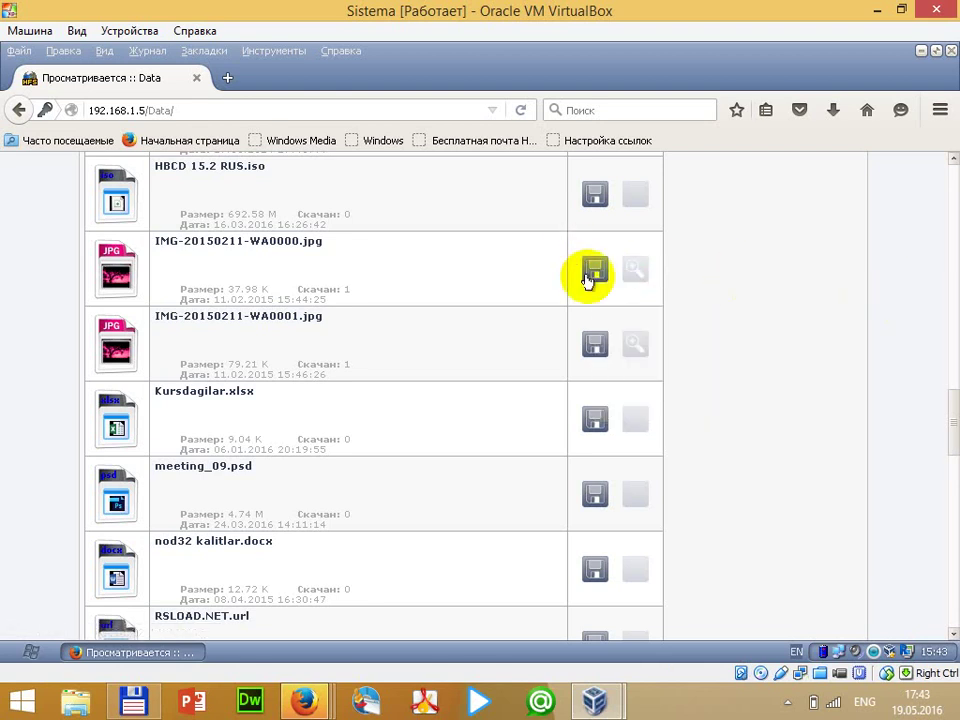
{"action": "left_click", "coordinate": [636, 271]}
{"action": "right_click", "coordinate": [575, 307]}
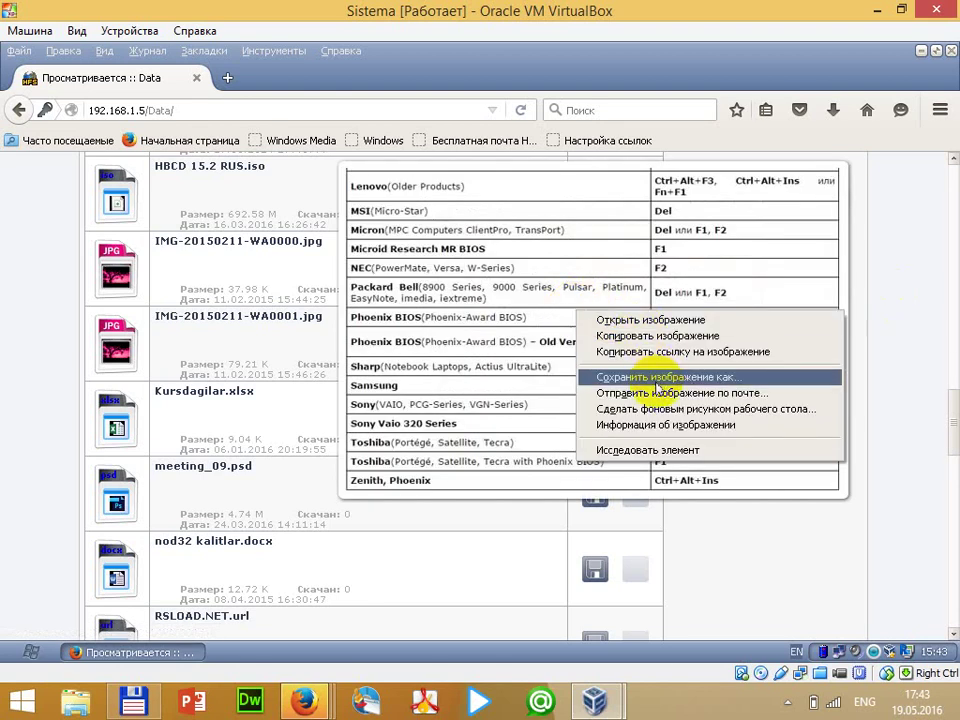
{"action": "left_click", "coordinate": [693, 376]}
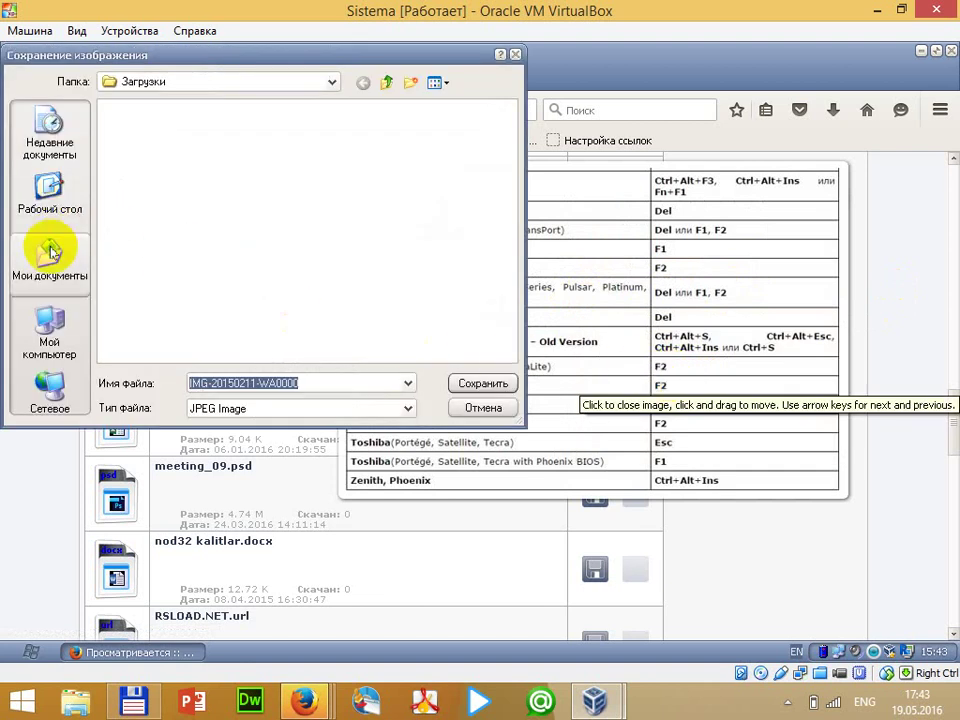
{"action": "left_click", "coordinate": [48, 330]}
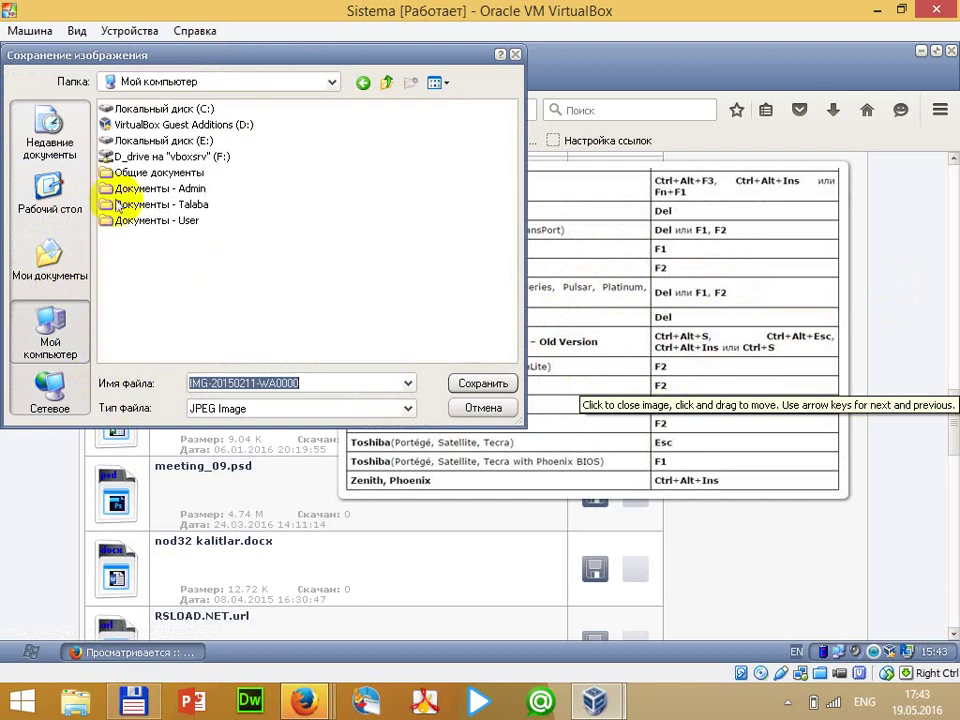
{"action": "left_click", "coordinate": [49, 258]}
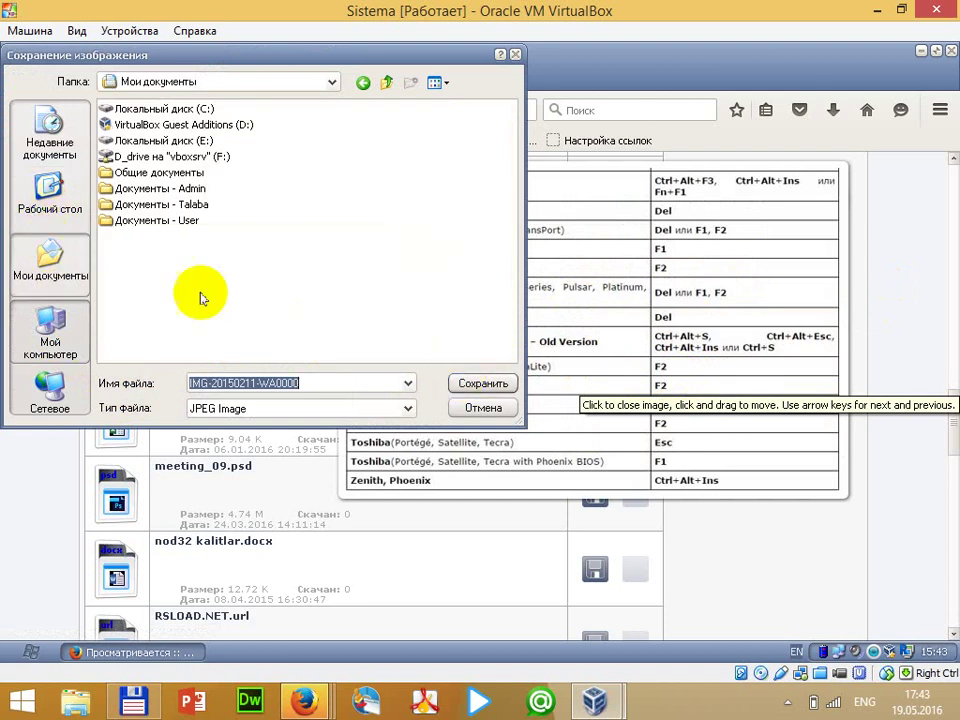
{"action": "left_click", "coordinate": [480, 384]}
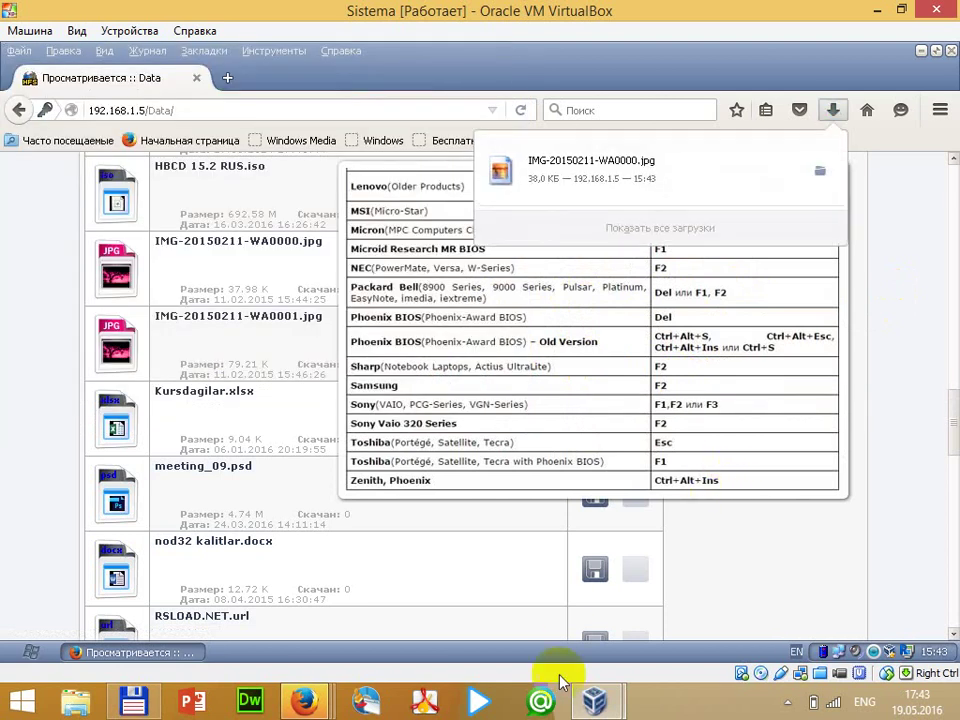
{"action": "left_click", "coordinate": [787, 708]}
{"action": "left_click", "coordinate": [831, 606]}
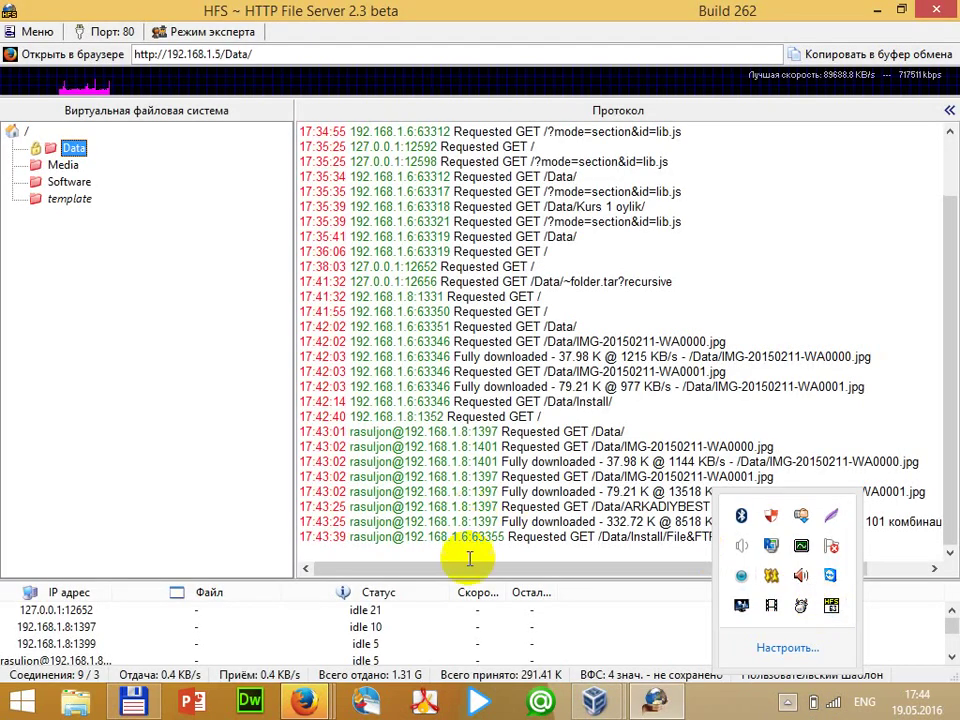
Give the Media folder its own username and password via Задать пользователь/пароль...
{"action": "left_click", "coordinate": [540, 557]}
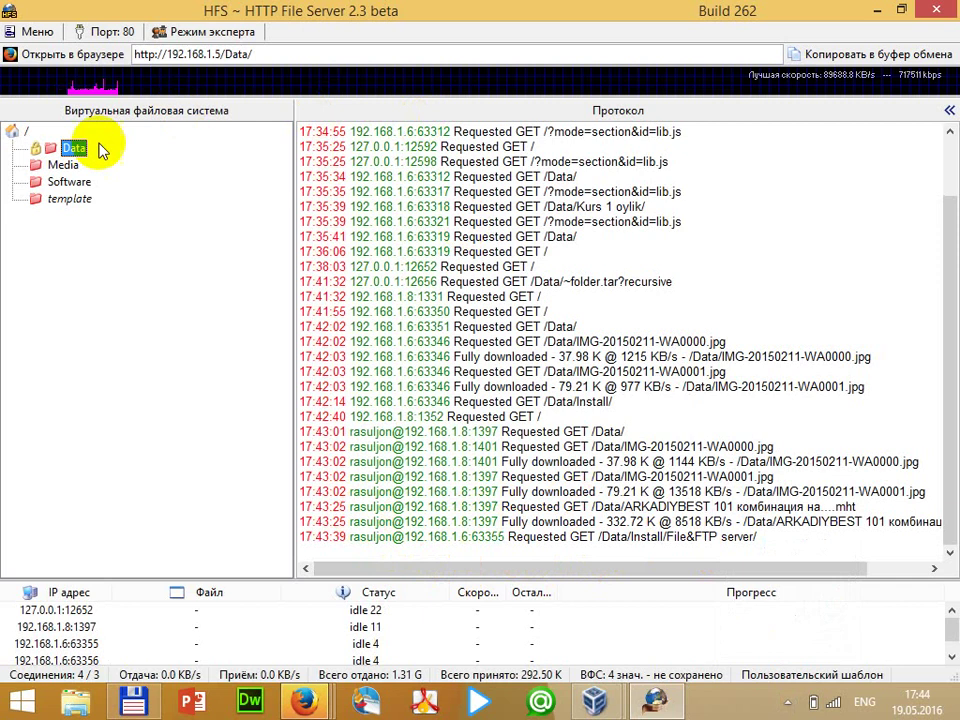
{"action": "right_click", "coordinate": [64, 166]}
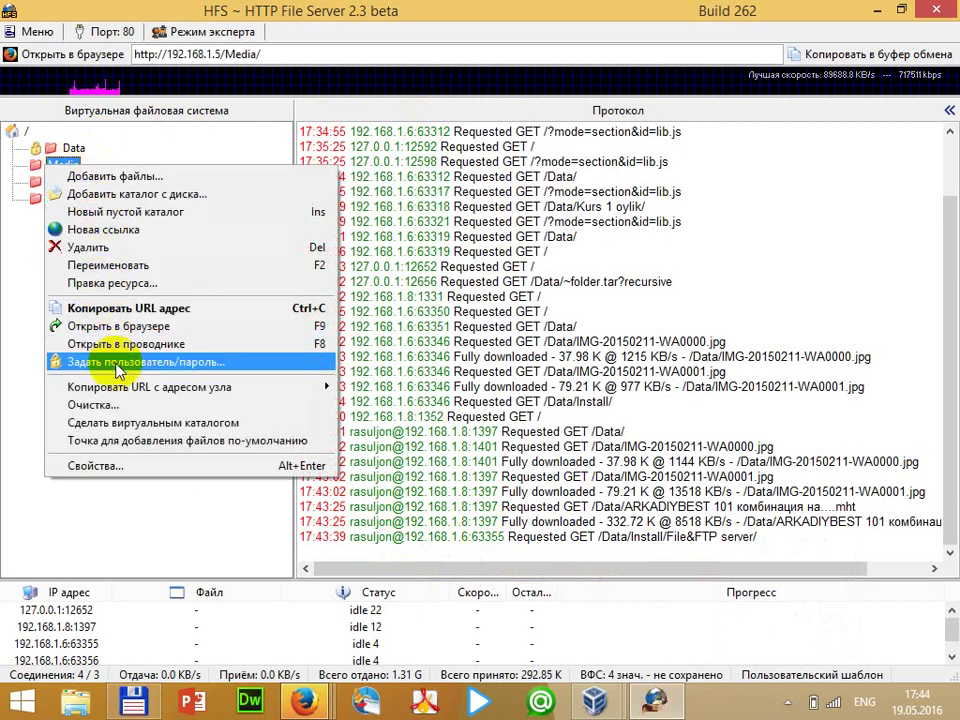
{"action": "left_click", "coordinate": [88, 361]}
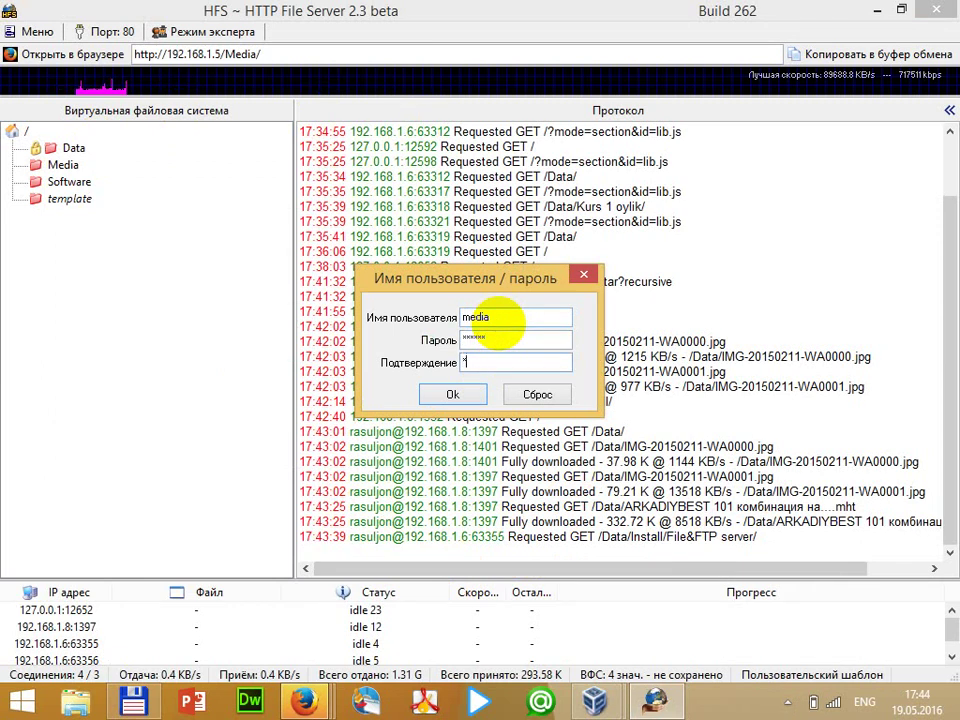
{"action": "left_click", "coordinate": [452, 394]}
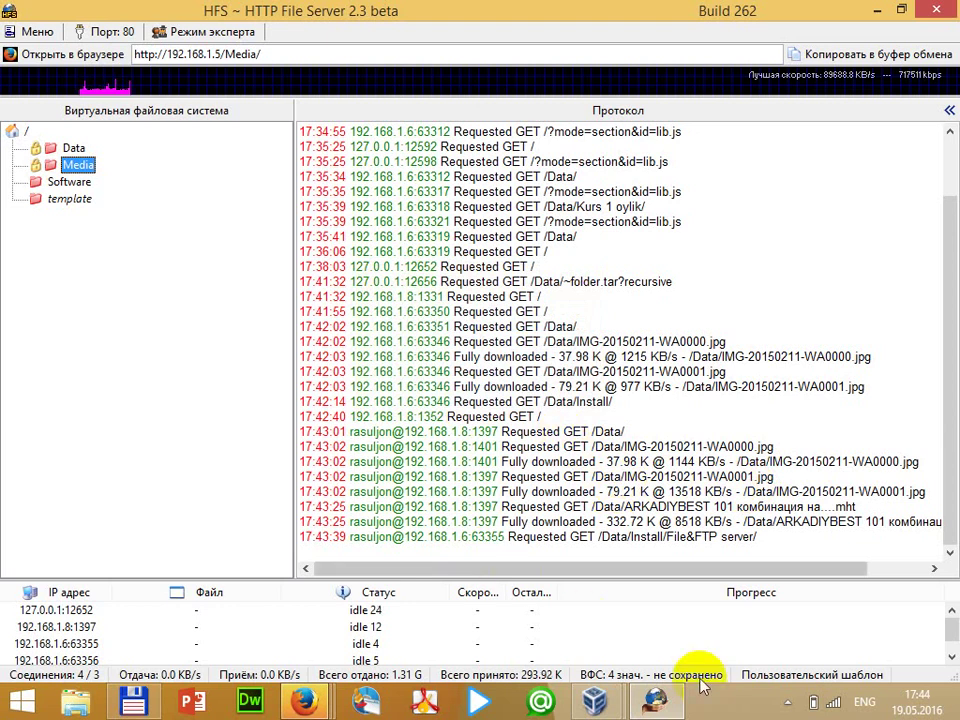
Dismiss the Data.folder.tar error message
{"action": "mouse_move", "coordinate": [303, 703]}
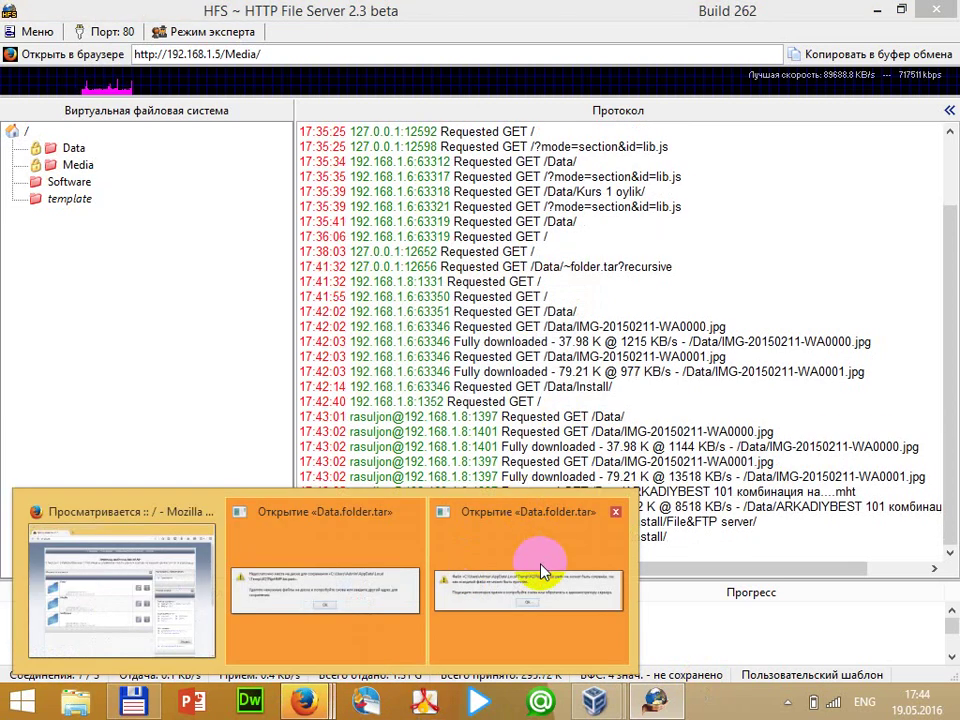
{"action": "left_click", "coordinate": [540, 561]}
{"action": "left_click", "coordinate": [486, 389]}
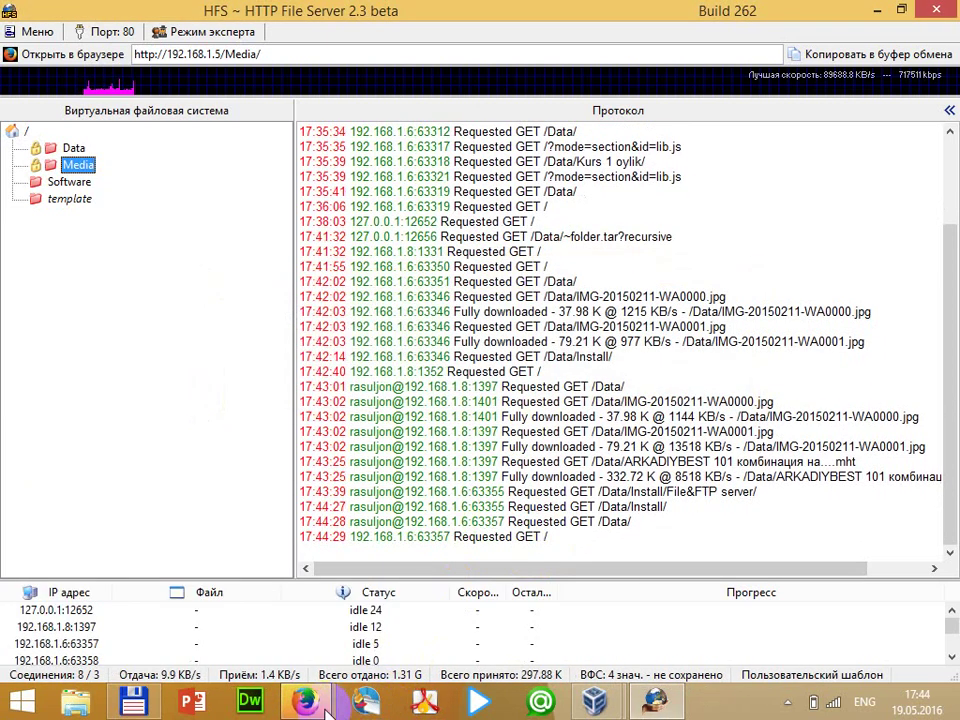
Dismiss the not-enough-disk-space error and return to the virtual machine
{"action": "mouse_move", "coordinate": [305, 700]}
{"action": "left_click", "coordinate": [416, 610]}
{"action": "left_click", "coordinate": [486, 392]}
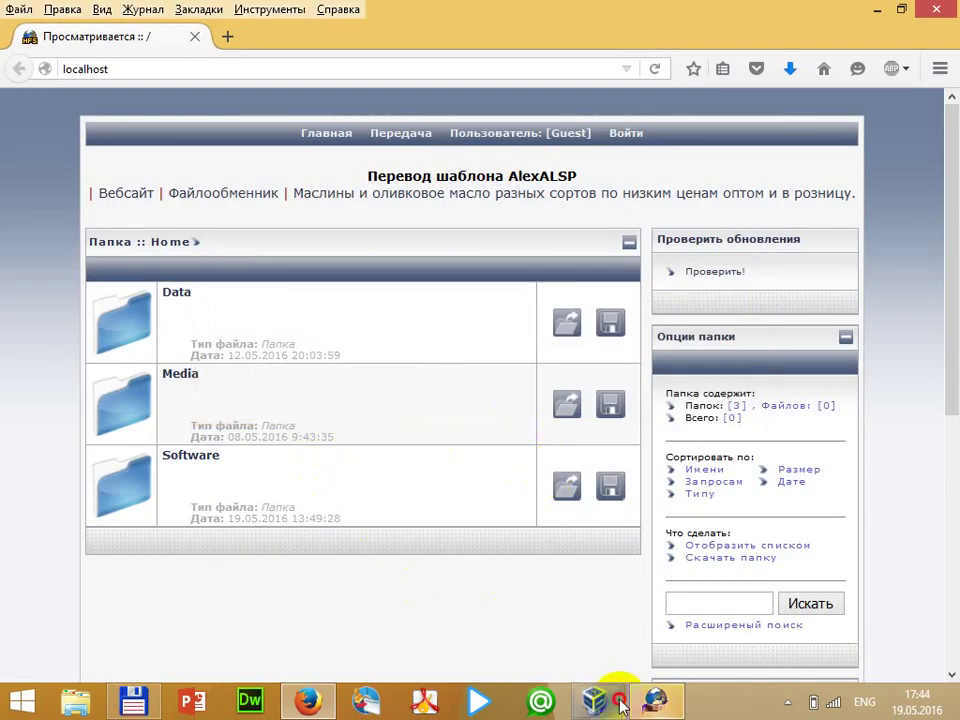
{"action": "mouse_move", "coordinate": [617, 696]}
{"action": "left_click", "coordinate": [675, 654]}
Open the locked Media folder by logging in with the media account, declining to save the login
{"action": "scroll", "coordinate": [947, 290], "scroll_direction": "up", "scroll_amount": 8}
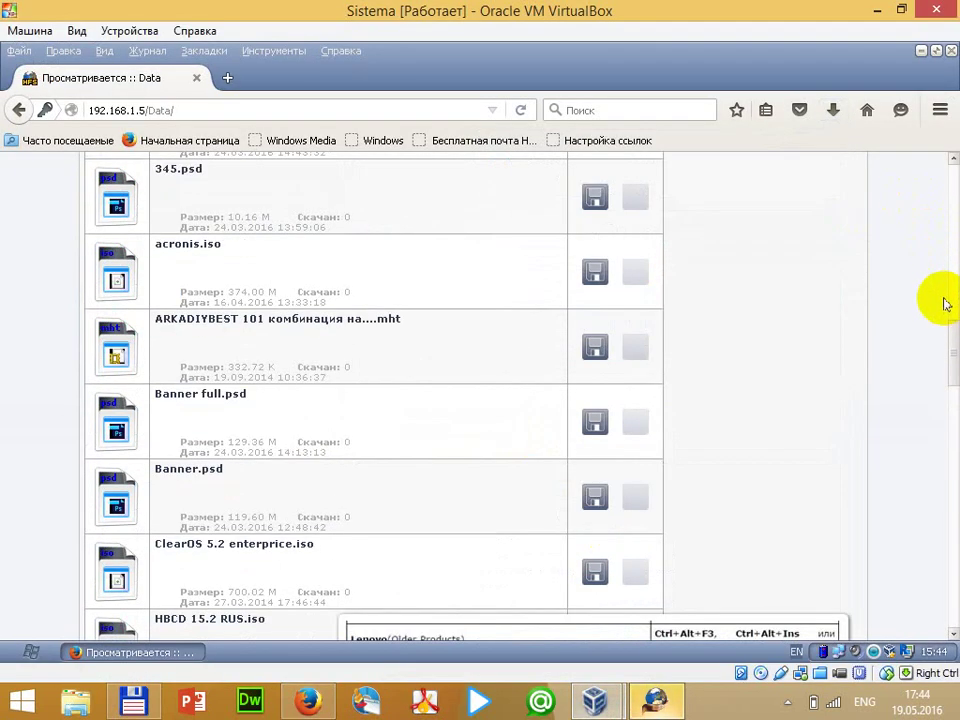
{"action": "left_click_drag", "start_coordinate": [952, 335], "coordinate": [937, 154]}
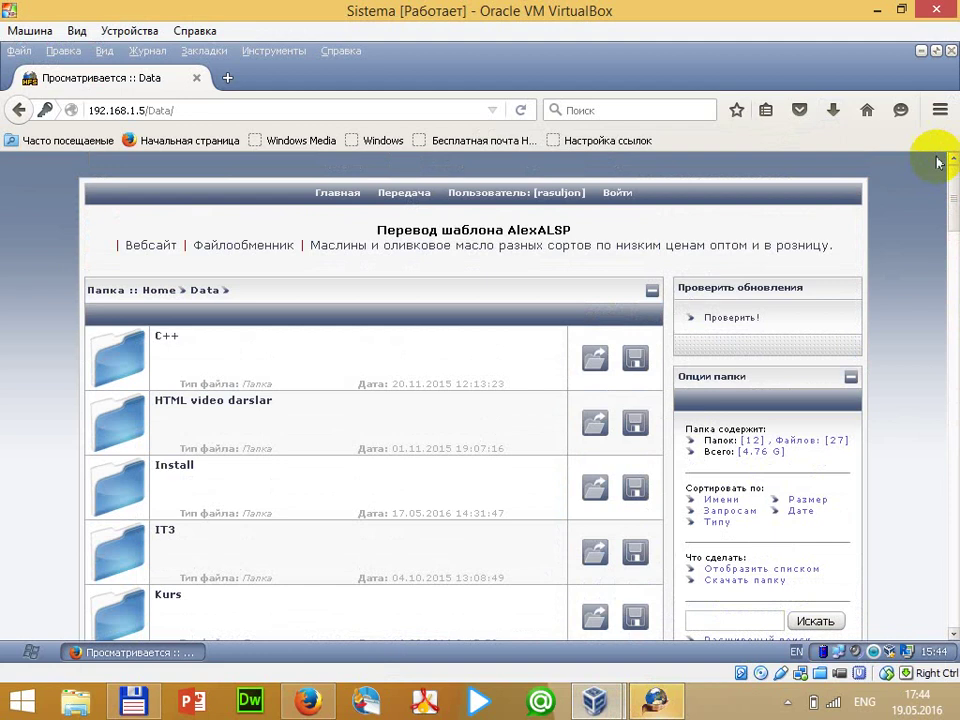
{"action": "left_click", "coordinate": [149, 293]}
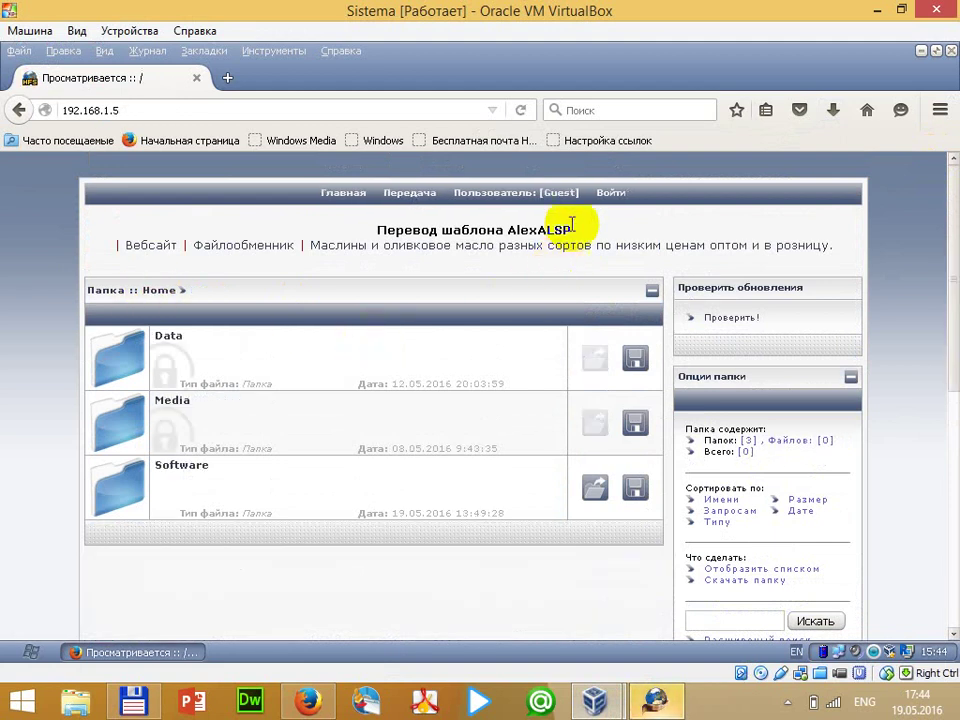
{"action": "left_click", "coordinate": [172, 336]}
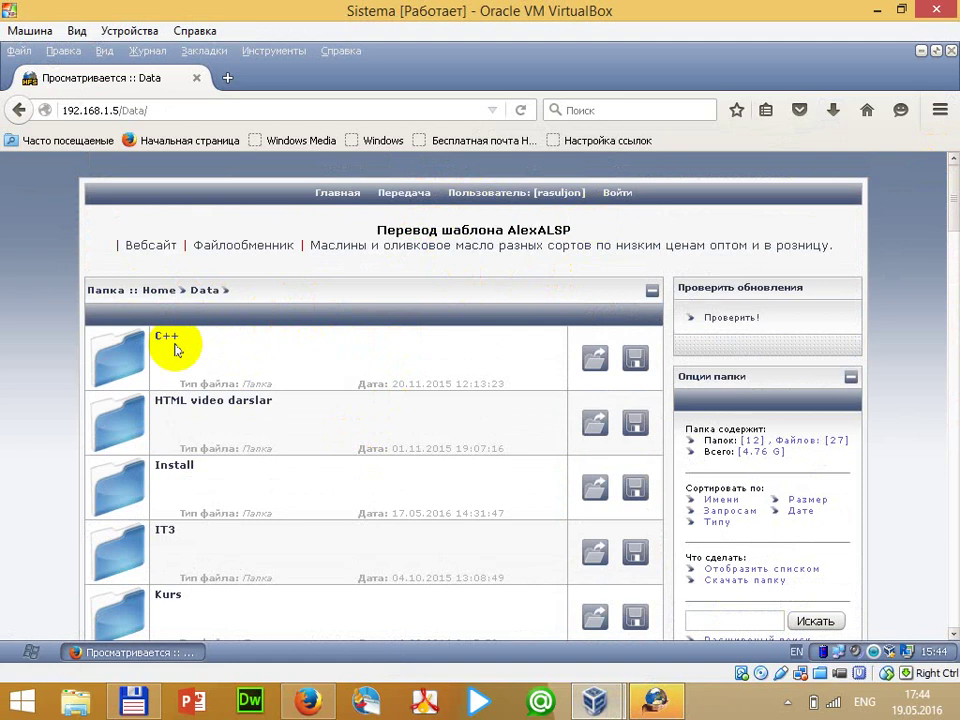
{"action": "left_click", "coordinate": [149, 293]}
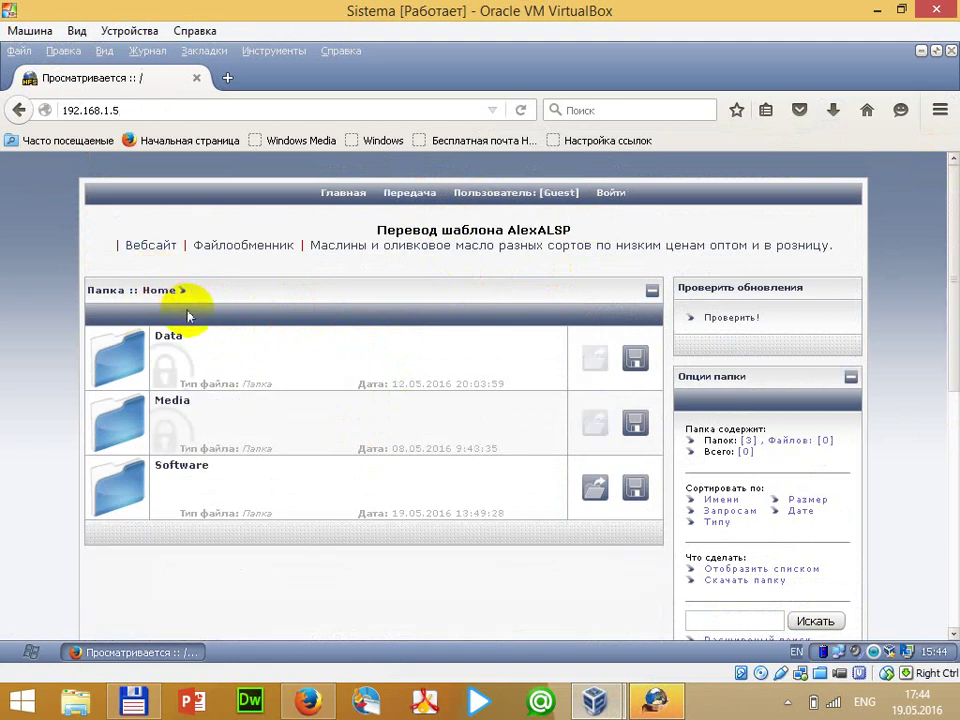
{"action": "left_click", "coordinate": [163, 405]}
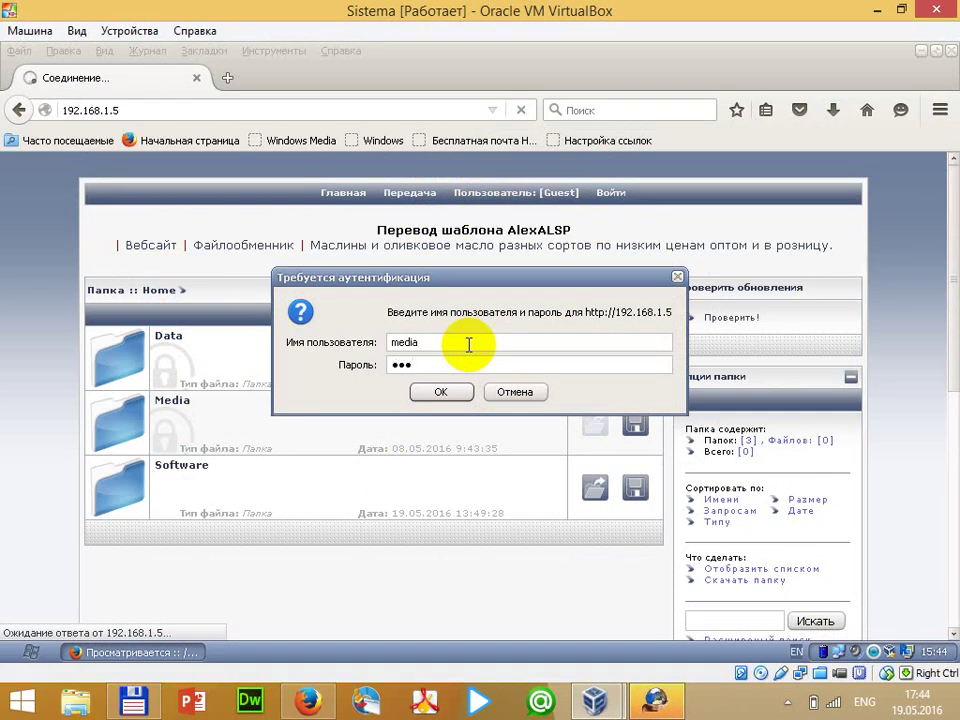
{"action": "key", "text": "Return"}
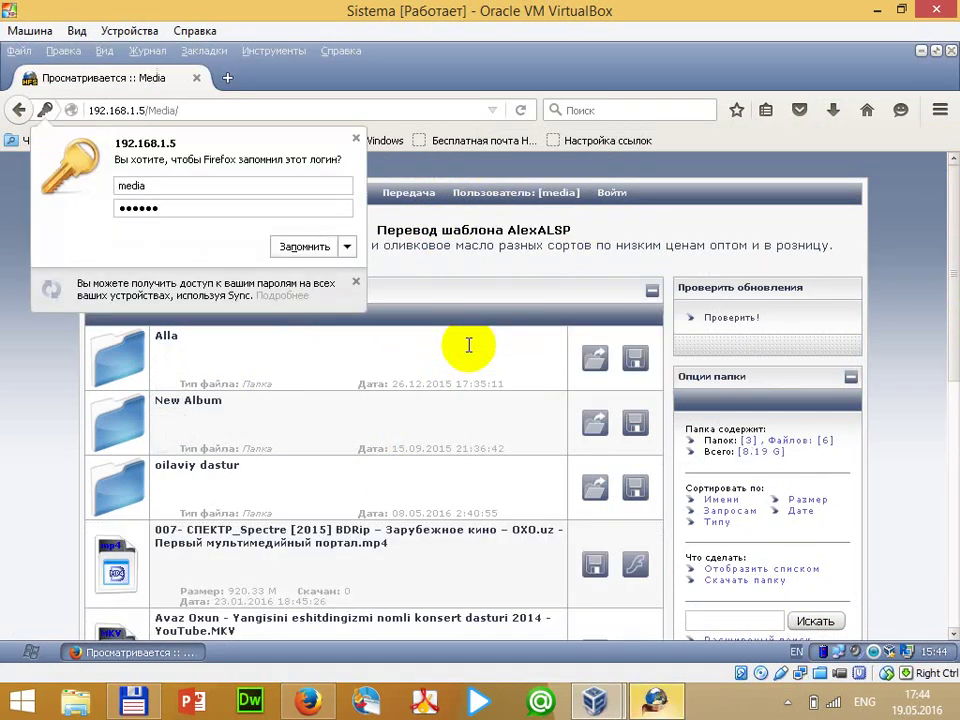
{"action": "left_click", "coordinate": [355, 137]}
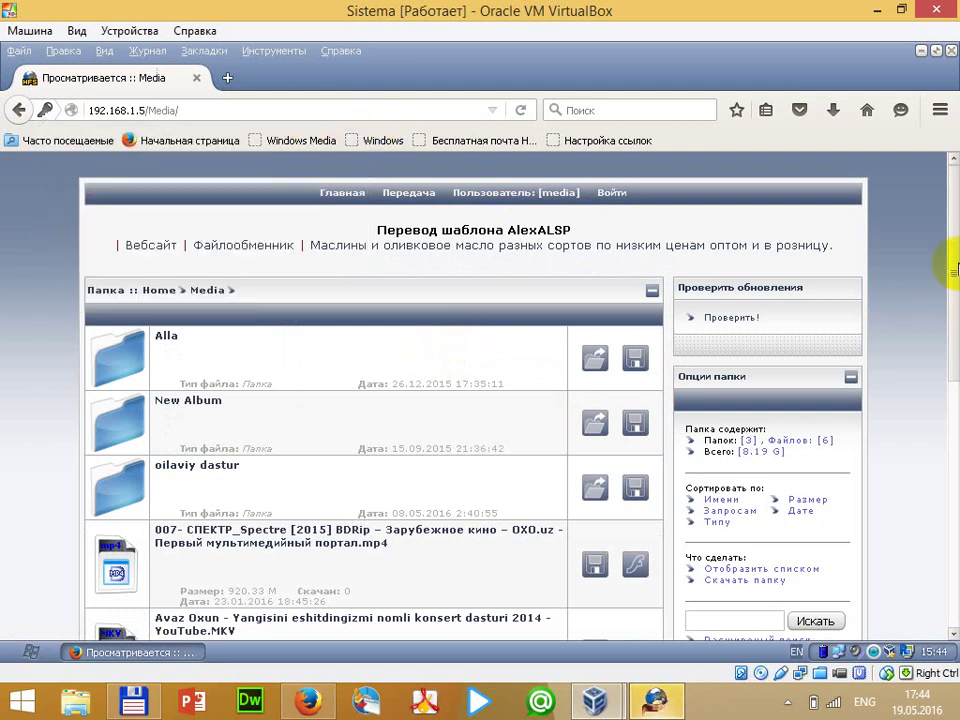
{"action": "left_click_drag", "start_coordinate": [951, 284], "coordinate": [908, 215]}
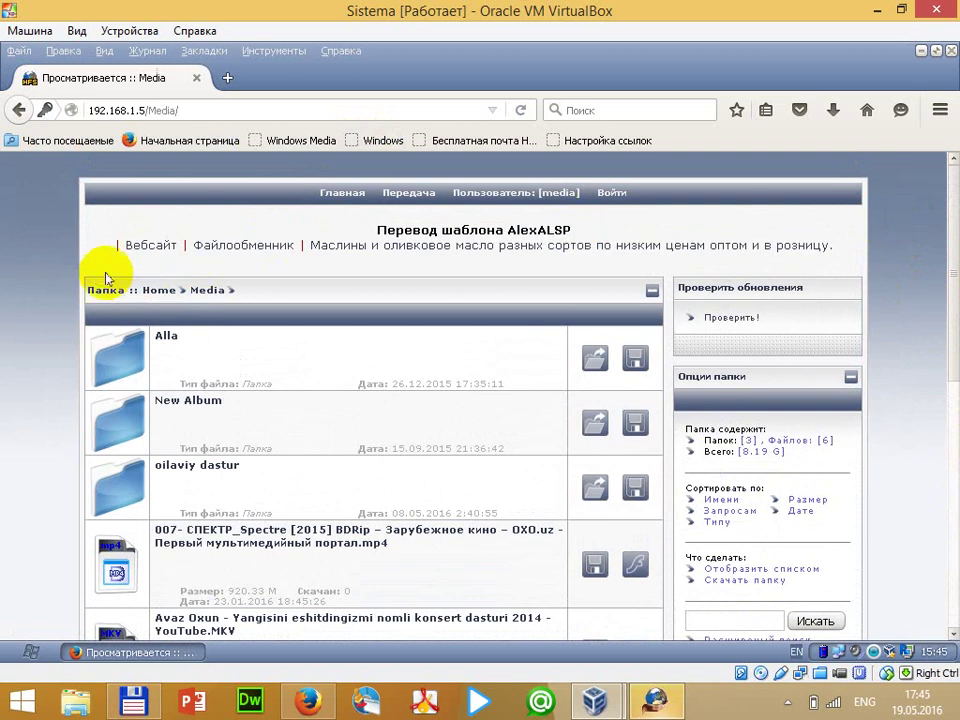
Start downloading the Media folder archive from Home, cancel it, and return to HFS
{"action": "left_click", "coordinate": [158, 290]}
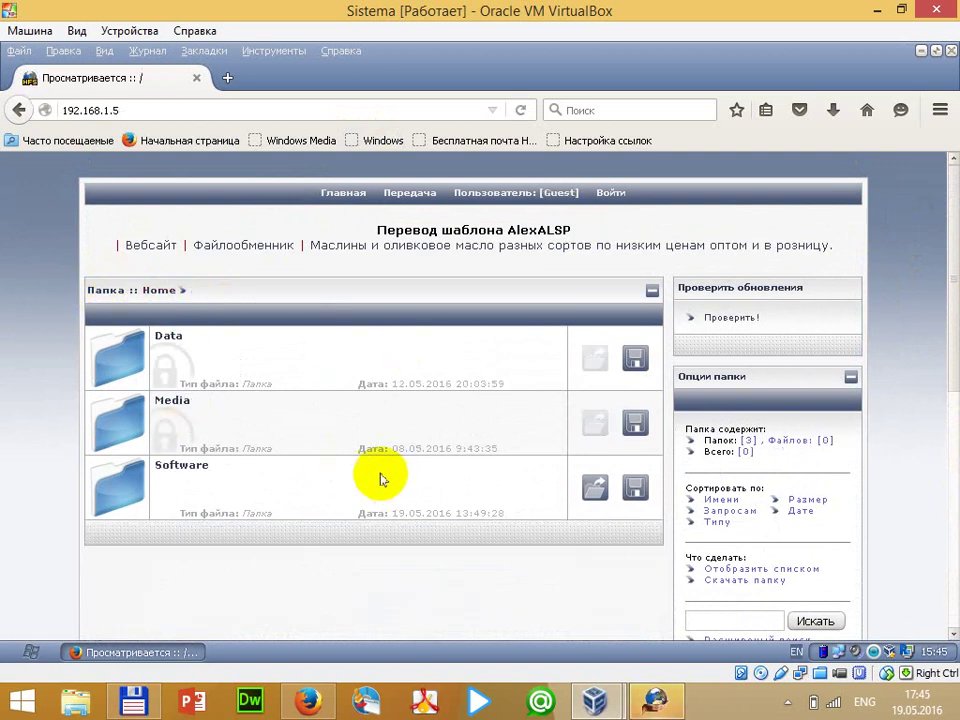
{"action": "left_click", "coordinate": [635, 422]}
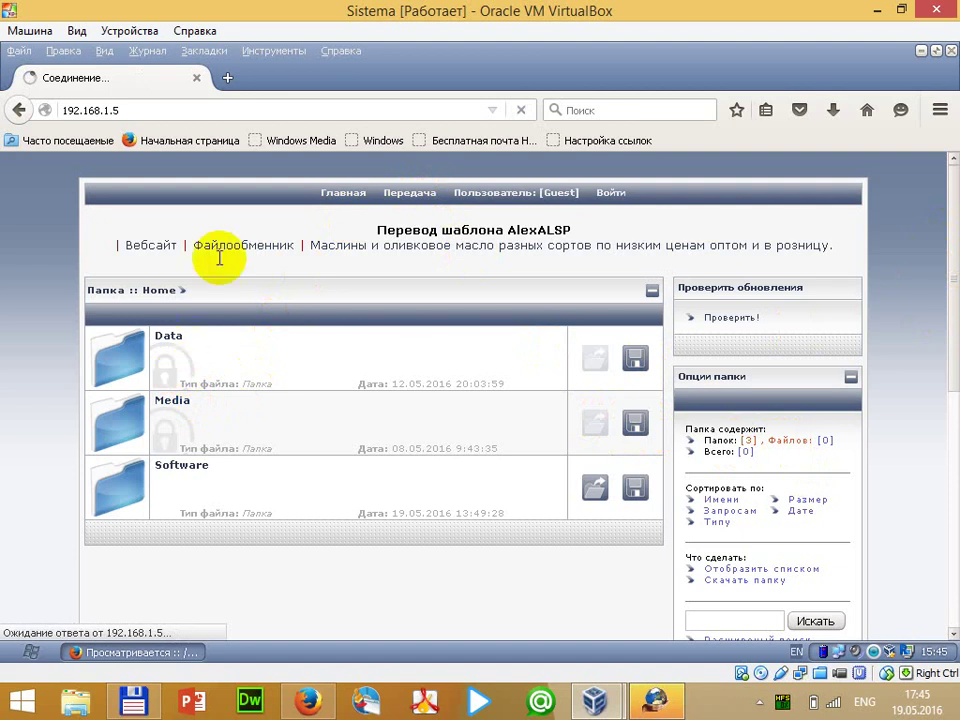
{"action": "left_click", "coordinate": [618, 439]}
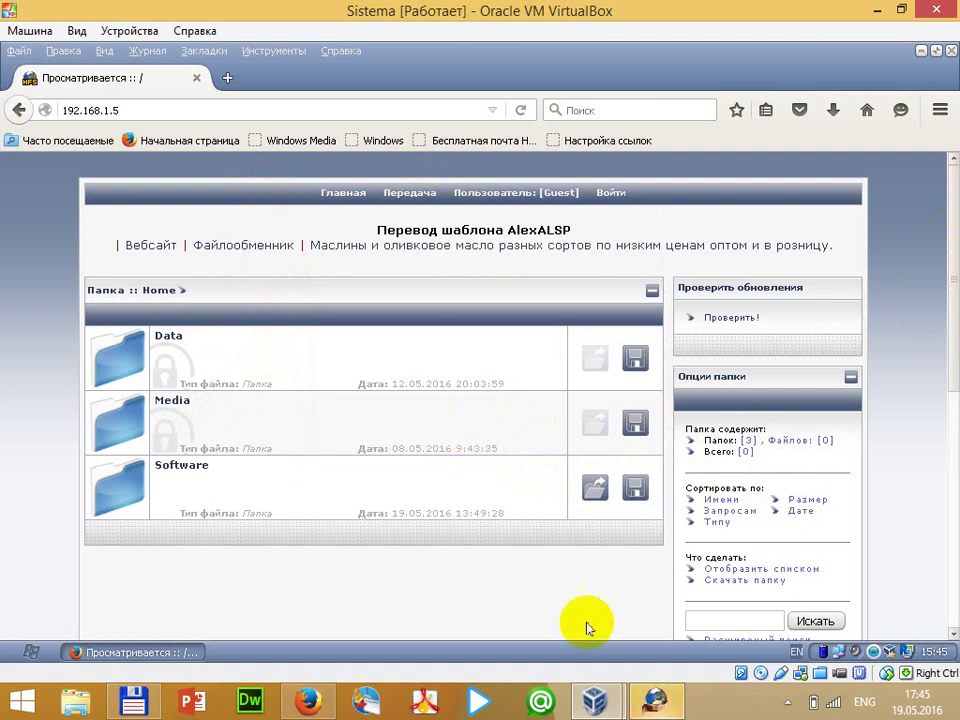
{"action": "left_click", "coordinate": [653, 698]}
{"action": "left_click", "coordinate": [40, 34]}
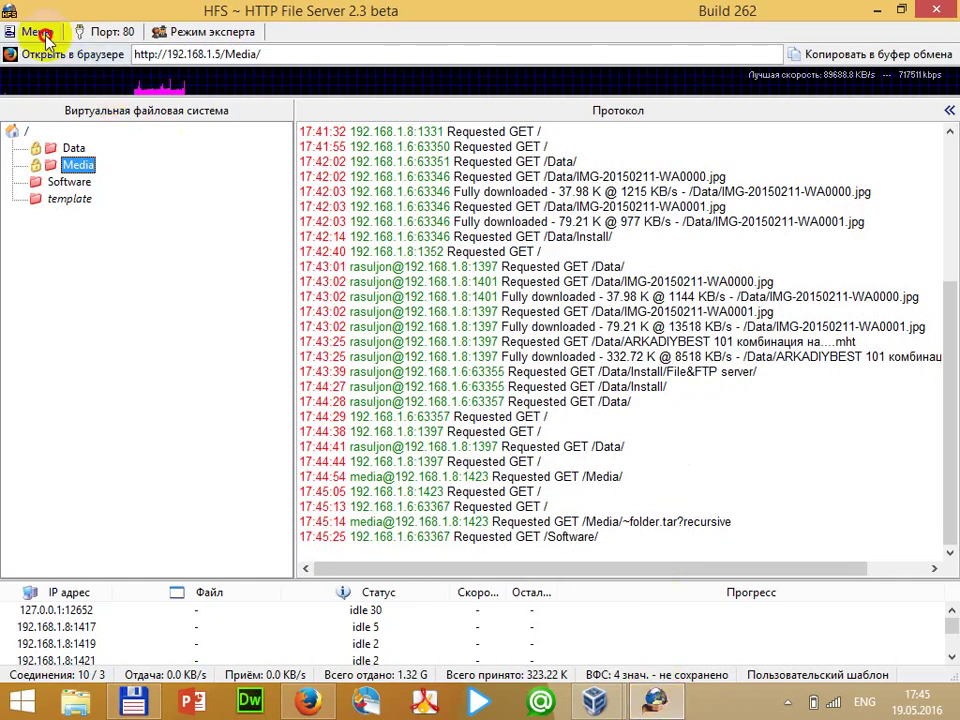
Open the HFS HTML template for editing and check the Главная link text on the page
{"action": "mouse_move", "coordinate": [85, 89]}
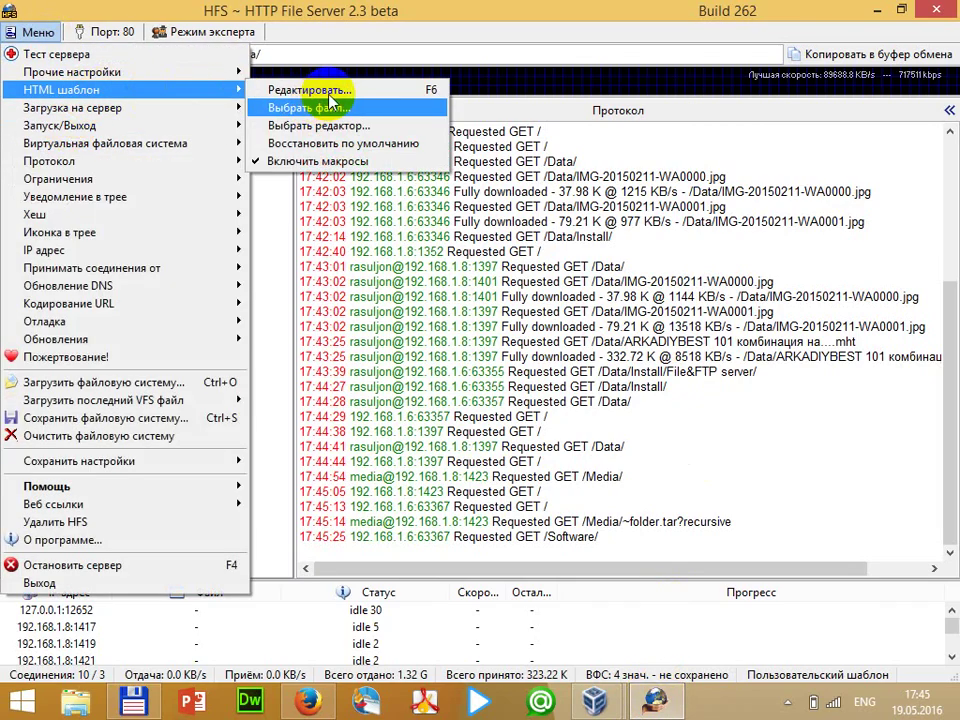
{"action": "left_click", "coordinate": [336, 90]}
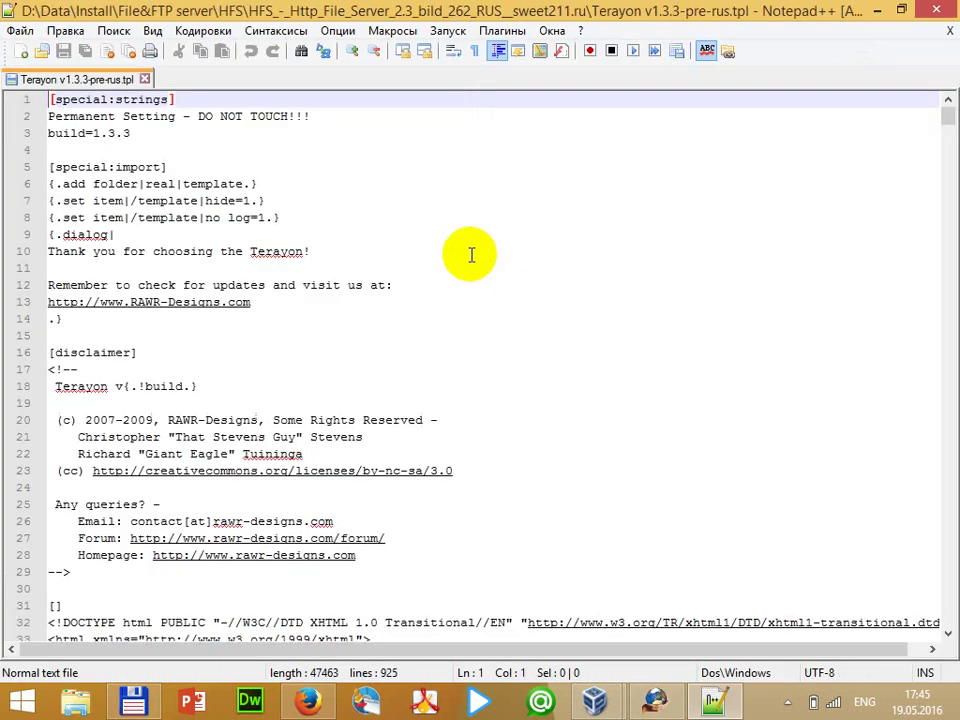
{"action": "left_click", "coordinate": [246, 217]}
{"action": "scroll", "coordinate": [273, 350], "scroll_direction": "down", "scroll_amount": 2}
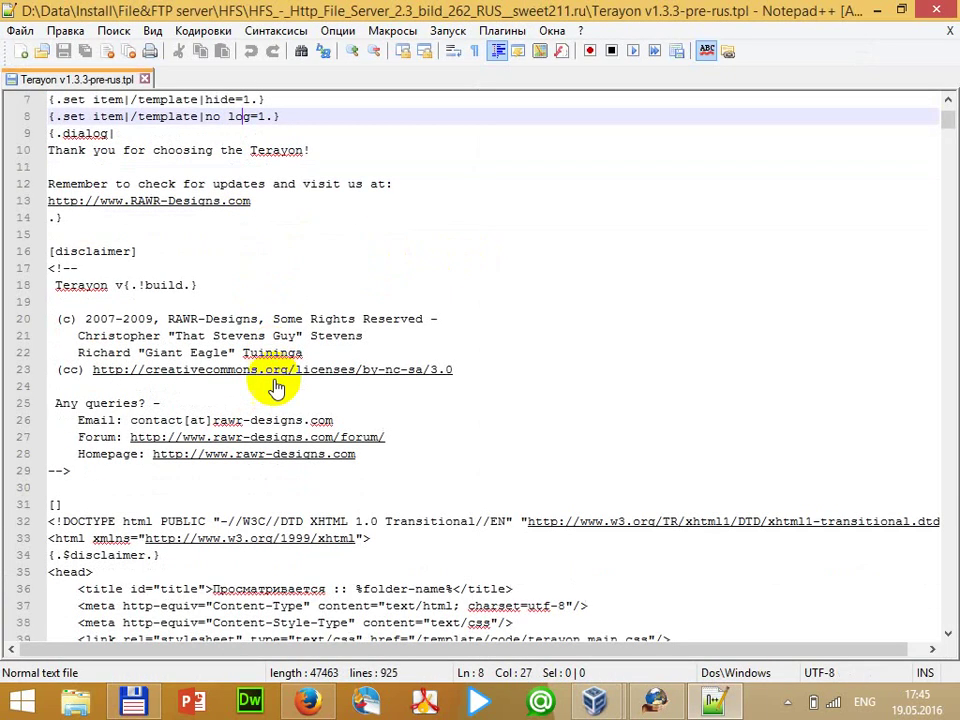
{"action": "left_click", "coordinate": [308, 698]}
{"action": "left_click_drag", "start_coordinate": [353, 171], "coordinate": [576, 180]}
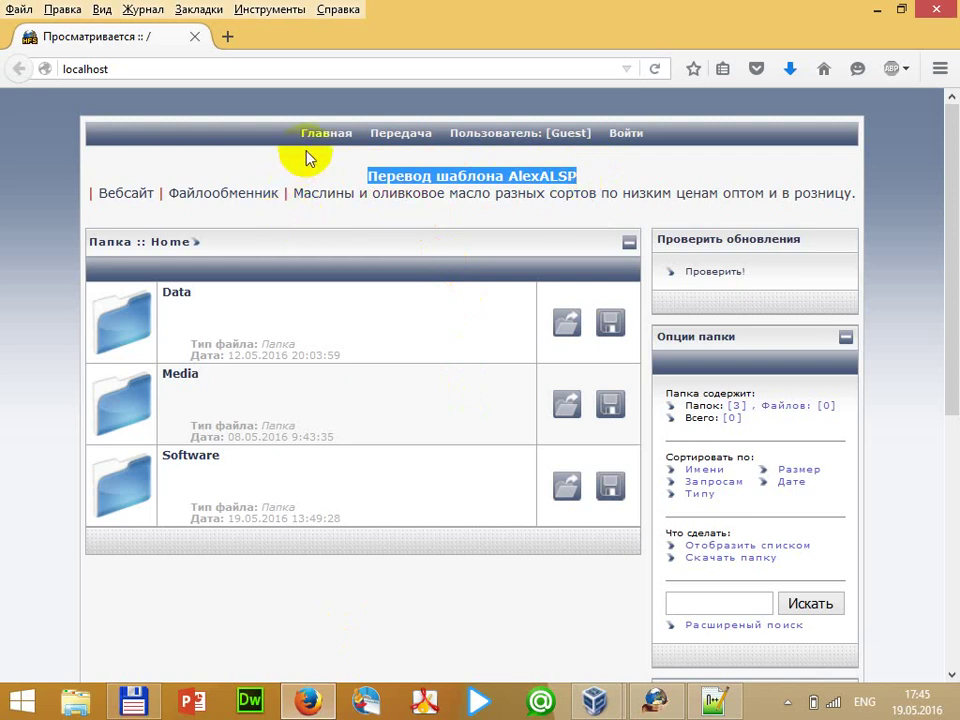
{"action": "left_click_drag", "start_coordinate": [278, 143], "coordinate": [357, 143]}
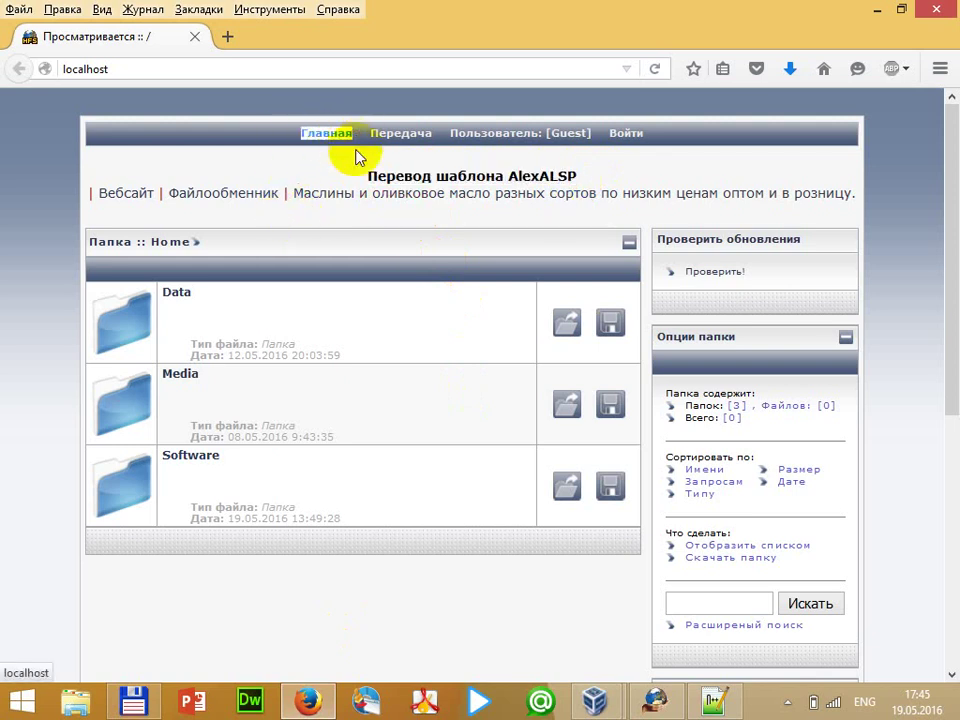
{"action": "left_click", "coordinate": [714, 694]}
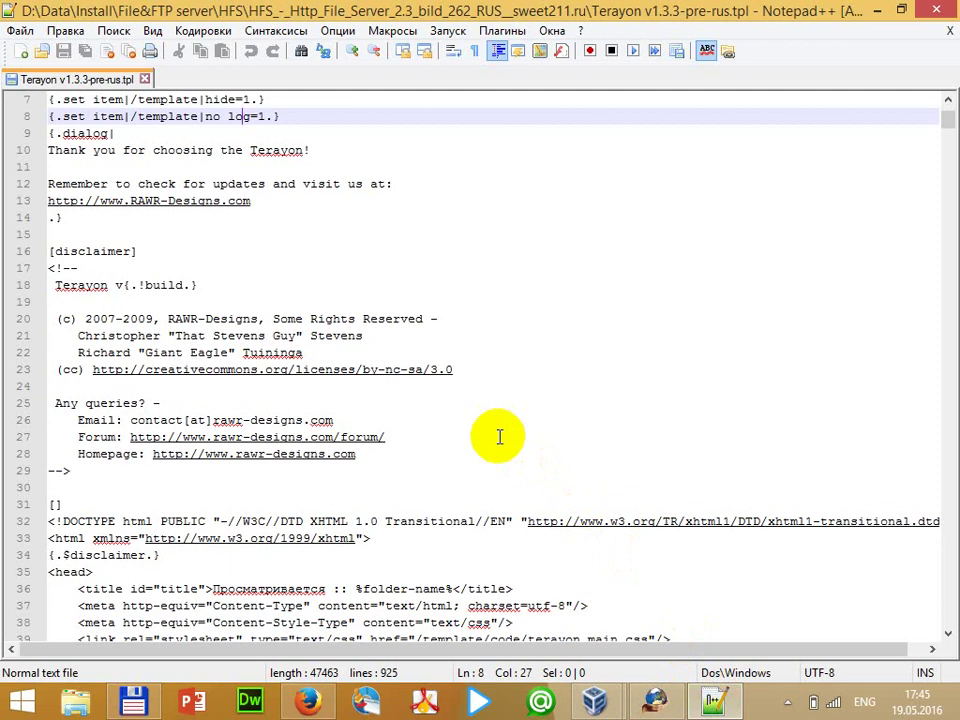
Find Главная in the template, overwrite it with 'Bosh sahifa', and save
{"action": "key", "text": "ctrl+f"}
{"action": "key", "text": "Return"}
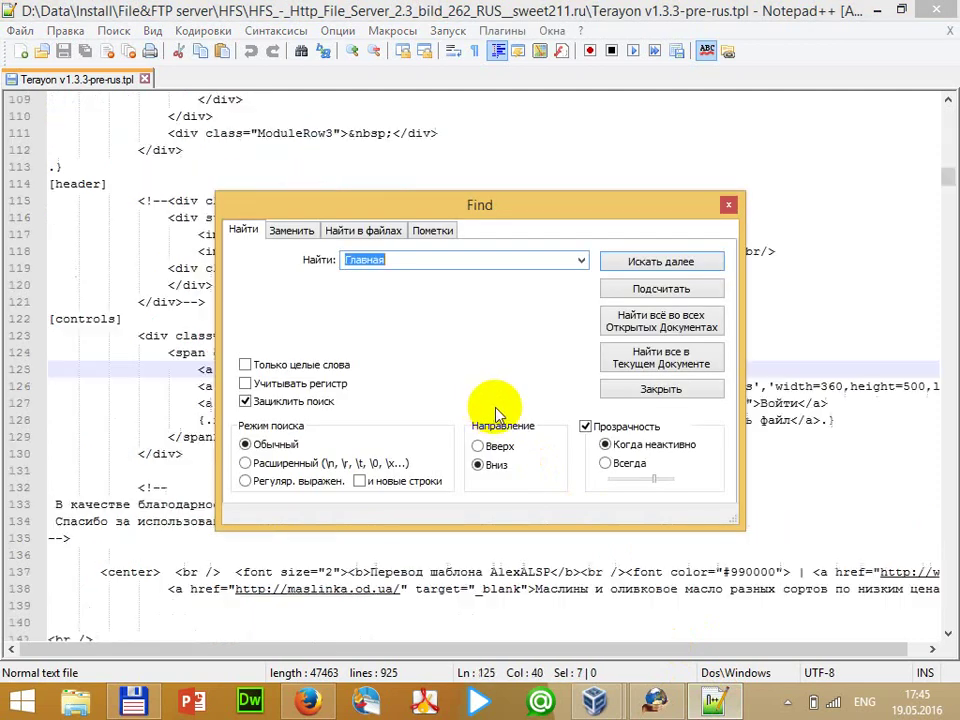
{"action": "left_click_drag", "start_coordinate": [480, 205], "coordinate": [353, 211]}
{"action": "left_click", "coordinate": [598, 210]}
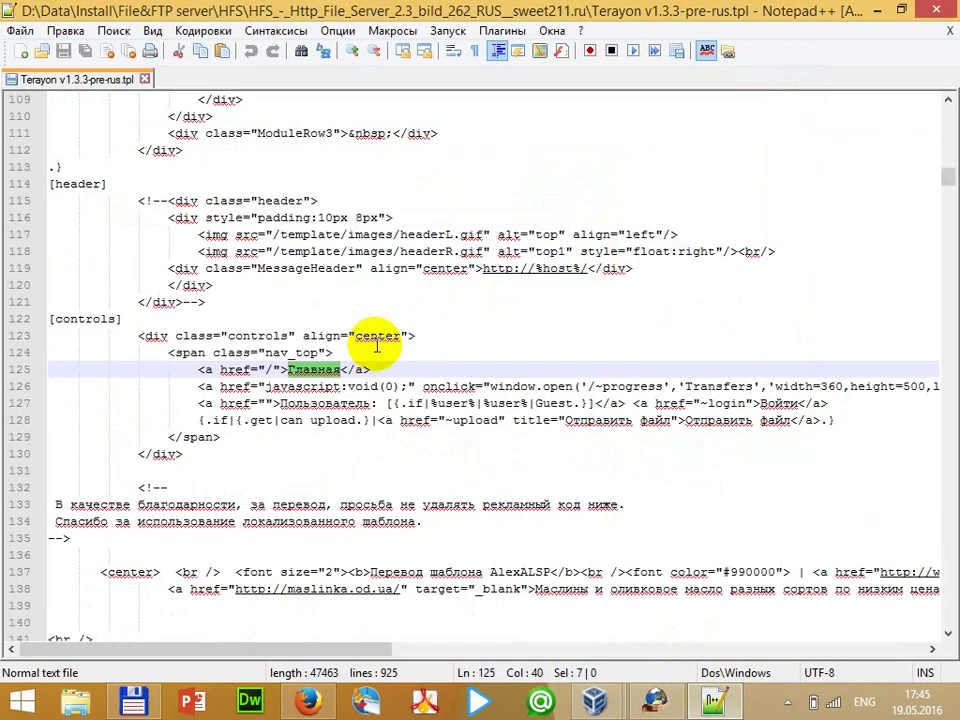
{"action": "type", "text": "Bosh"}
{"action": "type", "text": " sahifa"}
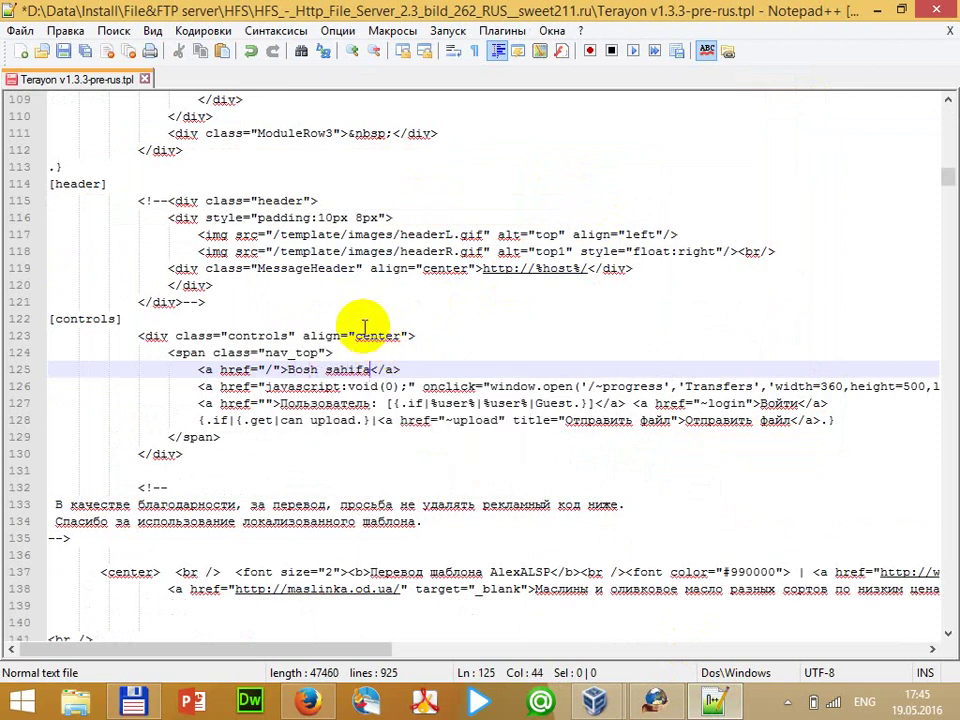
{"action": "key", "text": "ctrl+s"}
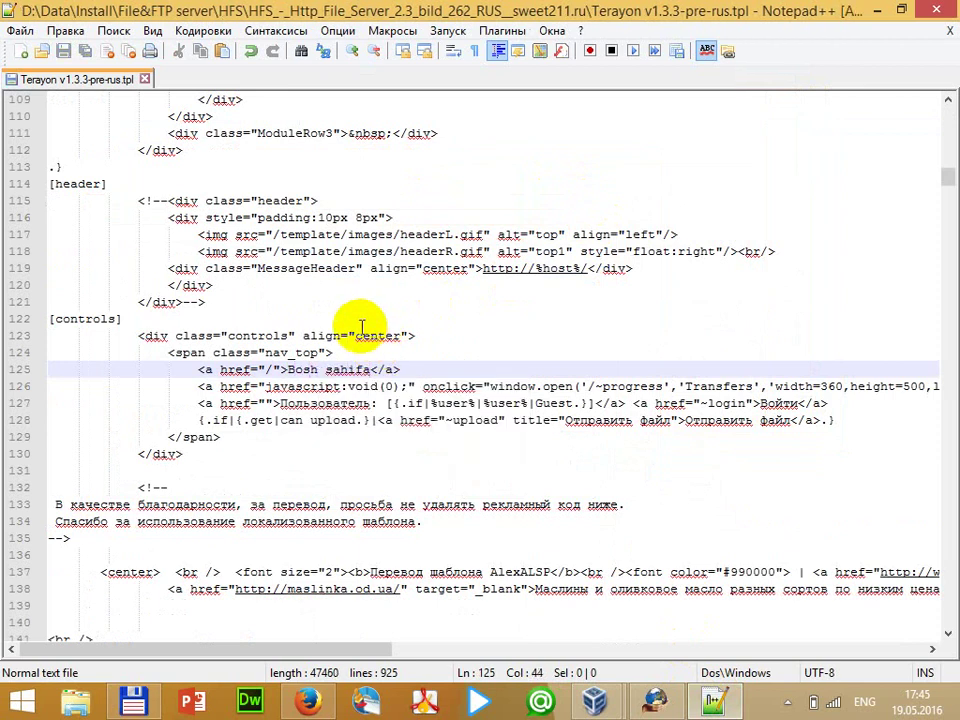
{"action": "left_click", "coordinate": [310, 703]}
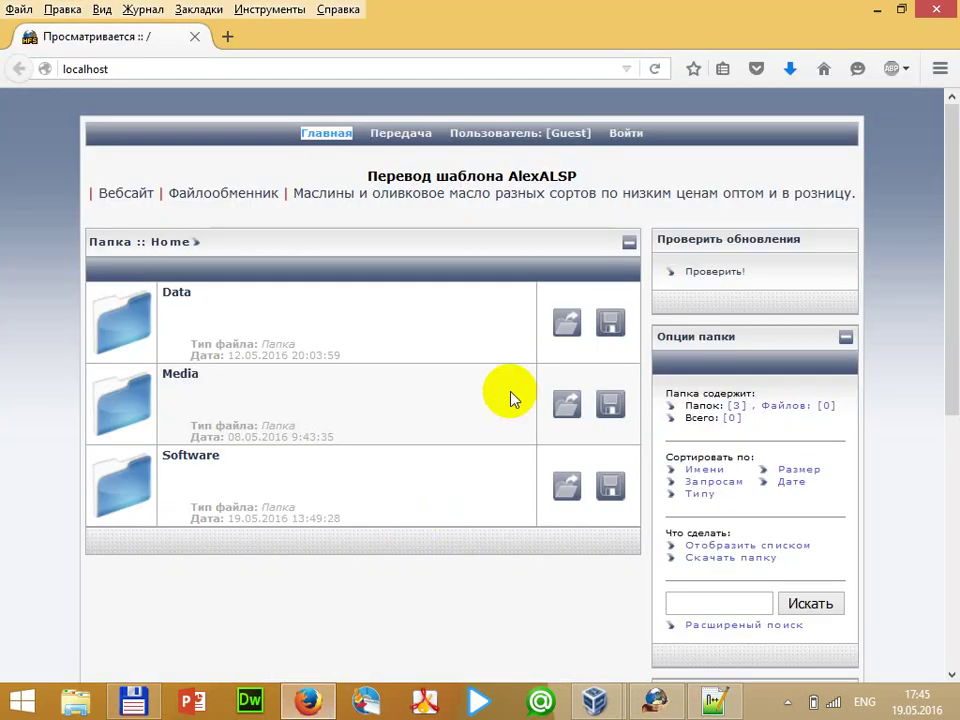
Reload localhost to show the 'Bosh sahifa' navigation link, then return to HFS
{"action": "key", "text": "F5"}
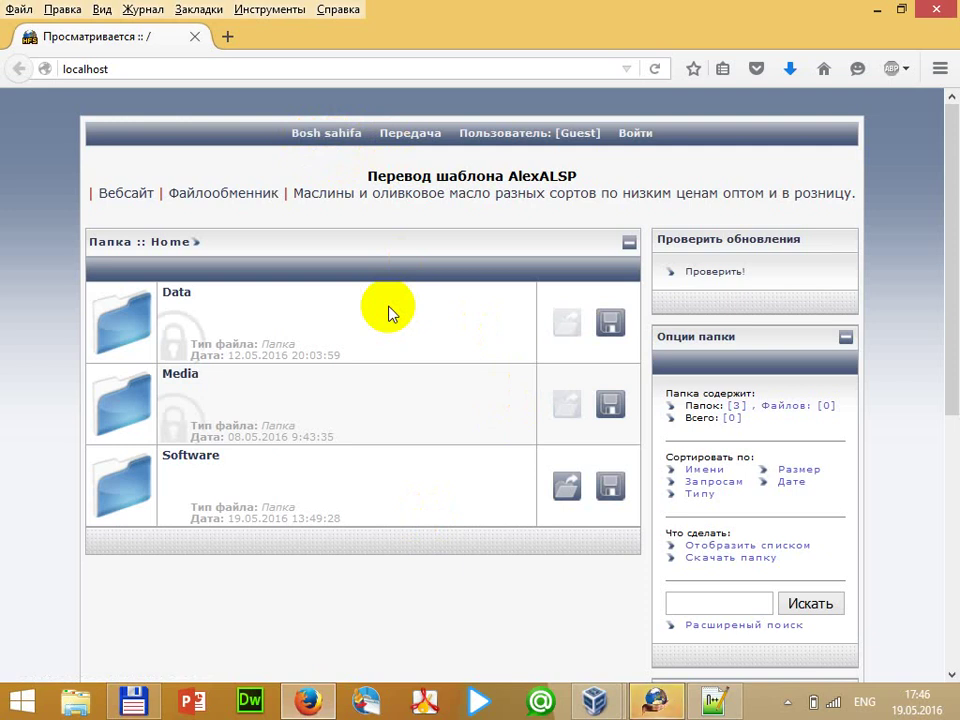
{"action": "scroll", "coordinate": [926, 497], "scroll_direction": "down", "scroll_amount": 3}
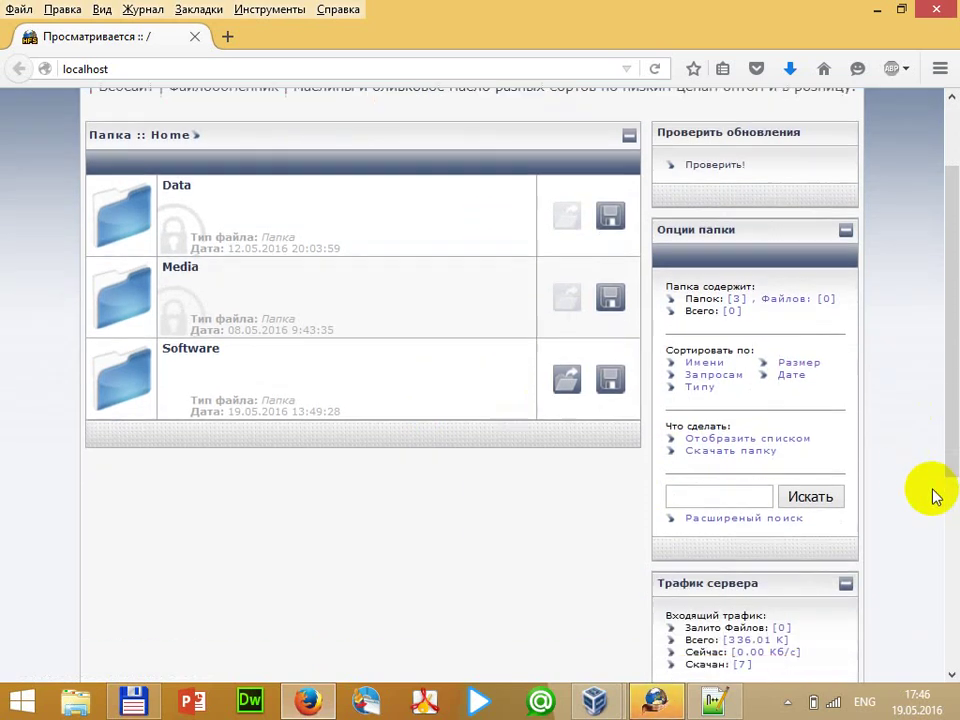
{"action": "scroll", "coordinate": [540, 497], "scroll_direction": "down", "scroll_amount": 1}
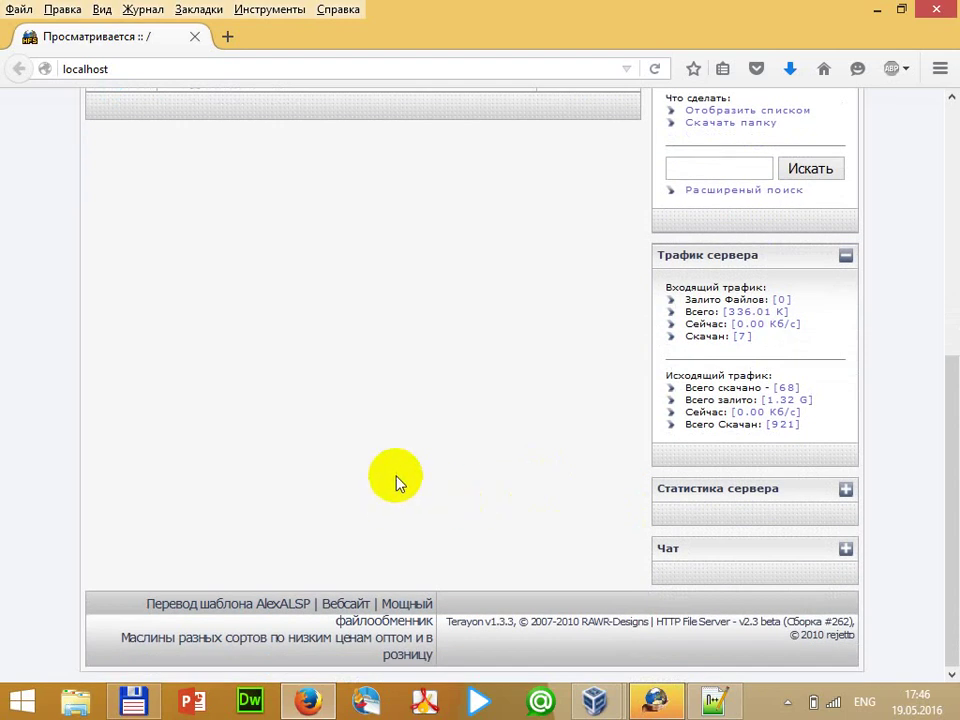
{"action": "left_click", "coordinate": [658, 700]}
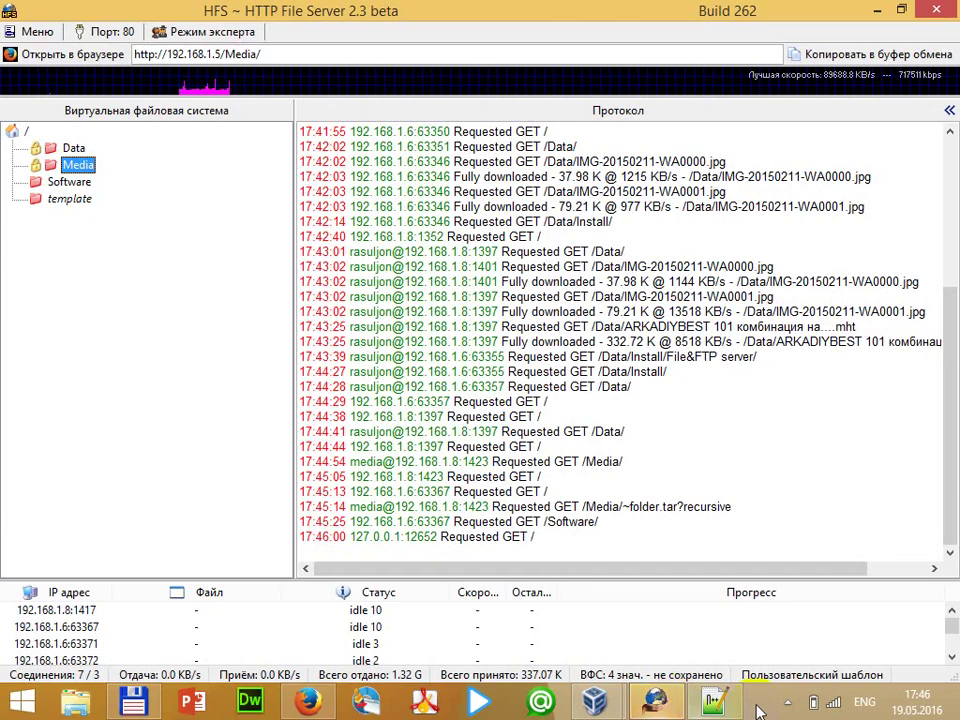